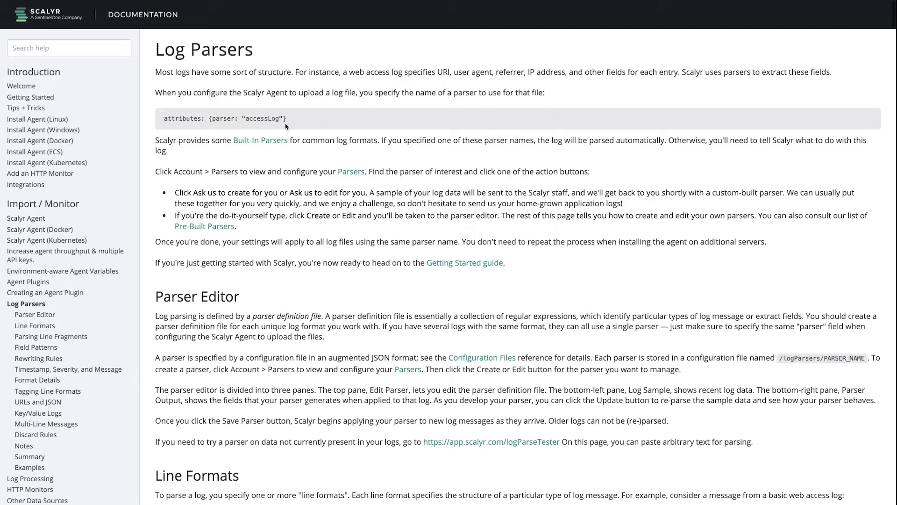
Step: Review the Log Parsers documentation heading and its example attribute that assigns the accessLog parser
triple_click(201, 54)
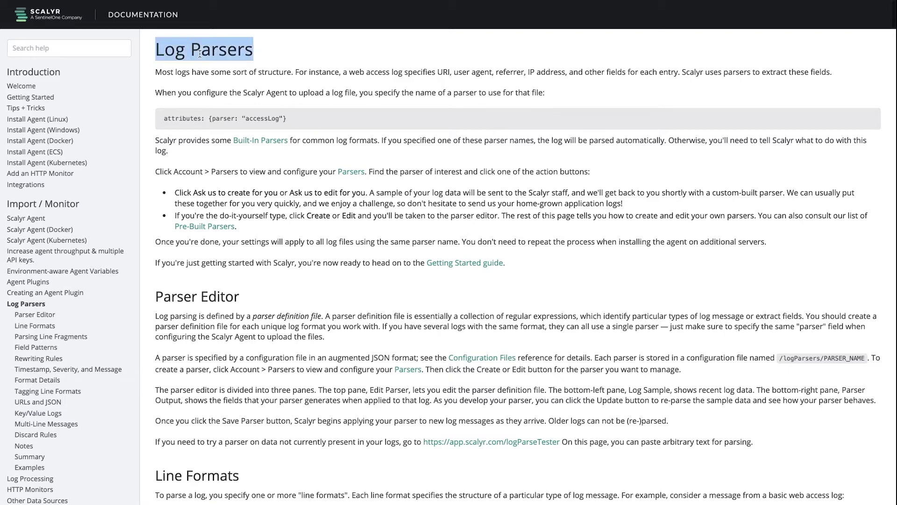
left_click(253, 116)
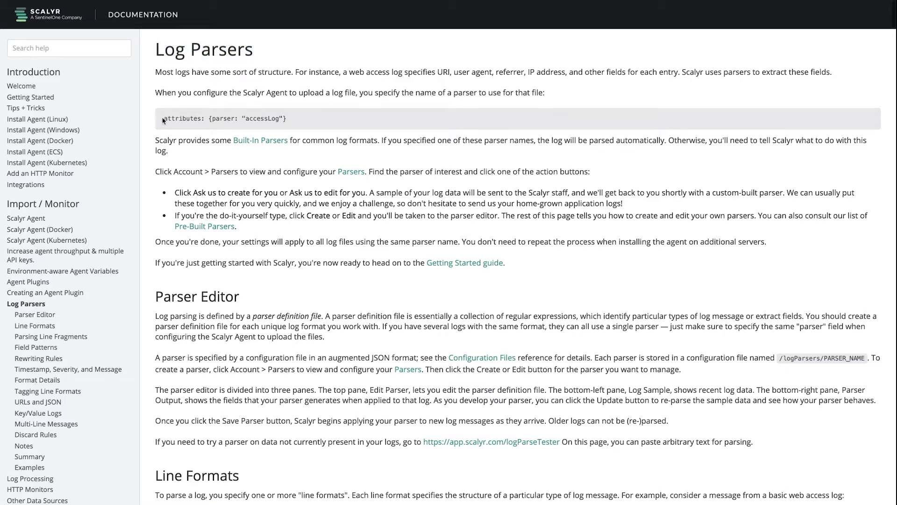
left_click_drag(161, 120, 301, 121)
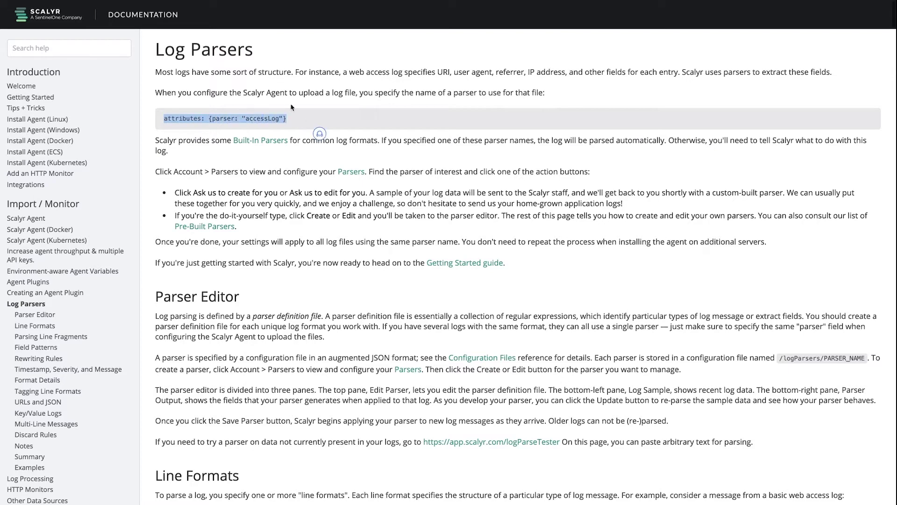
Step: Switch to the Scalyr search session in Chrome and open the account's Parsers page
key("ctrl+Right")
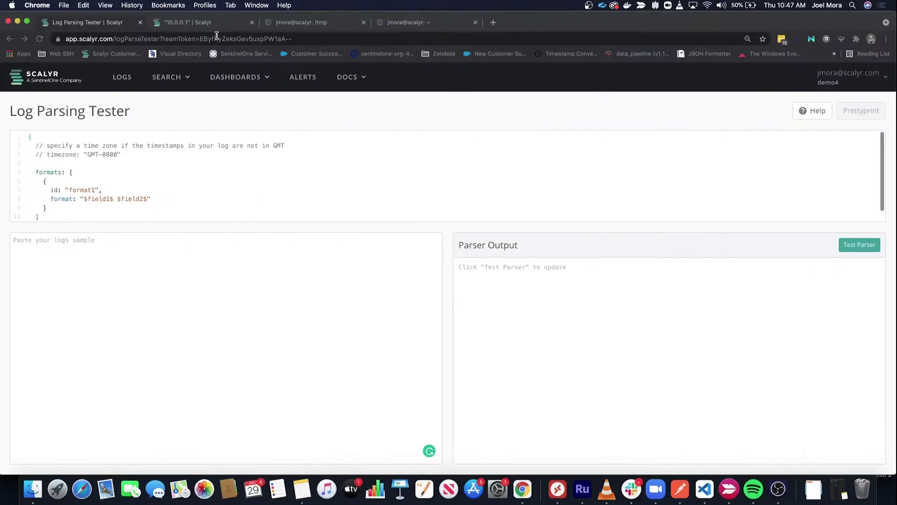
left_click(230, 23)
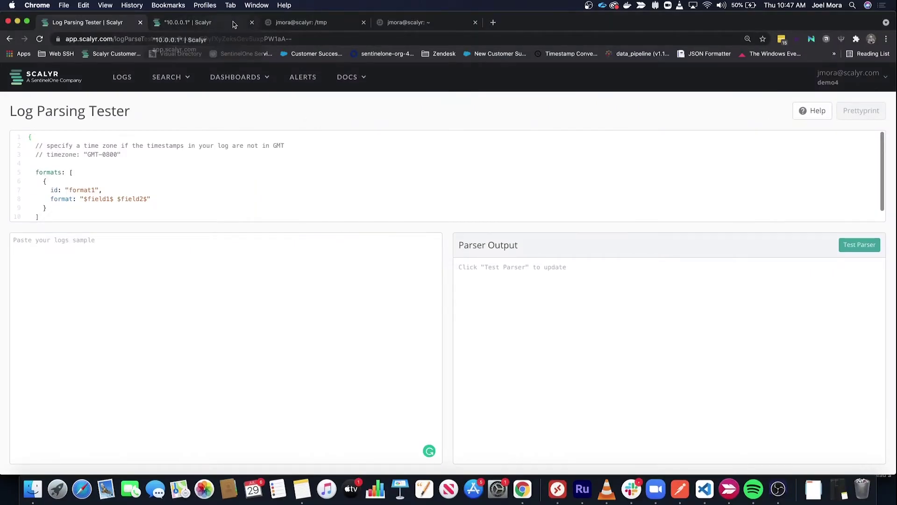
mouse_move(848, 79)
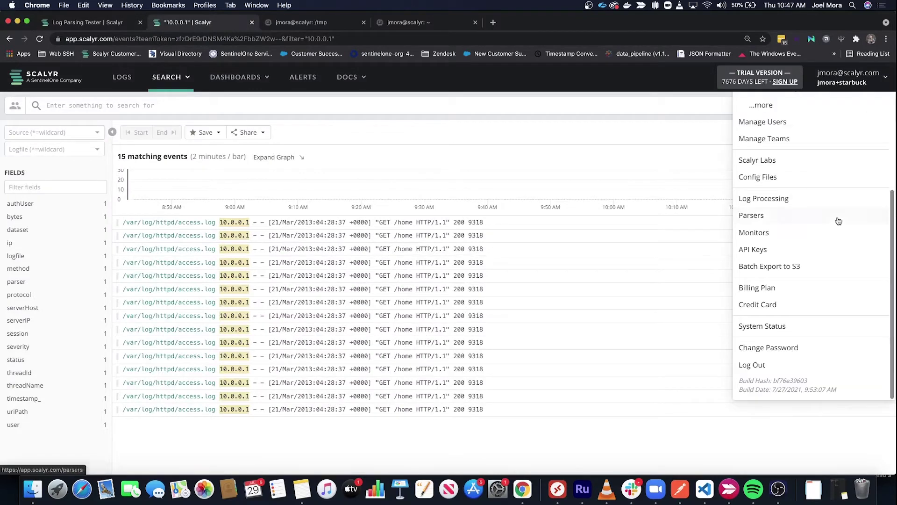
left_click(785, 217)
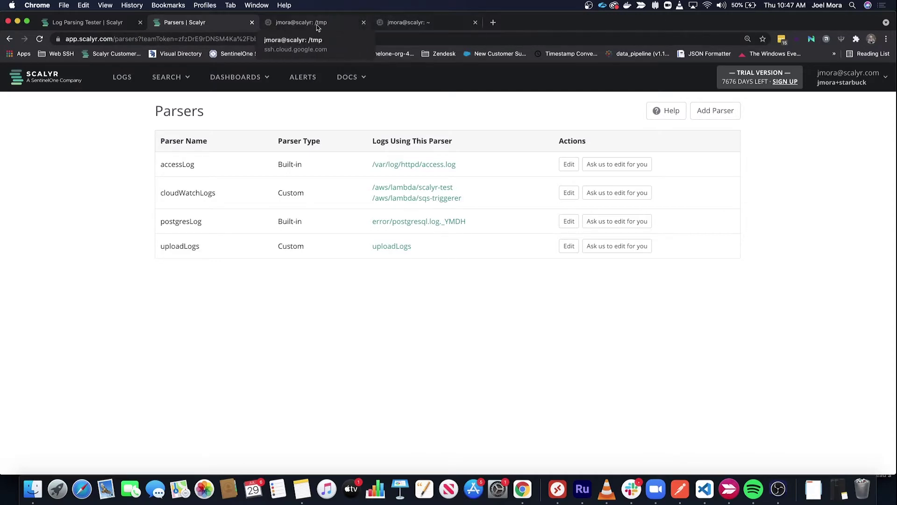
Step: Examine the log path and parser attribute in the logs section of the agent.json configuration in the terminal
left_click(299, 22)
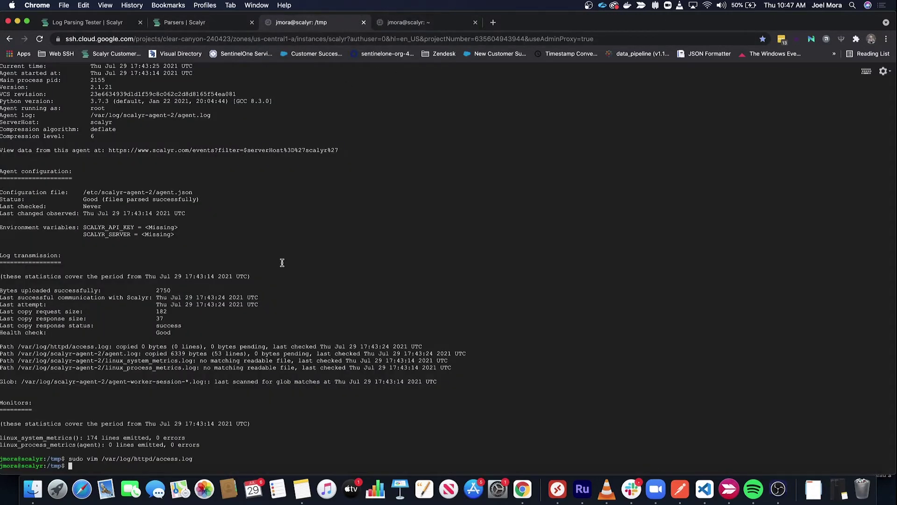
left_click(386, 25)
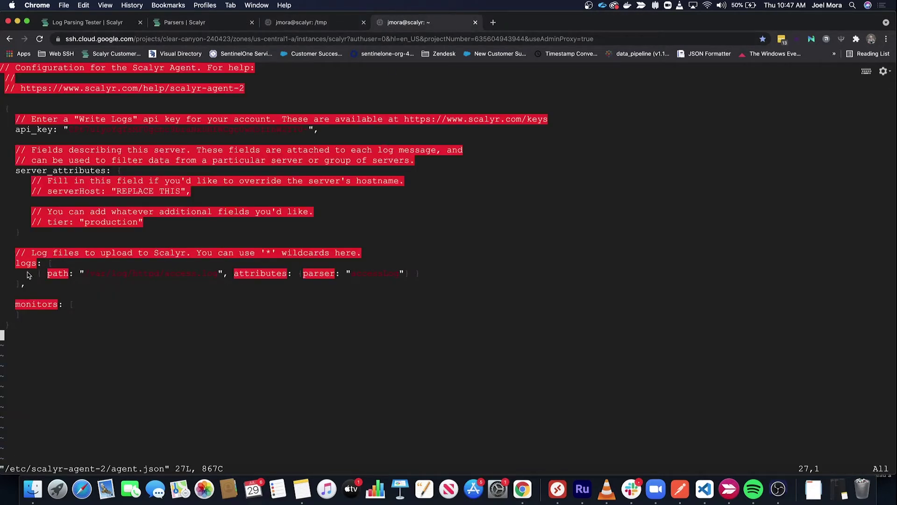
left_click_drag(17, 264, 223, 276)
key("Escape")
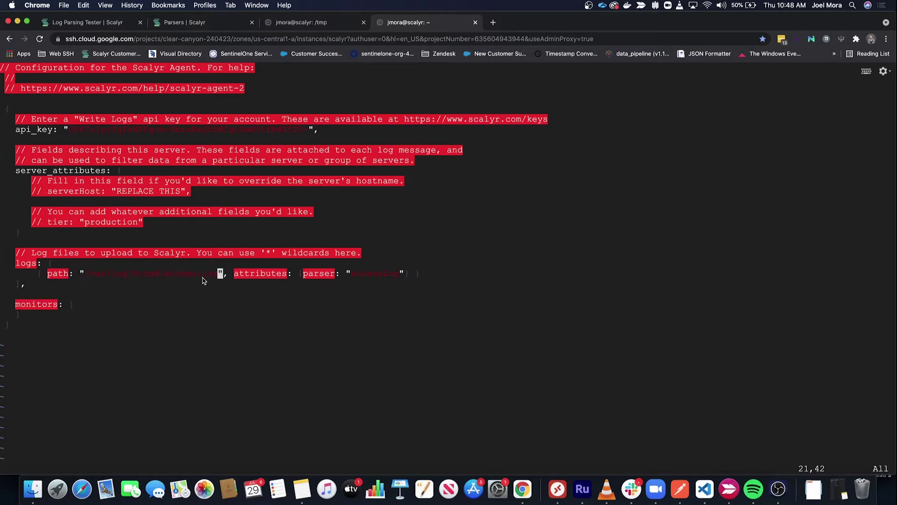
left_click_drag(233, 275, 386, 276)
left_click(386, 276)
Step: Open /var/log/httpd/access.log in vim with sudo and append the 10.0.0.1 log line from the clipboard history
left_click(308, 21)
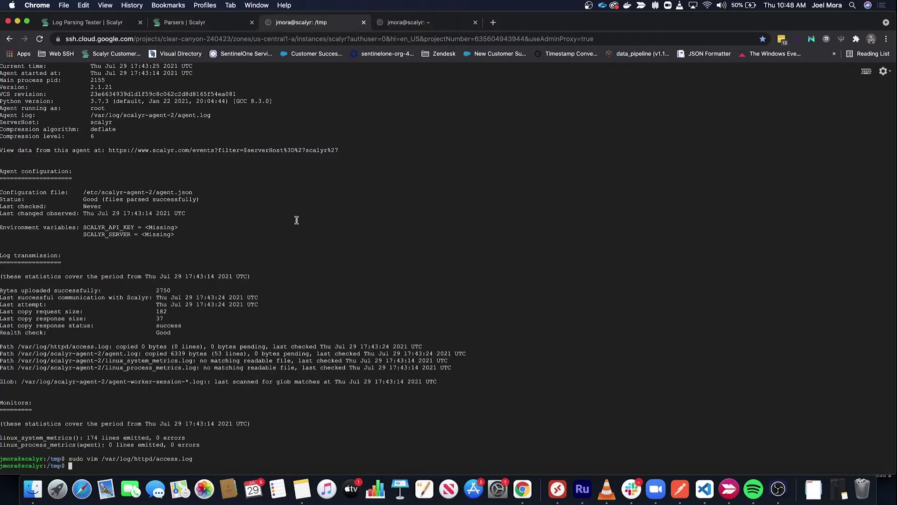
key("Up")
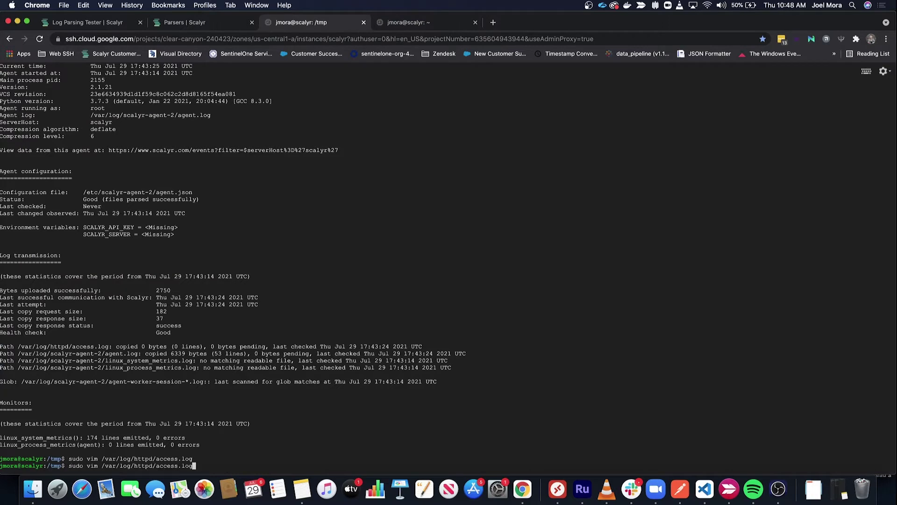
key("Return")
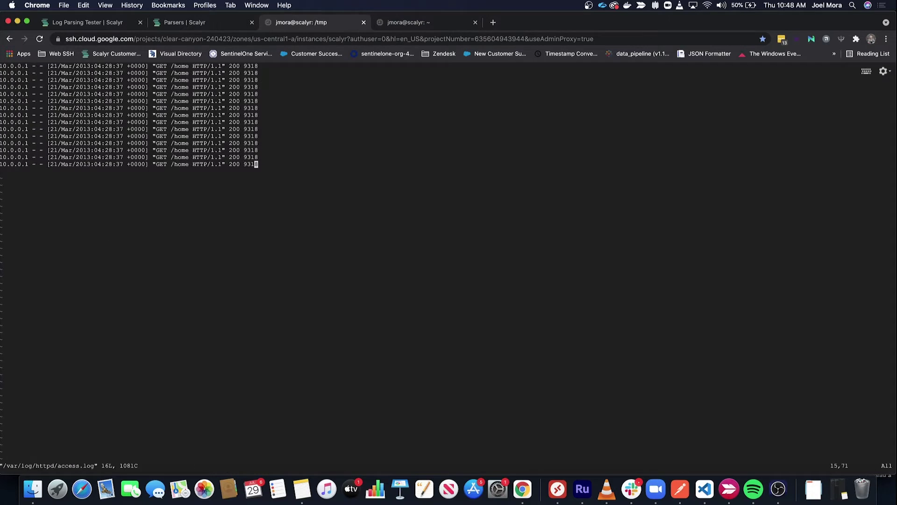
key("shift+a")
key("Return")
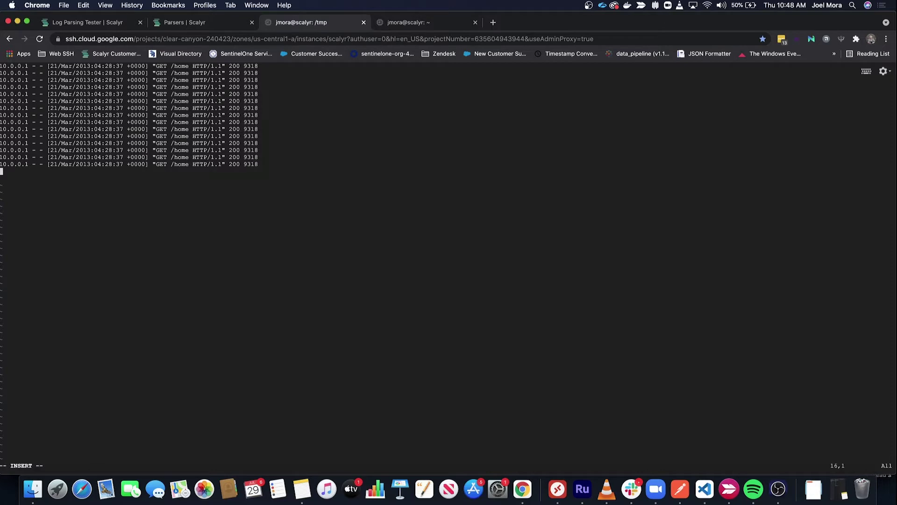
key("super+shift+v")
key("Down")
key("Right")
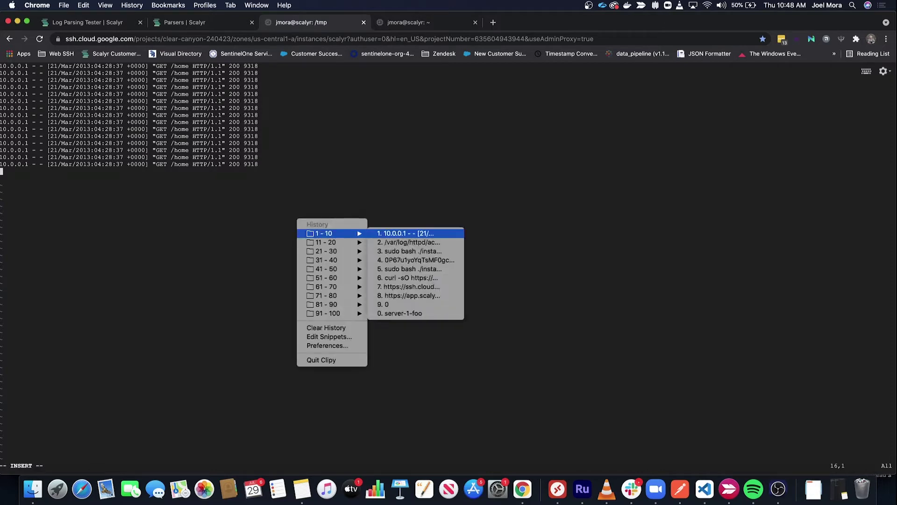
key("Return")
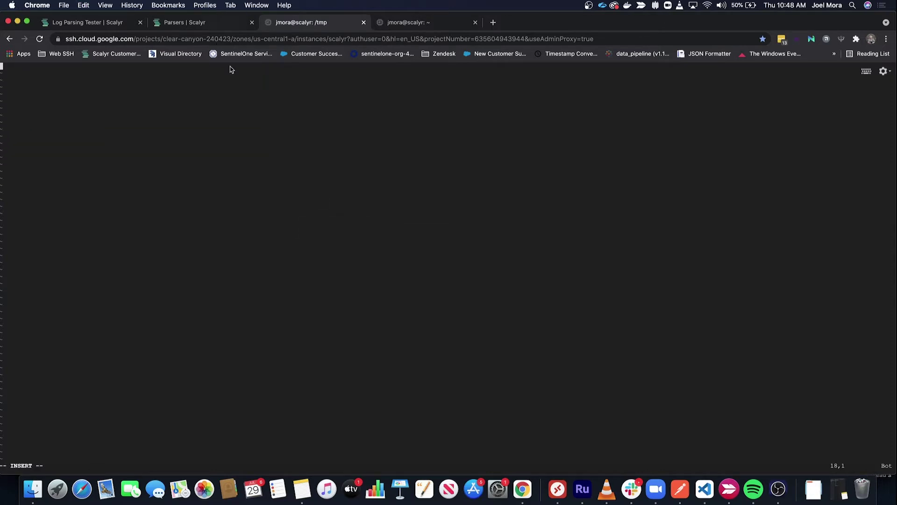
Step: Return to the Log Parsers documentation and review the web access log sample, its line format definition and the accessLog parser attribute
left_click(111, 27)
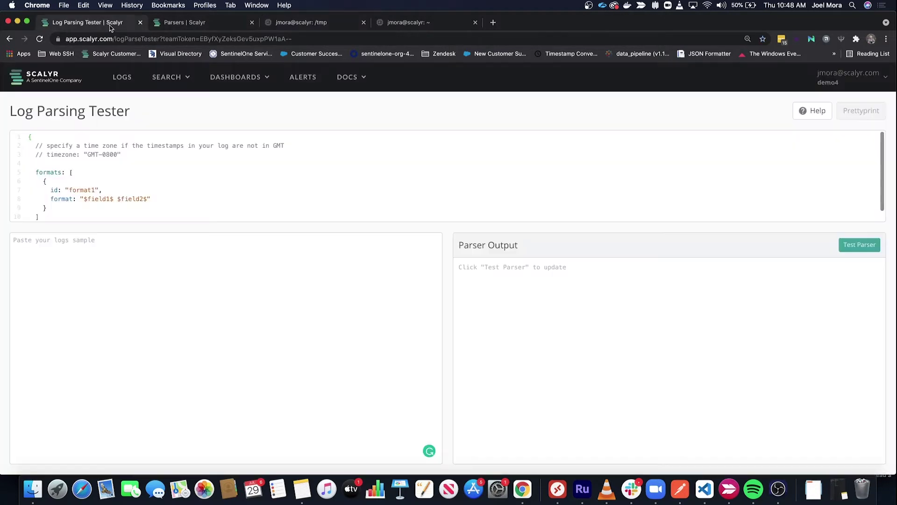
left_click(274, 24)
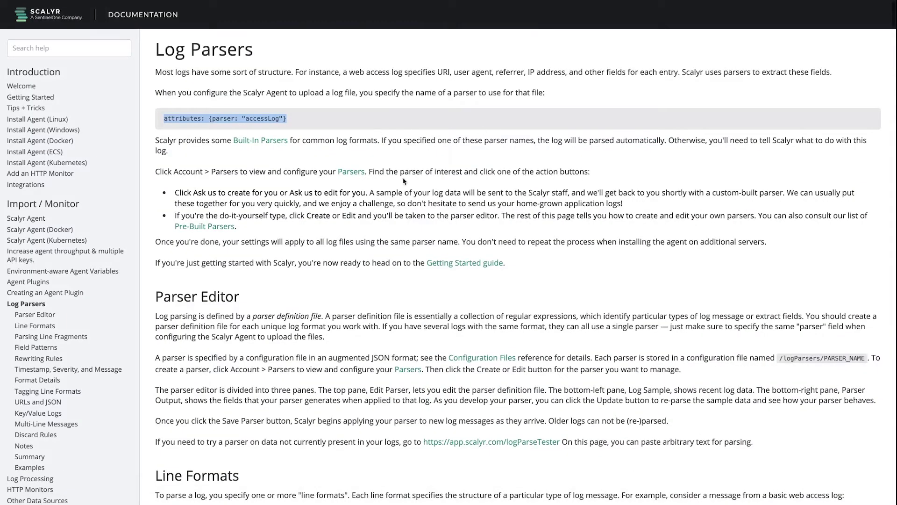
scroll(393, 273, "down", 6)
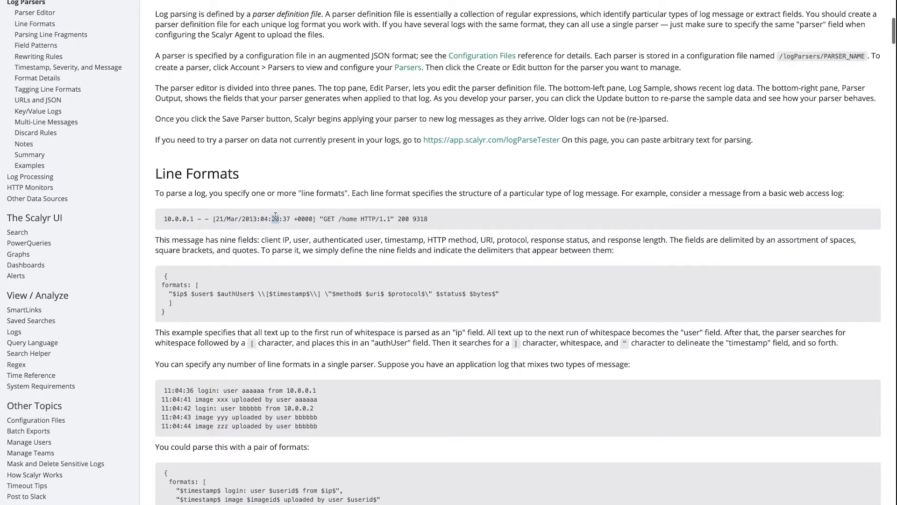
triple_click(274, 218)
left_click_drag(176, 312, 164, 275)
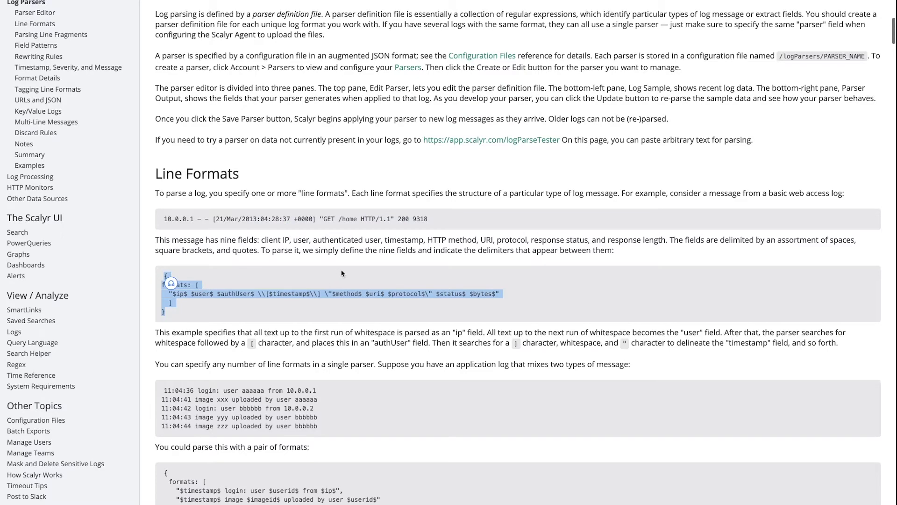
scroll(369, 256, "up", 6)
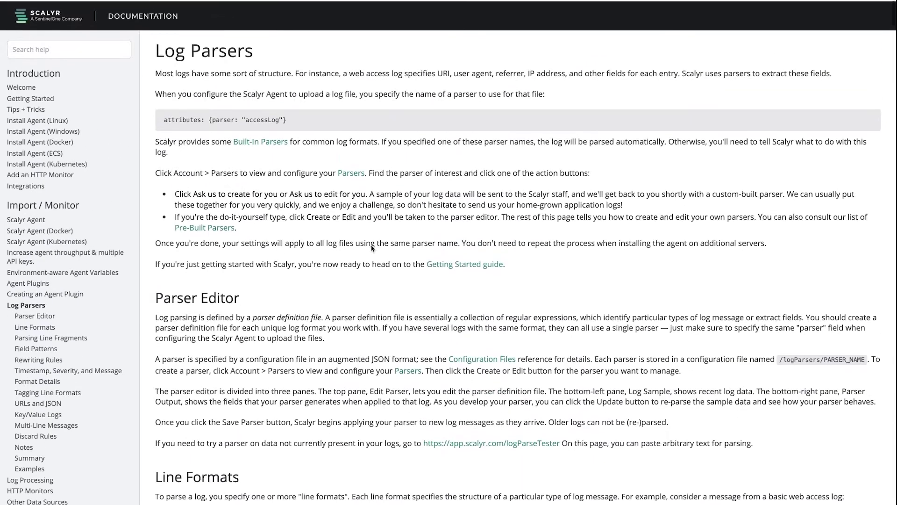
double_click(255, 118)
scroll(294, 259, "down", 3)
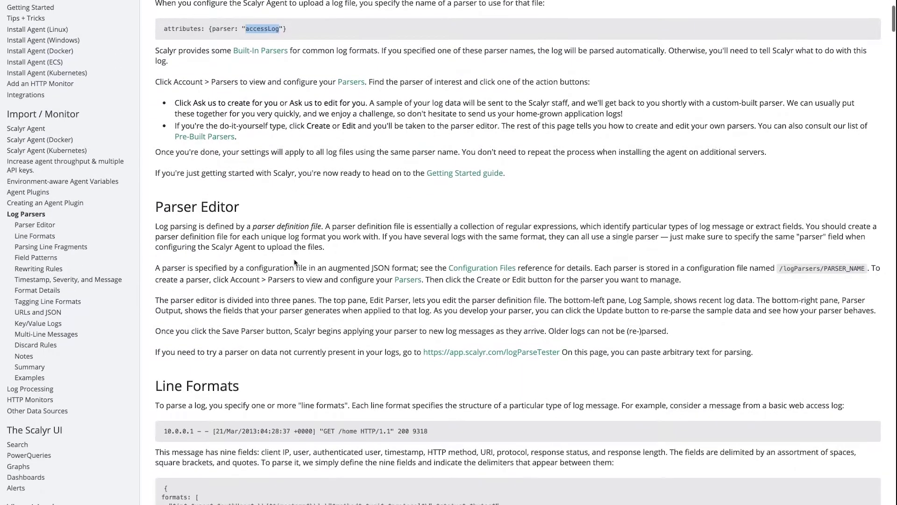
scroll(290, 374, "up", 3)
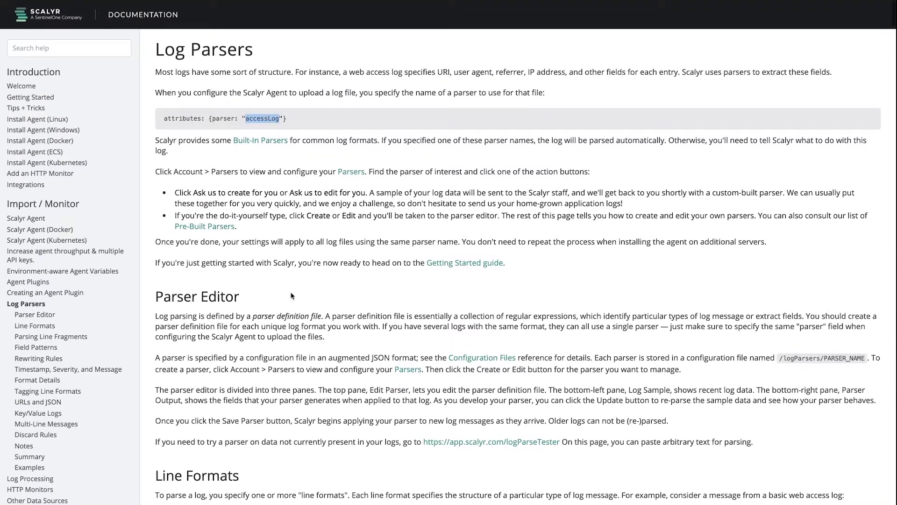
scroll(291, 295, "down", 1)
scroll(294, 294, "up", 1)
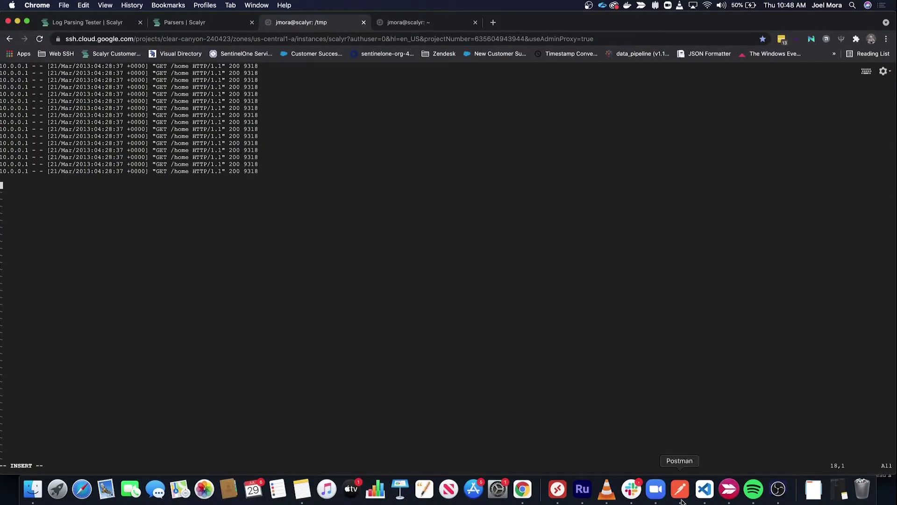
Step: Switch to Postman and examine the sessionInfo, parser and event message values in the addEvents request body
left_click(681, 491)
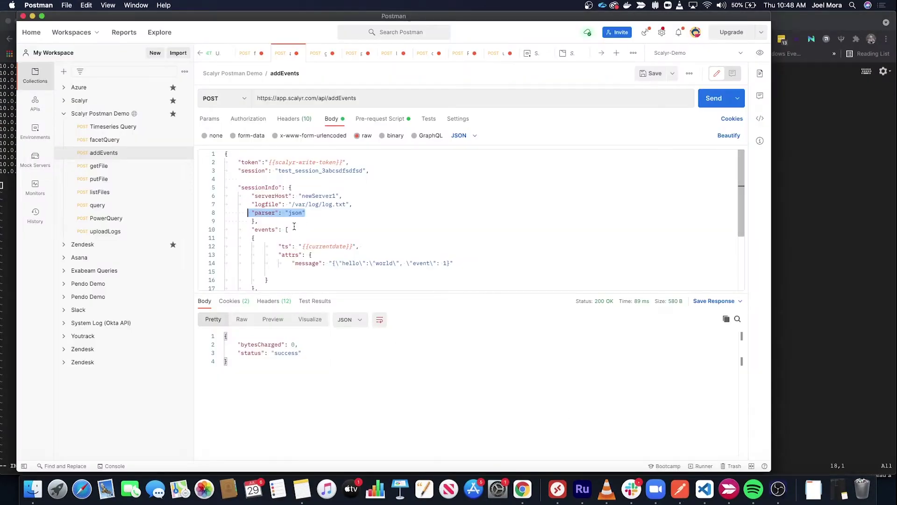
left_click(297, 180)
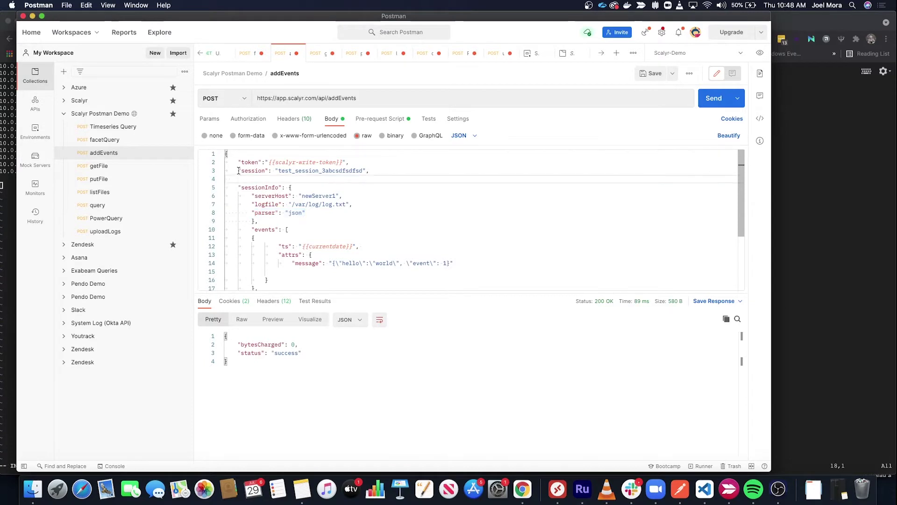
scroll(243, 182, "down", 5)
scroll(259, 203, "up", 5)
left_click_drag(237, 187, 278, 206)
left_click(273, 214)
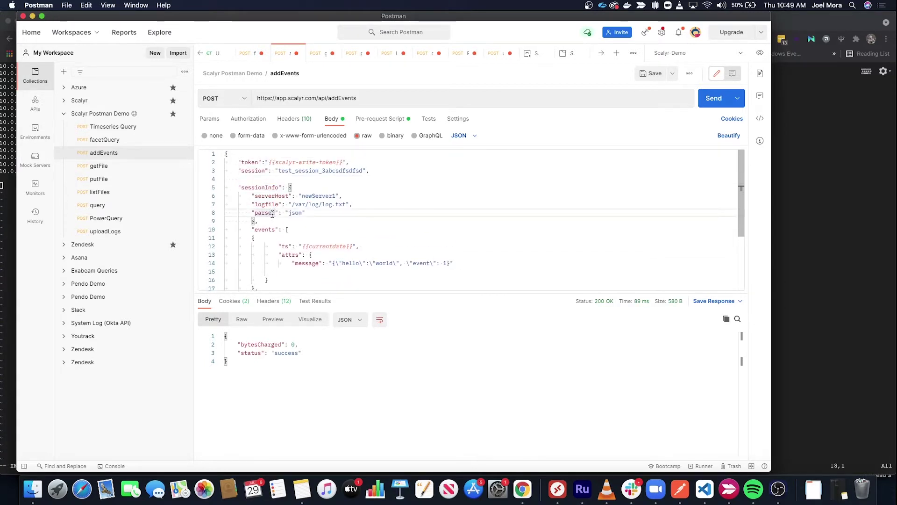
double_click(297, 213)
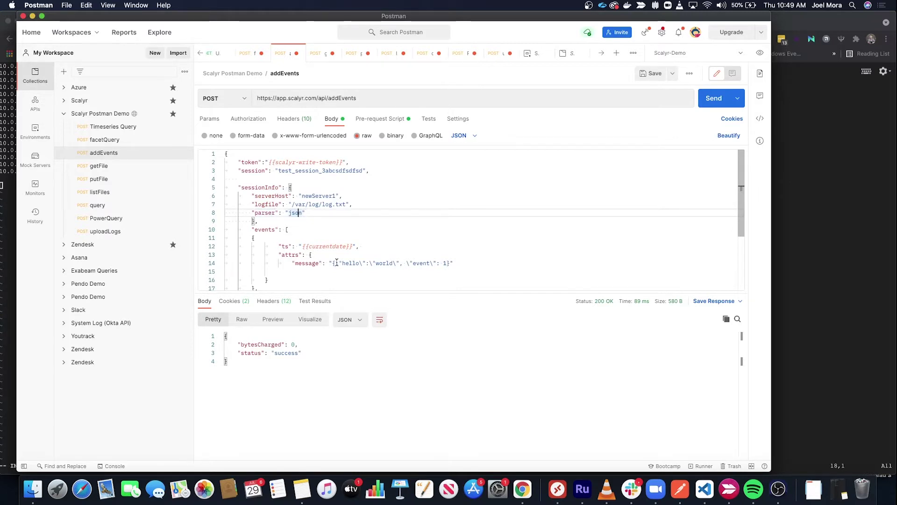
left_click(331, 263)
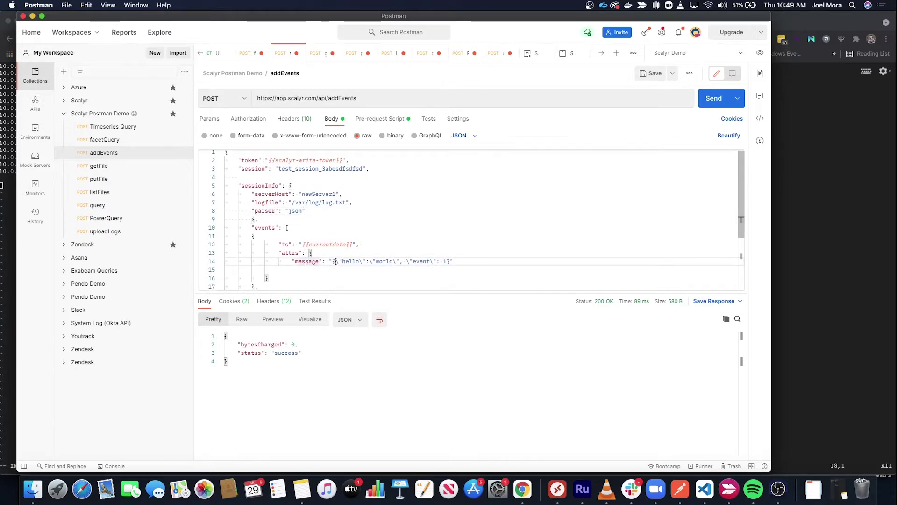
left_click_drag(332, 261, 449, 262)
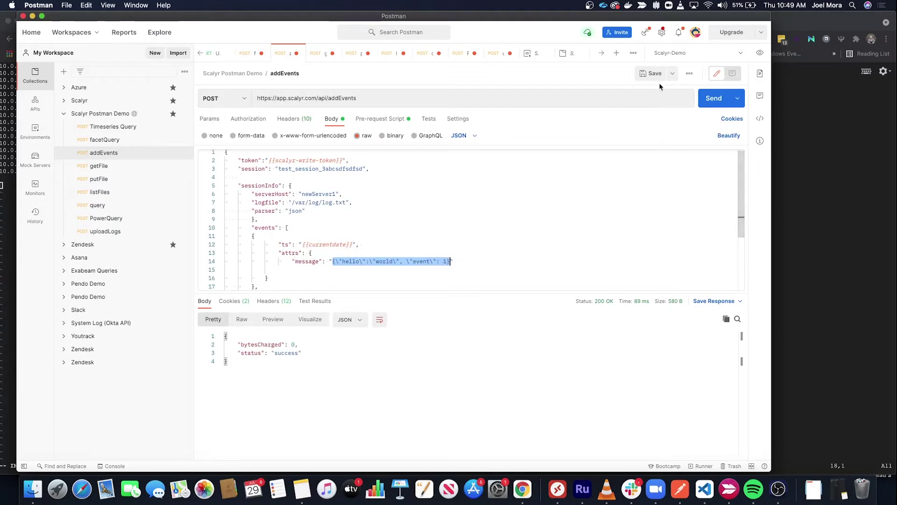
Step: Return to the agent.json terminal in Chrome and set the log entry's parser to demo-parser
left_click_drag(533, 21, 533, 263)
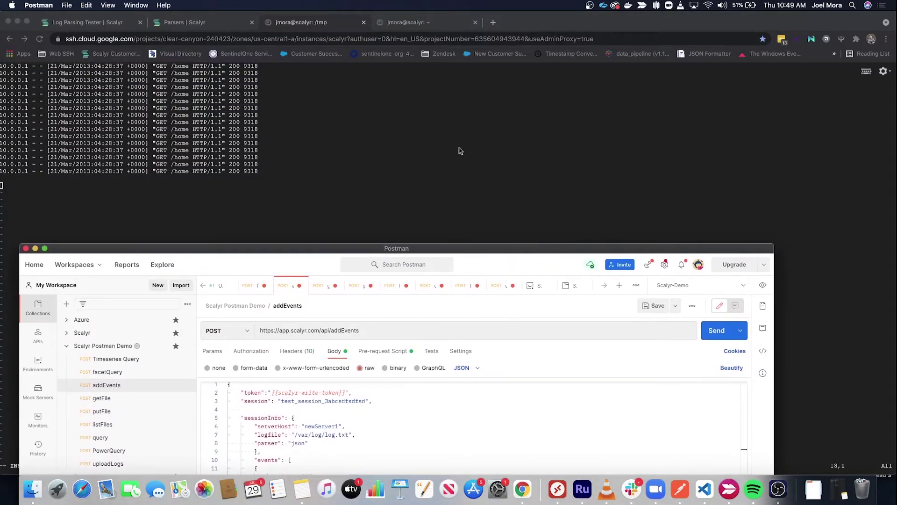
left_click(461, 141)
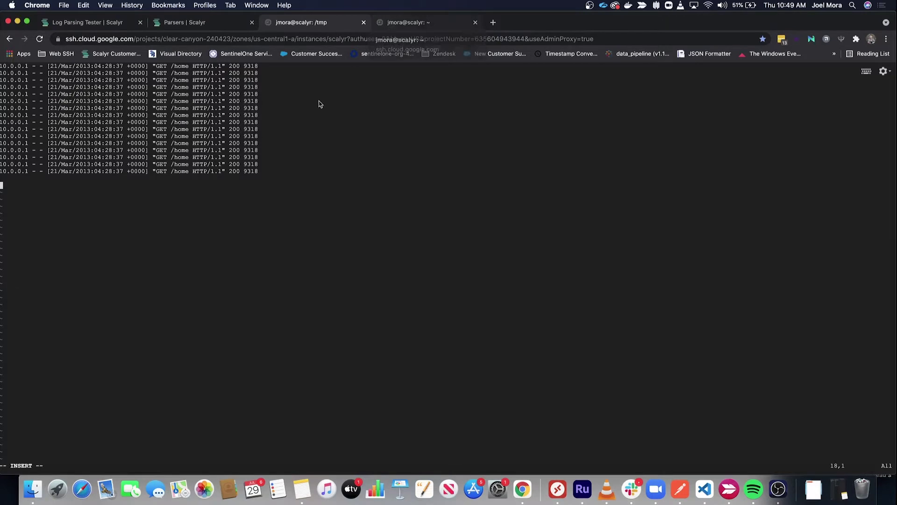
left_click(435, 23)
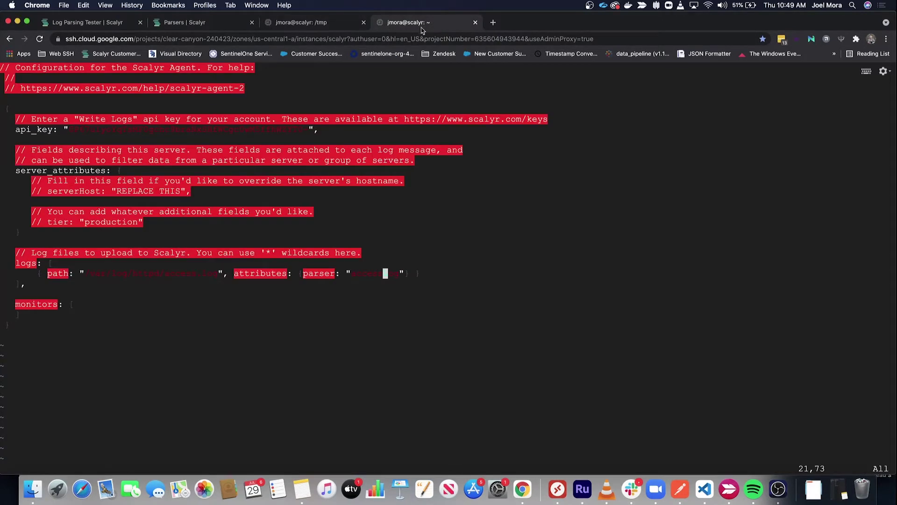
key("j")
key("j")
key("j")
key("w")
key("k")
key("k")
key("k")
key("w")
key("w")
key("w")
key("w")
key("w")
key("w")
key("w")
key("w")
key("w")
key("w")
key("w")
key("w")
key("w")
key("w")
key("w")
key("w")
key("w")
key("w")
key("w")
key("i")
type("demo-parser")
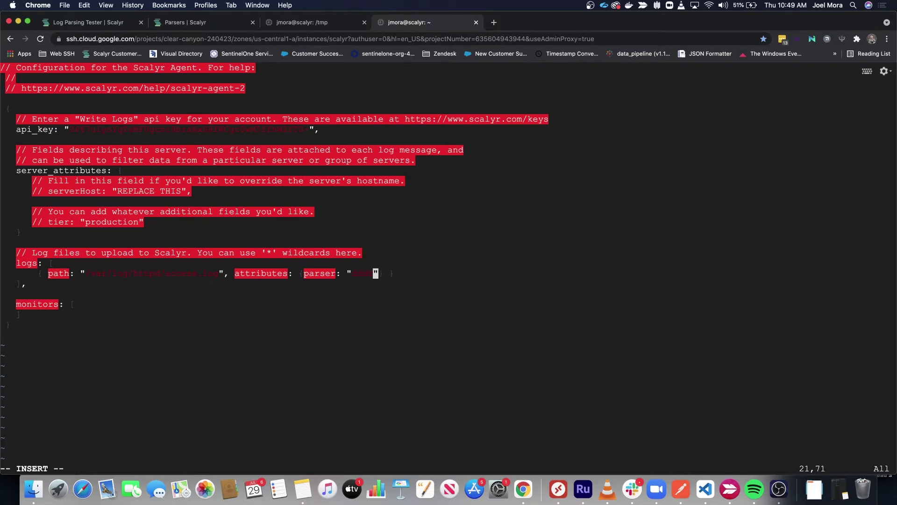
Step: Save the agent.json configuration and quit vim
key("Escape")
type(":wq!")
key("Return")
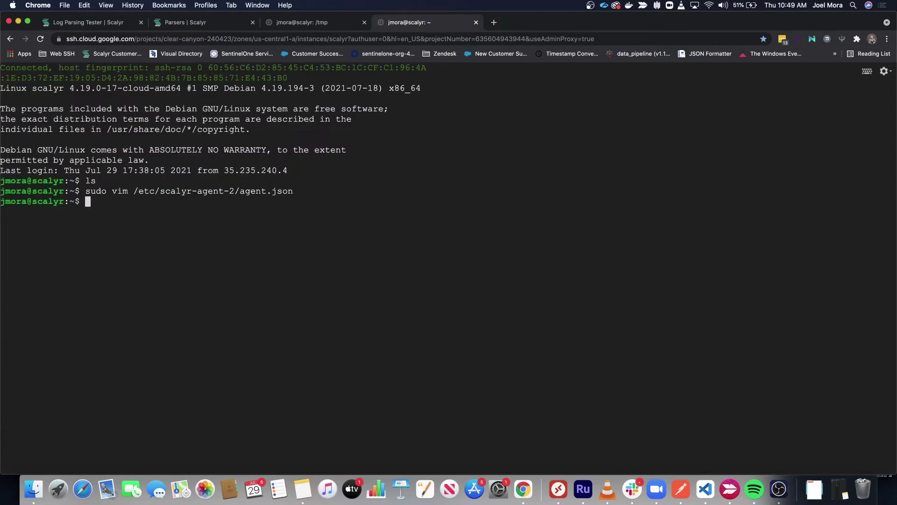
Step: Switch to the /tmp terminal session and append many copies of the sample "GET /home HTTP/1.1" 200 9318 log line to the access log
left_click(296, 22)
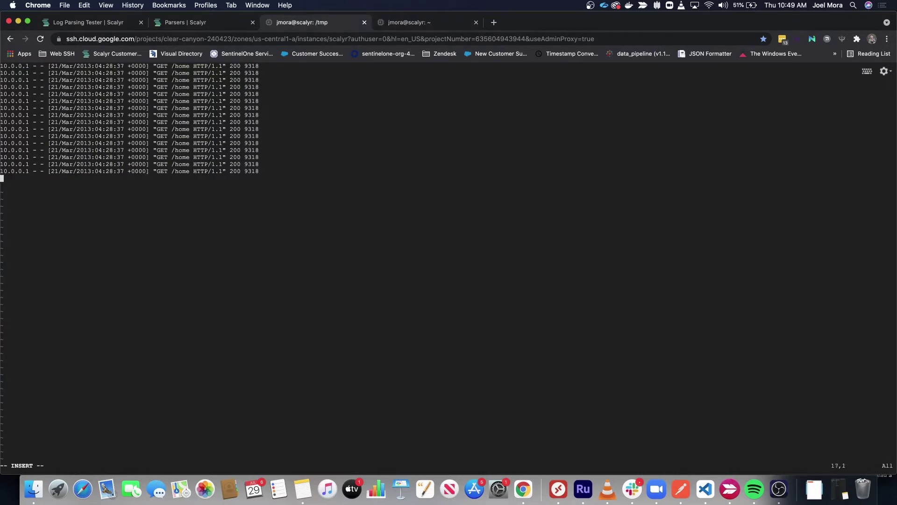
key("super+shift+v")
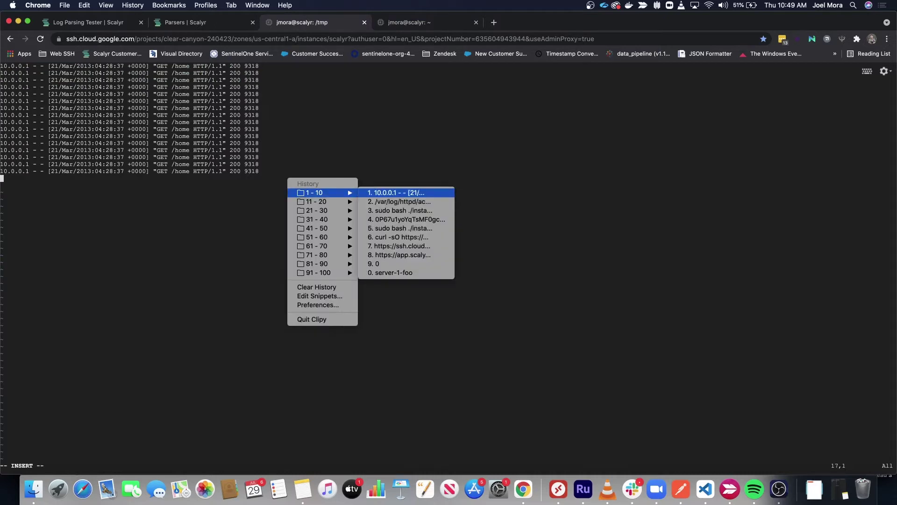
key("Return")
key("super+v")
key("super+v")
key("super+v")
key("super+v")
key("super+v")
key("super+v")
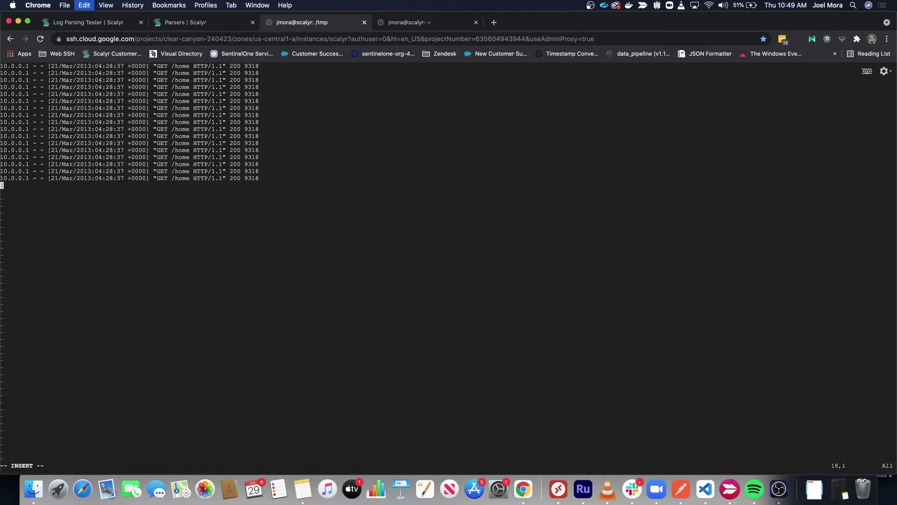
key("super+v")
key("super+v")
key("super+v")
key("super+v")
key("super+v")
key("super+v")
key("super+v")
key("super+v")
key("super+v")
key("super+v")
key("super+v")
key("super+v")
key("super+v")
key("super+v")
key("super+v")
key("super+v")
key("super+v")
key("super+v")
key("super+v")
key("super+v")
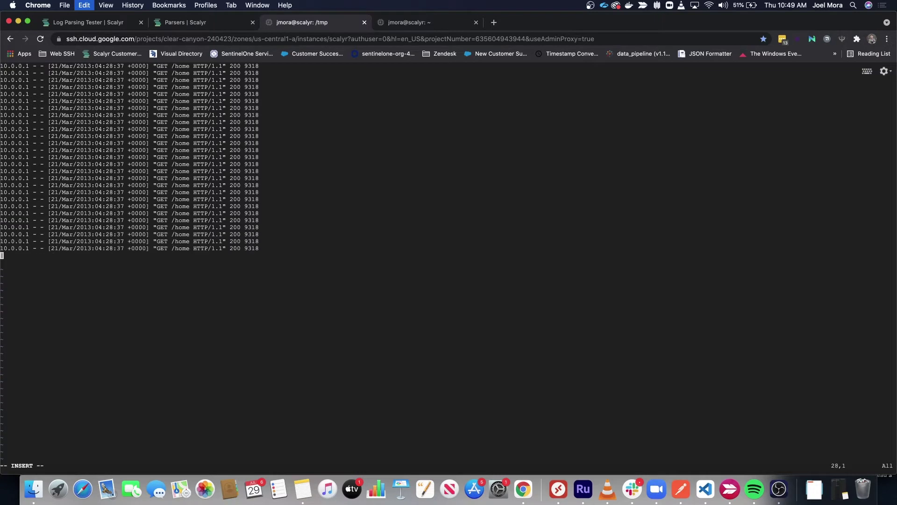
key("super+v")
key("super+v")
key("super+v")
Step: Save the access.log file and quit vim
key("Escape")
type(":wq")
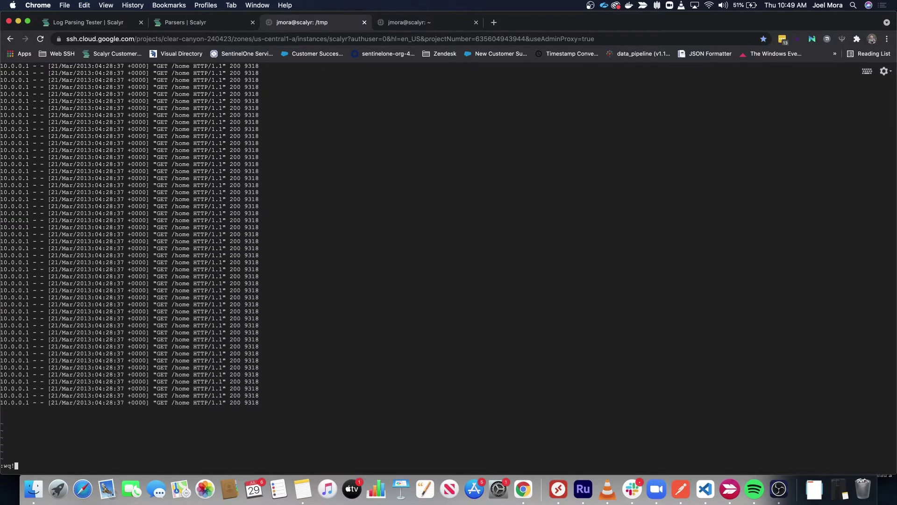
key("Return")
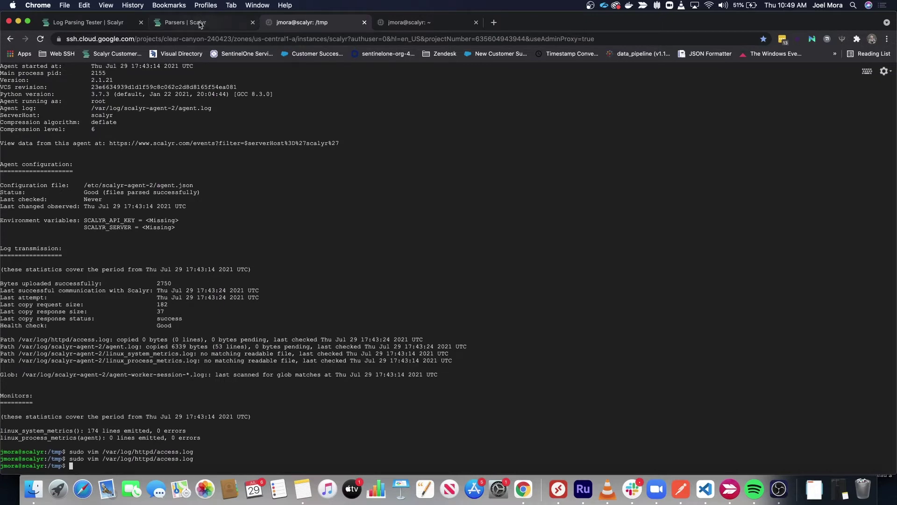
Step: Reload the Scalyr Parsers page and check the demo-parser entry and the log file assigned to it
left_click(214, 19)
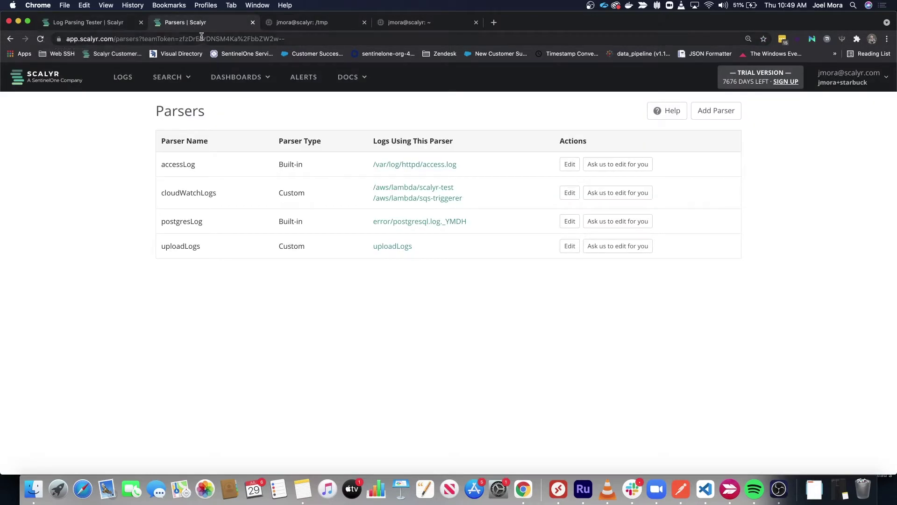
left_click_drag(204, 38, 198, 39)
left_click(241, 39)
key("Return")
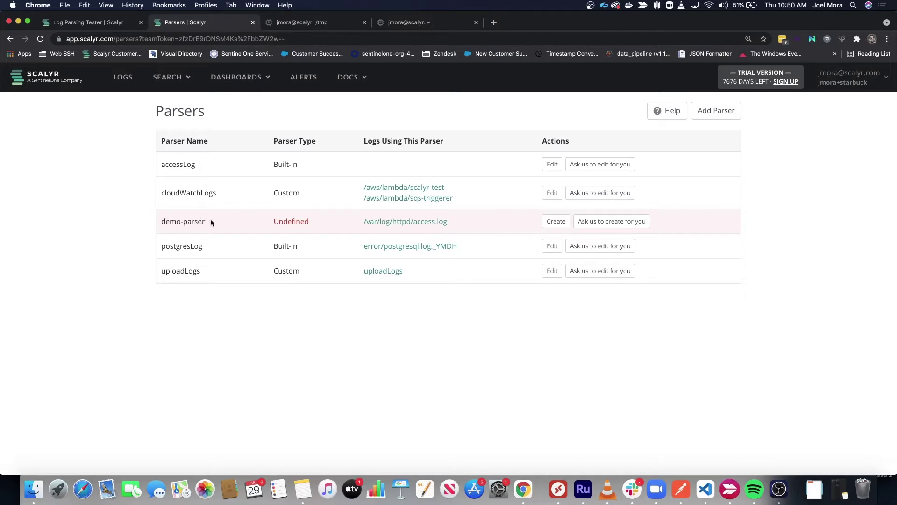
triple_click(170, 224)
left_click_drag(466, 220, 365, 224)
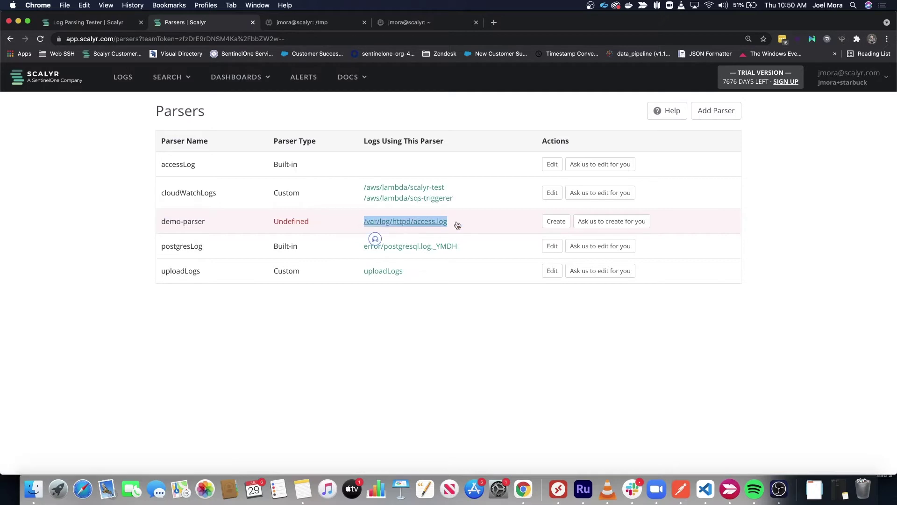
Step: Create the undefined demo-parser from the Parsers list and compare its editor with the Log Parsing Tester
left_click(564, 226)
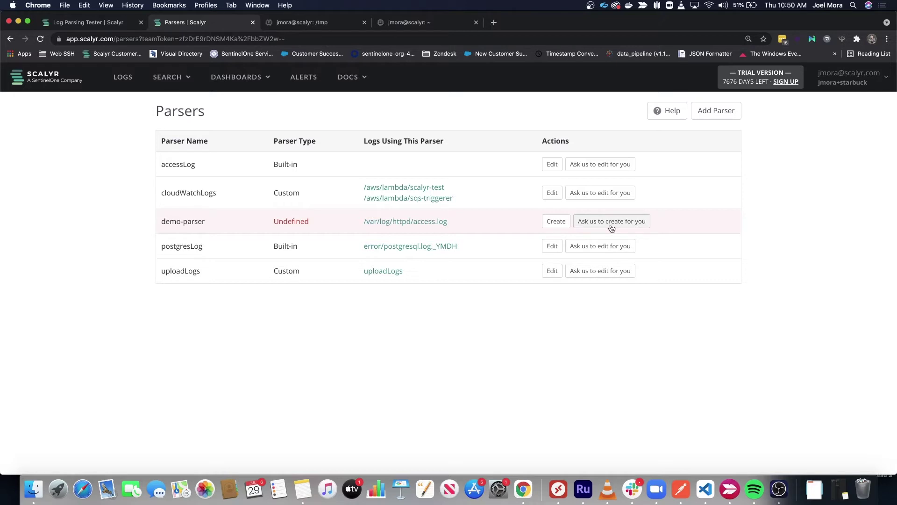
left_click(556, 222)
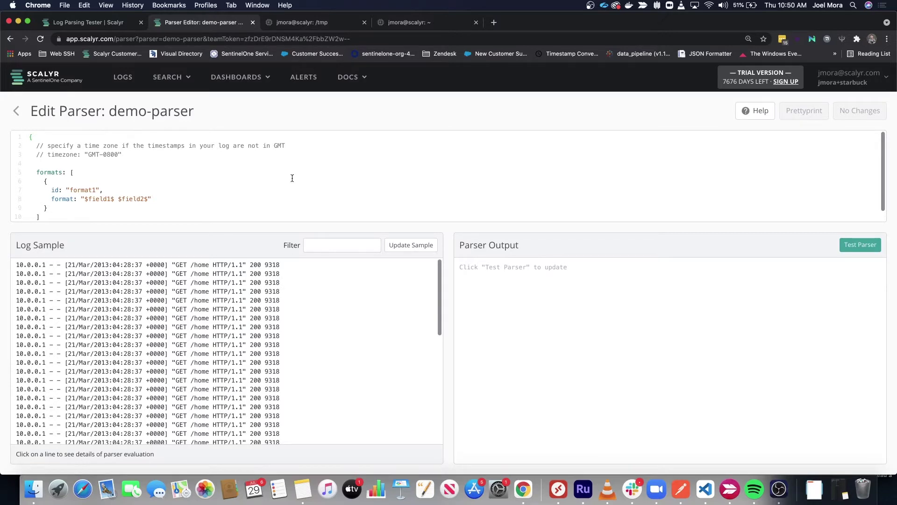
left_click(76, 24)
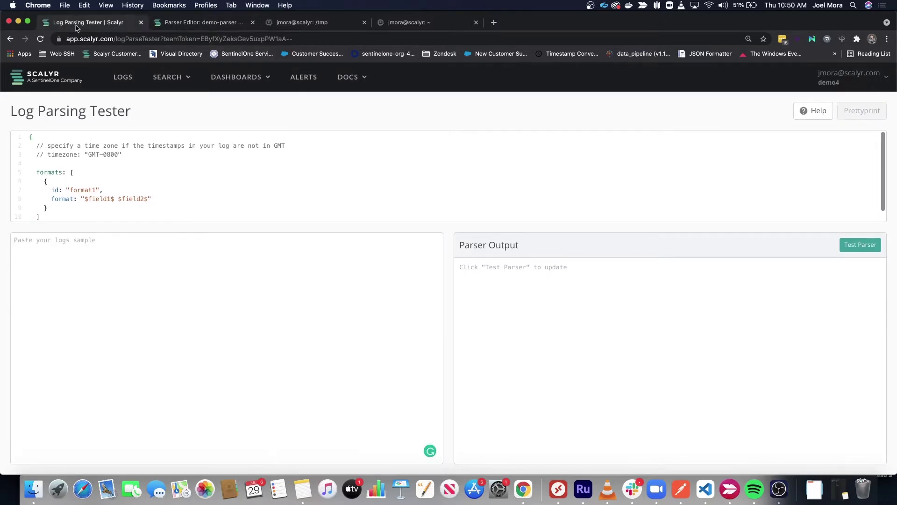
left_click(184, 22)
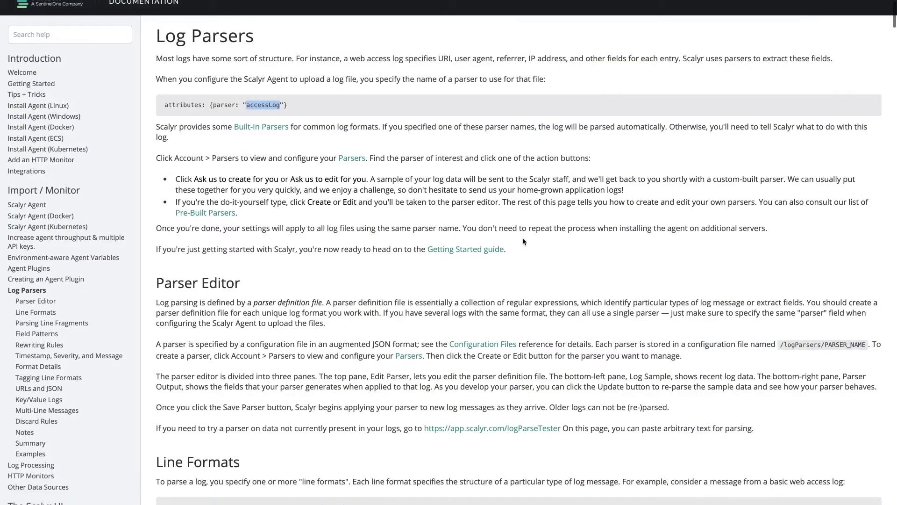
Step: Consult the Log Parsers documentation and look over the default format definition in the demo-parser editor
left_click_drag(524, 244, 322, 139)
left_click(324, 96)
scroll(345, 162, "down", 2)
scroll(345, 162, "down", 2)
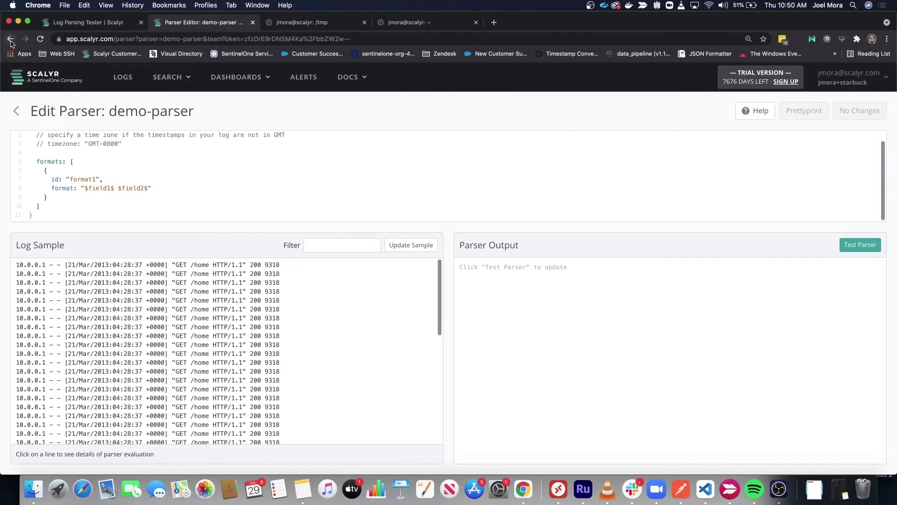
Step: Duplicate the demo-parser editor tab and take the copy back to the Parsers list
right_click(214, 23)
left_click(237, 77)
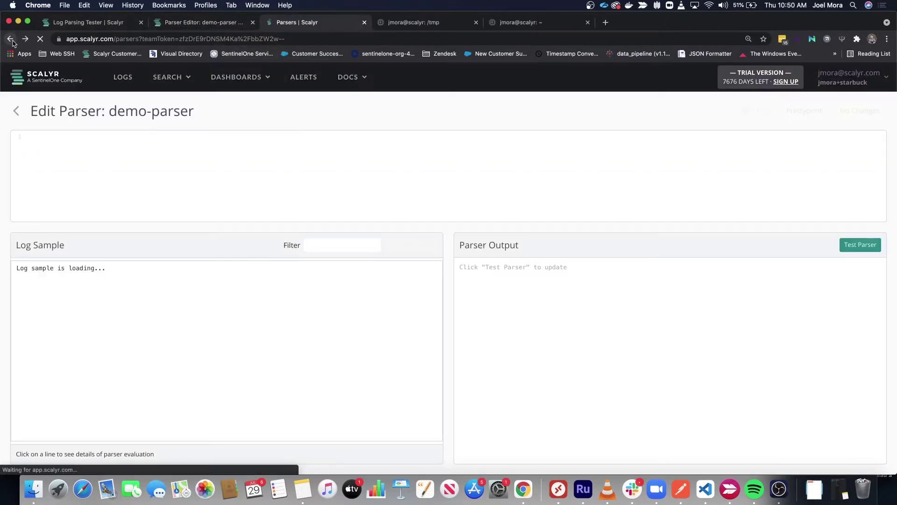
left_click(10, 39)
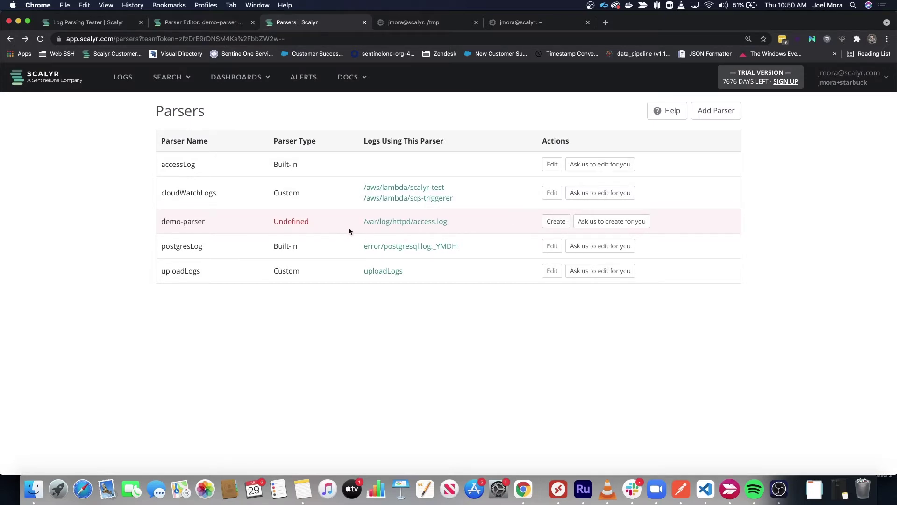
Step: Open the /var/log/httpd/access.log events in a separate tab and examine the $logfile search filter
right_click(379, 222)
left_click(415, 223)
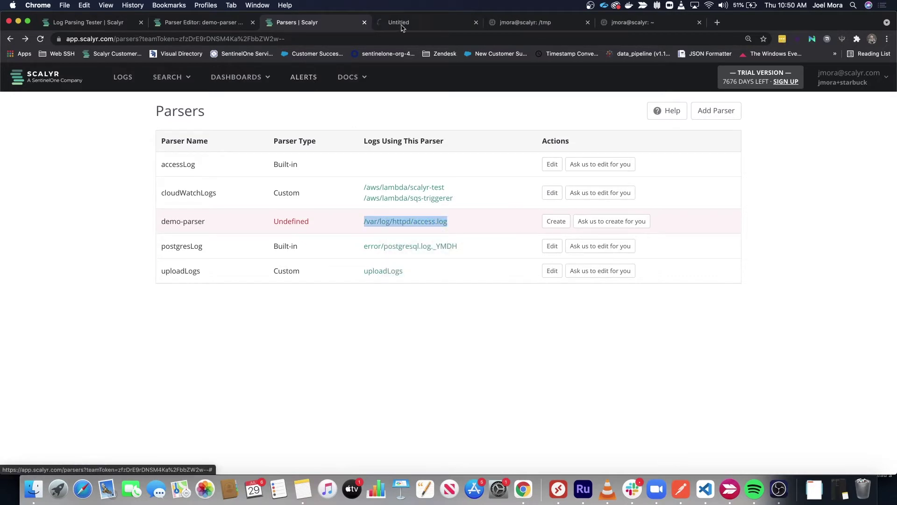
left_click(394, 22)
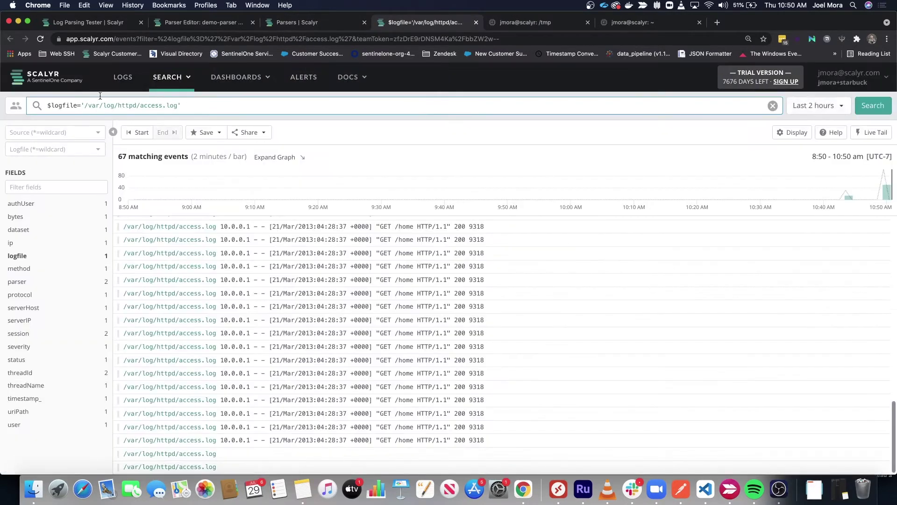
triple_click(86, 103)
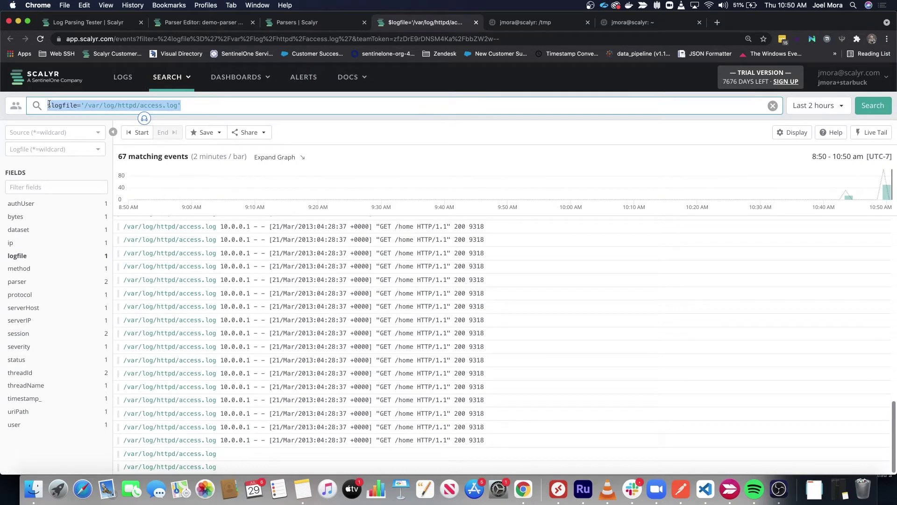
left_click(156, 104)
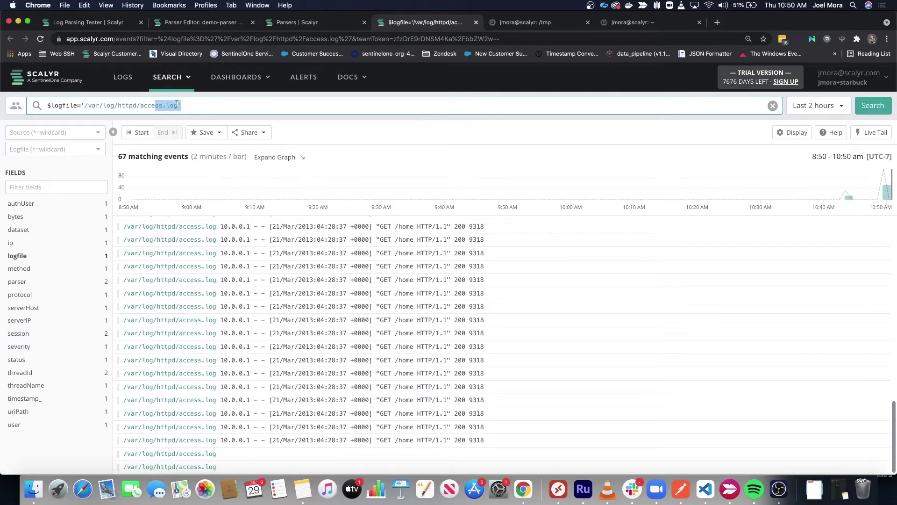
Step: Inspect one of the access log's GET /home lines and open its parser for editing from the line details
scroll(350, 299, "up", 15)
scroll(349, 301, "down", 15)
left_click(414, 349)
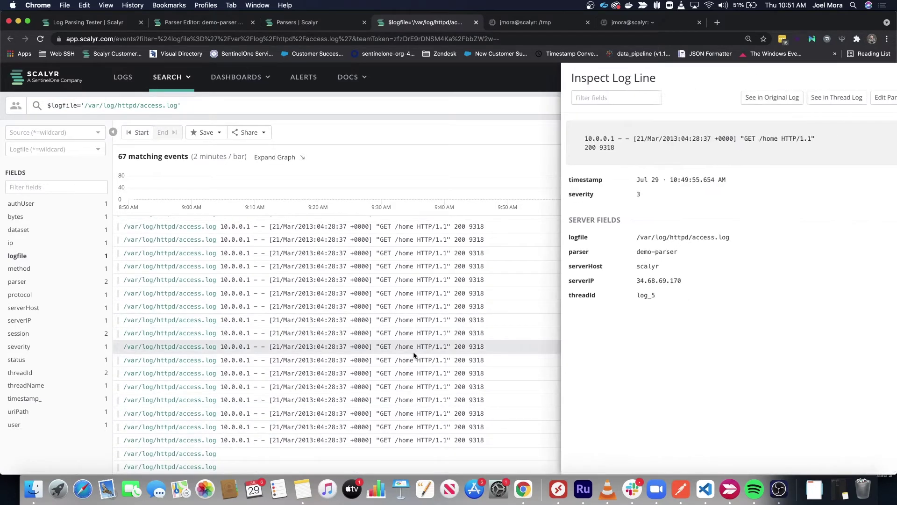
left_click(865, 97)
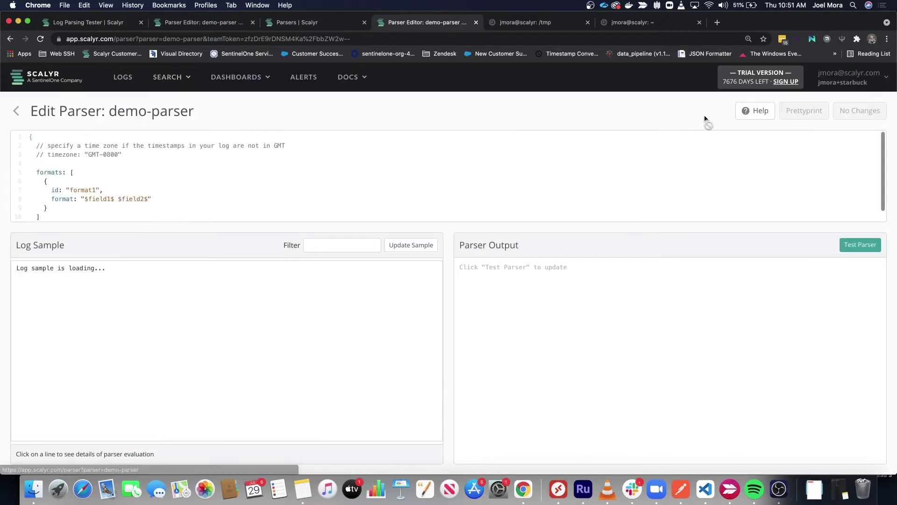
Step: Return to the Parsers list and locate the Parsers entry among the account options
left_click(312, 21)
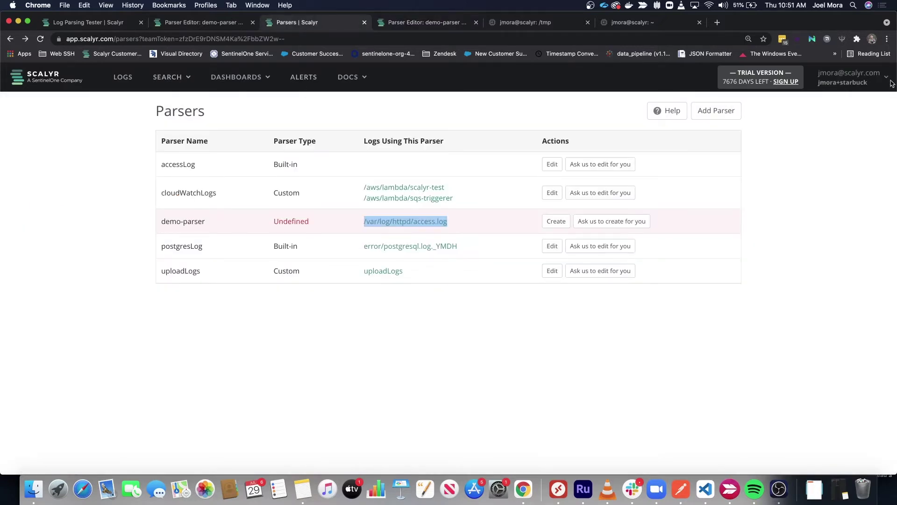
left_click(848, 77)
scroll(842, 297, "down", 3)
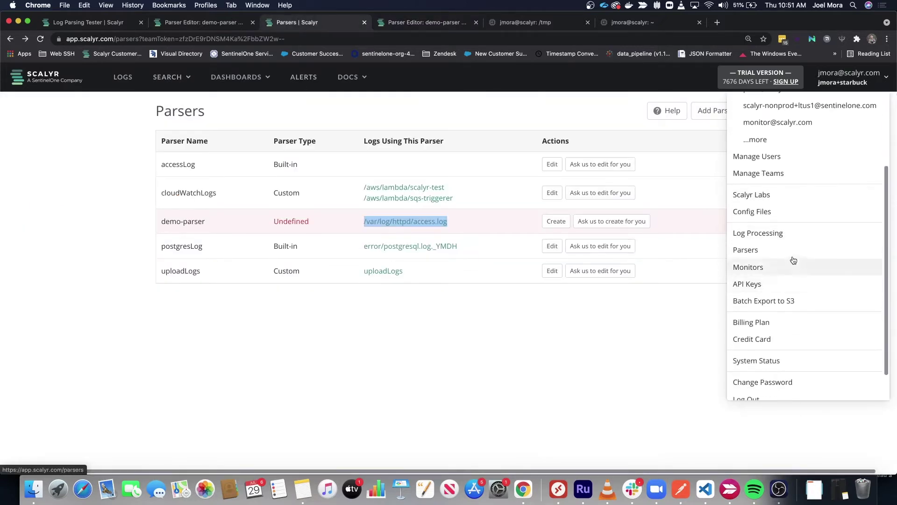
left_click(174, 394)
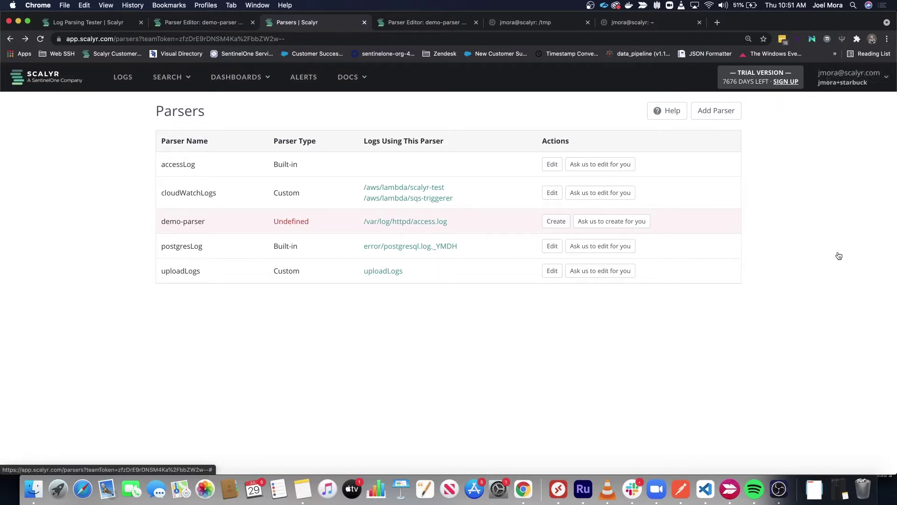
Step: Open the account's Config Files and browse the list down to the /logParsers files
left_click(857, 79)
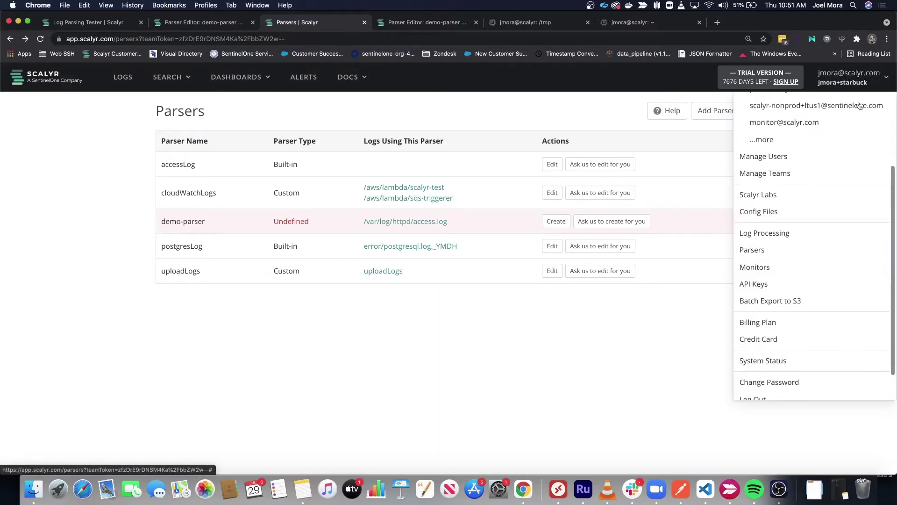
left_click(774, 213)
scroll(313, 277, "down", 15)
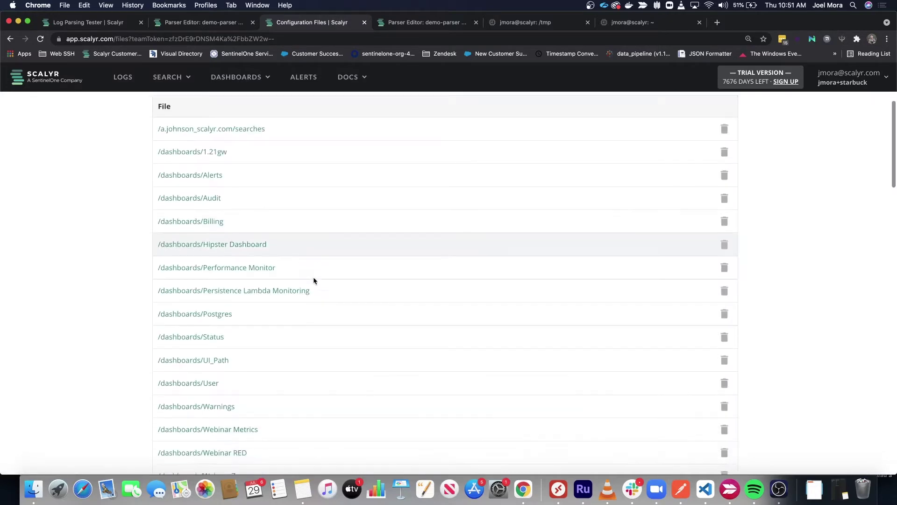
scroll(313, 280, "down", 10)
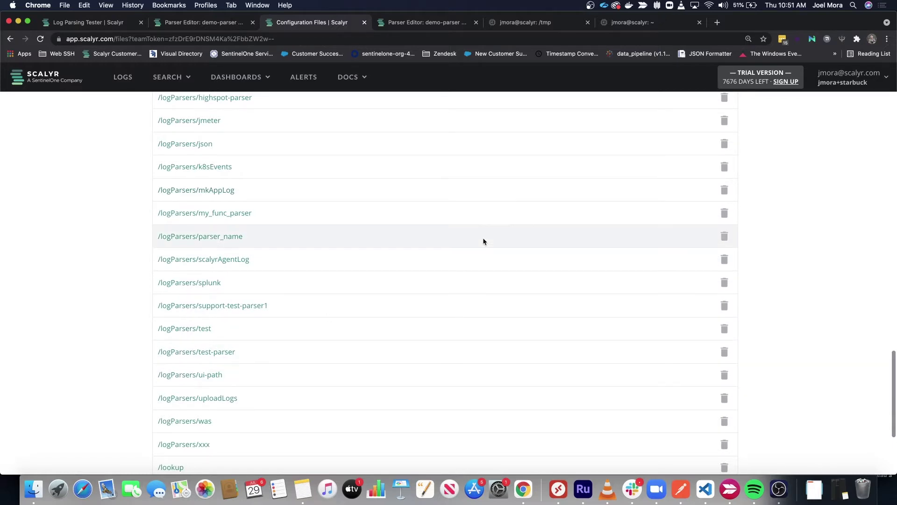
scroll(795, 178, "up", 20)
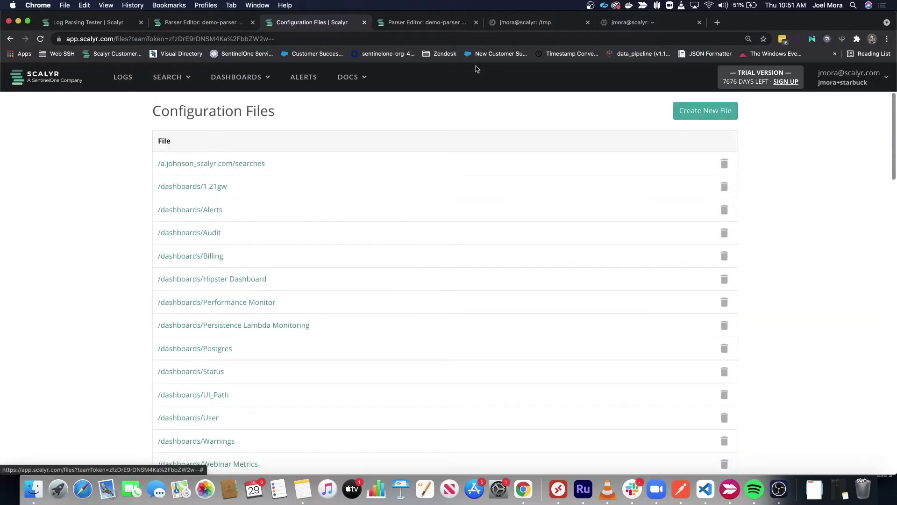
Step: Return to the demo-parser editor opened from the log line and look through its log sample
left_click(421, 22)
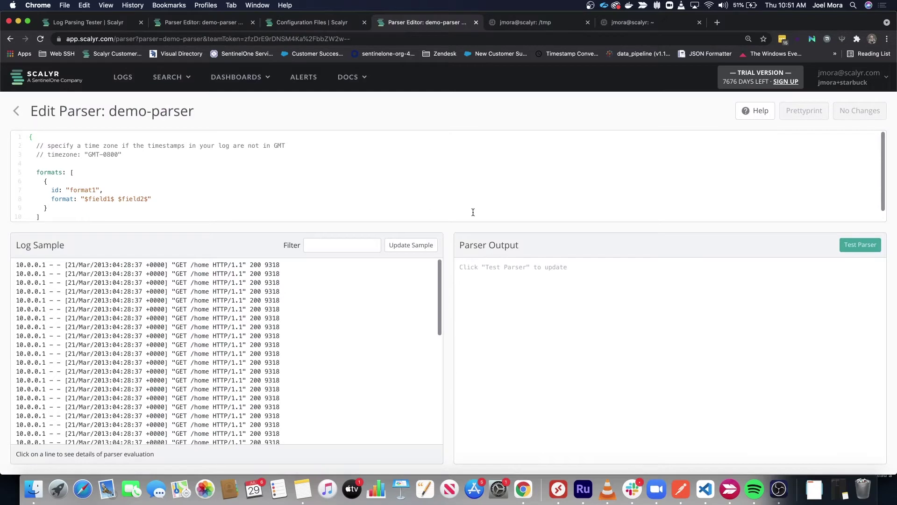
scroll(330, 282, "down", 10)
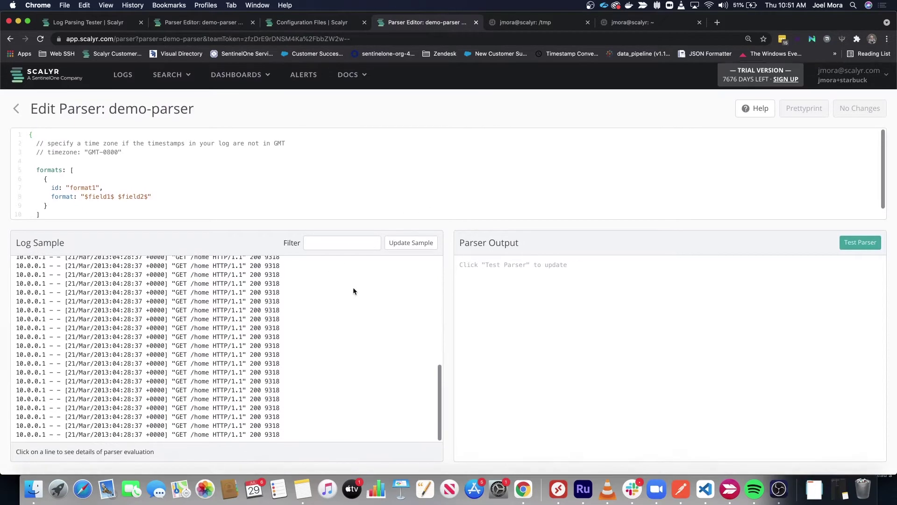
scroll(343, 279, "up", 10)
Step: Update the demo-parser log sample with the filter "10" and test the parser on it
left_click(336, 244)
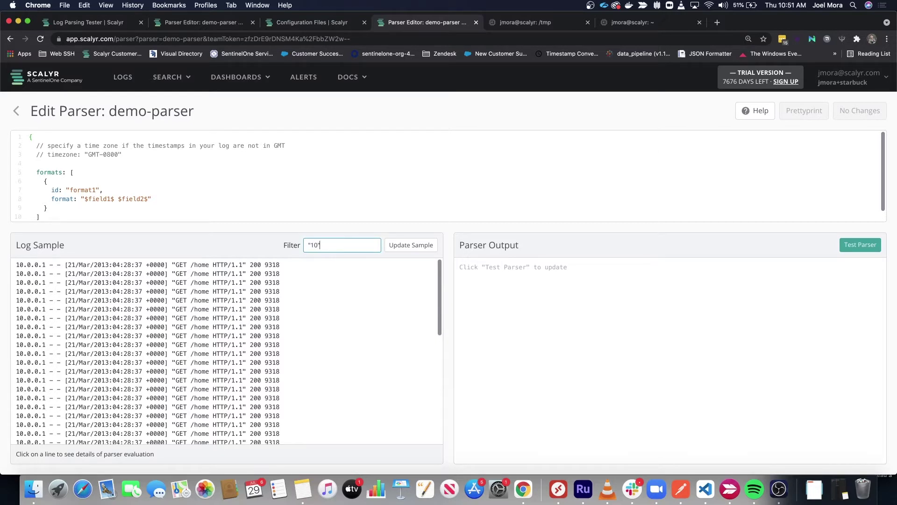
key("Return")
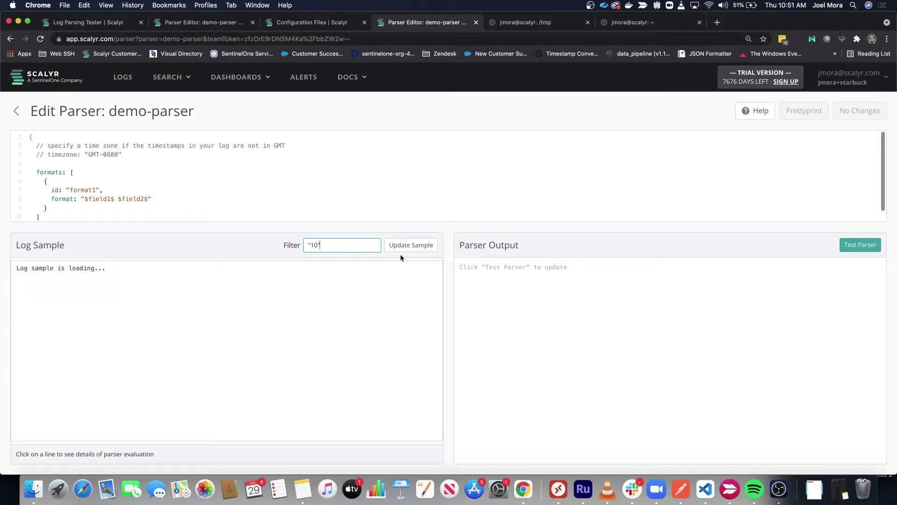
left_click(411, 247)
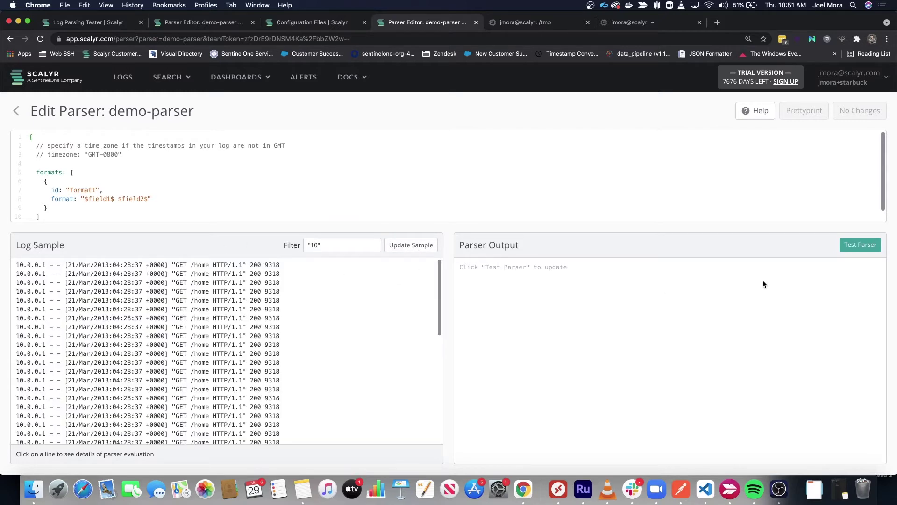
left_click(860, 245)
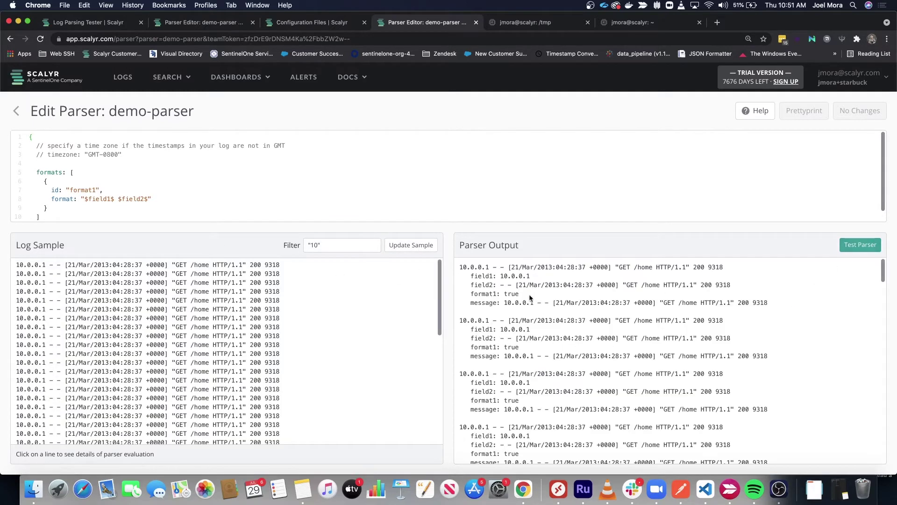
Step: Review the demo-parser test output and the format definition above it
scroll(526, 345, "down", 2)
scroll(527, 346, "down", 5)
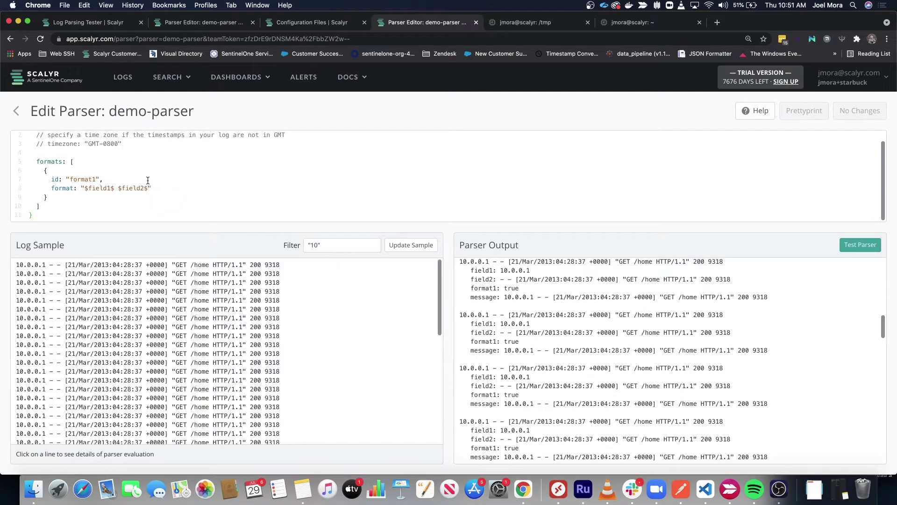
triple_click(140, 113)
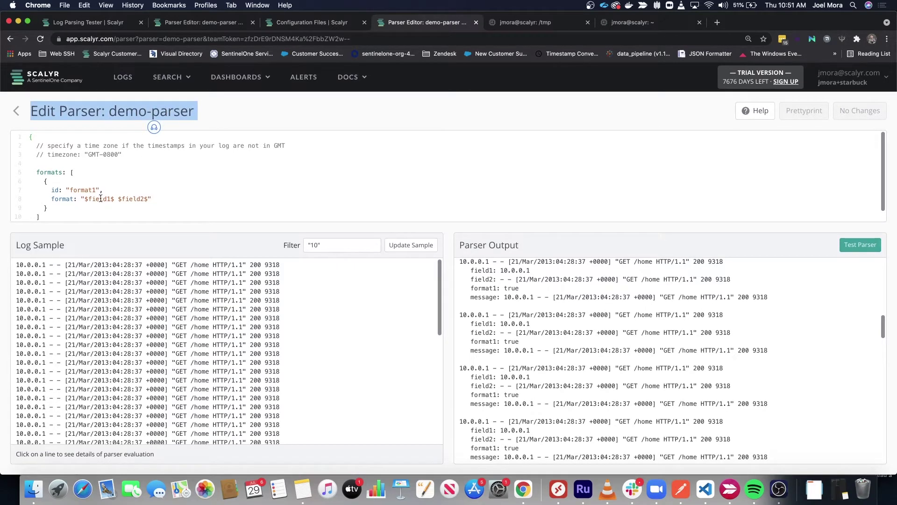
scroll(230, 159, "down", 1)
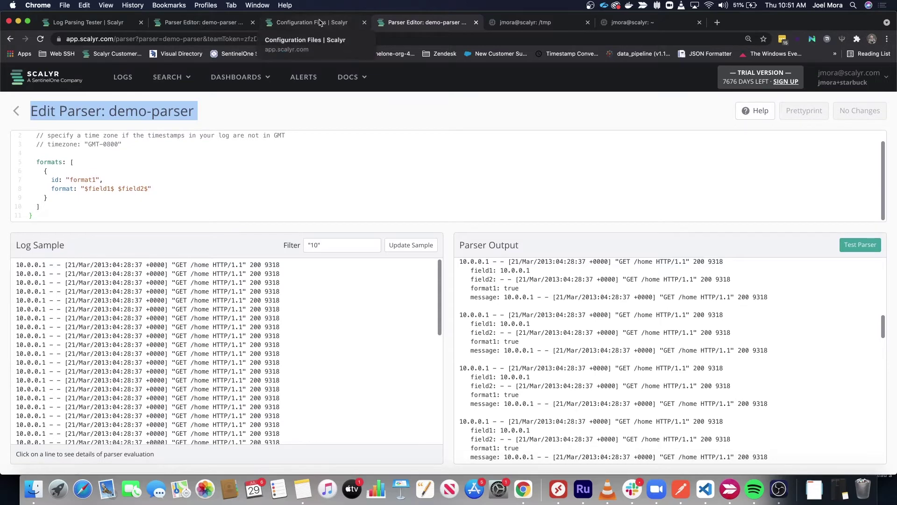
Step: Locate the logParseTester link in the Parser Editor section of the Log Parsers documentation and copy its address
left_click(336, 25)
left_click(228, 26)
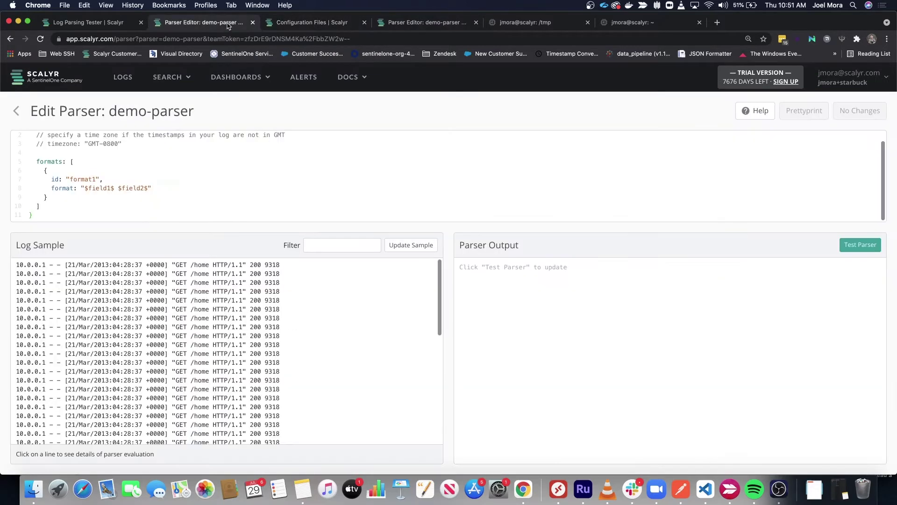
left_click(121, 27)
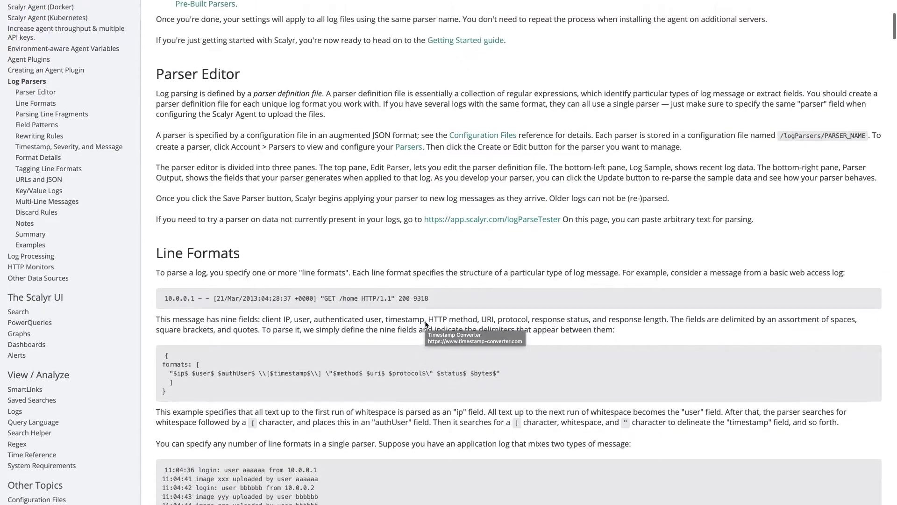
scroll(448, 262, "up", 1)
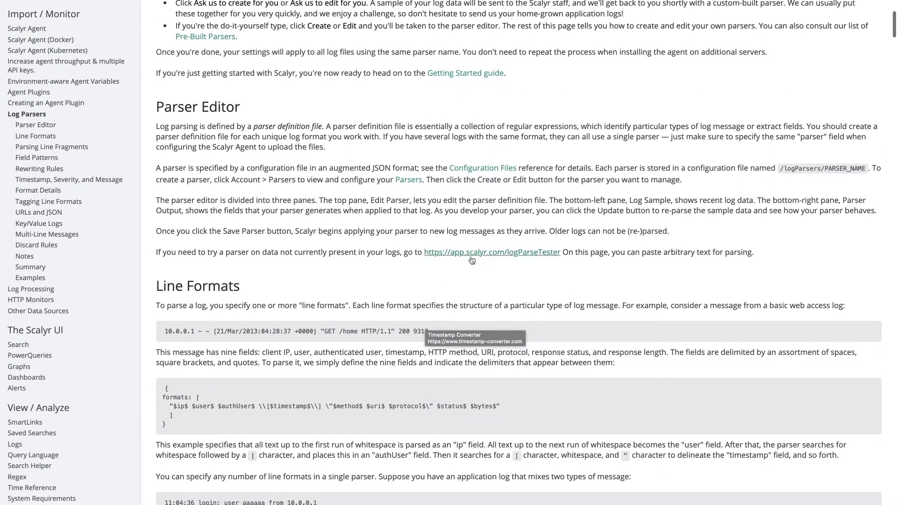
right_click(536, 258)
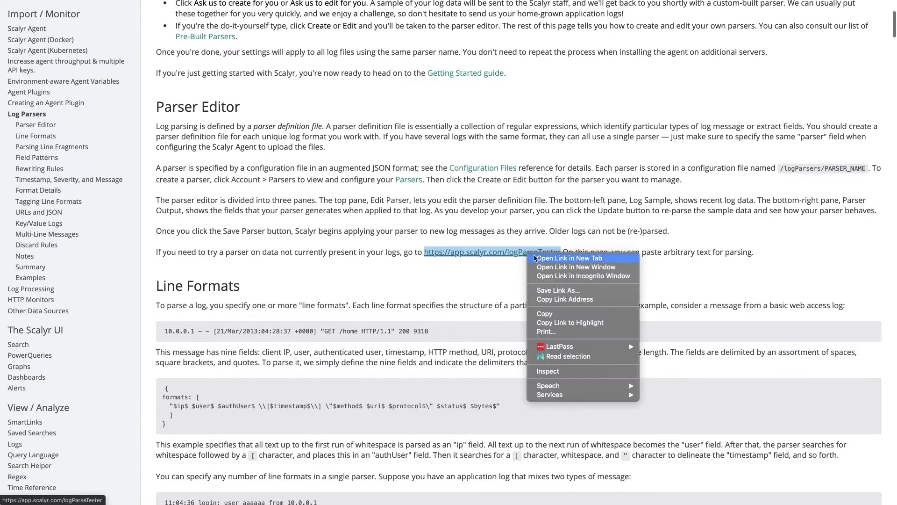
left_click(544, 260)
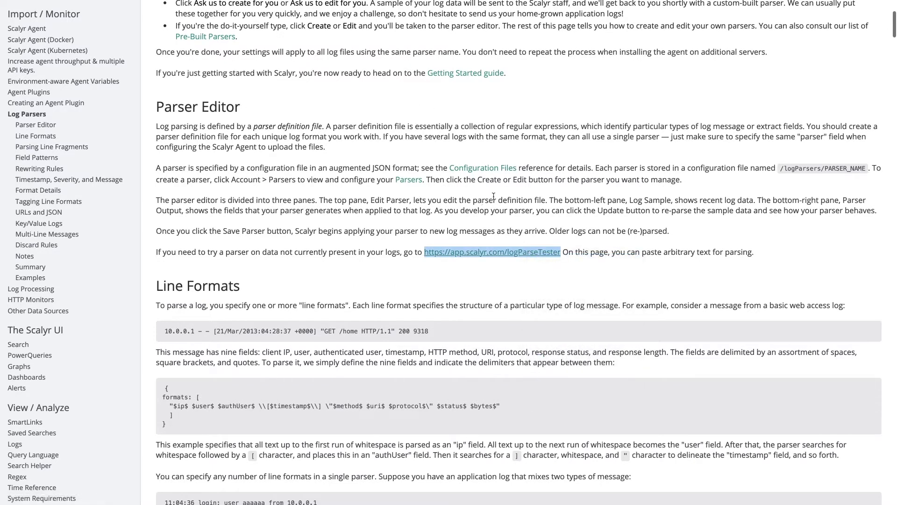
right_click(517, 257)
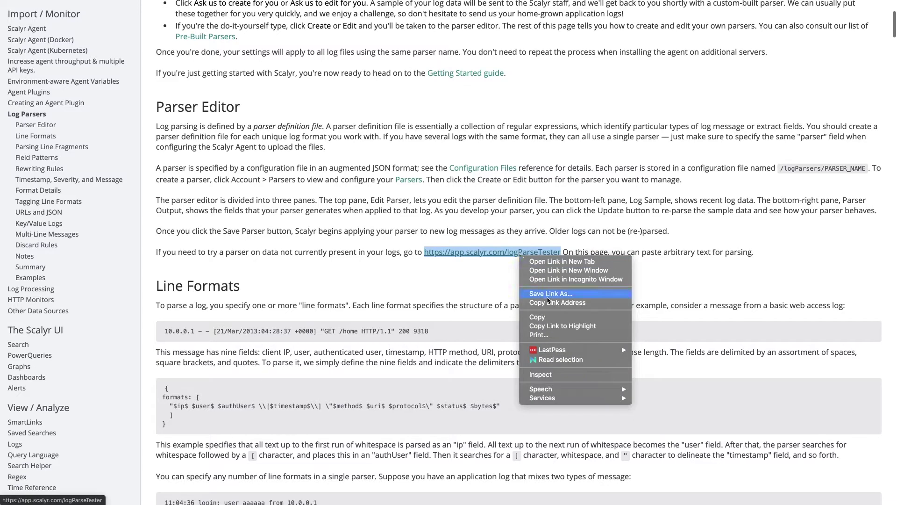
left_click(542, 303)
key("ctrl+Left")
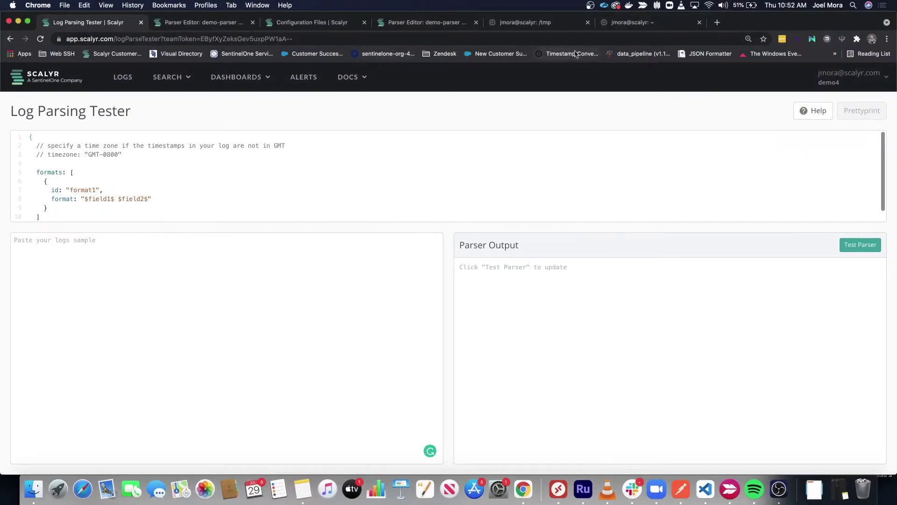
left_click(717, 23)
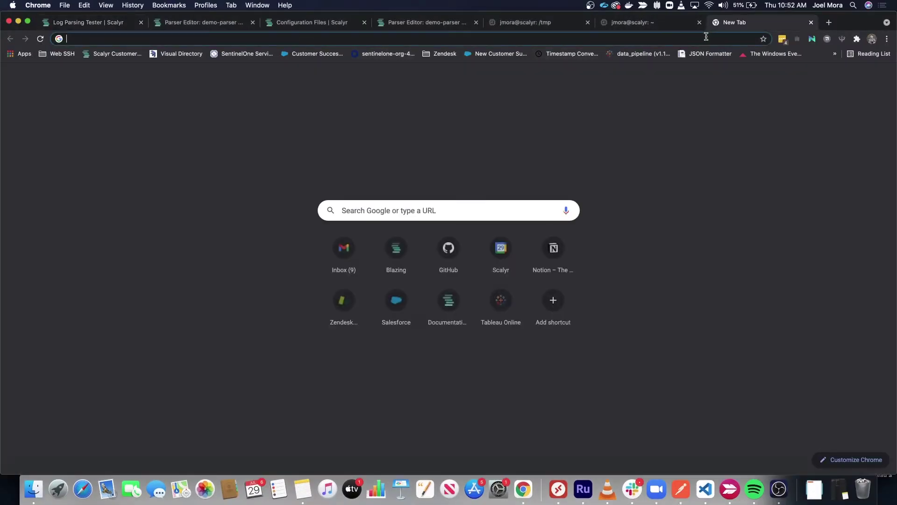
type("https://app.scalyr.com/logParseTester")
key("Return")
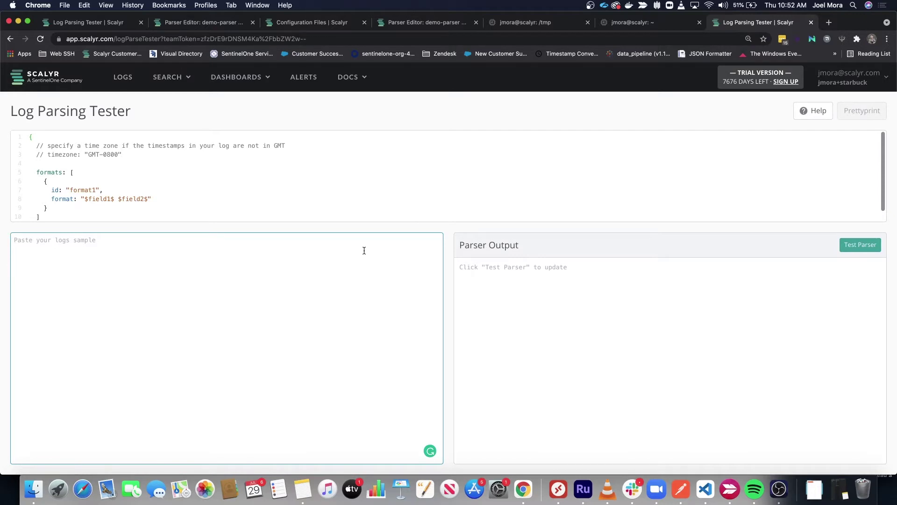
Step: Fill the tester's log sample with repeated copies of the "GET /home HTTP/1.1" access log line and place its tab beside the parser editor tab
key("super+shift+v")
key("Right")
key("Down")
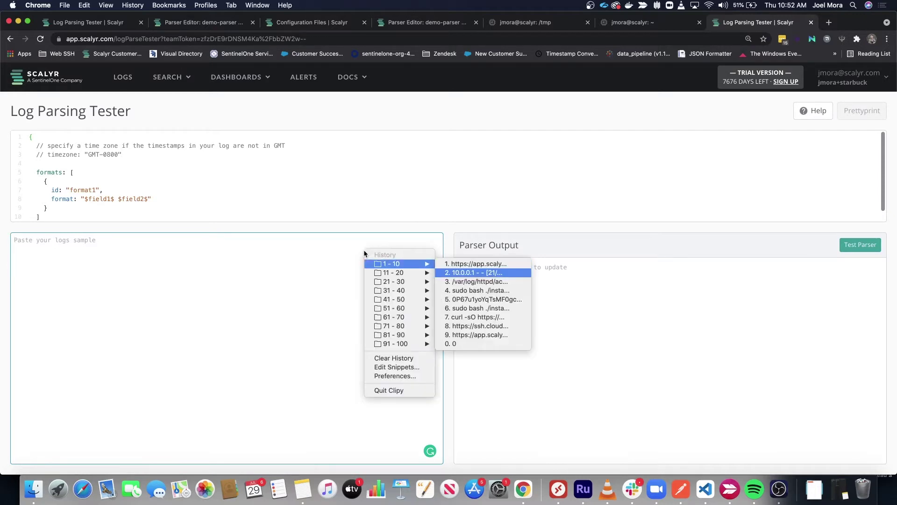
key("Return")
key("super+v")
key("super+v")
key("super+v")
key("super+v")
key("super+v")
key("super+v")
key("super+v")
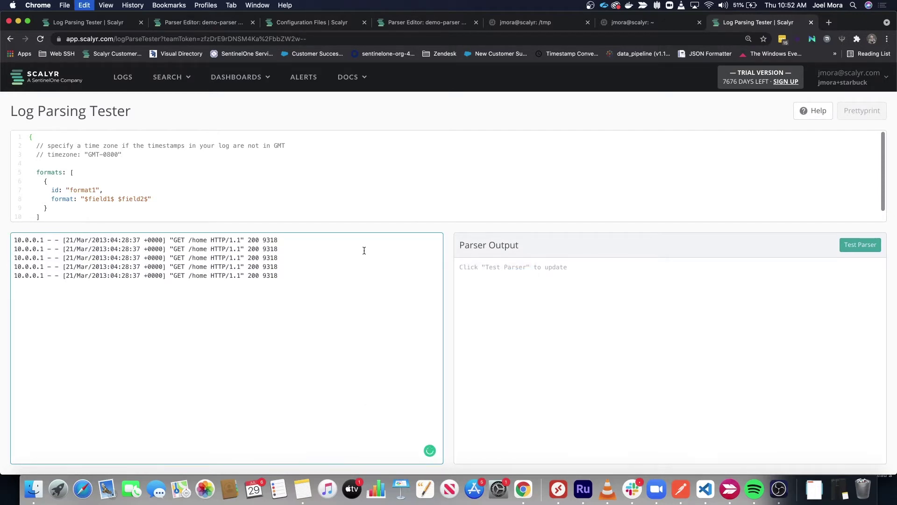
key("super+v")
key("super+v")
key("super+v")
key("super+v")
key("super+v")
key("super+v")
key("super+v")
key("super+v")
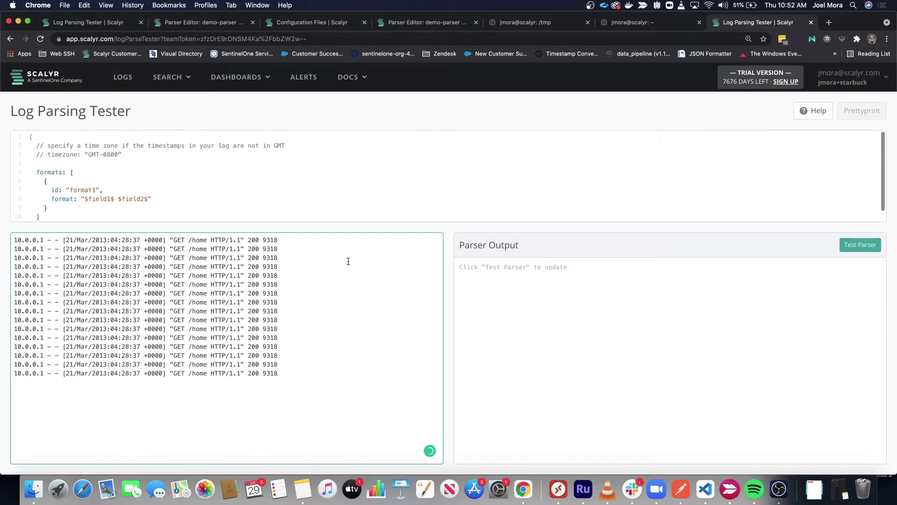
left_click_drag(324, 329, 7, 170)
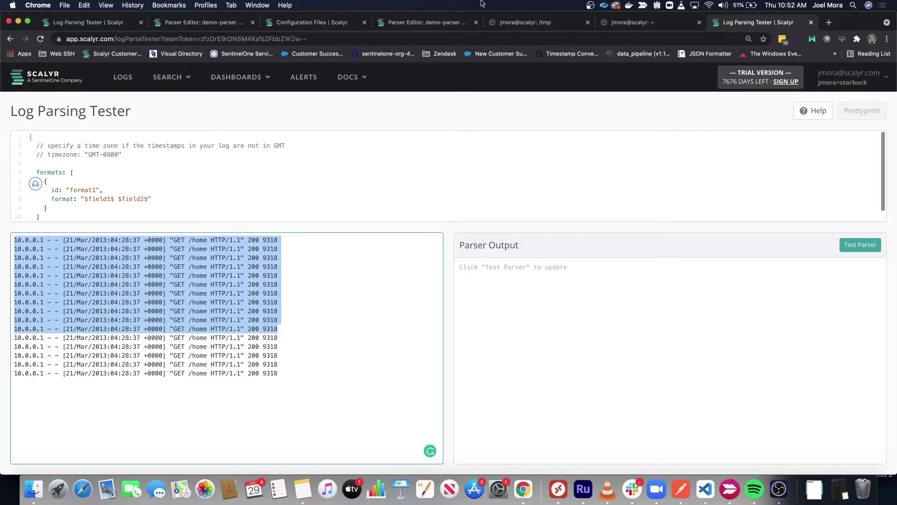
left_click_drag(760, 28, 533, 24)
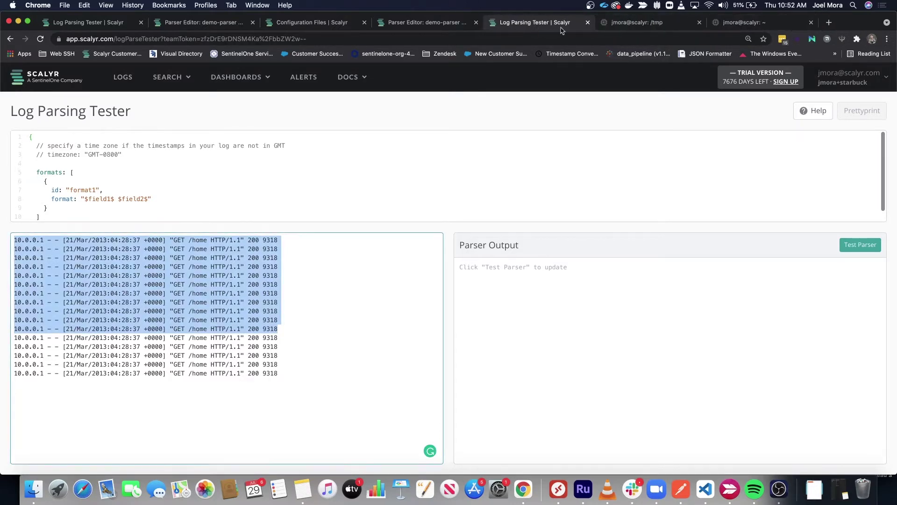
Step: Inspect how demo-parser evaluates field1 and field2 on the first log sample line, and deselect the line
left_click(452, 28)
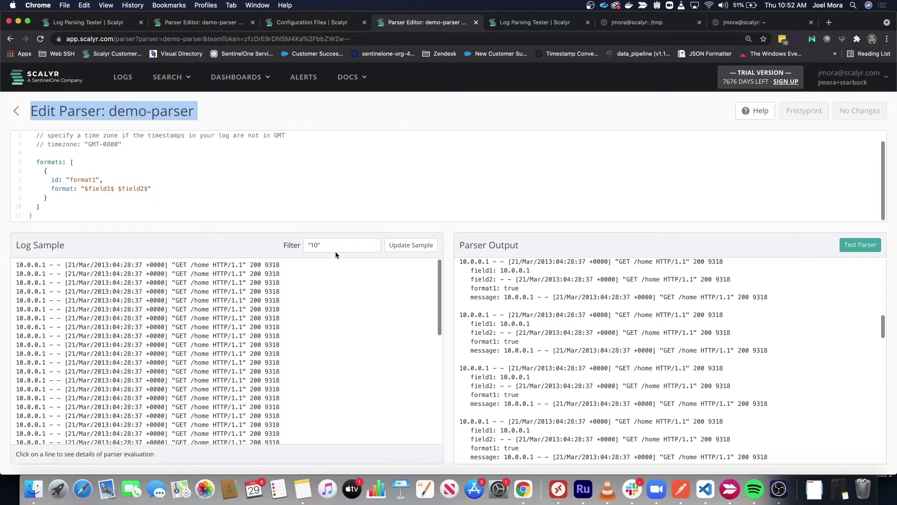
left_click(176, 265)
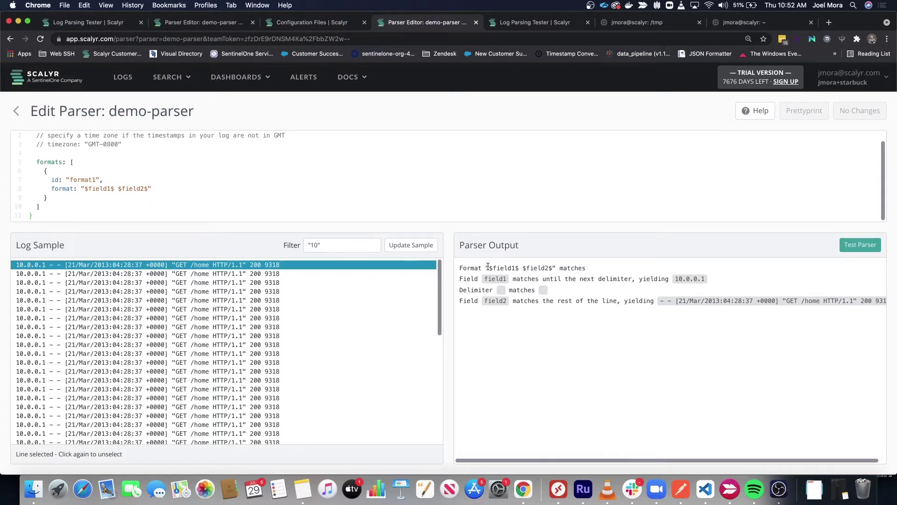
left_click_drag(483, 282, 700, 282)
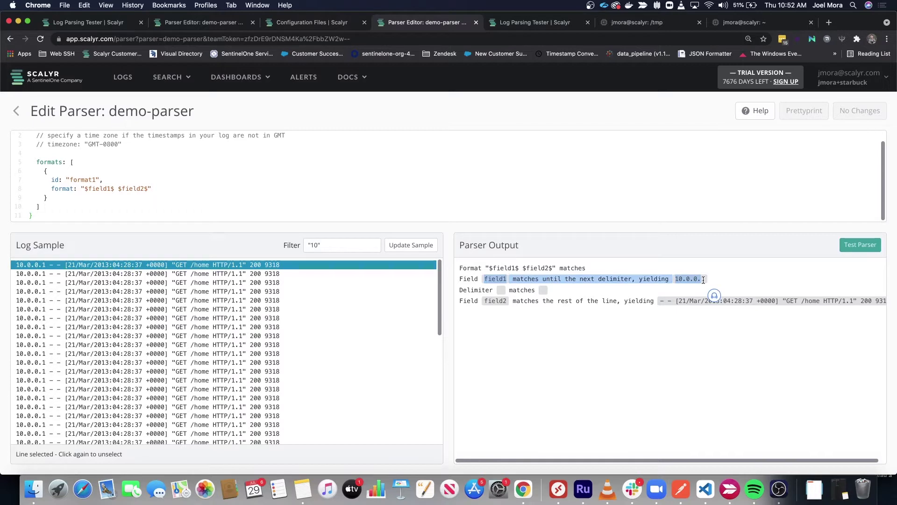
left_click(703, 280)
double_click(497, 280)
left_click_drag(678, 279, 706, 280)
double_click(495, 302)
left_click_drag(663, 305, 741, 339)
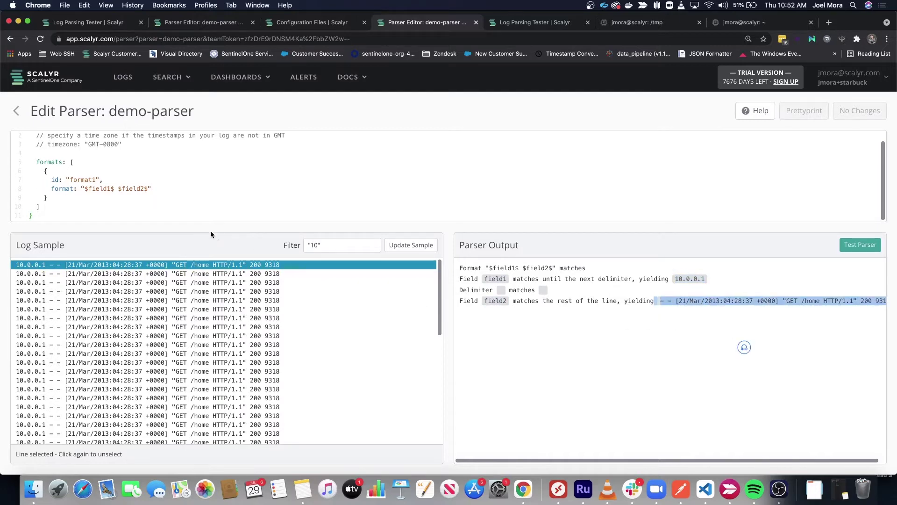
left_click(349, 266)
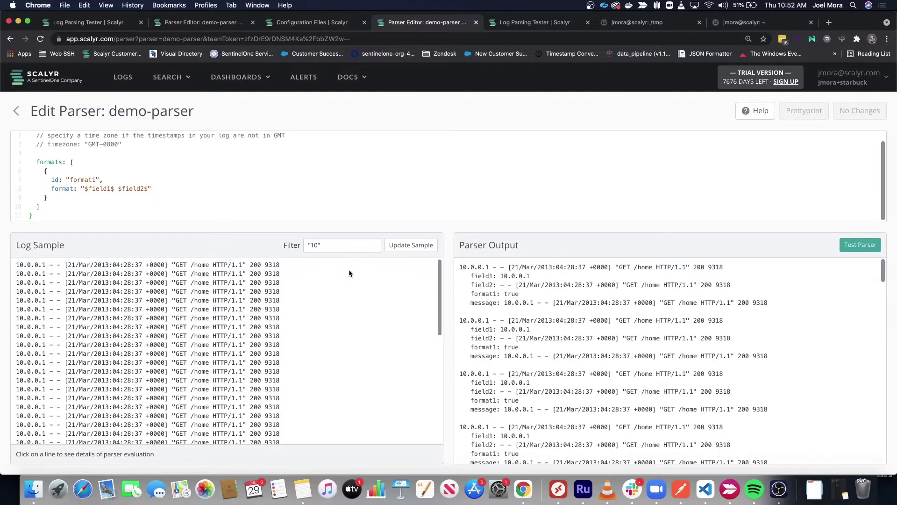
Step: Return to the Log Parsers documentation and review the Line Formats section with its sample web access log message
left_click(551, 24)
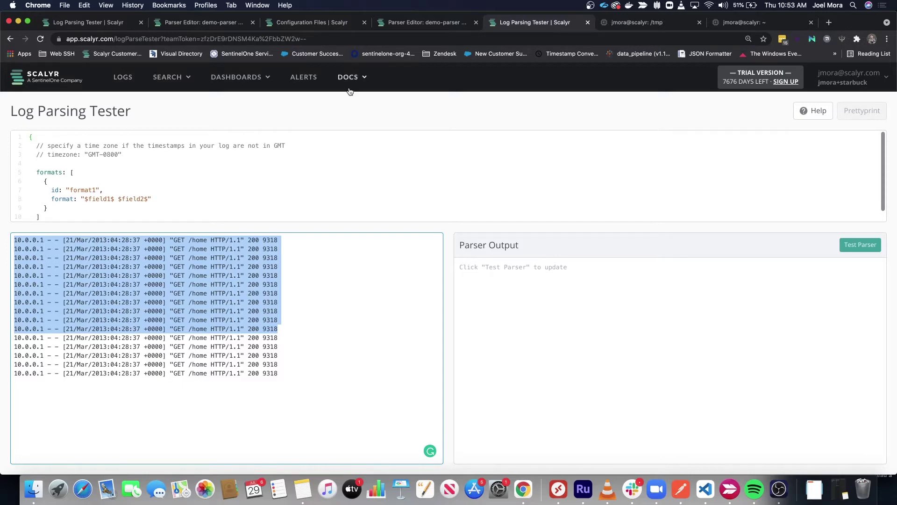
left_click(310, 23)
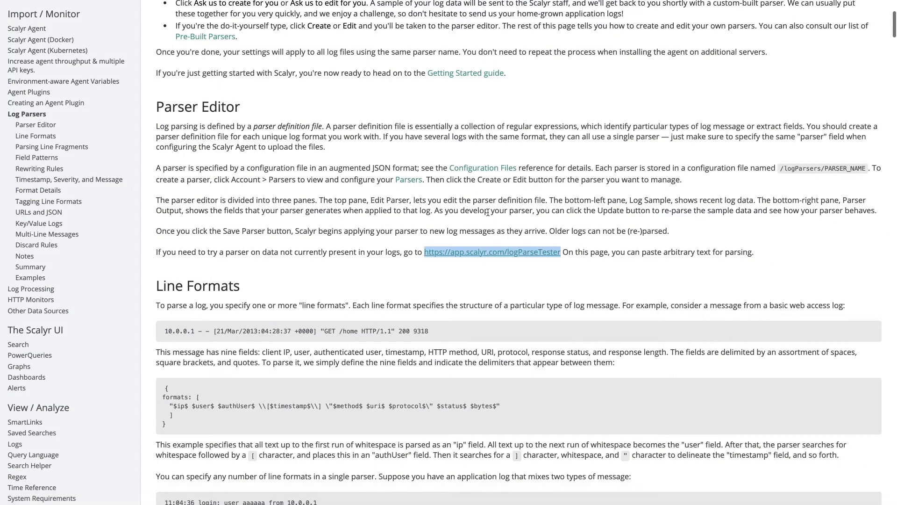
scroll(346, 305, "down", 3)
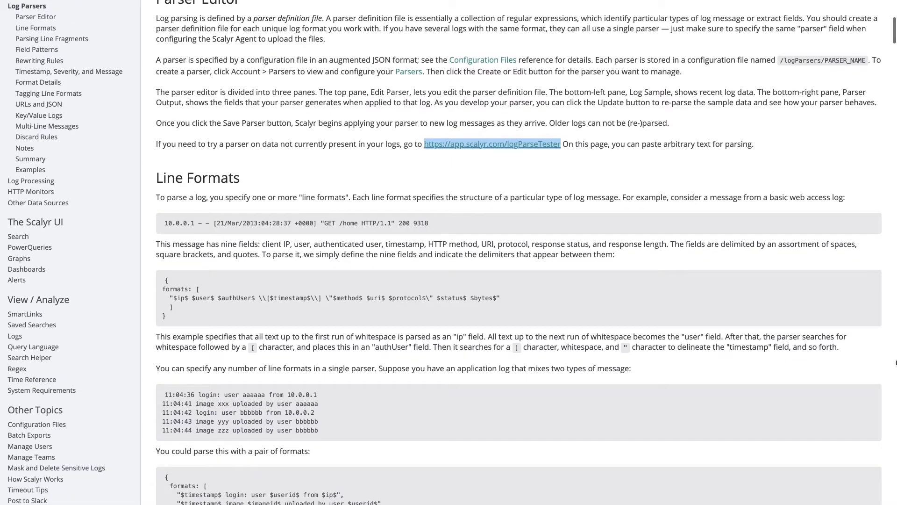
scroll(206, 115, "up", 8)
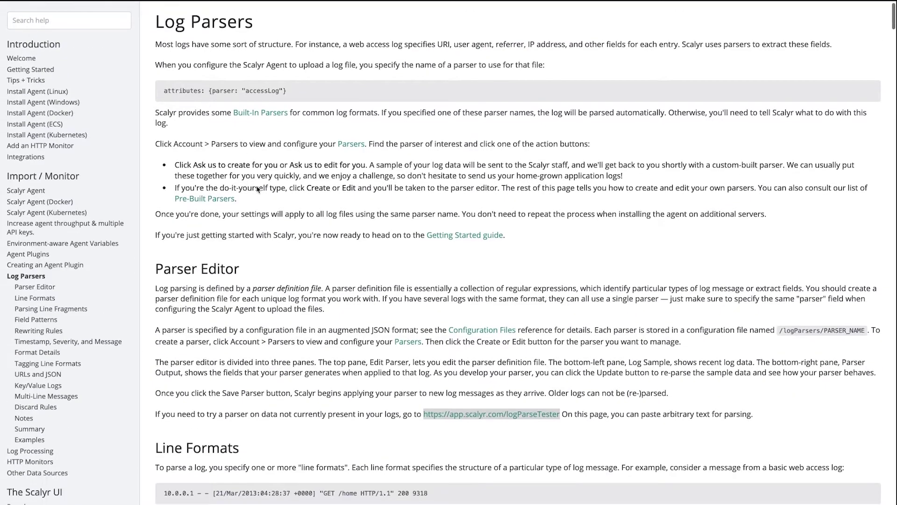
scroll(260, 197, "down", 5)
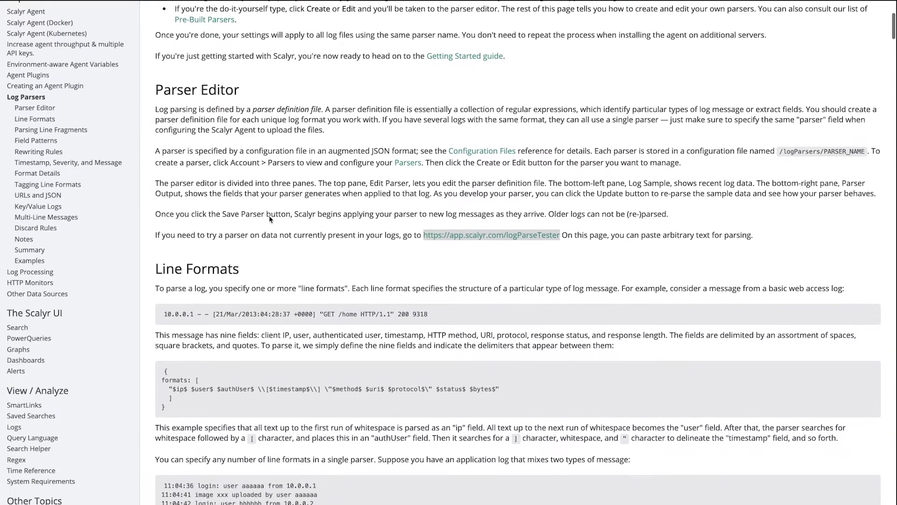
scroll(270, 219, "down", 3)
scroll(237, 189, "down", 2)
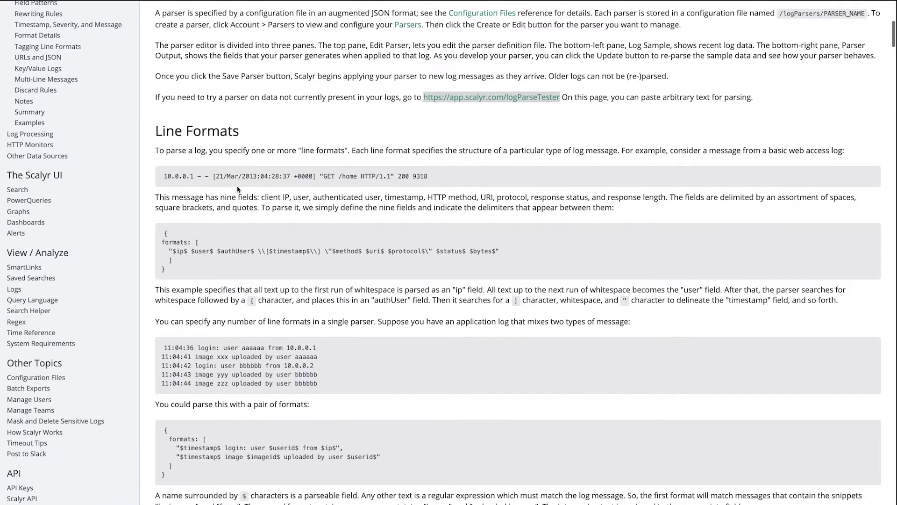
triple_click(187, 148)
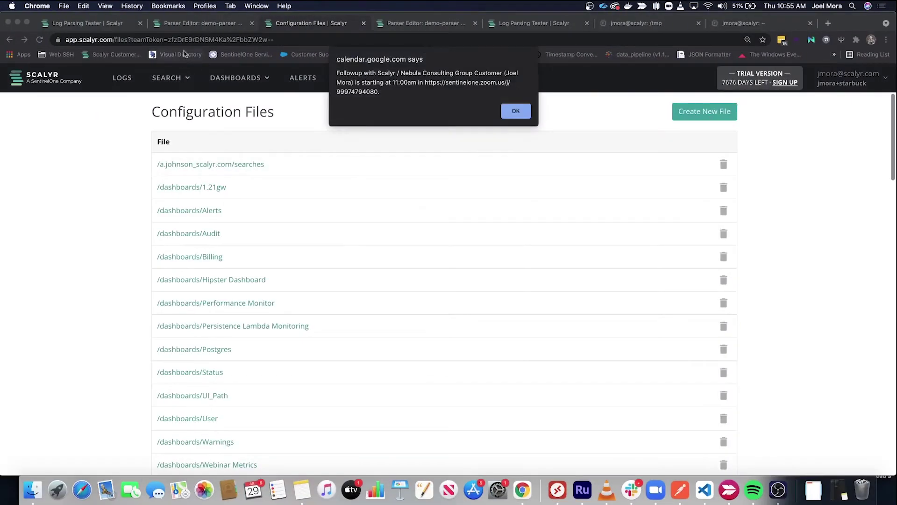
Step: Dismiss the calendar reminder and clear the format string of format1 in the demo-parser editor
left_click(517, 112)
key("ctrl+Right")
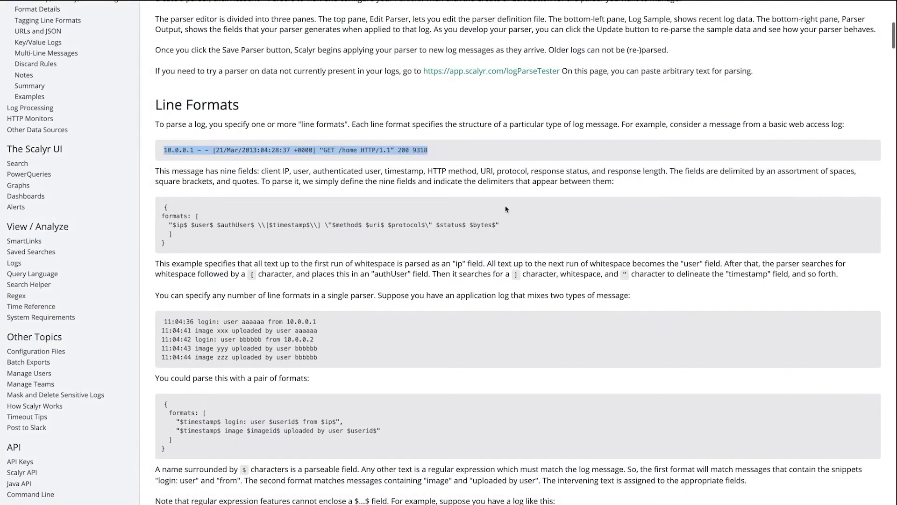
key("ctrl+Left")
left_click(190, 22)
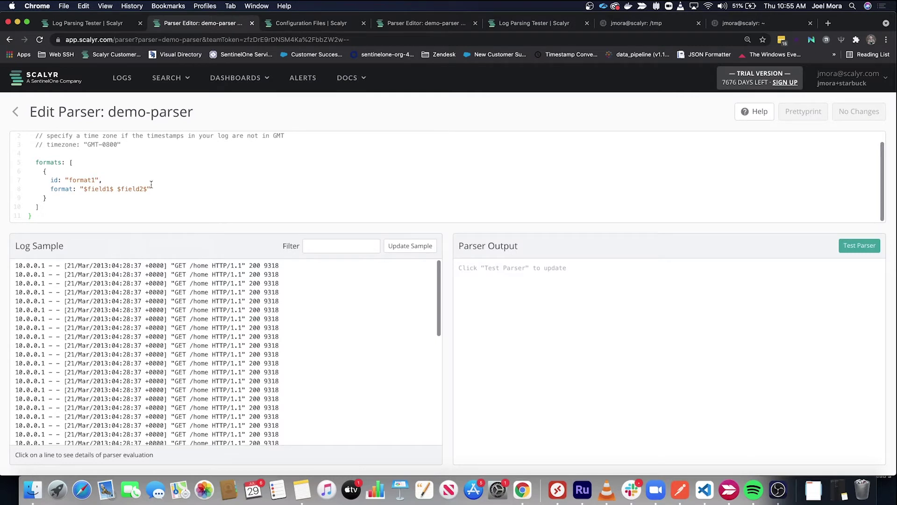
left_click_drag(147, 188, 88, 188)
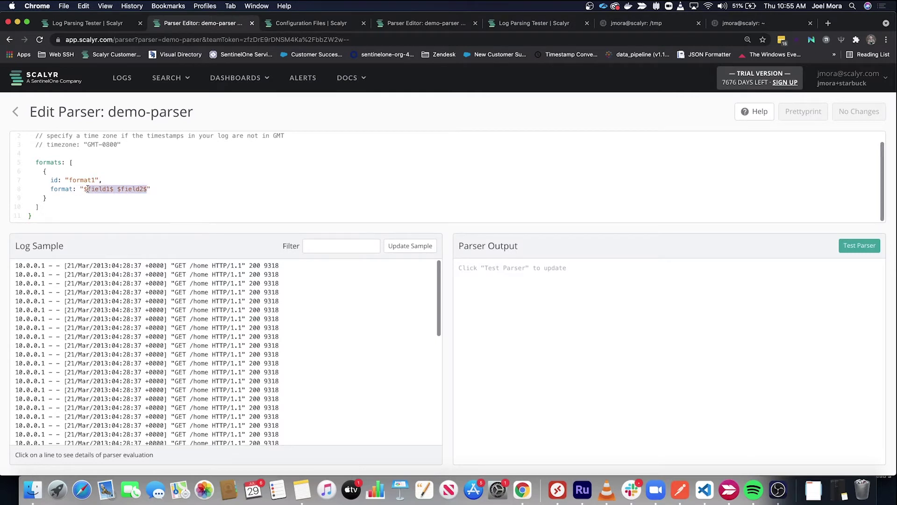
key("BackSpace")
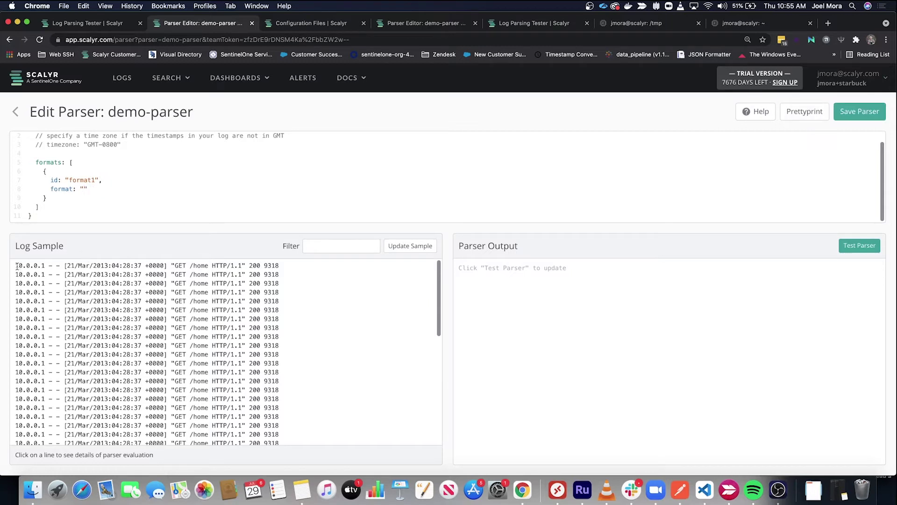
Step: Copy the first log sample line into format1's empty format string and escape its two inner quotation marks with backslashes
left_click_drag(17, 266, 290, 272)
key("super+c")
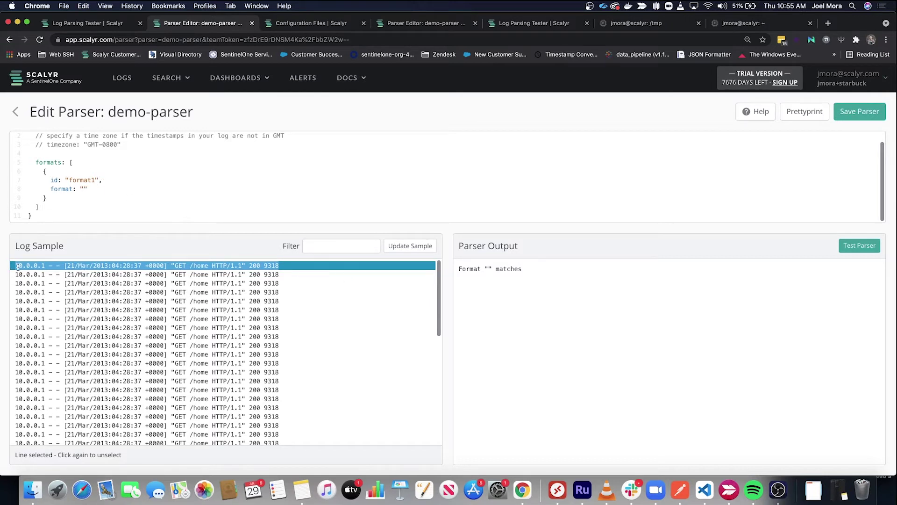
left_click(85, 187)
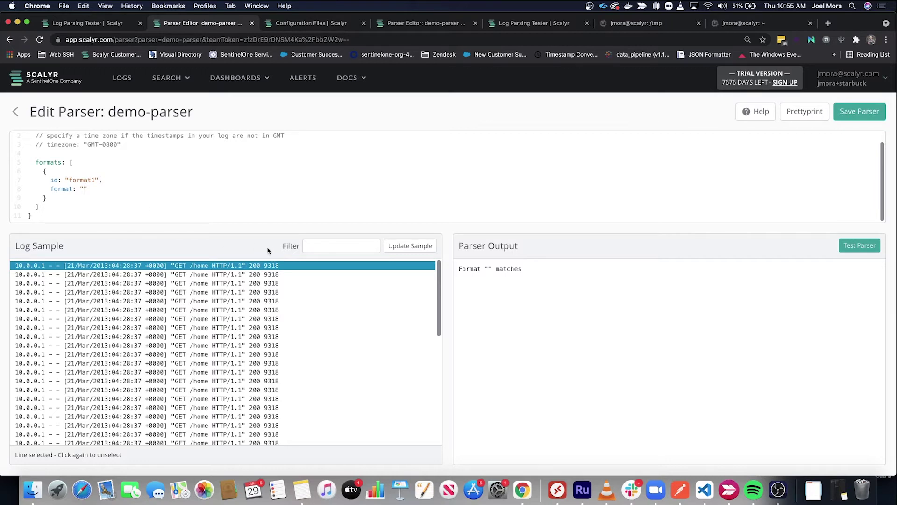
key("super+v")
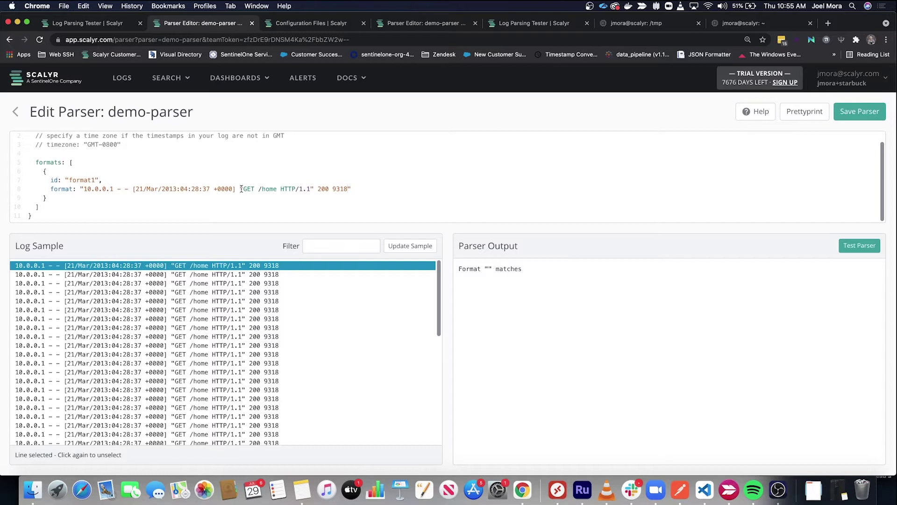
type("\\")
left_click(314, 189)
type("\\")
Step: Enclose the IP address, each of the two dashes and the date inside the square brackets in $ signs in format1's string
left_click(83, 188)
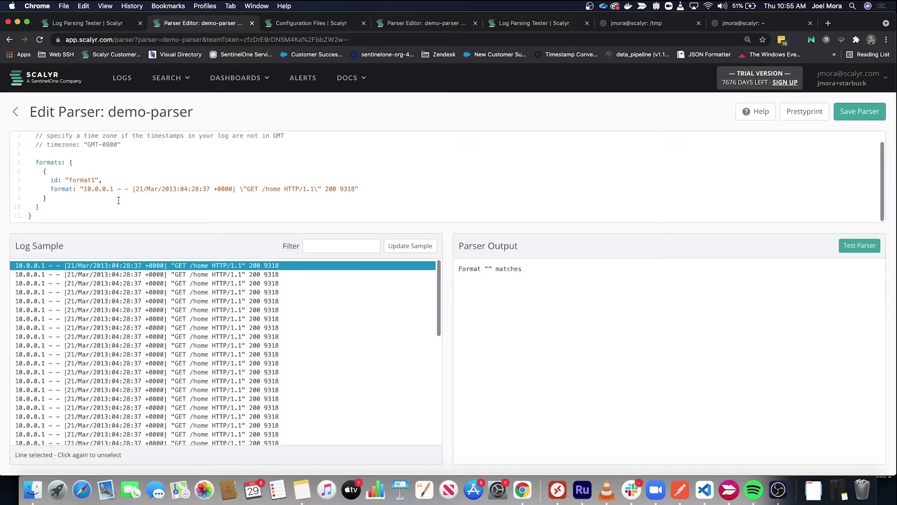
type("$")
left_click(117, 189)
type("$")
left_click(125, 188)
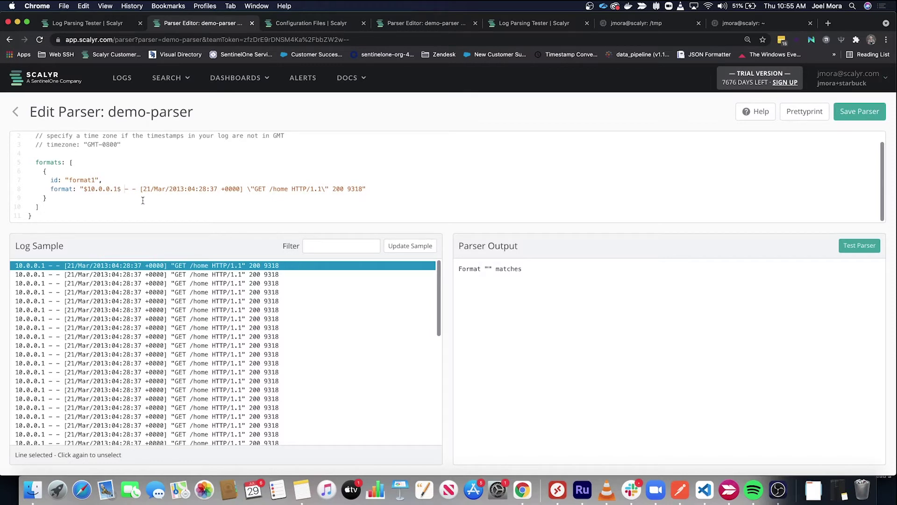
type("$ $-")
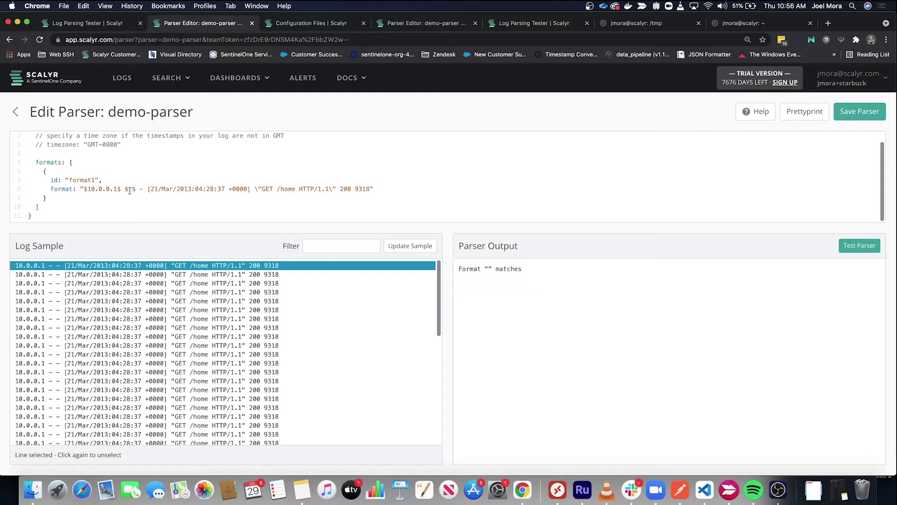
type("$ $")
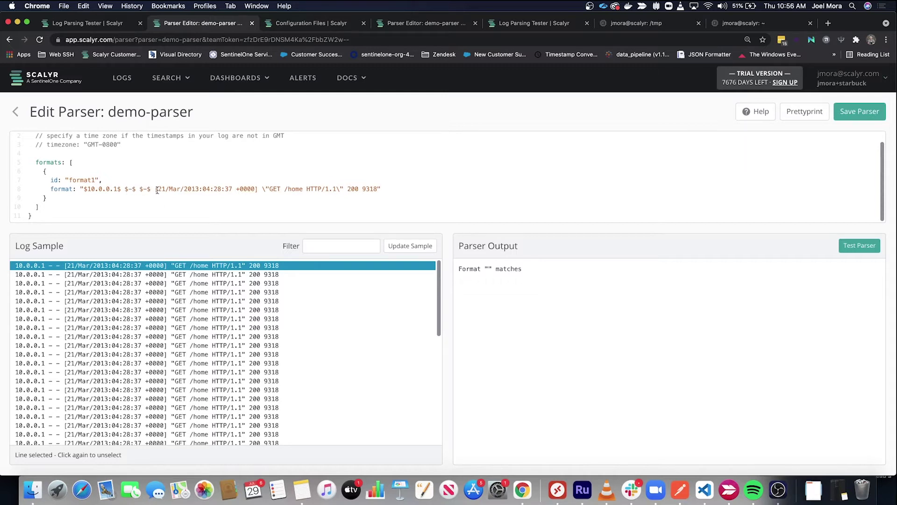
left_click(158, 188)
type("$ ")
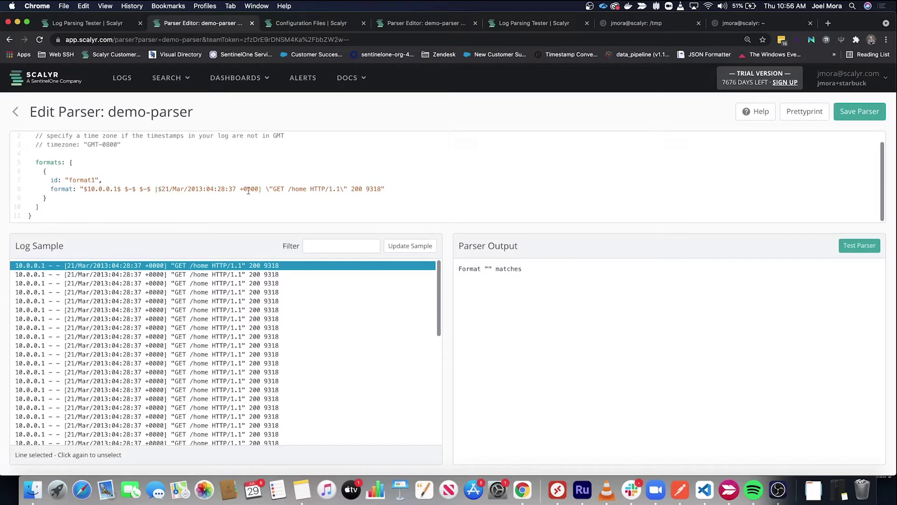
type("$")
Step: Enclose GET, /home and HTTP/1.1 each in $ signs within the escaped quotes of the format string
left_click(275, 189)
type("$")
left_click(293, 188)
type("$")
left_click(299, 189)
type("$")
left_click(321, 189)
type("$ $-")
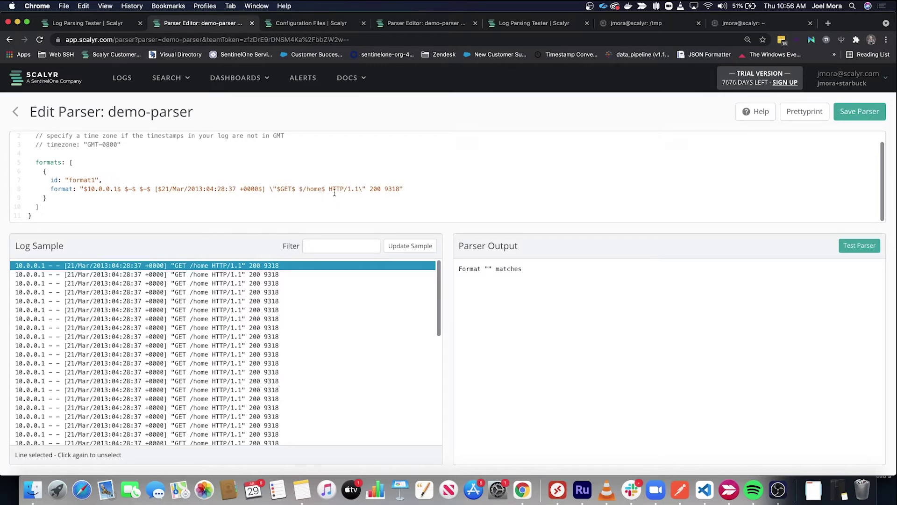
type("$")
left_click(366, 189)
type("$")
Step: Enclose the values 200 and 9318 at the end of the format string each in $ signs
left_click(378, 189)
type("$")
left_click(391, 189)
type("$")
left_click(400, 189)
type("$")
left_click(419, 189)
type("$")
Step: Replace the IP address with the field name ip and the first dash with user
left_click_drag(118, 190, 87, 189)
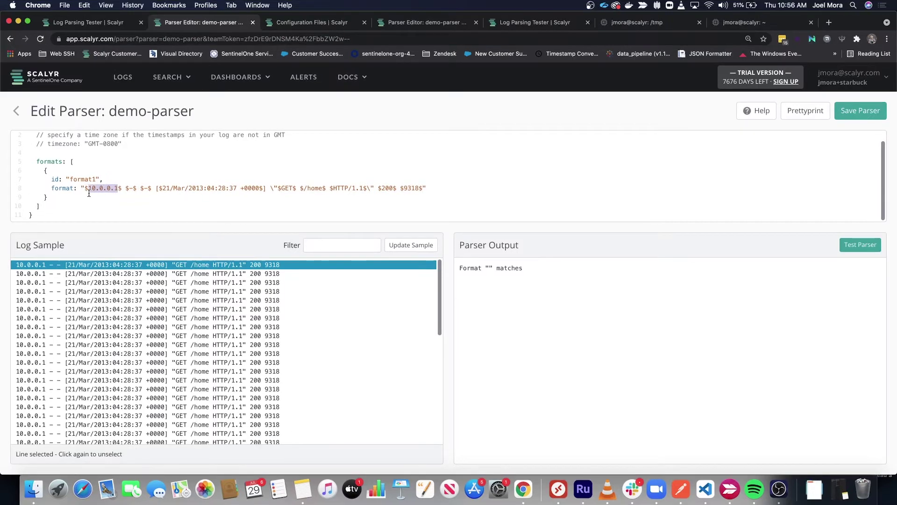
type("ip")
key("Right")
key("Right")
key("Right")
key("shift+Right")
type("user")
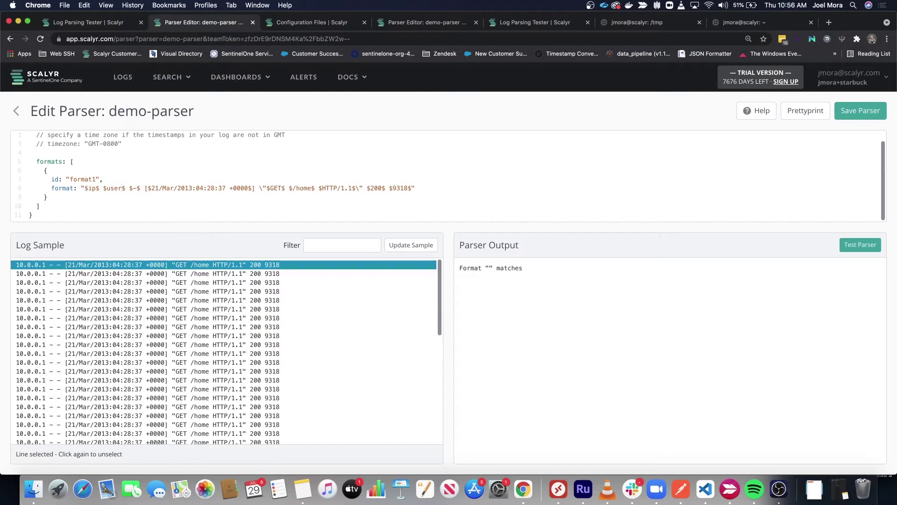
Step: Replace the second dash with the field name var and the bracketed date with timestamp
key("Right")
key("Right")
key("Right")
key("shift+Right")
type("var")
left_click_drag(159, 189, 257, 188)
type("timestamp")
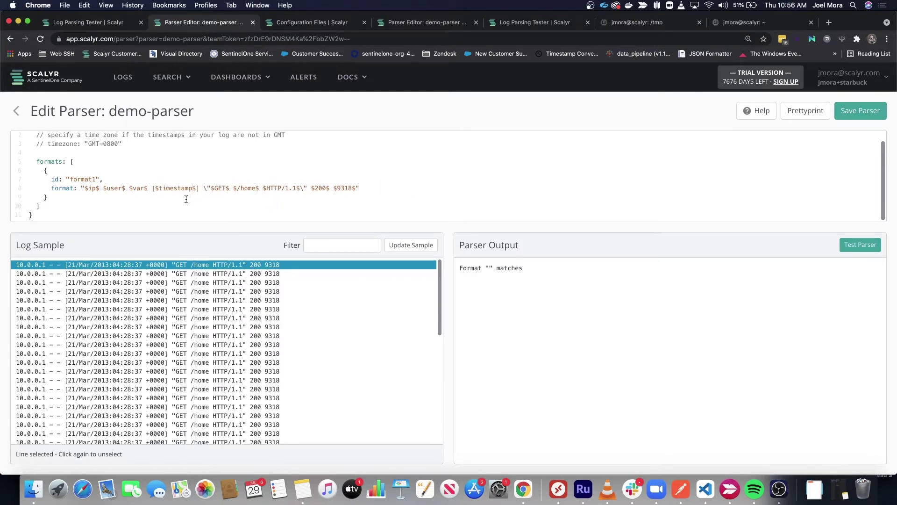
Step: Replace GET, /home and HTTP/1.1 in the format string with the field names method, path and version
double_click(177, 189)
left_click(214, 189)
key("BackSpace")
key("BackSpace")
key("BackSpace")
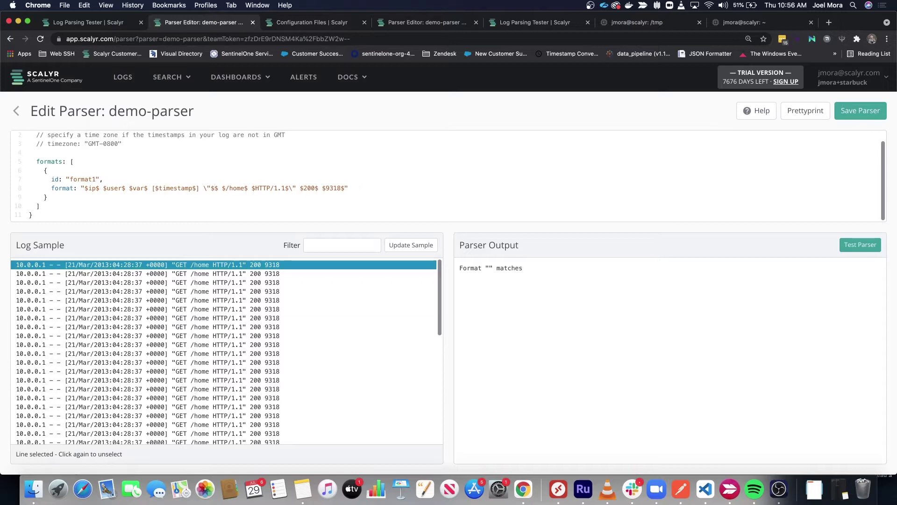
type("method")
type("$path$ $")
left_click_drag(247, 188, 304, 188)
type("version")
Step: Replace 200 and 9318 with the field names status and bytes, and test the parser
double_click(324, 188)
type("s")
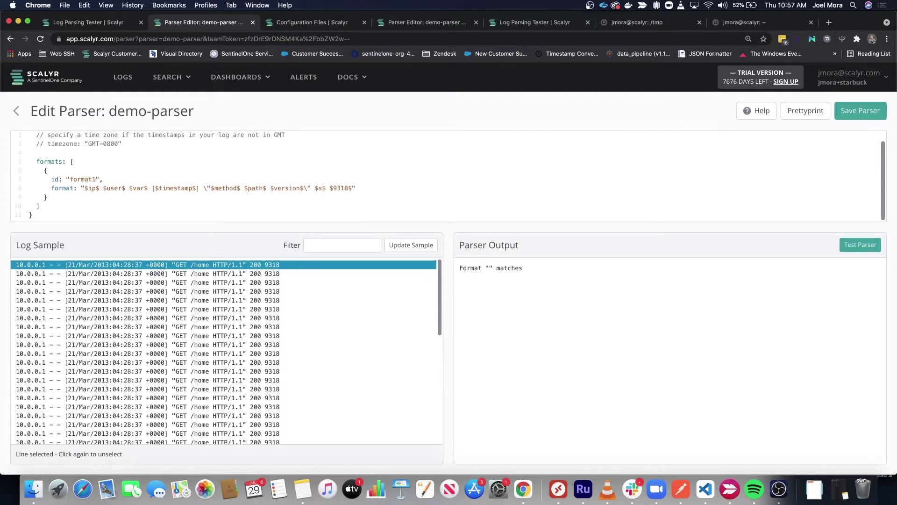
type("tatus")
double_click(360, 188)
type("bytes")
left_click(859, 245)
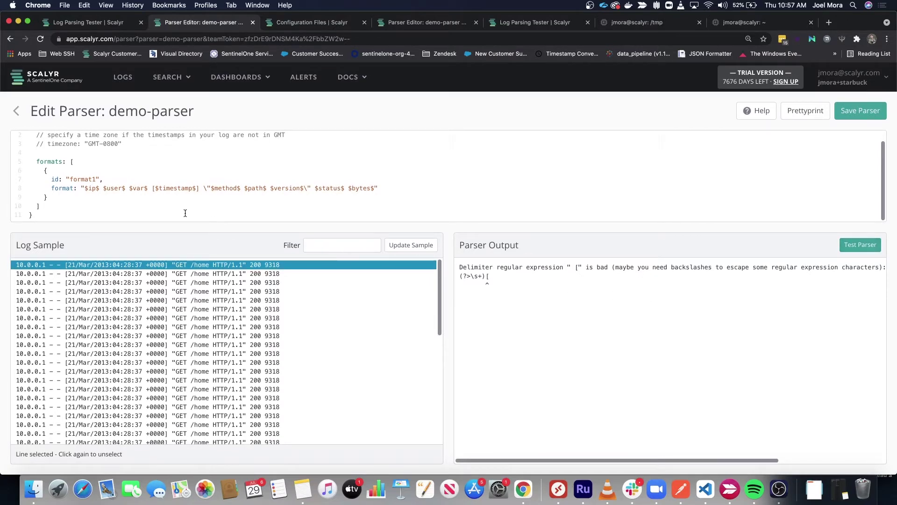
Step: Escape the opening and closing square brackets around $timestamp$ with double backslashes in format1's string
left_click(148, 188)
double_click(140, 189)
left_click(147, 188)
type("$")
left_click(203, 188)
left_click_drag(203, 188, 208, 187)
left_click(208, 188)
type("\\\\")
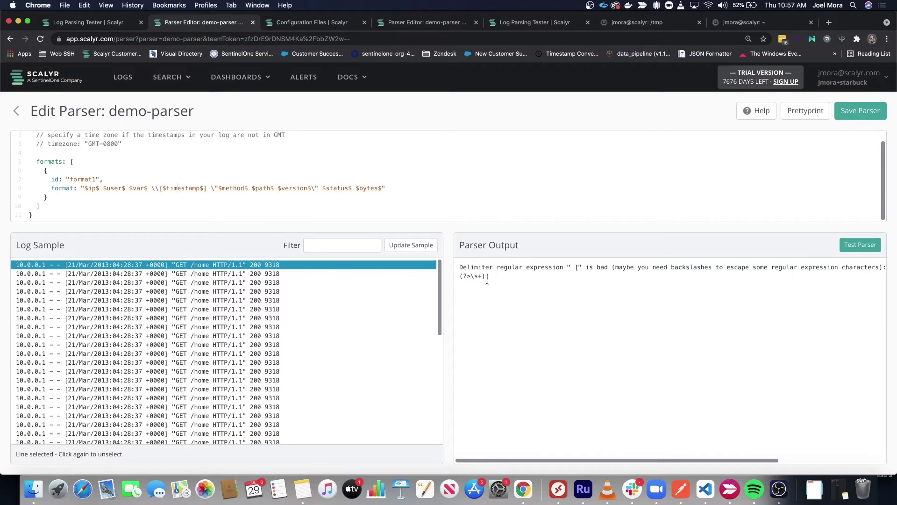
type("\\\\")
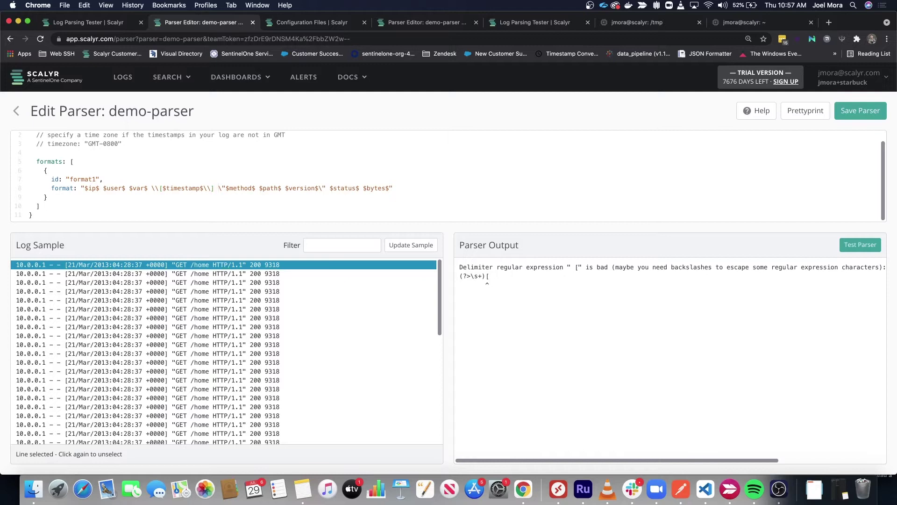
Step: Try replacing the space after the timestamp's closing bracket with \\s, and restore the space
key("Delete")
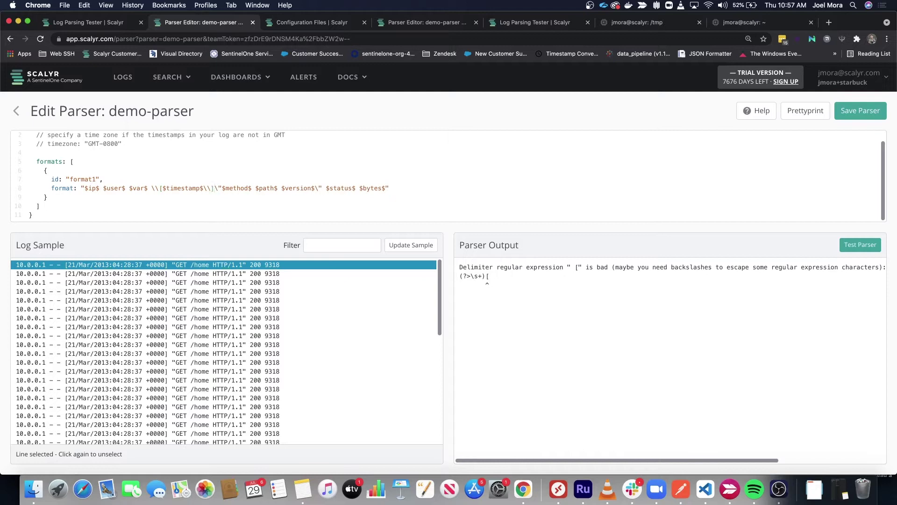
type("\\s")
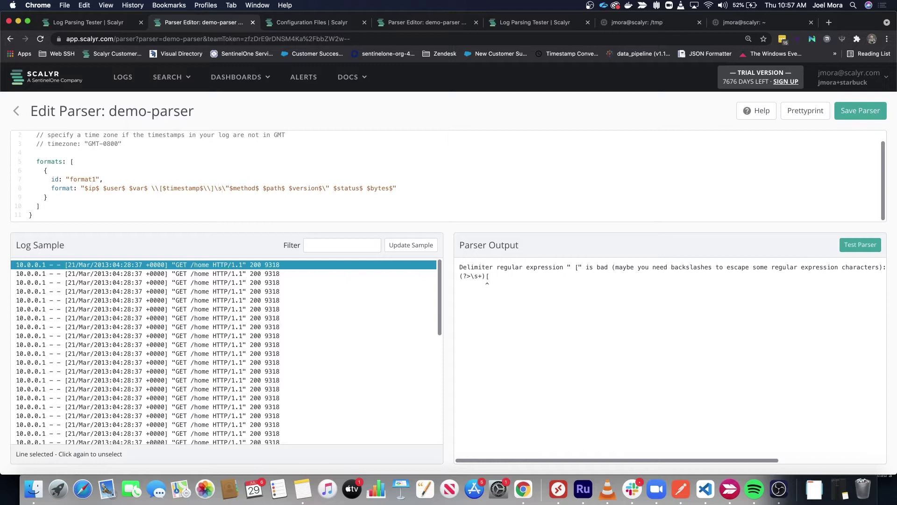
type("\\")
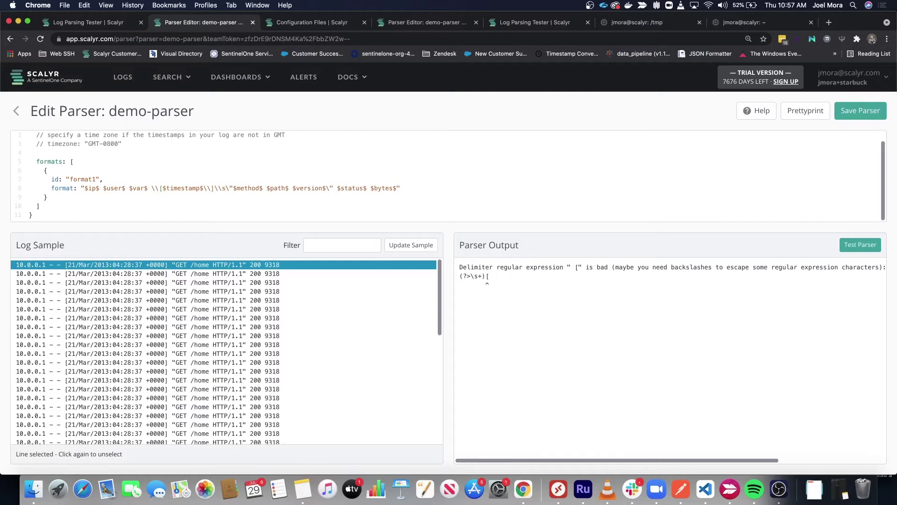
key("Delete")
key("Delete")
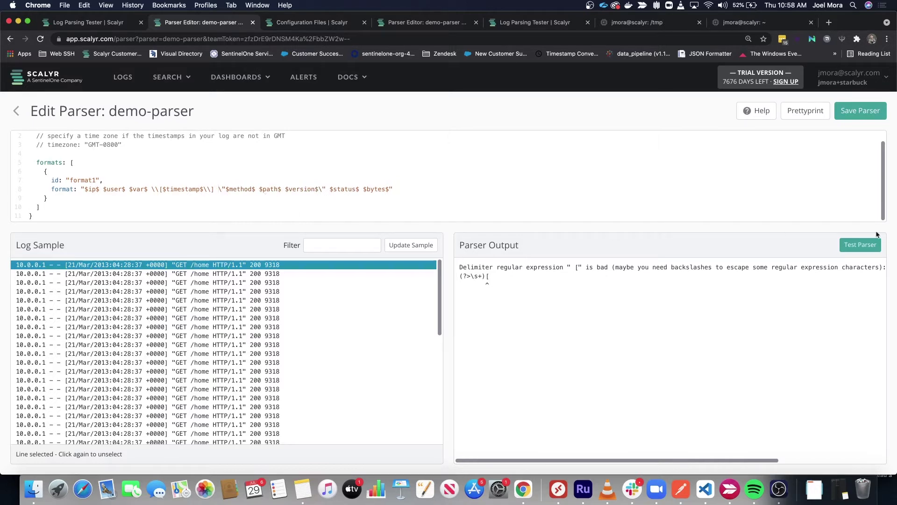
Step: Test the parser with the escaped brackets and review the parsed fields for the selected line and the whole log sample
left_click(865, 244)
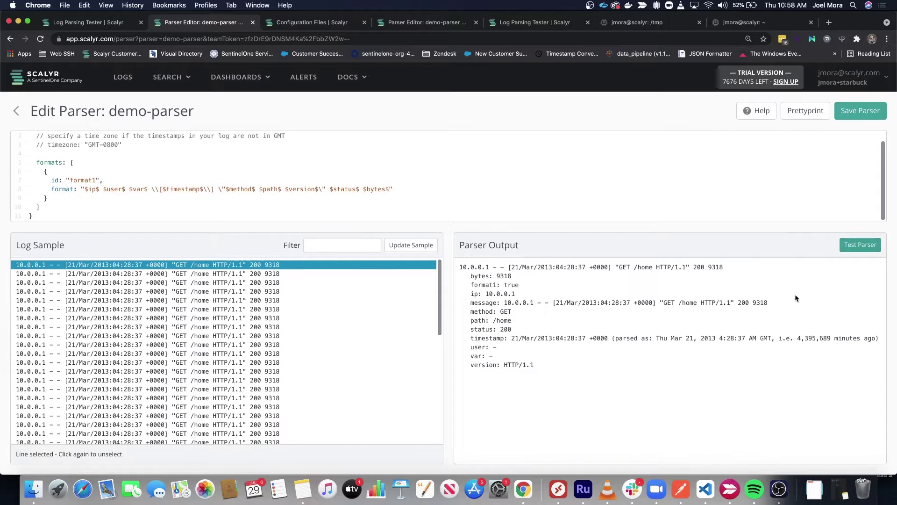
left_click_drag(540, 364, 465, 275)
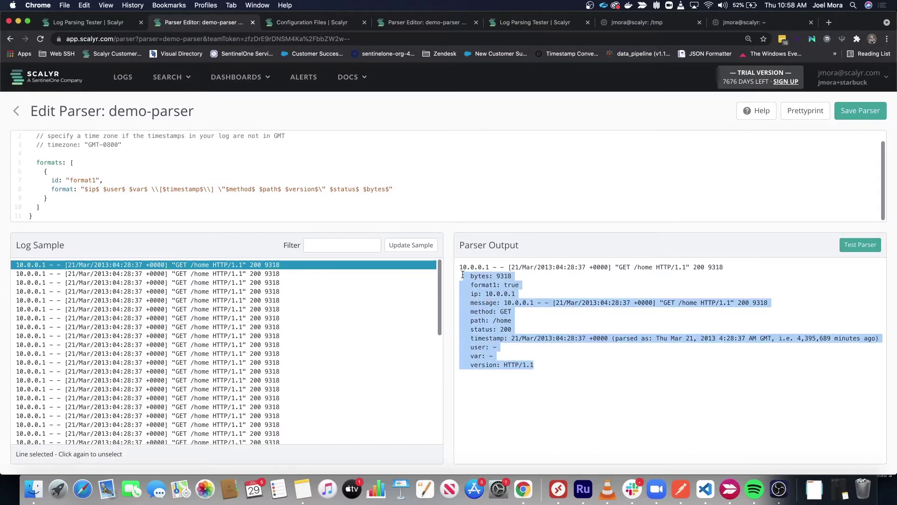
left_click(571, 305)
left_click(257, 265)
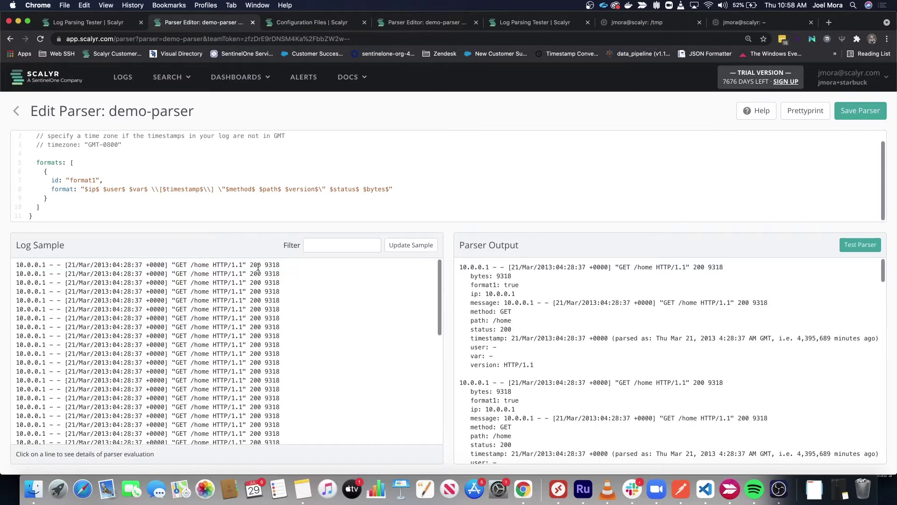
left_click(288, 265)
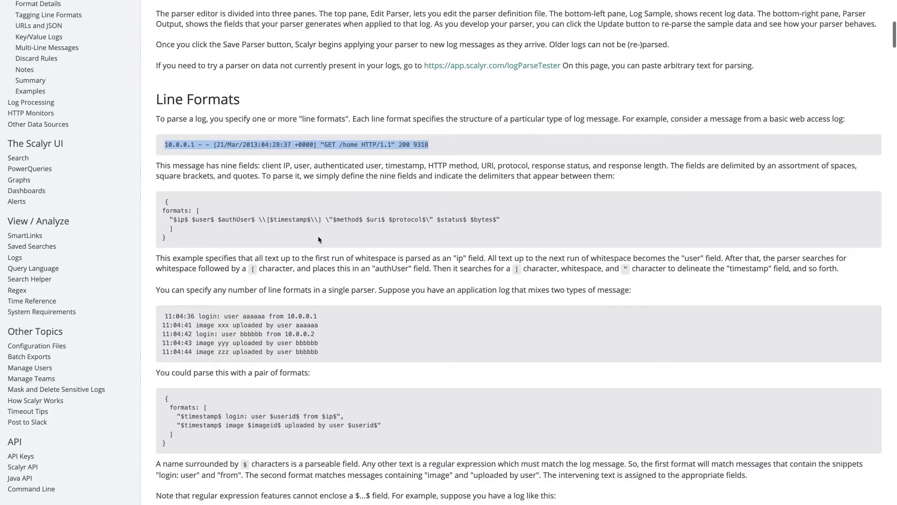
Step: Copy the five-line application log sample with login and image upload messages from the documentation's Line Formats section
scroll(318, 236, "down", 2)
scroll(280, 252, "down", 1)
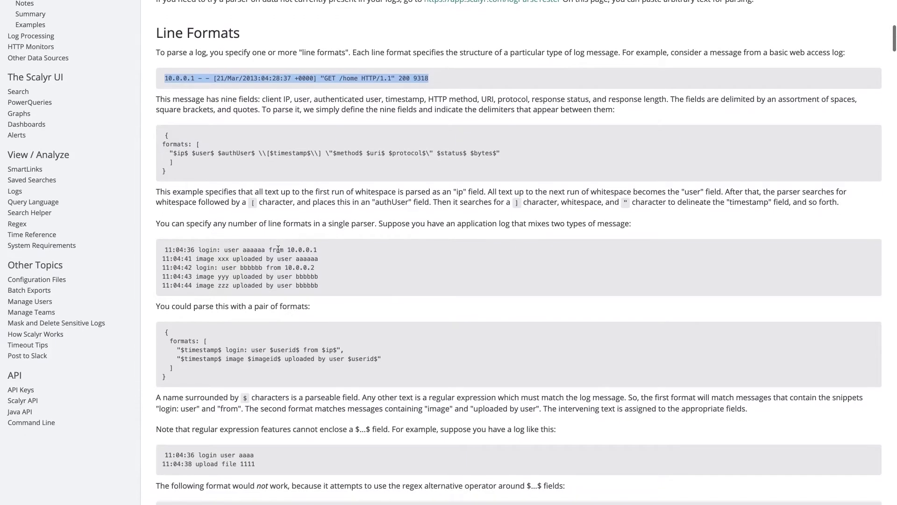
scroll(184, 255, "down", 1)
triple_click(179, 231)
key("super+c")
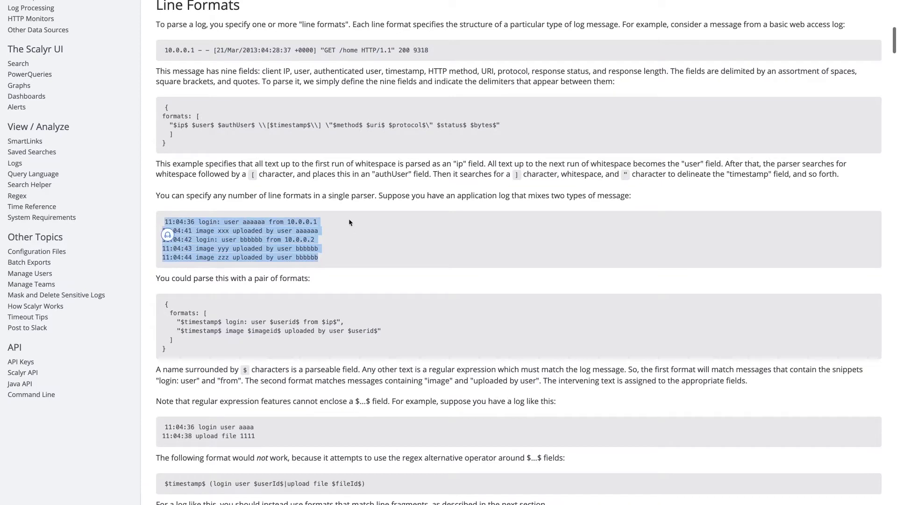
Step: Return to the Log Parsing Tester and replace its log sample with the copied login and image upload lines
key("super+Tab")
left_click(419, 23)
left_click(327, 25)
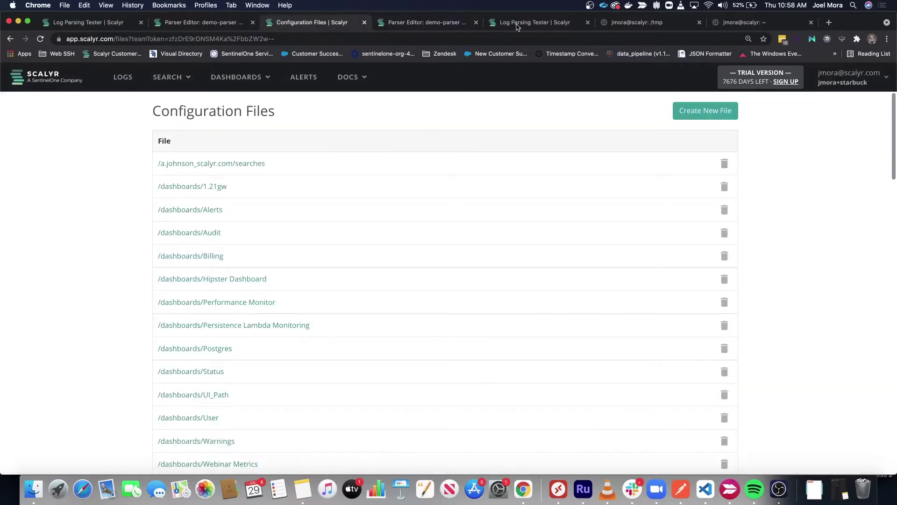
left_click(508, 24)
left_click(385, 311)
key("super+a")
key("super+v")
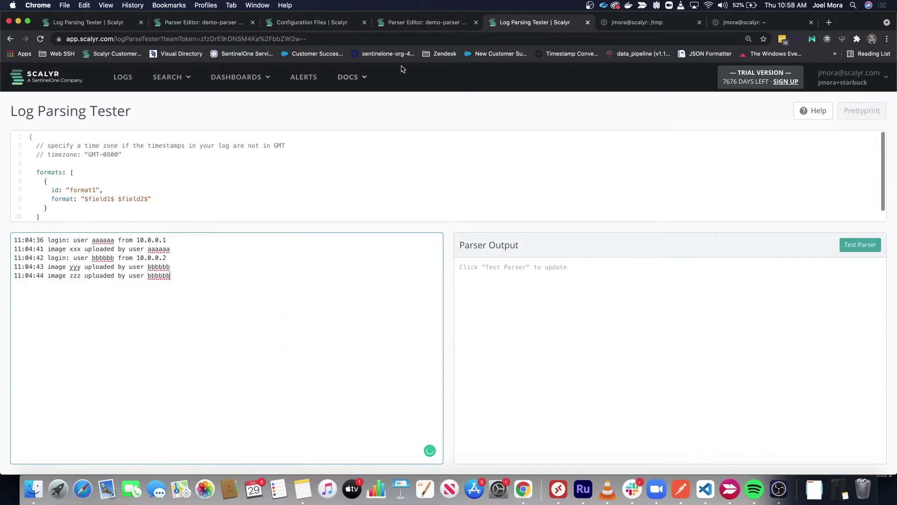
left_click(419, 23)
left_click(326, 24)
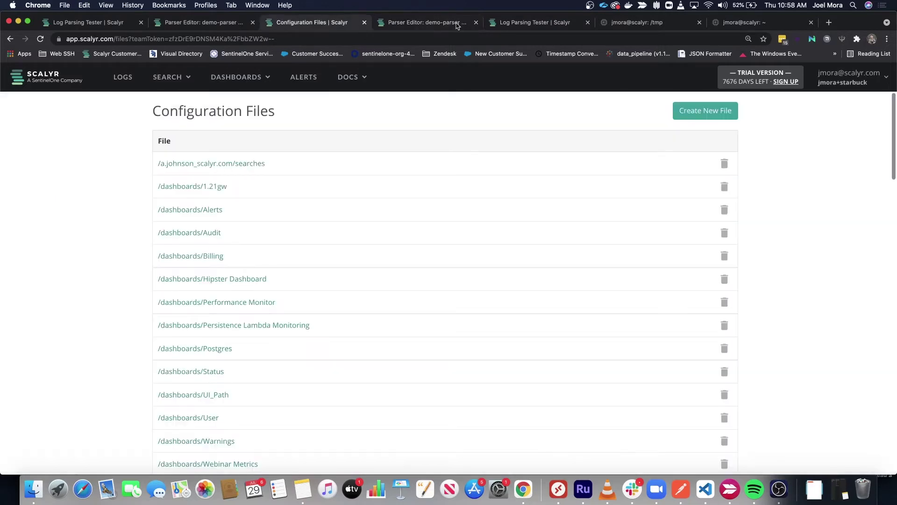
left_click(503, 23)
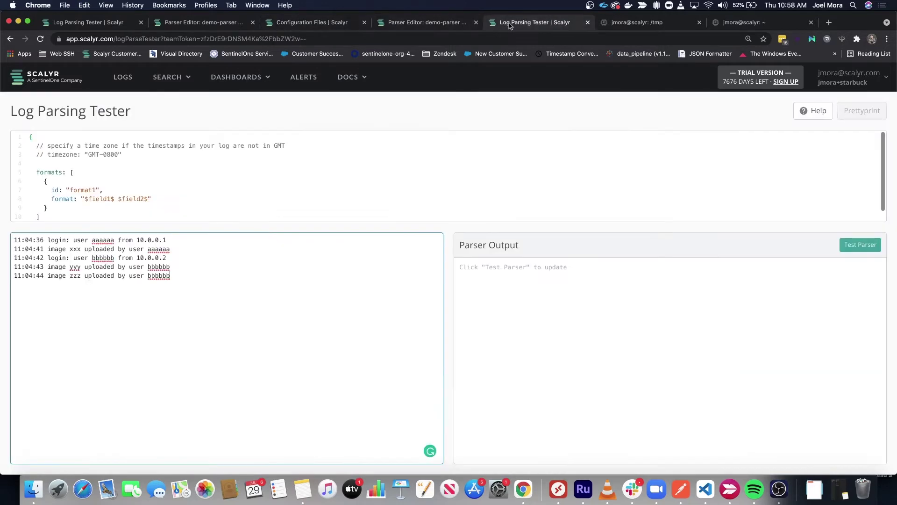
Step: Replace format1's placeholder pattern with the first sample line, "11:04:36 login: user aaaaaa from 10.0.0.1", keeping its closing quote on the same line
double_click(99, 199)
left_click(111, 199)
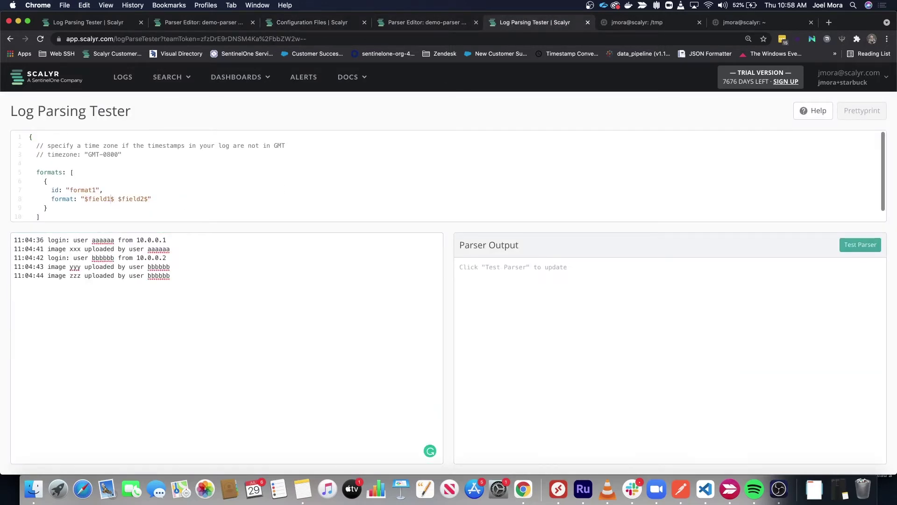
key("BackSpace")
key("BackSpace")
key("BackSpace")
key("BackSpace")
key("BackSpace")
key("BackSpace")
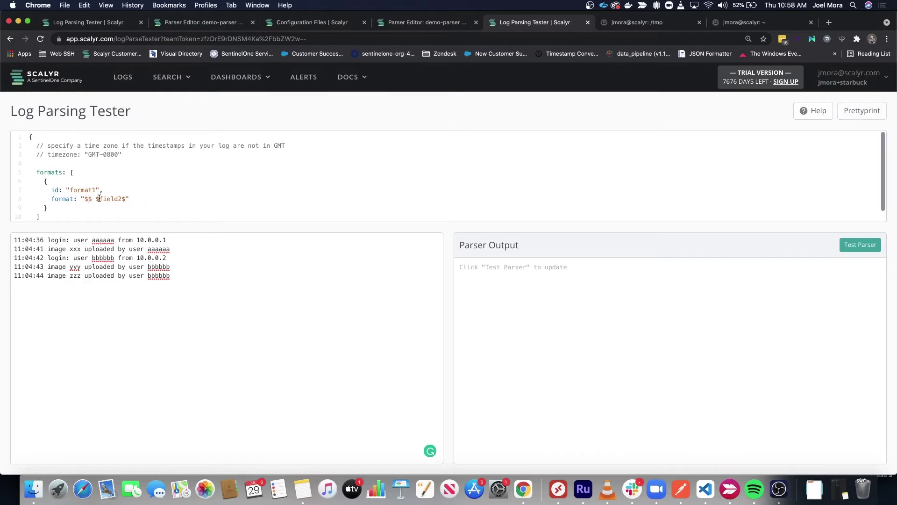
triple_click(92, 241)
key("super+c")
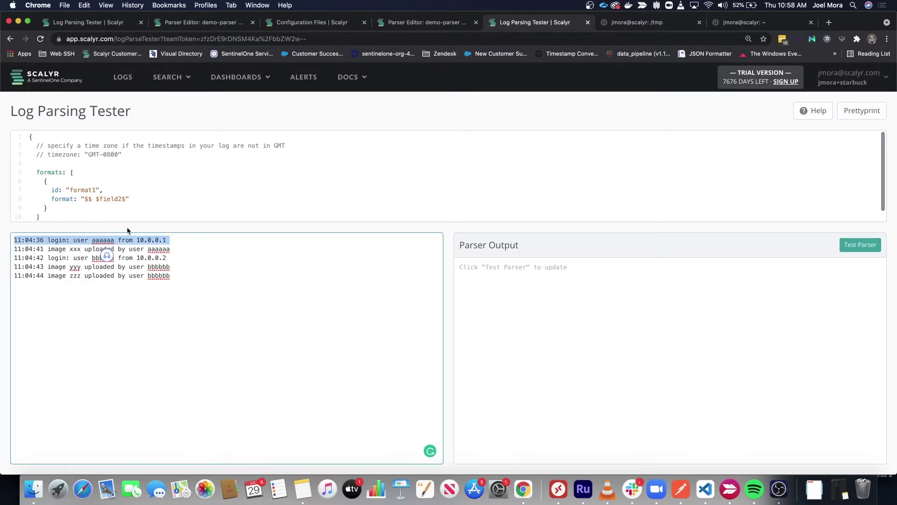
left_click_drag(126, 198, 85, 199)
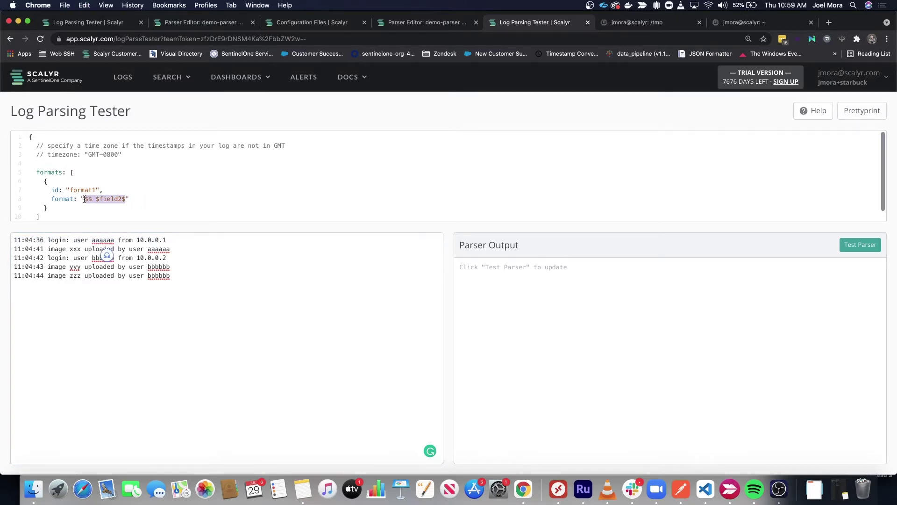
key("super+v")
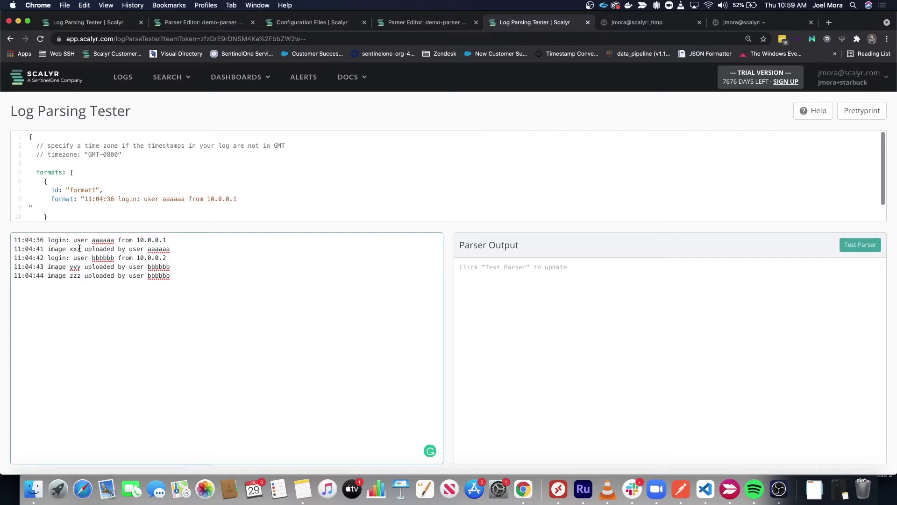
triple_click(79, 248)
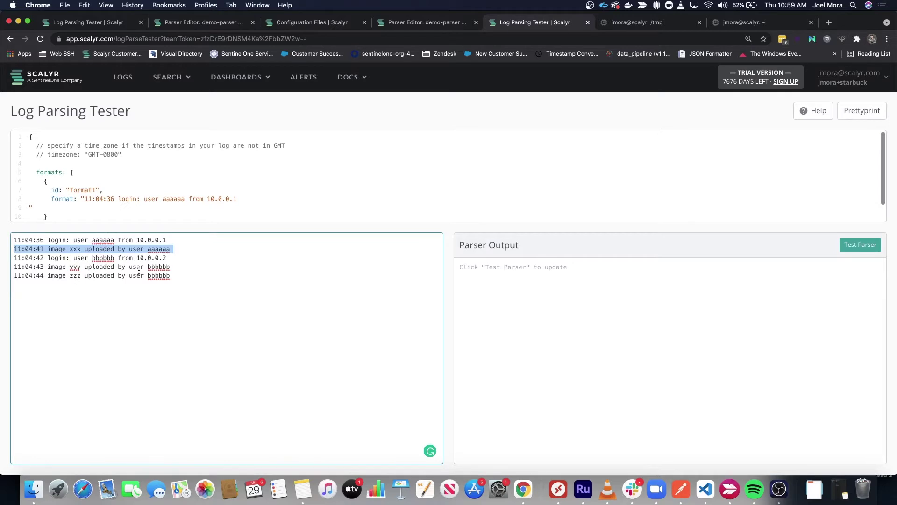
key("super+c")
left_click(54, 213)
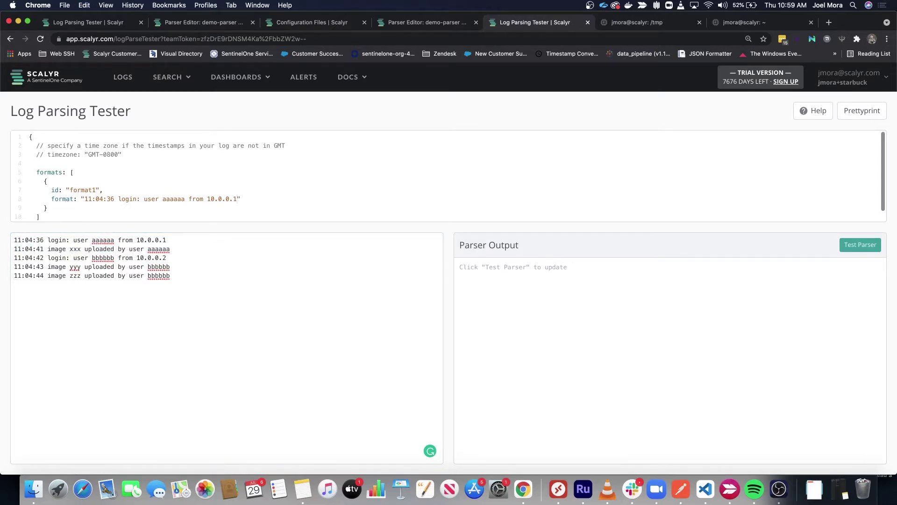
Step: Consult the documentation's pair of example formats for the login and image upload messages, and return to the Log Parsing Tester
left_click_drag(63, 210, 44, 182)
key("super+c")
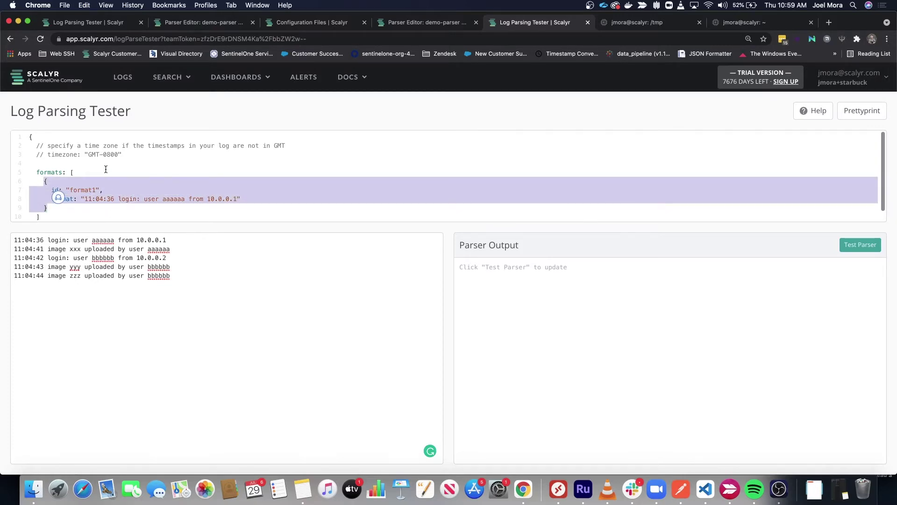
key("ctrl+Right")
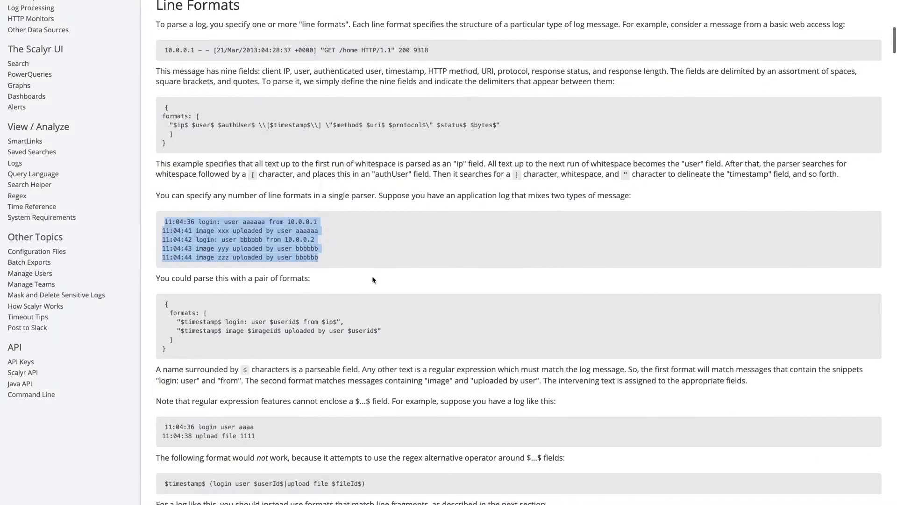
scroll(320, 280, "down", 2)
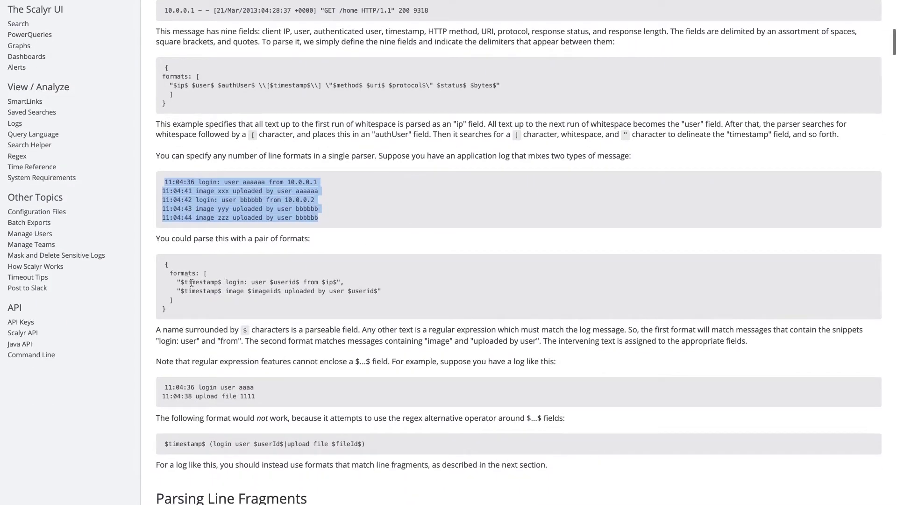
left_click_drag(176, 283, 345, 282)
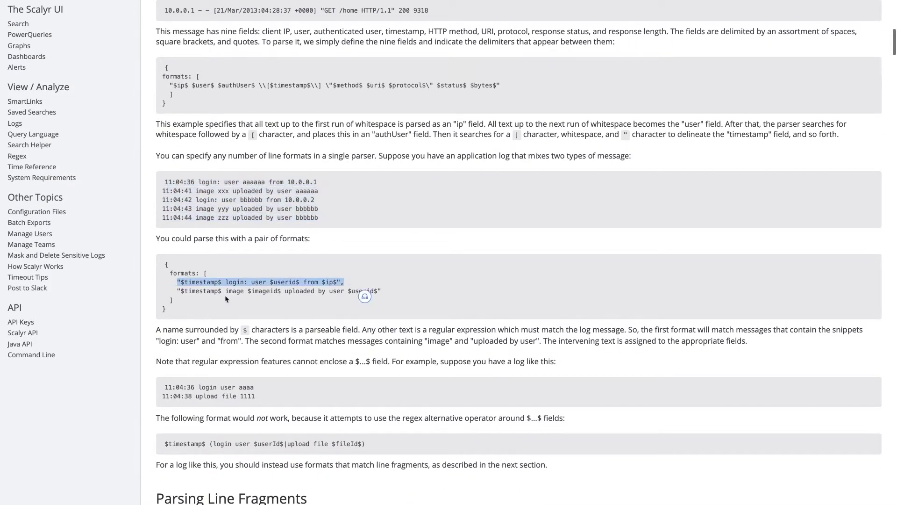
left_click_drag(178, 290, 382, 291)
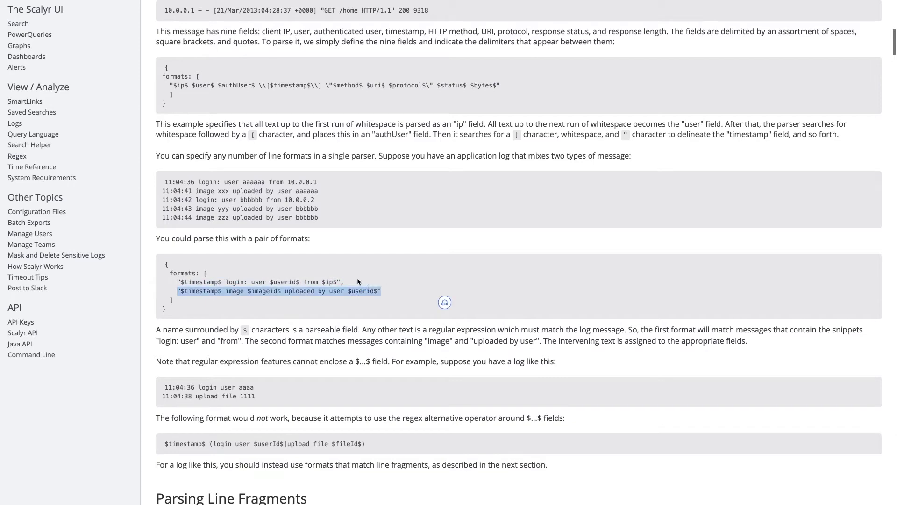
key("ctrl+Left")
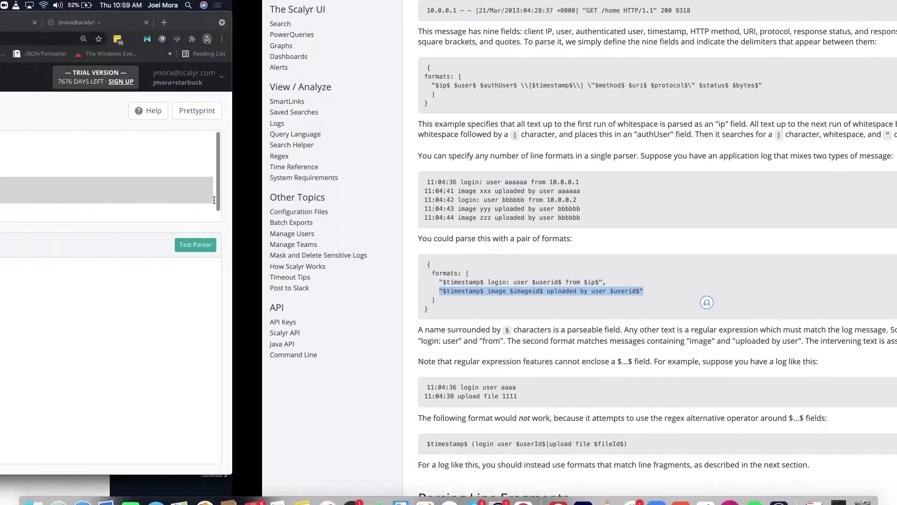
Step: Duplicate the format1 block inside the formats list, separating the two blocks with a comma
left_click(113, 200)
scroll(113, 200, "down", 1)
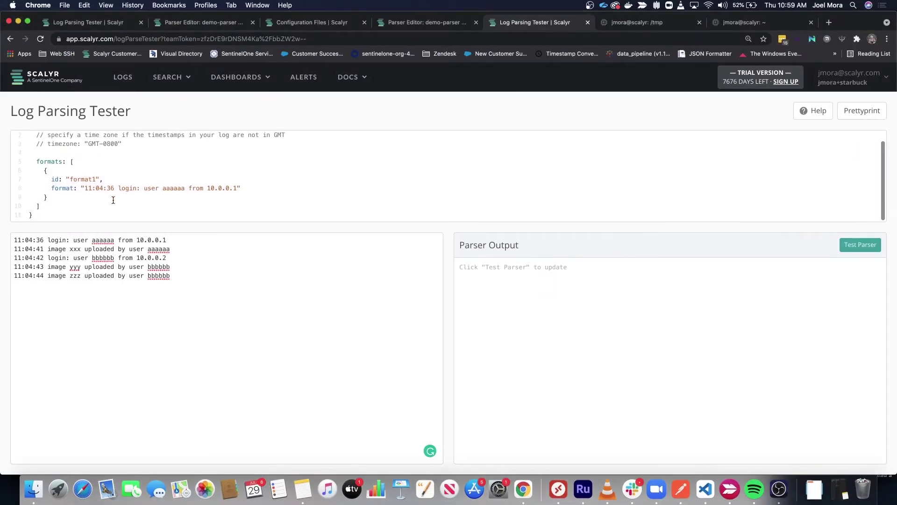
left_click_drag(57, 199, 44, 171)
key("super+c")
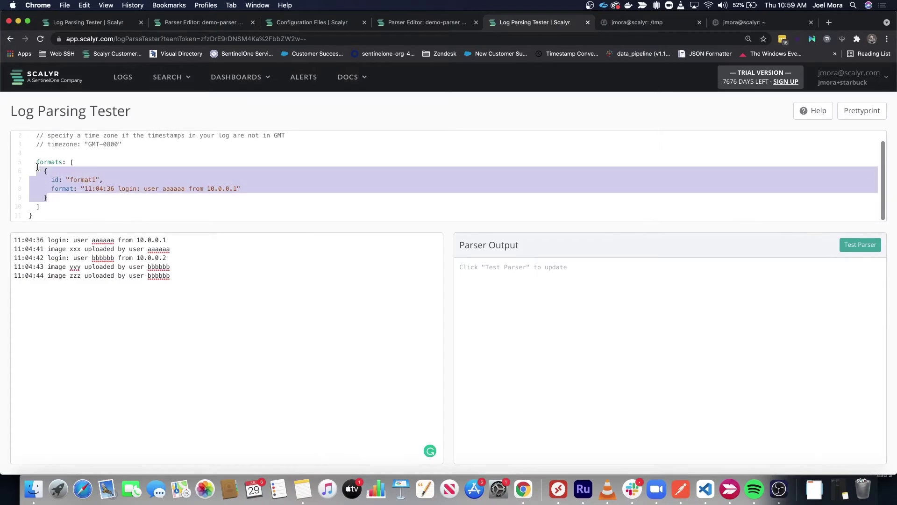
left_click(64, 199)
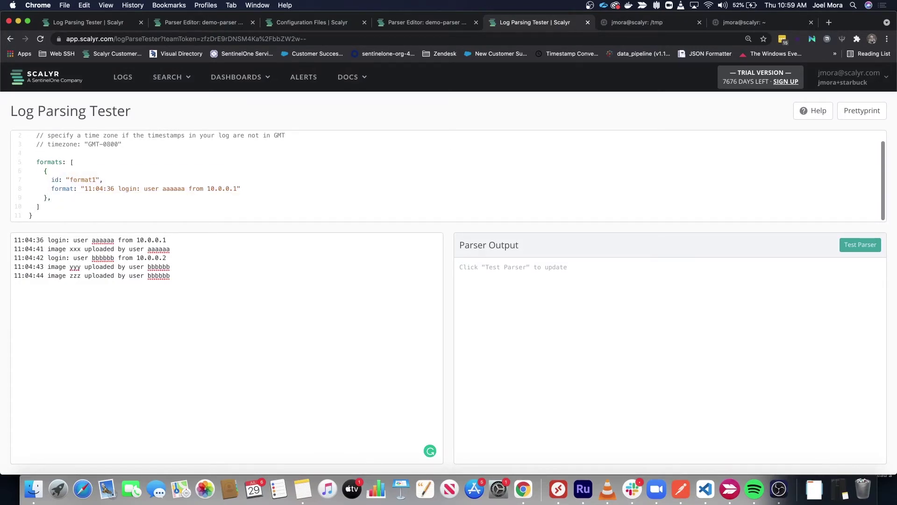
key("Return")
key("super+v")
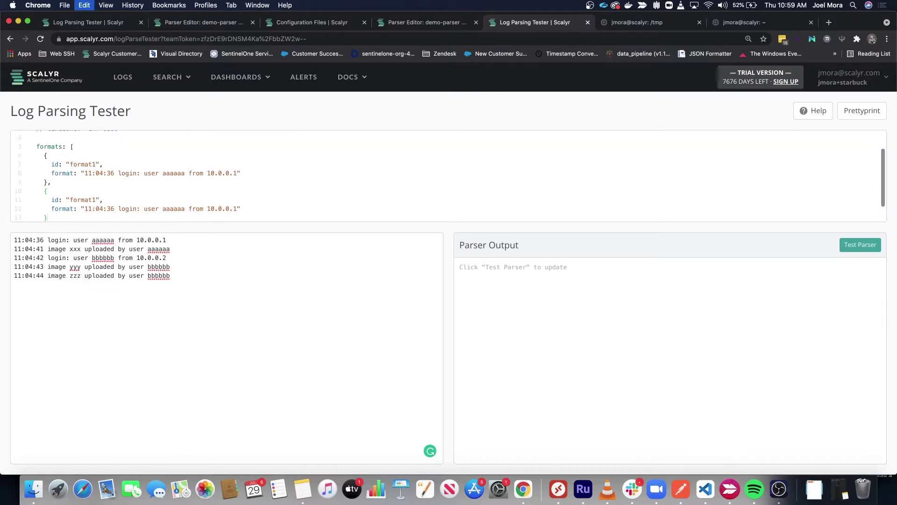
Step: Remove the id line from both format blocks
triple_click(64, 199)
key("BackSpace")
triple_click(65, 164)
key("BackSpace")
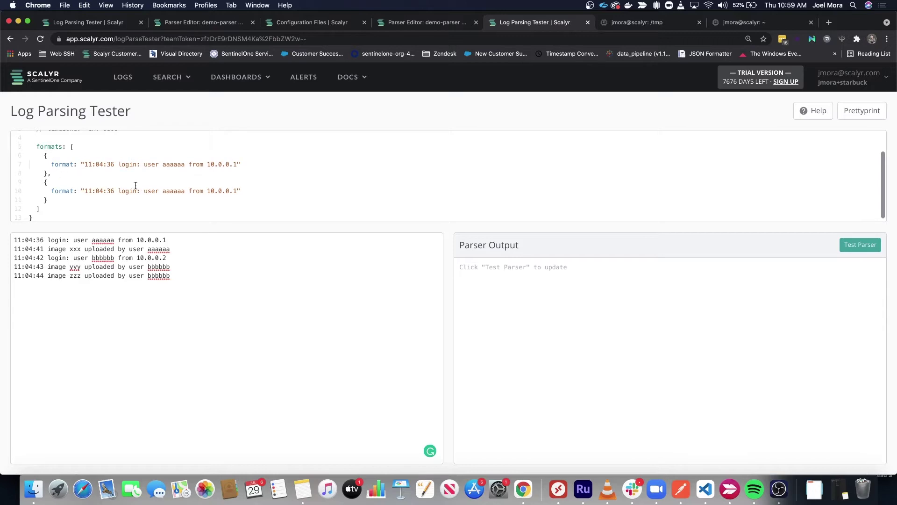
Step: Replace the second block's pattern with the sample line "11:04:41 image xxx uploaded by user aaaaaa", keeping its closing quote on the same line
triple_click(141, 240)
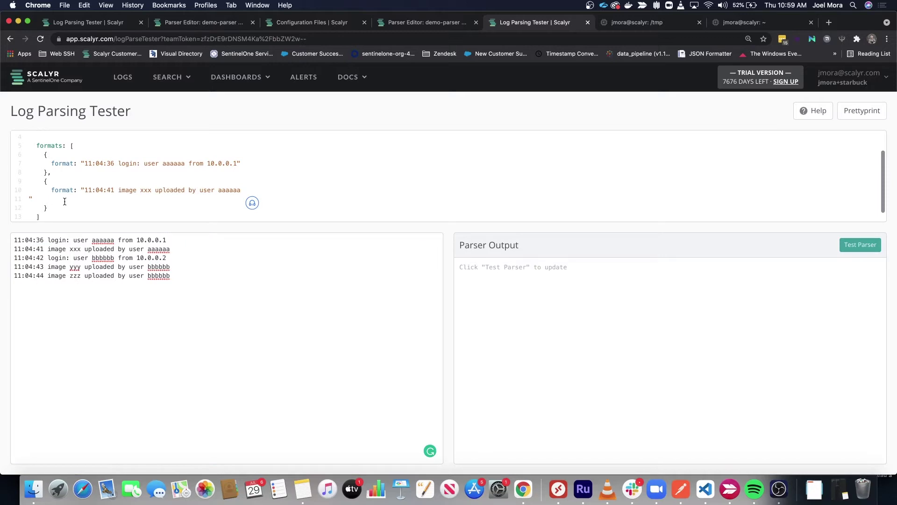
key("BackSpace")
scroll(82, 170, "up", 2)
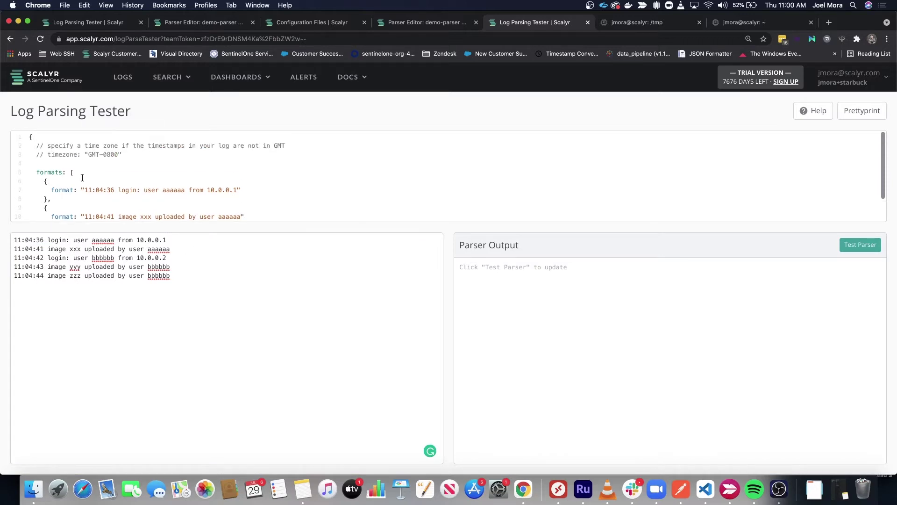
scroll(94, 179, "down", 2)
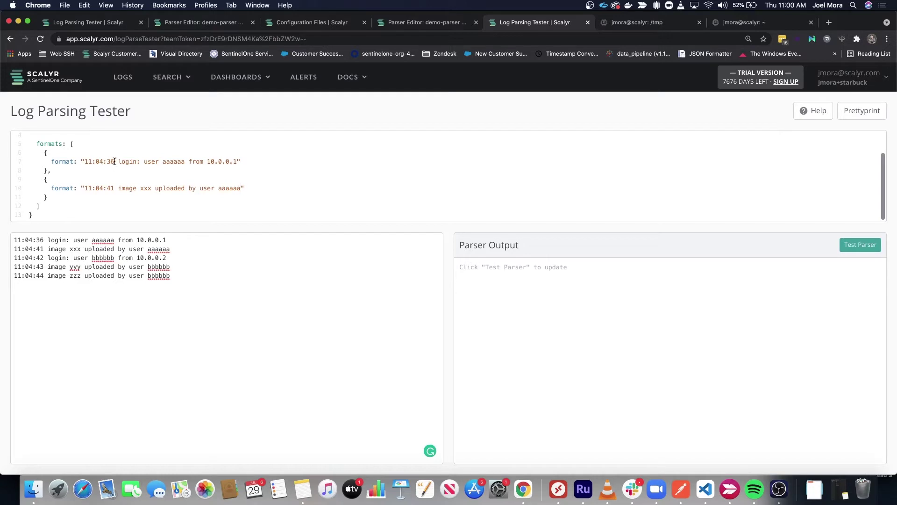
left_click_drag(45, 151, 51, 199)
left_click(40, 180)
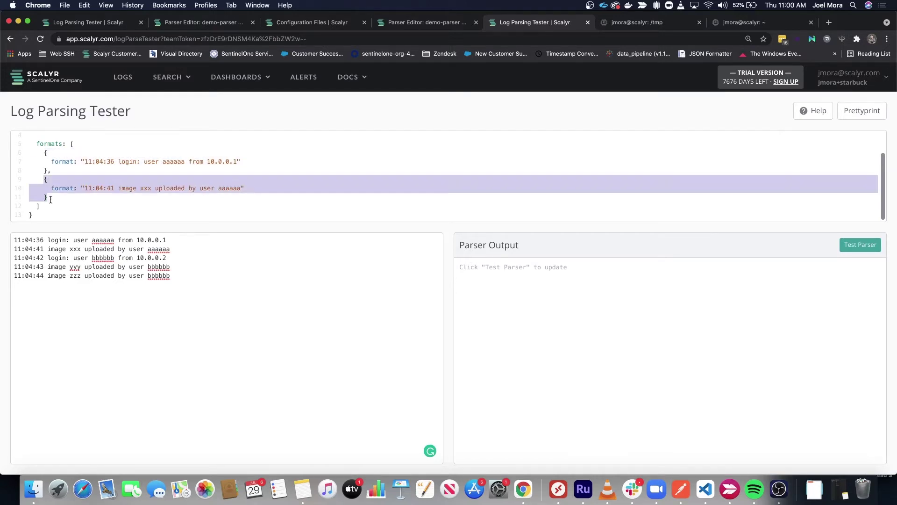
Step: Add an empty line below the login format and replace its leading time with $timestamp$
left_click(248, 161)
key("Return")
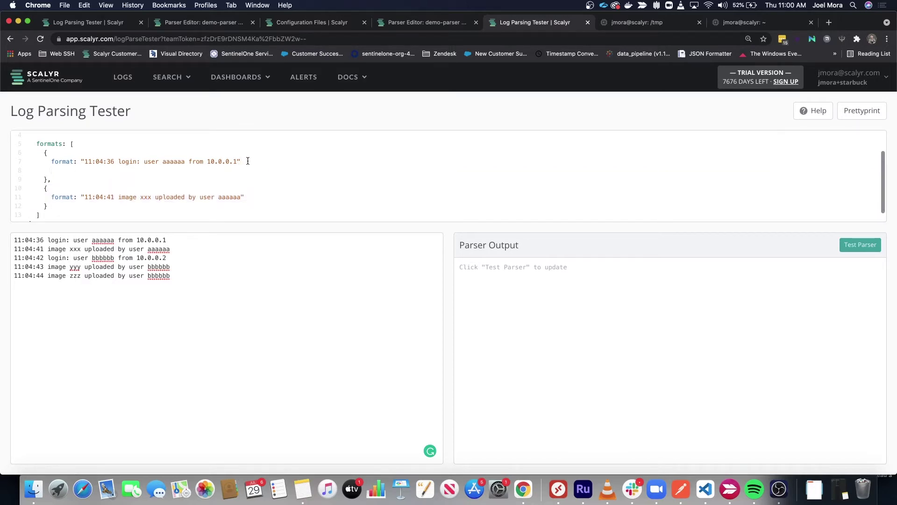
left_click(82, 161)
type("$")
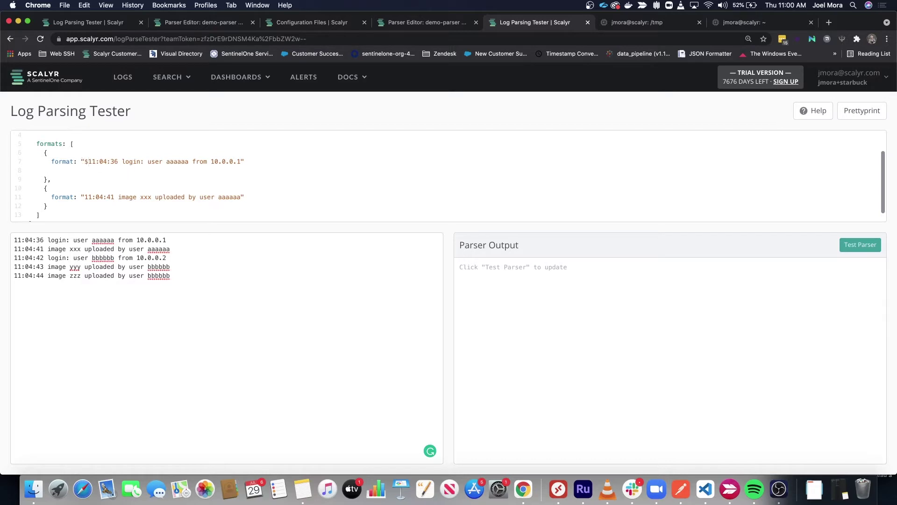
type("$")
left_click_drag(120, 161, 85, 162)
type("timest")
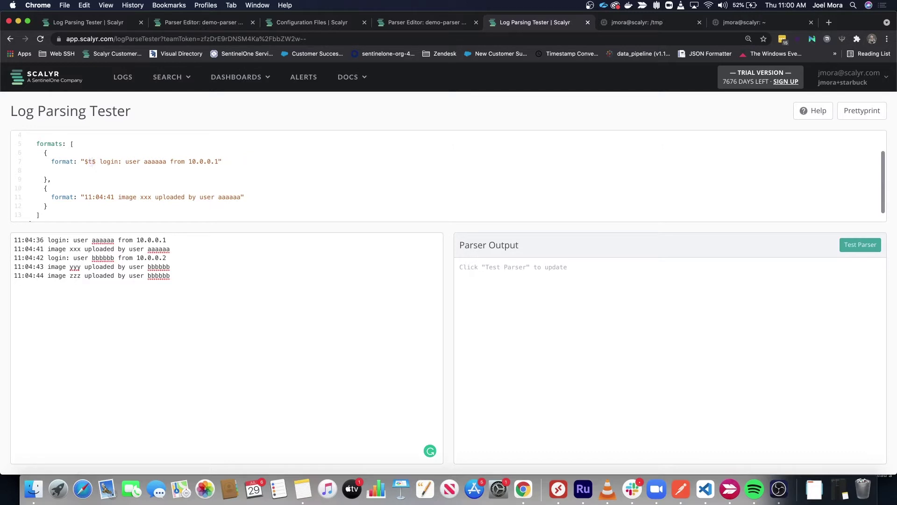
type("amp")
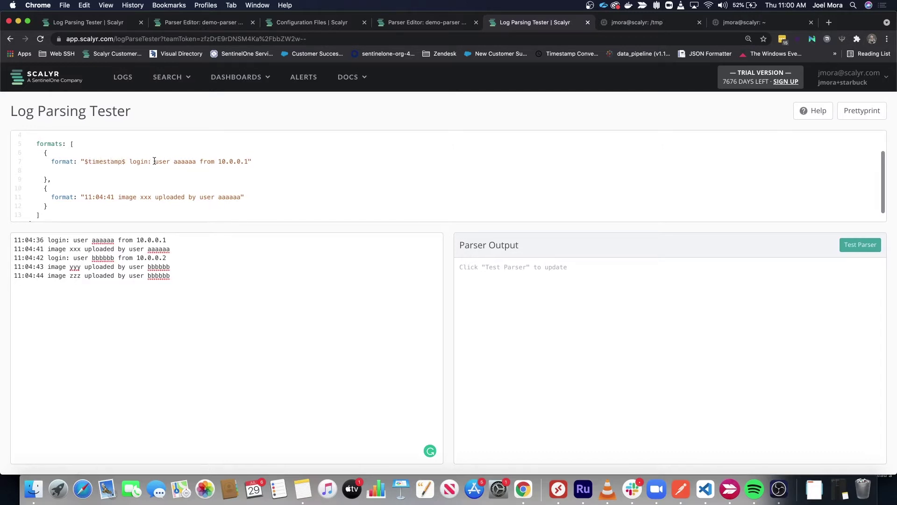
Step: Enclose the user value aaaaaa and the IP address 10.0.0.1 in $ delimiters in the login format
left_click(174, 159)
type("$")
left_click(198, 162)
type("$")
left_click(225, 161)
type("$")
type("$")
Step: Enclose the time, the image name xxx and the user value aaaaaa in $ delimiters in the image format
left_click(141, 196)
type("$")
left_click(157, 197)
type("$")
left_click(84, 197)
type("$xxx$")
left_click(234, 197)
type("$")
left_click(260, 197)
type("$")
Step: Name the image format's fields so it reads "$timestamp$ image $image$ uploaded by user $user$"
left_click_drag(259, 197, 239, 198)
type("user")
left_click_drag(166, 196, 85, 187)
type("image")
scroll(120, 188, "down", 1)
type("timestamp")
Step: Name the login format's remaining fields so it reads "$timestamp$ login: user $user$ from $ip$"
left_click_drag(201, 153, 177, 152)
type("user")
left_click_drag(252, 152, 222, 153)
type("ip")
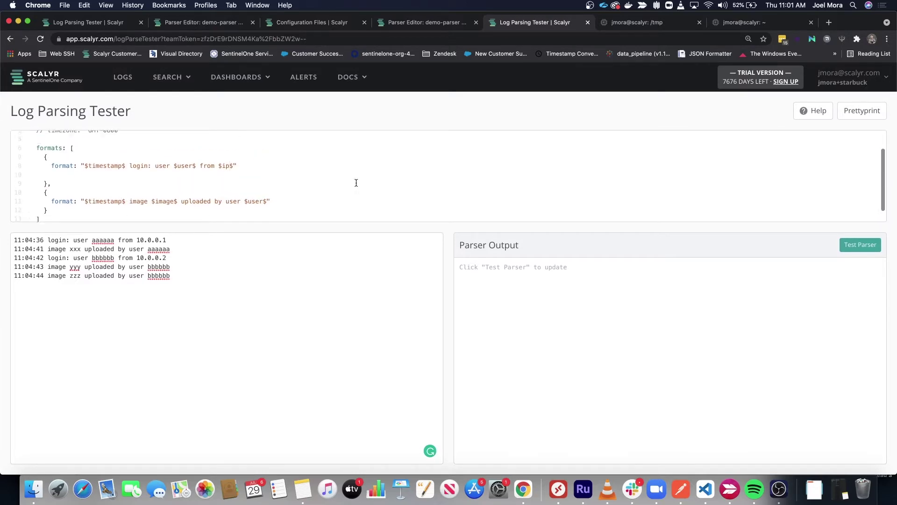
Step: Test the parser with both formats and compare the parsed user fields with the login and image sample lines
left_click(852, 246)
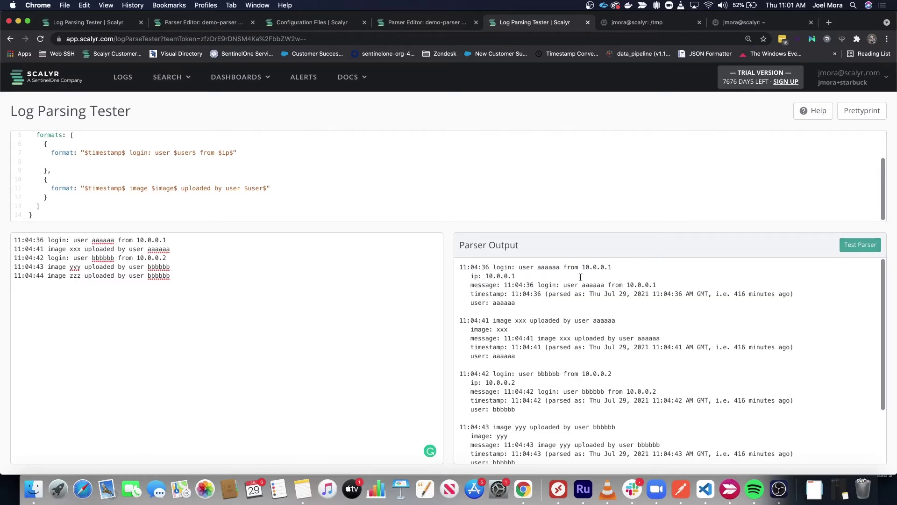
double_click(504, 302)
left_click(508, 356)
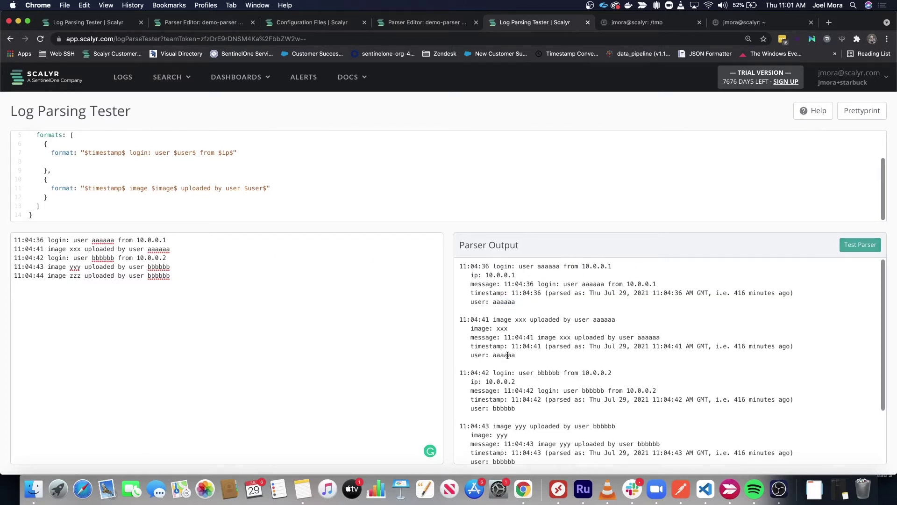
triple_click(161, 249)
left_click(98, 240)
double_click(99, 240)
left_click_drag(41, 151, 159, 197)
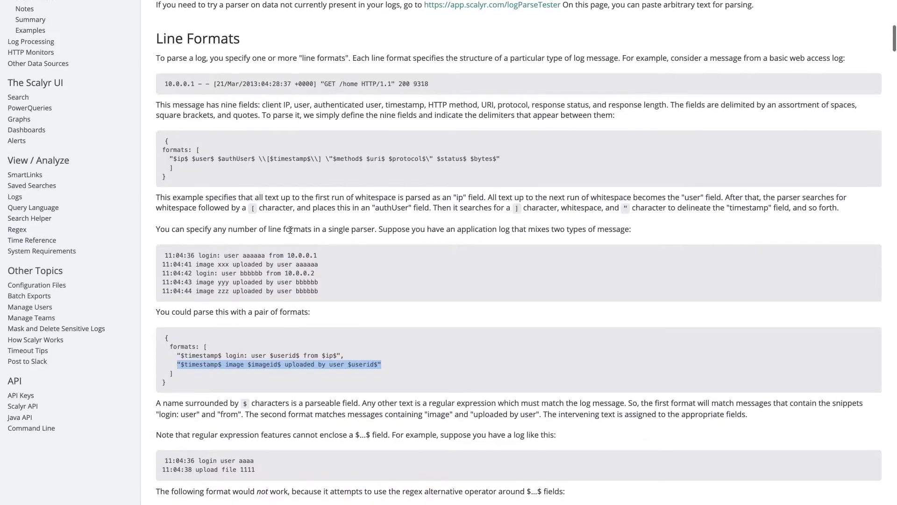
Step: Read the documentation's Line Formats examples and the Parsing Line Fragments section with its LevelDB log fragment and formats
scroll(292, 228, "down", 1)
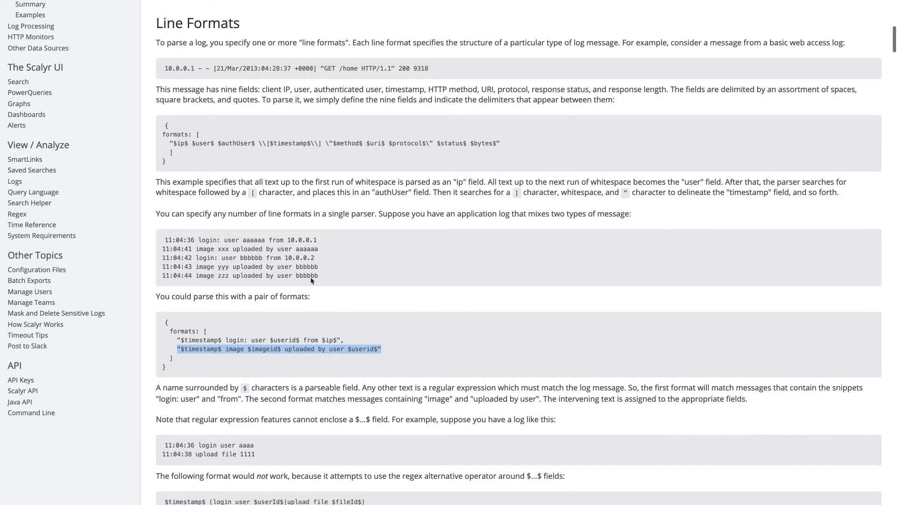
scroll(304, 297, "down", 7)
scroll(304, 298, "down", 4)
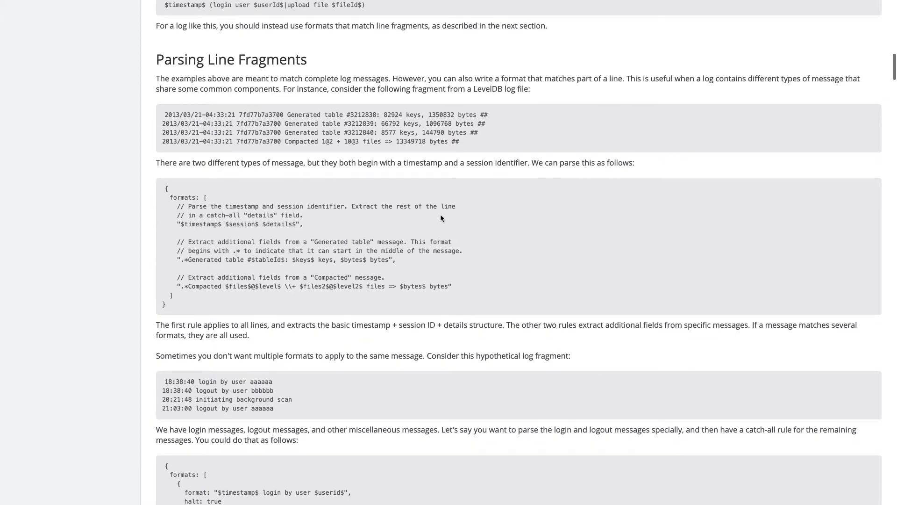
scroll(441, 216, "up", 10)
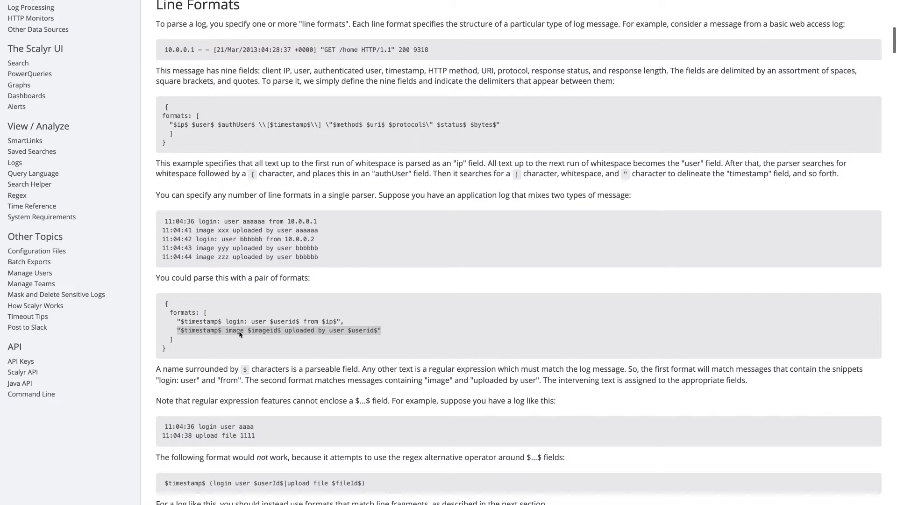
scroll(511, 330, "down", 7)
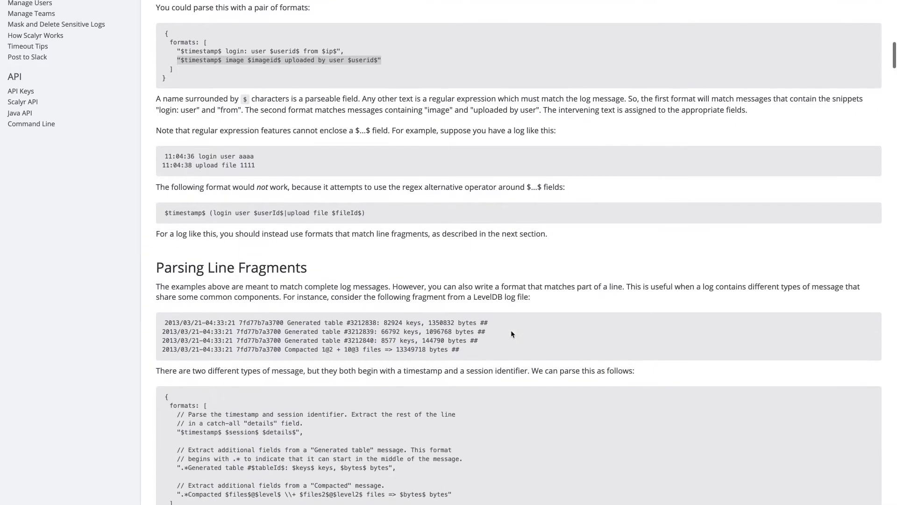
scroll(503, 331, "down", 1)
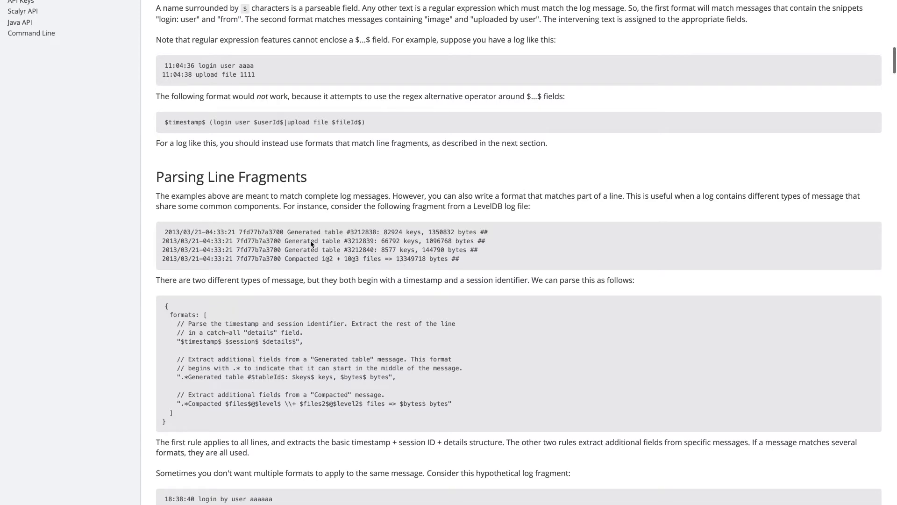
Step: Copy the four LevelDB log lines from the documentation and replace the Log Parsing Tester's sample log with them
scroll(183, 234, "down", 2)
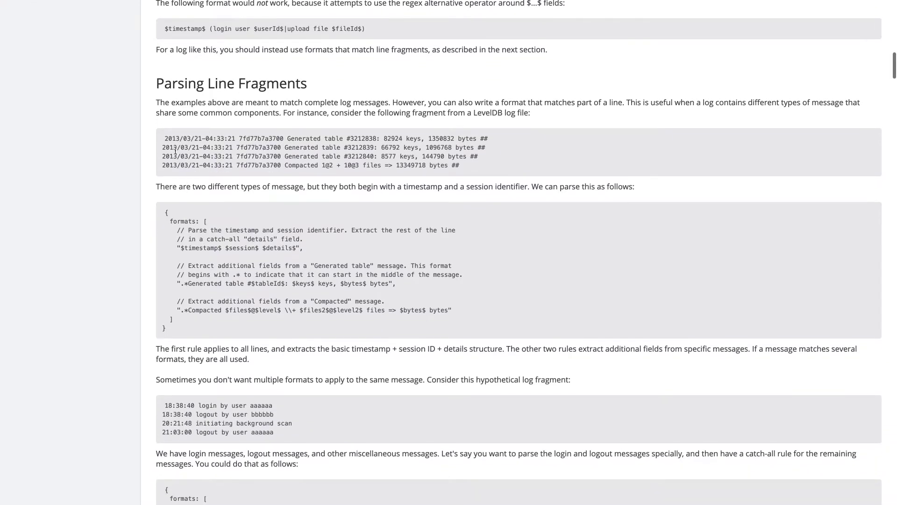
left_click_drag(163, 134, 559, 150)
key("super+c")
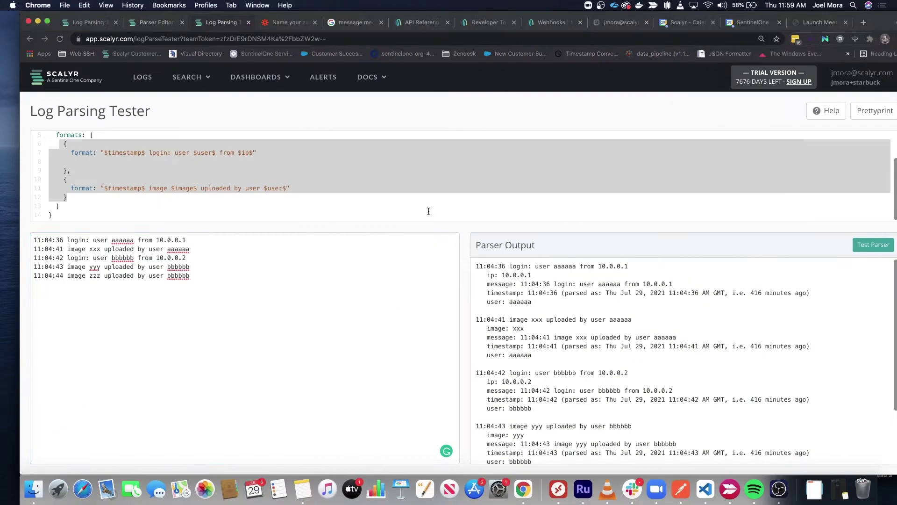
key("super+a")
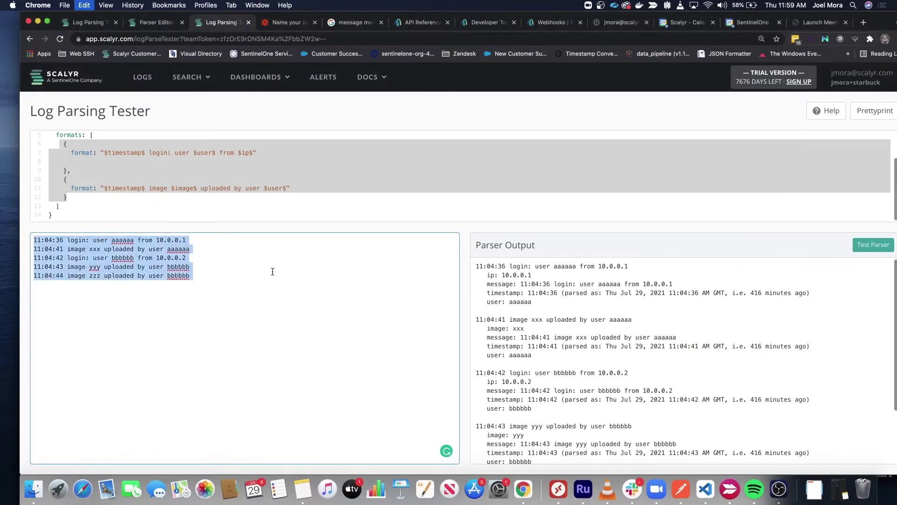
key("super+v")
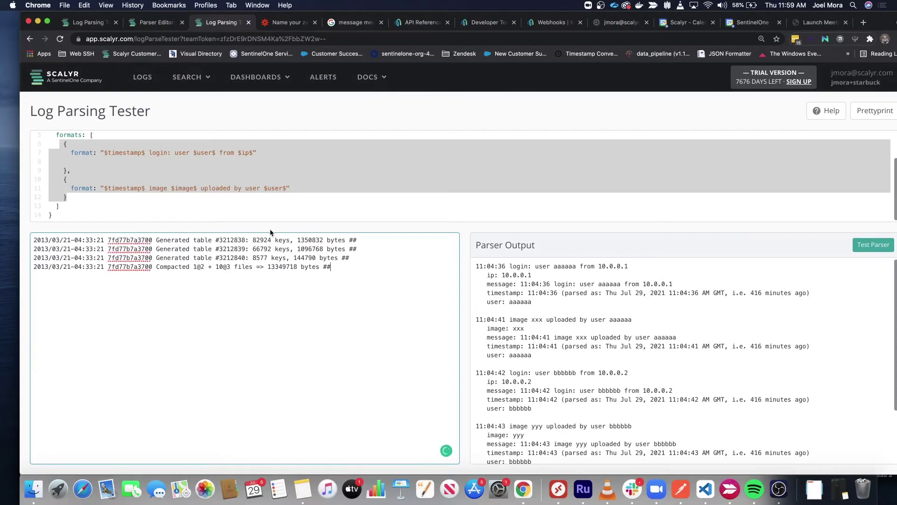
Step: Copy the first Generated table sample line and delete the image upload format block from the parser
left_click(306, 194)
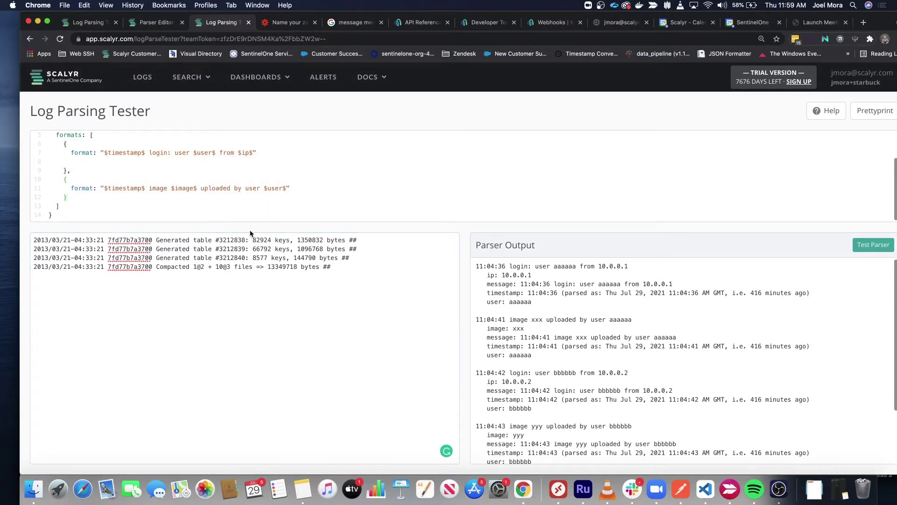
triple_click(252, 240)
key("cmd+c")
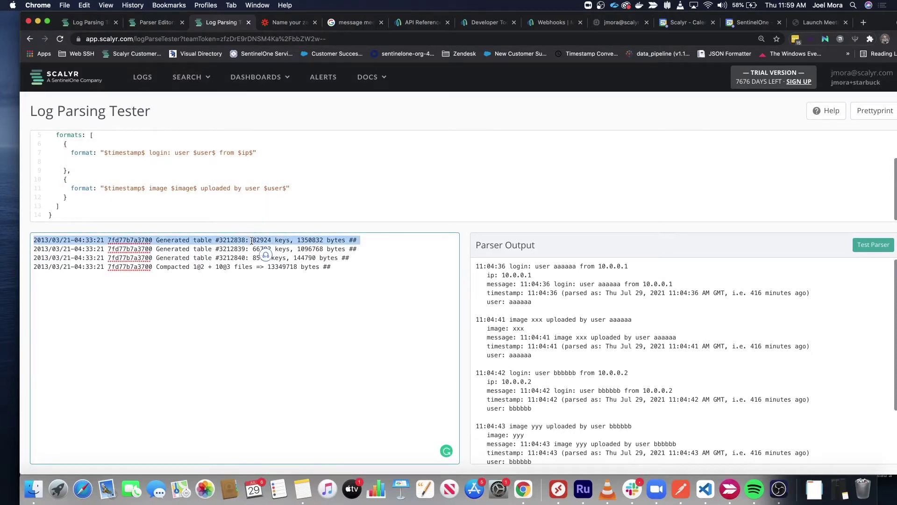
scroll(229, 166, "up", 3)
scroll(229, 166, "down", 3)
left_click(44, 191)
left_click_drag(44, 192, 67, 196)
left_click(70, 173)
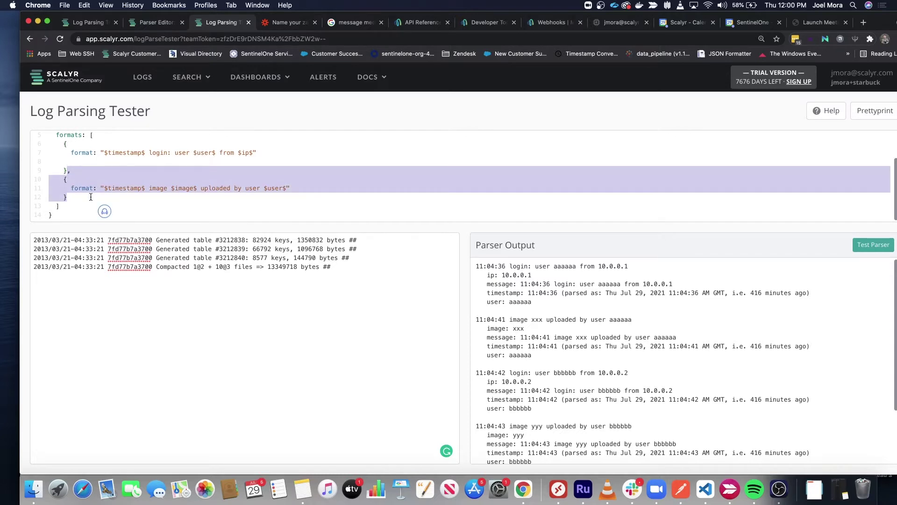
key("BackSpace")
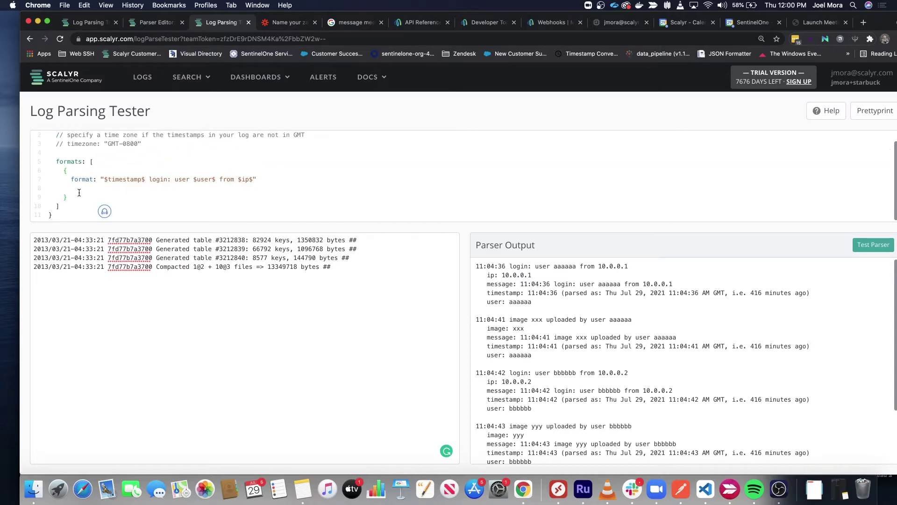
Step: Replace the login format string with the copied Generated table line and remove the blank line below it
scroll(96, 188, "up", 1)
left_click_drag(104, 188, 256, 188)
key("cmd+v")
key("BackSpace")
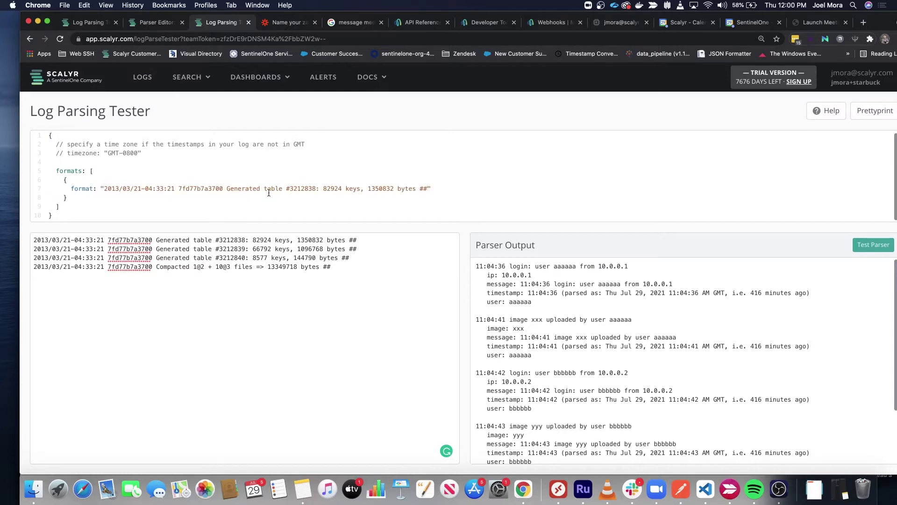
Step: Duplicate the Generated table format block as a second entry in the formats list, separated by a comma
triple_click(215, 240)
left_click(180, 270)
triple_click(181, 270)
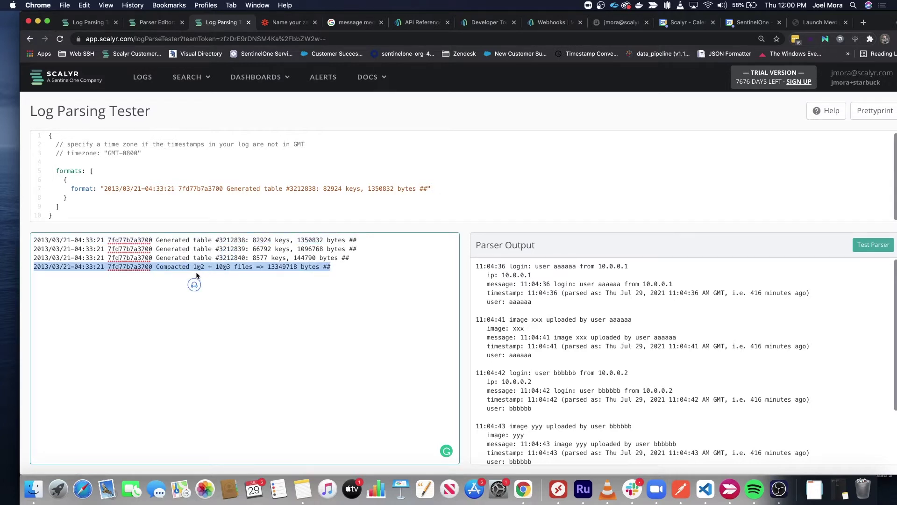
left_click_drag(71, 200, 61, 178)
key("super+c")
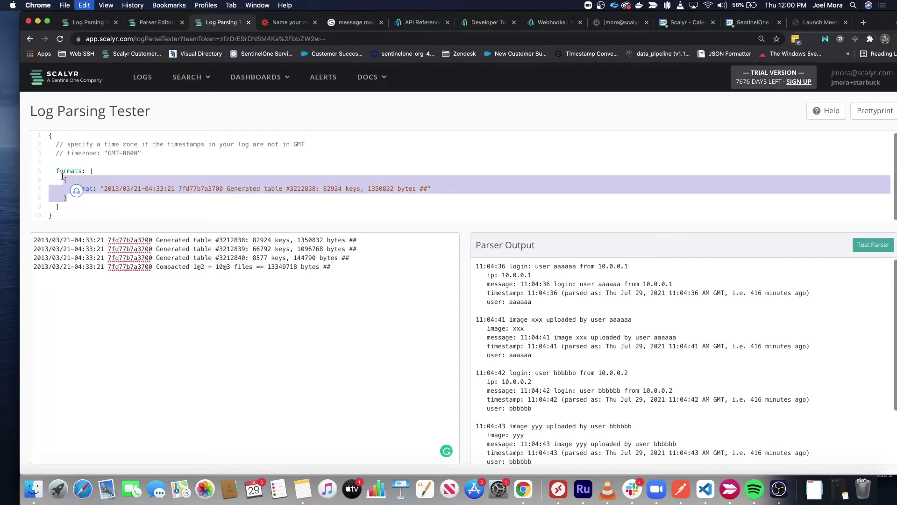
key("Right")
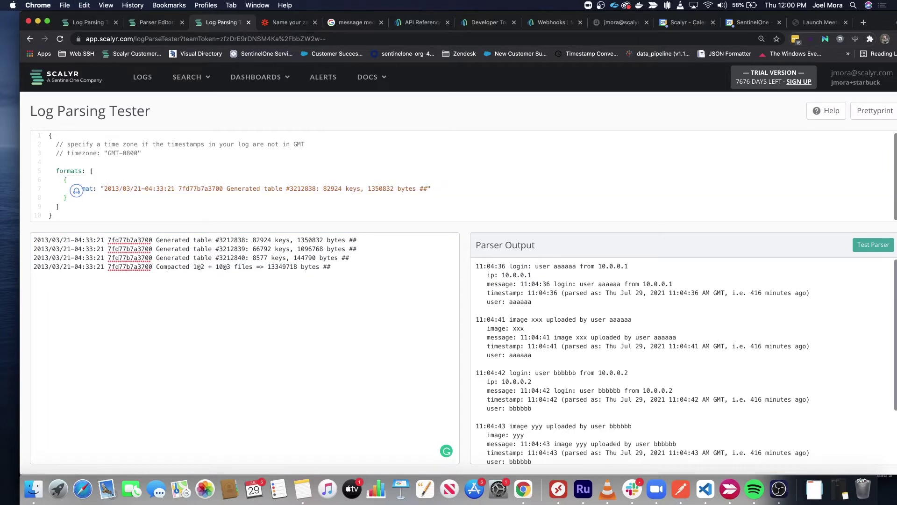
type(",")
key("Return")
key("super+v")
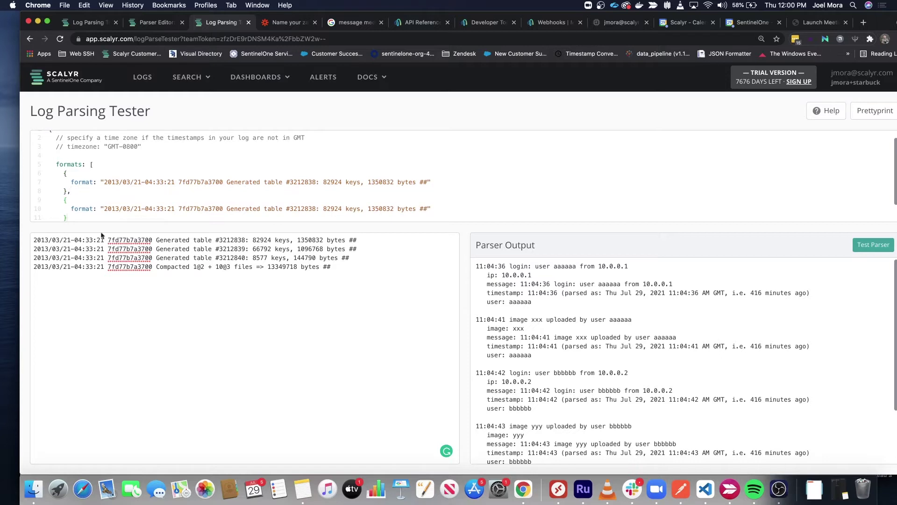
Step: Replace the second format's string with the Compacted sample line "2013/03/21-04:33:21 7fd77b7a3700 Compacted 1@2 + 10@3 files => 13349718 bytes ##"
triple_click(186, 267)
key("cmd+c")
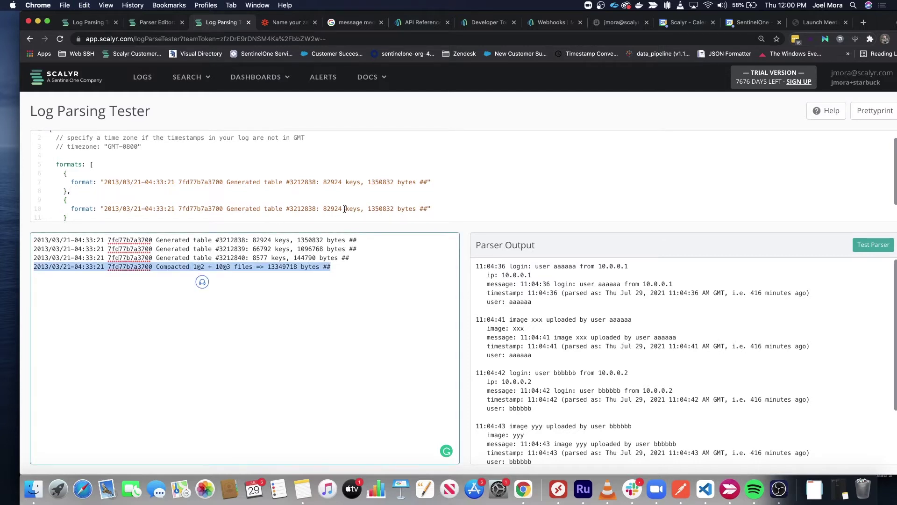
left_click(429, 208)
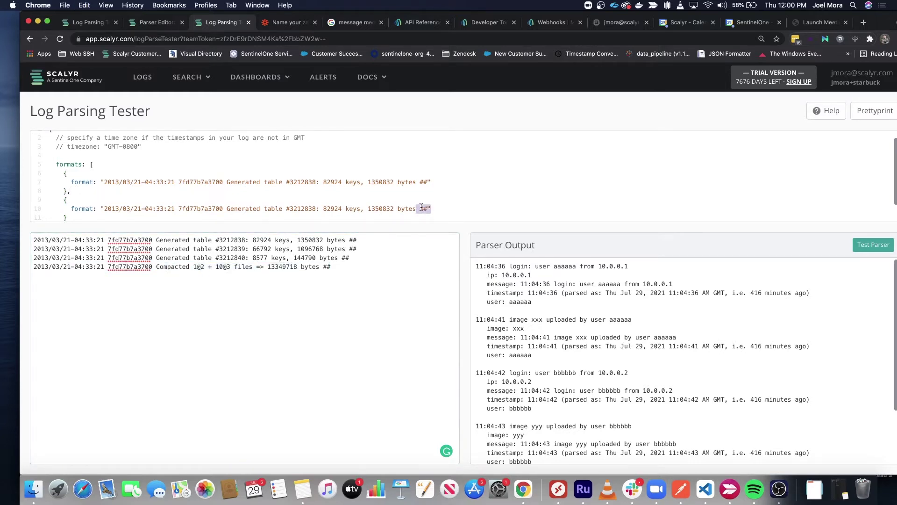
left_click_drag(425, 208, 101, 209)
key("cmd+v")
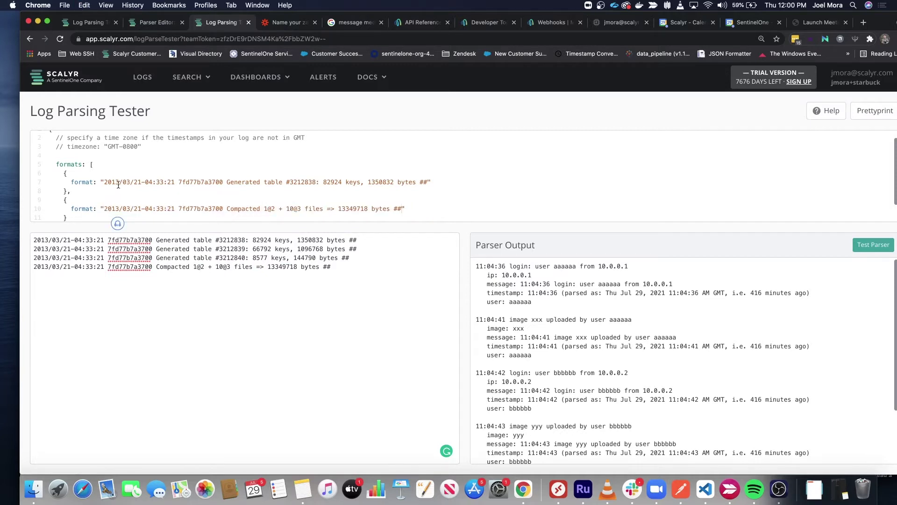
Step: Enclose the Generated table format's timestamp, session identifier, table number, keys value and bytes value in $ signs
type("$")
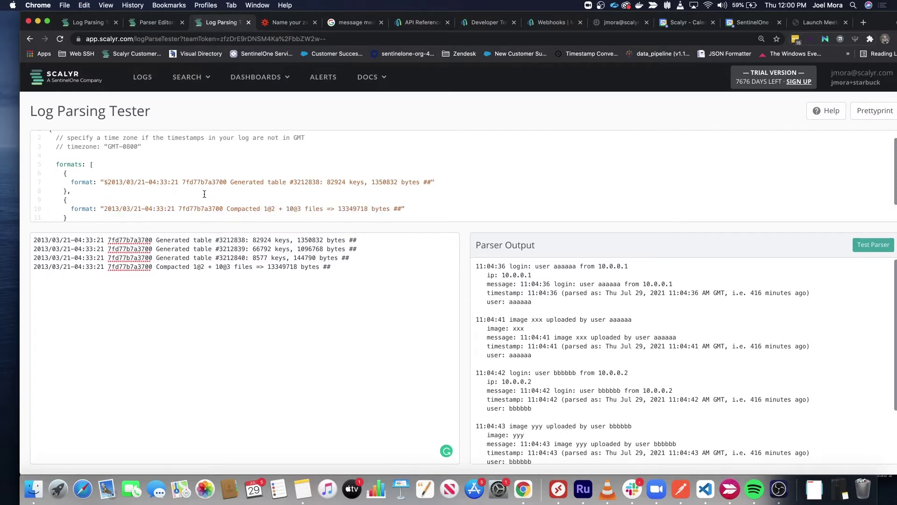
left_click(178, 182)
type("$")
left_click(187, 182)
type("$ $")
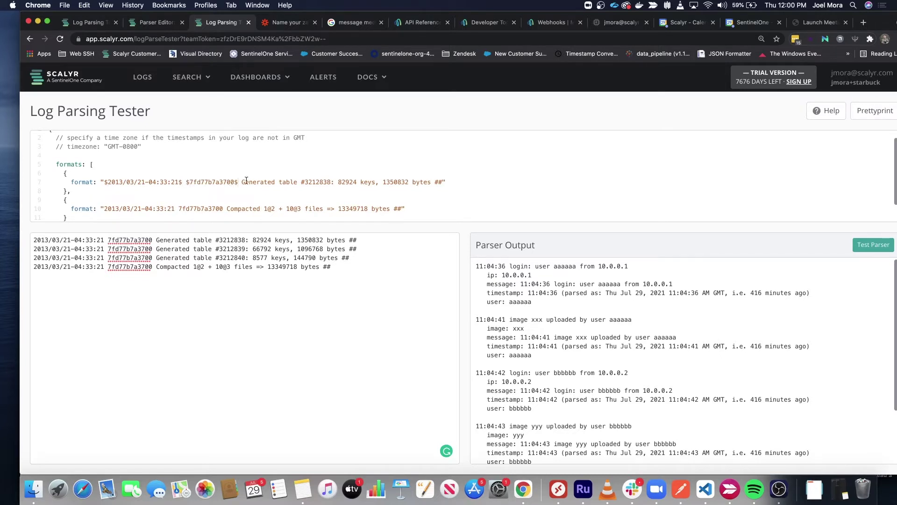
left_click(302, 182)
type("$")
left_click(335, 181)
type("$")
left_click(346, 182)
type("$")
left_click(368, 182)
type("$ $")
Step: Enclose the Compacted format's timestamp, session identifier, both file counts, both levels and the bytes value in $ signs
left_click(178, 211)
type("$")
left_click(186, 210)
type("$")
left_click(238, 210)
type("$")
left_click(279, 211)
type("$")
left_click(283, 210)
type("$")
left_click(286, 211)
type("$")
left_click(291, 211)
type("$")
left_click(302, 210)
left_click(342, 210)
type("$")
left_click(381, 211)
type("$3$")
left_click(420, 210)
type("$")
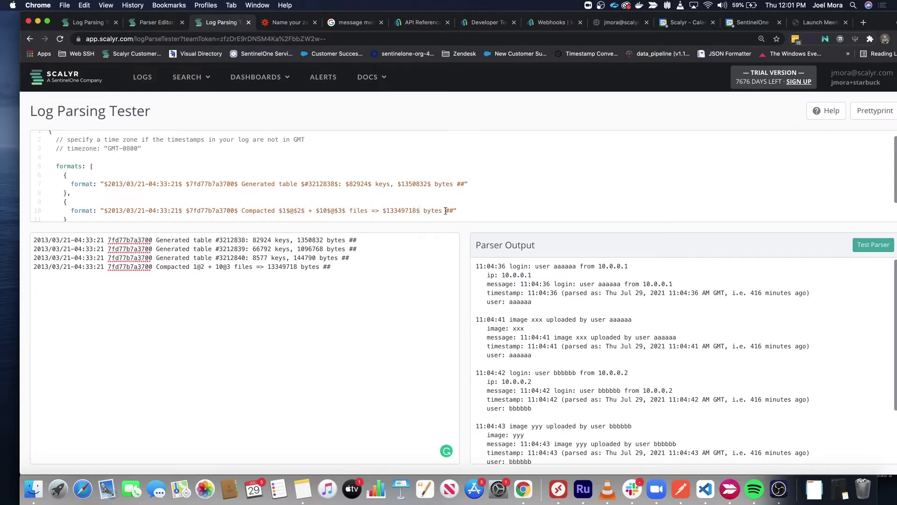
Step: Name the first format's fields so it reads "$timestamp$ $session$ Generated table $table$: $keys$ keys, $bytes$ bytes ##"
left_click_drag(180, 184, 107, 184)
type("timestamp")
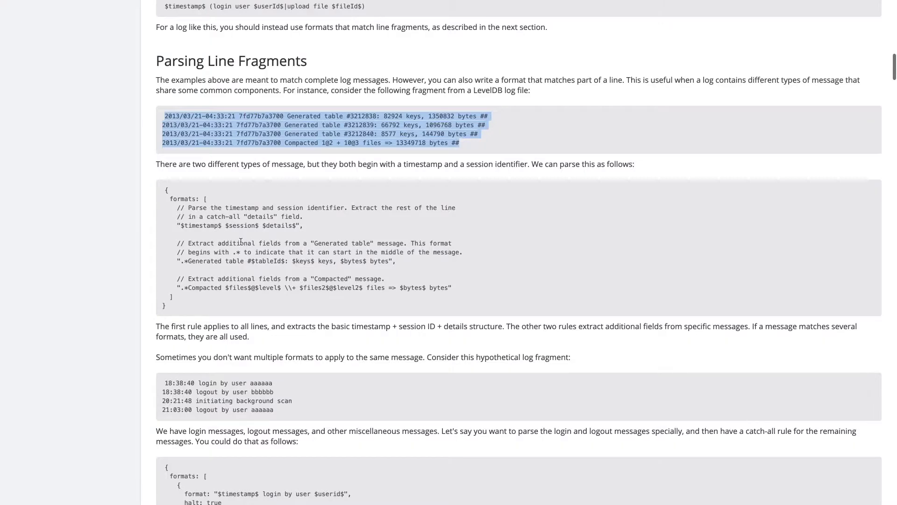
key("ctrl+Left")
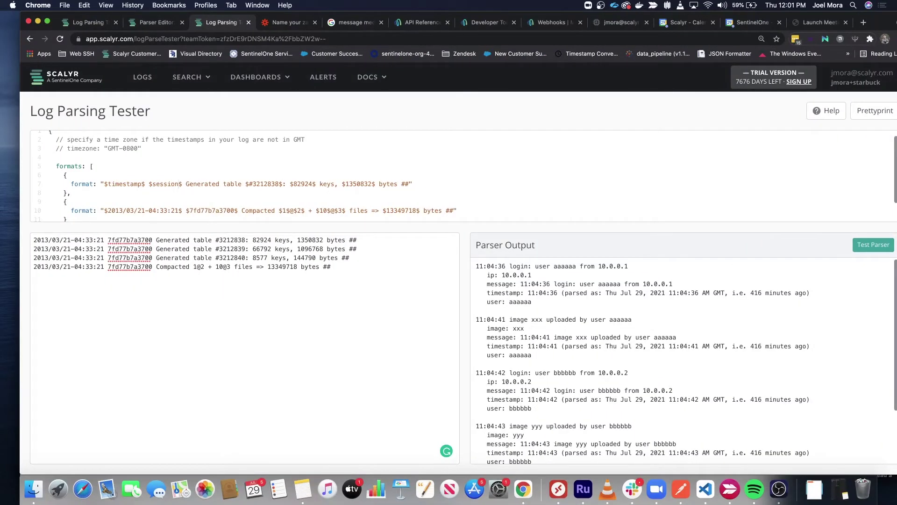
double_click(252, 184)
type("table")
double_click(292, 184)
type("keys")
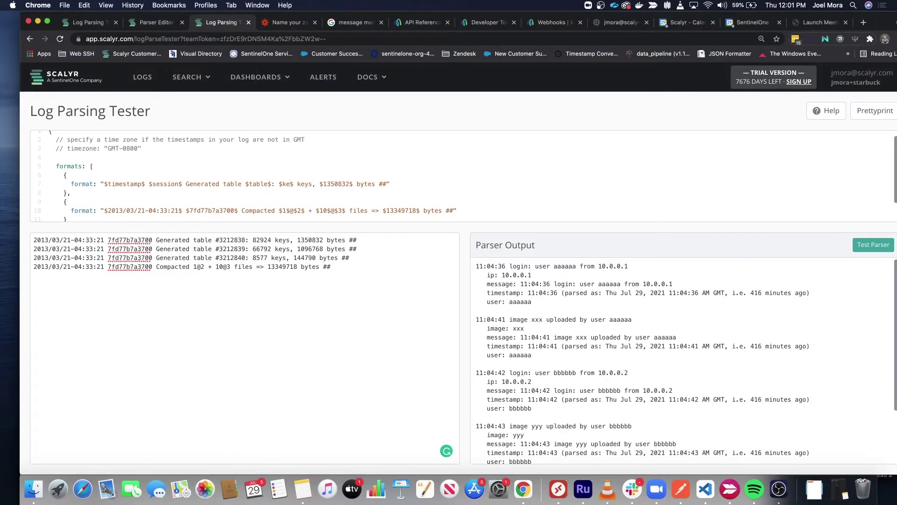
double_click(345, 184)
type("bytes")
Step: Name the Compacted format's first fields so it begins "$timestamp$ $session$ Compacted $files$@$level$"
left_click_drag(109, 211, 180, 211)
type("timestamp")
double_click(177, 207)
type("session")
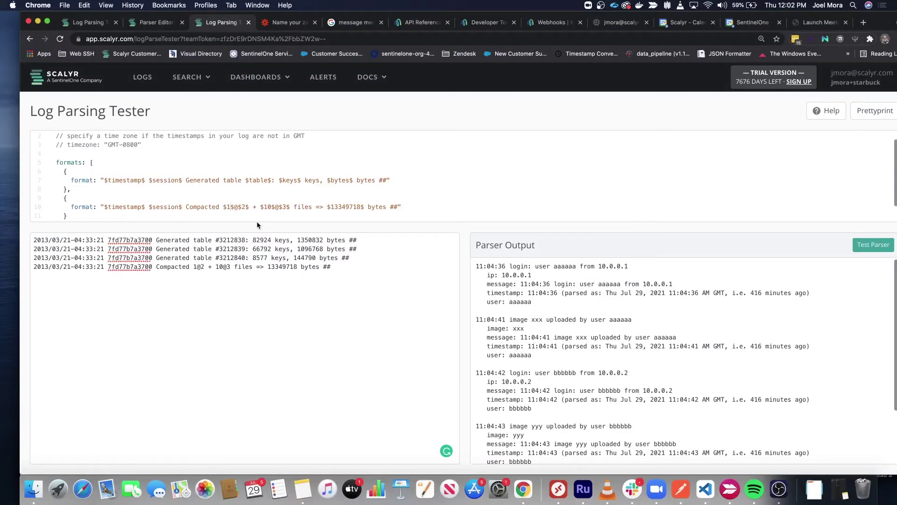
double_click(256, 207)
type("$files$@$level$")
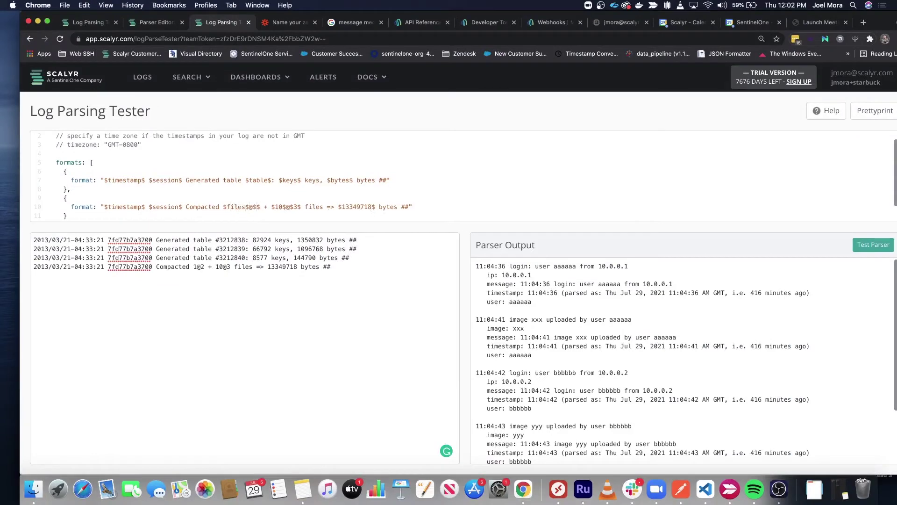
Step: Name the Compacted format's remaining fields so it ends "+ $files2$@$level2$ files => $bytes$ bytes ##"
scroll(275, 208, "down", 1)
double_click(297, 203)
type("files2")
double_click(327, 203)
type("level2")
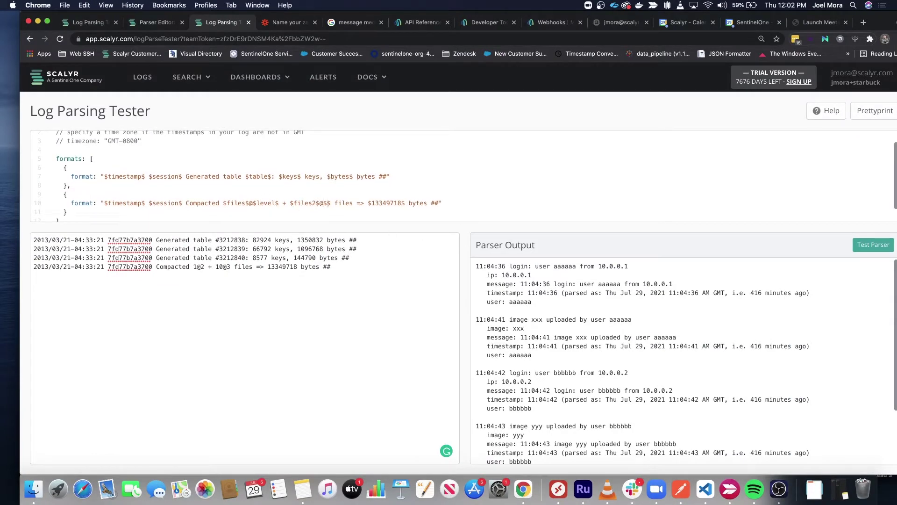
left_click_drag(391, 202, 428, 203)
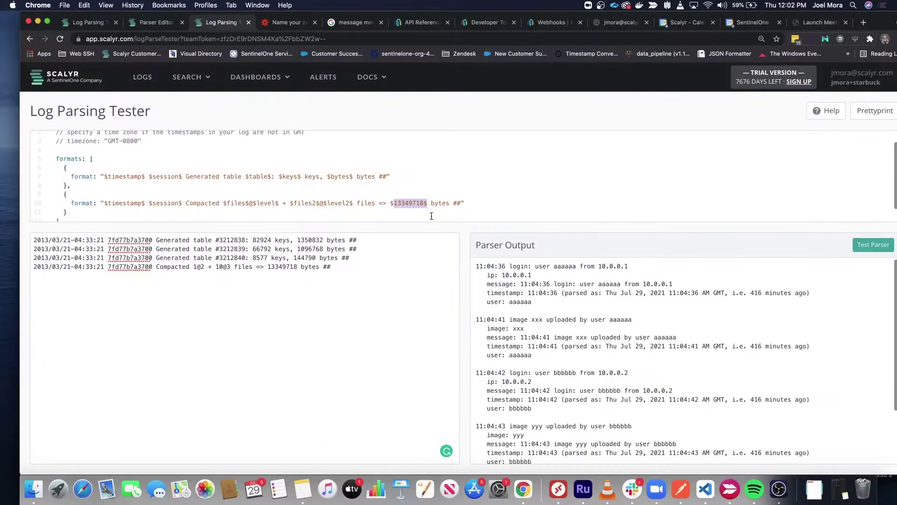
left_click(427, 203)
left_click_drag(426, 203, 394, 202)
type("bytes")
Step: Test the parser with the Generated table and Compacted formats against the LevelDB sample lines
left_click(873, 244)
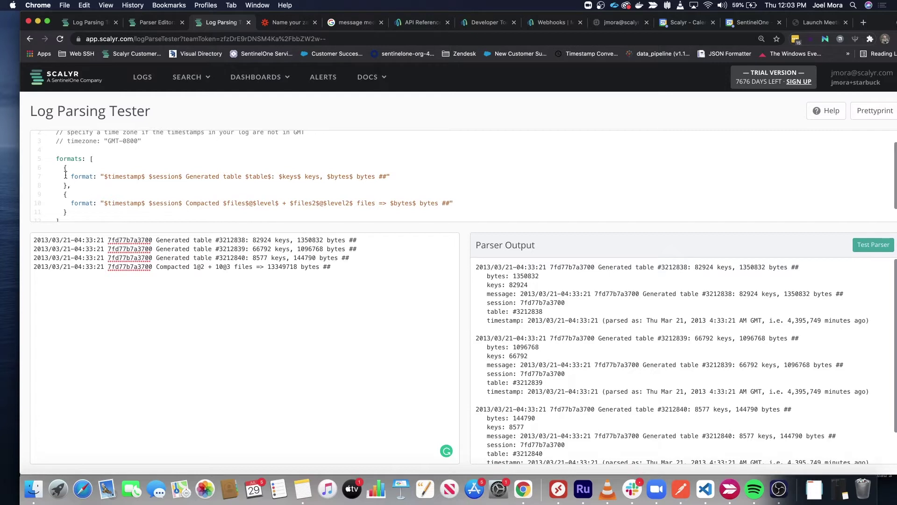
left_click_drag(64, 167, 68, 212)
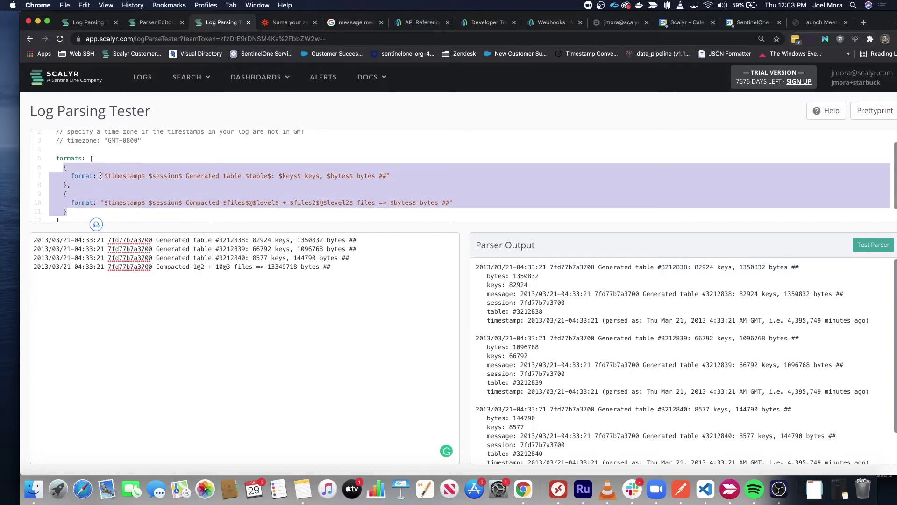
left_click(64, 162)
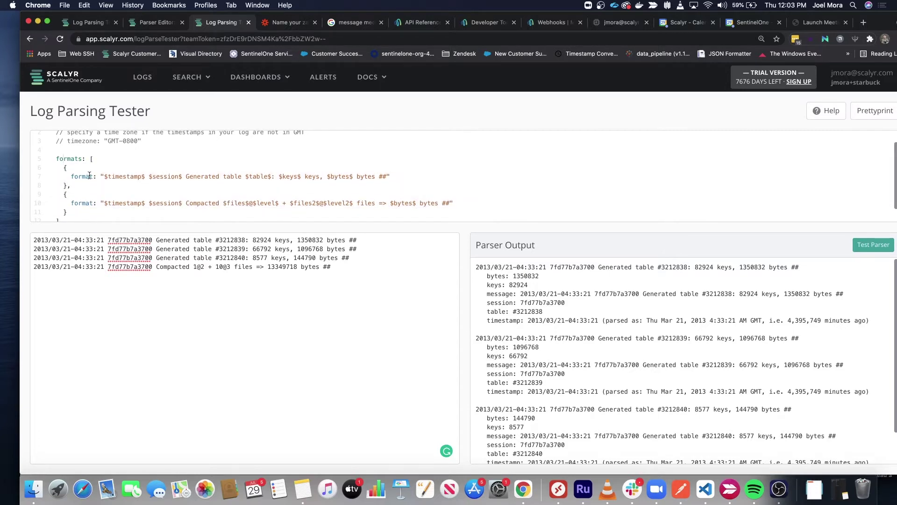
Step: Duplicate the Generated table format block at the start of the formats list
left_click_drag(77, 186, 64, 167)
key("super+c")
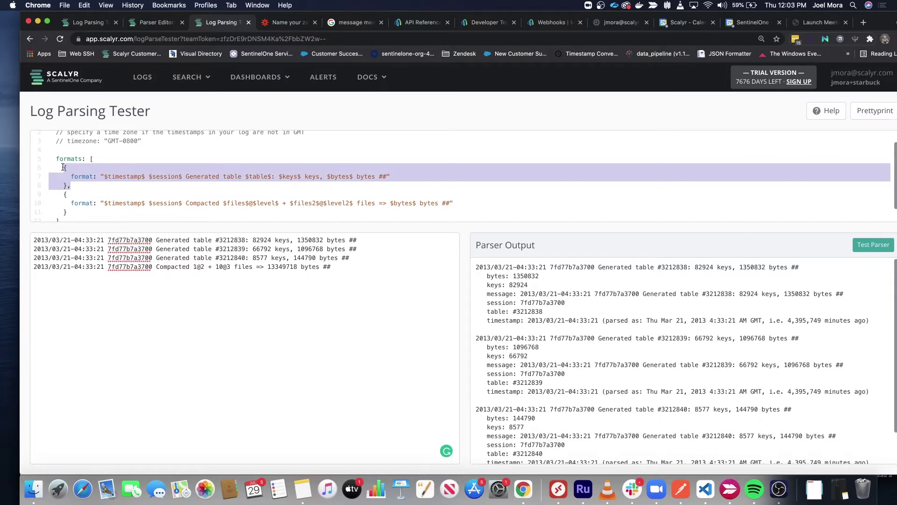
left_click(106, 158)
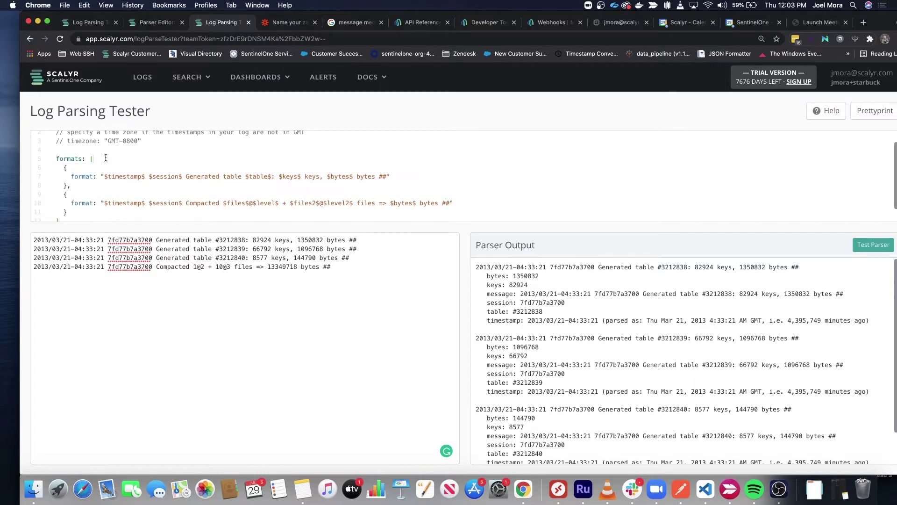
key("super+v")
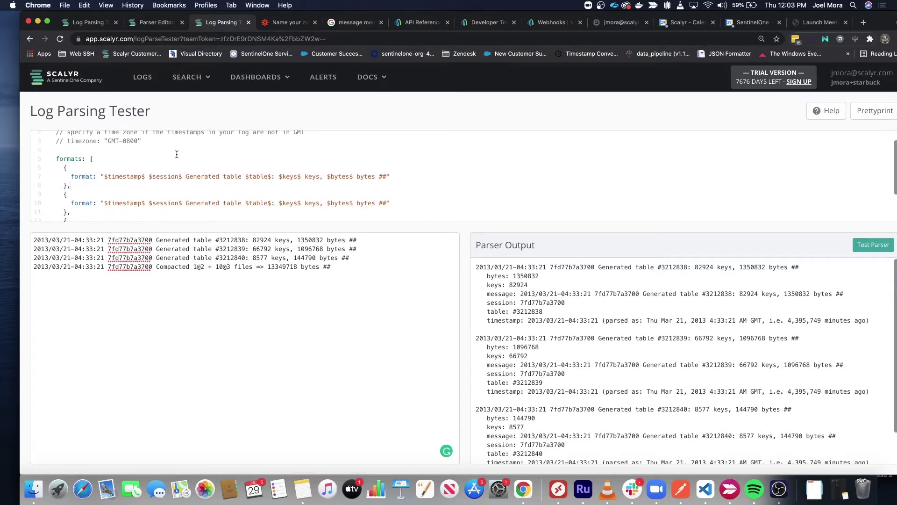
Step: Replace "$timestamp$ $session$" in the second Generated table format with ".*" so it matches only the line fragment
scroll(177, 152, "down", 3)
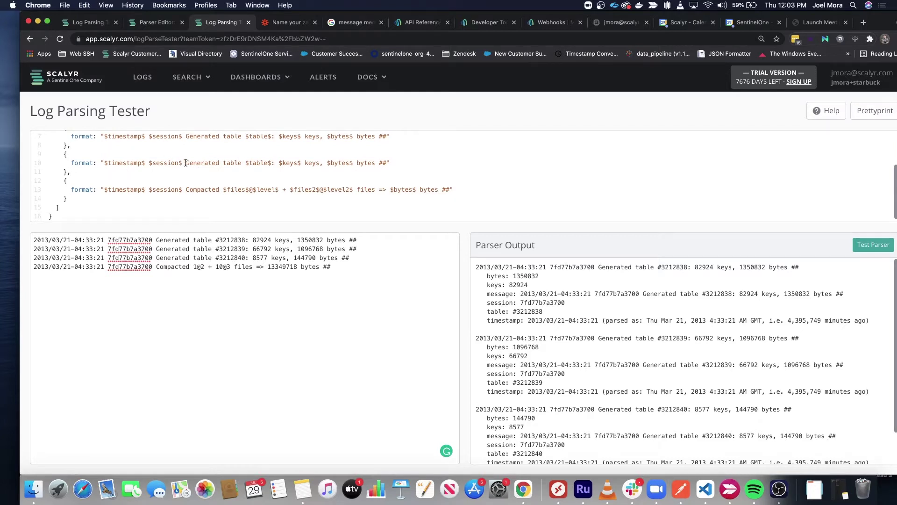
left_click_drag(185, 163, 105, 164)
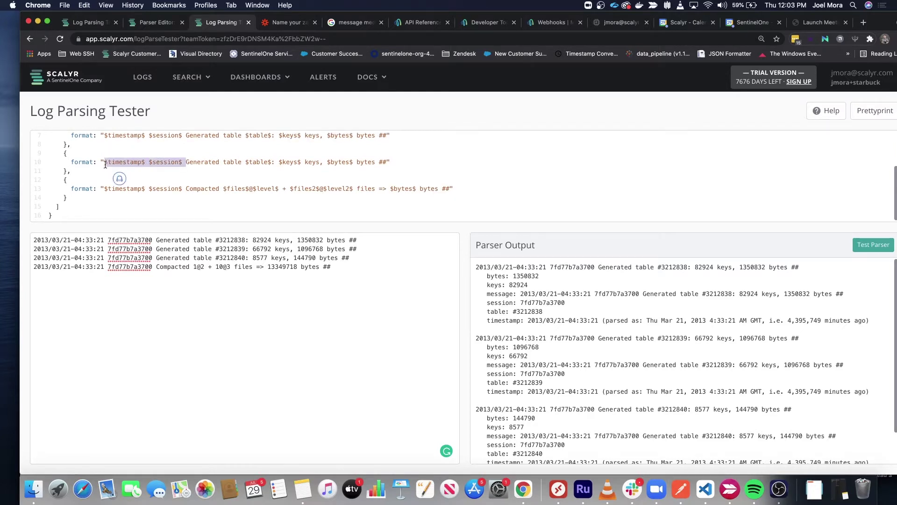
type(".*")
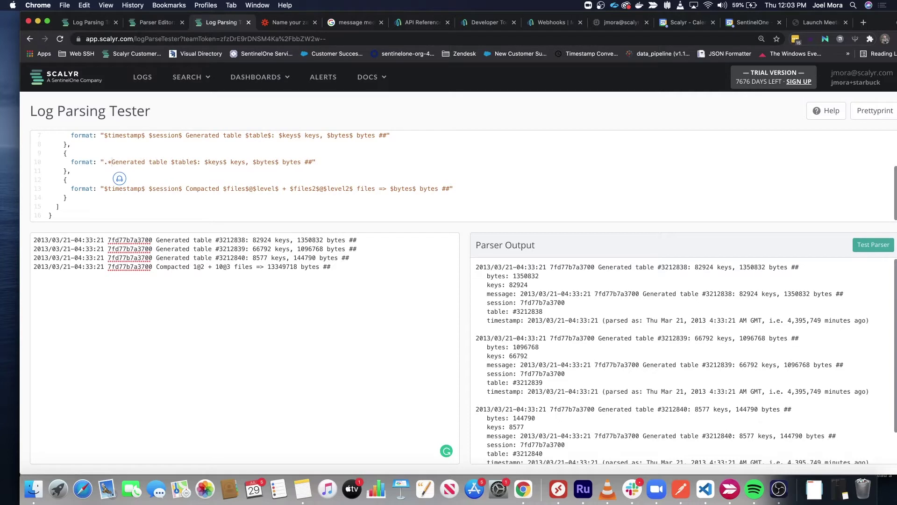
Step: Replace "$timestamp$ $session$" in the Compacted format with ".*" so it matches only the line fragment
left_click_drag(105, 163, 109, 163)
left_click(108, 162)
left_click_drag(111, 162, 172, 162)
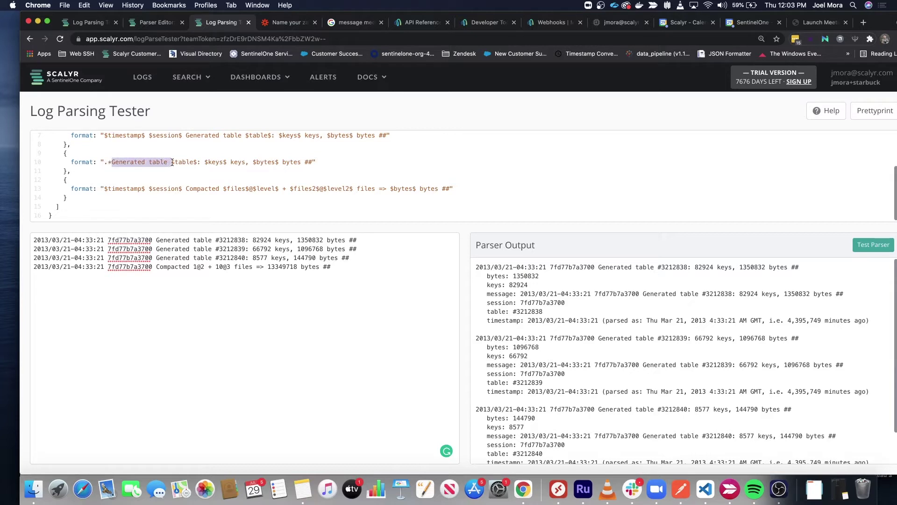
left_click_drag(112, 162, 169, 162)
left_click_drag(187, 190, 104, 193)
type(".*")
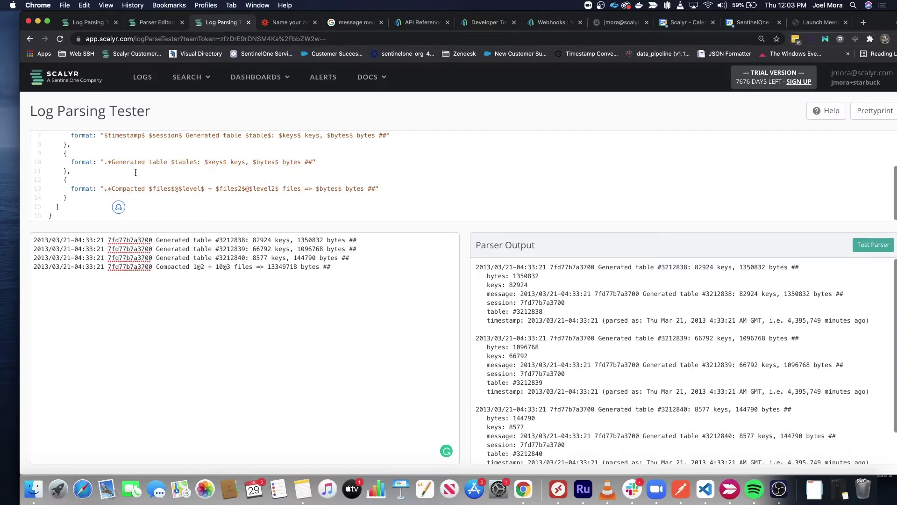
Step: Shorten the first format to "$timestamp$ $session$ " by deleting its Generated table portion
left_click_drag(105, 164, 168, 164)
left_click_drag(110, 191, 146, 190)
left_click(136, 172)
scroll(136, 173, "up", 3)
scroll(74, 154, "down", 2)
left_click_drag(70, 162, 50, 142)
left_click(129, 153)
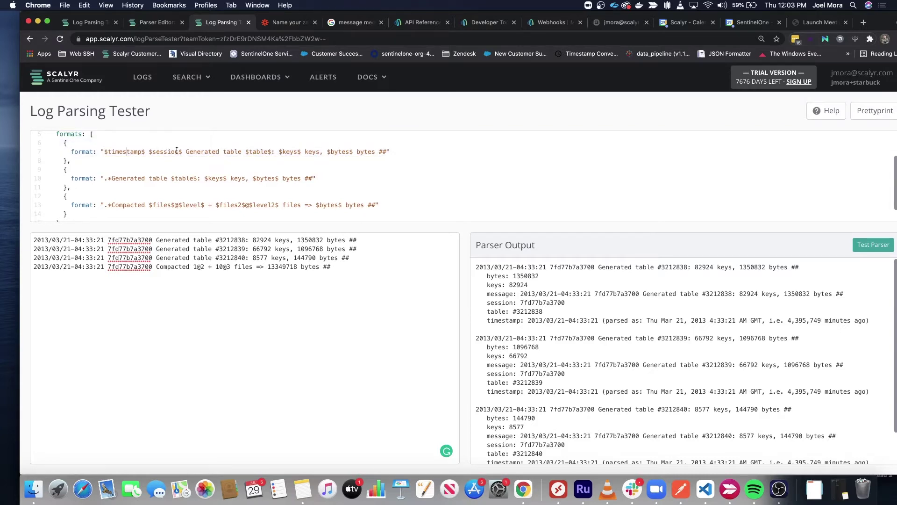
left_click_drag(184, 152, 387, 150)
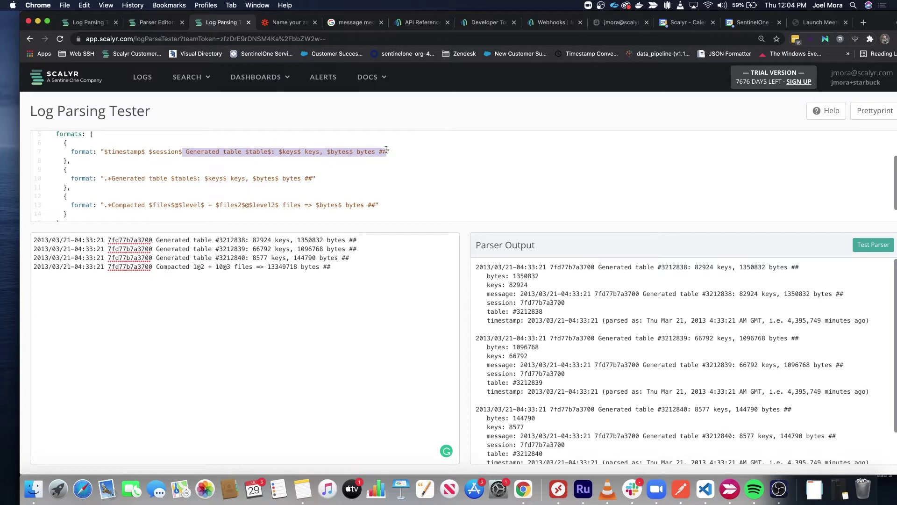
key("BackSpace")
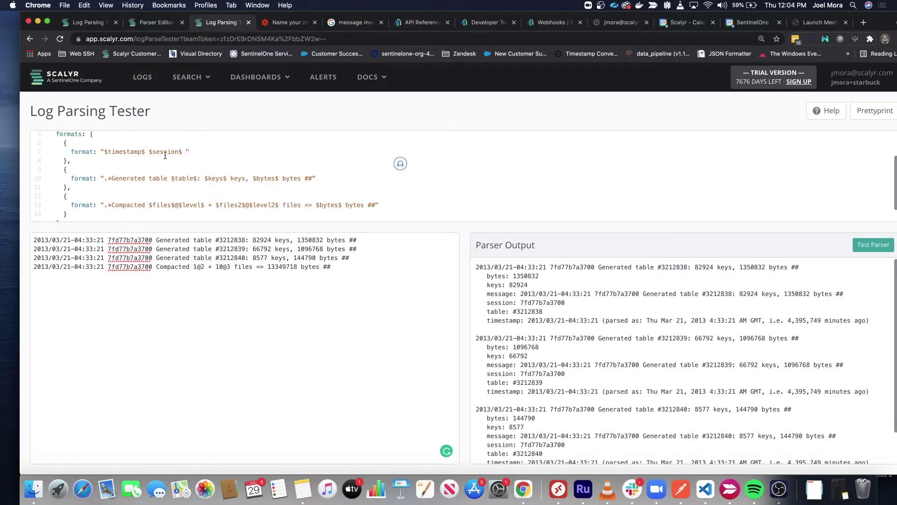
Step: Add "halt: true" beneath the format string in the Generated table block
left_click_drag(64, 144, 77, 165)
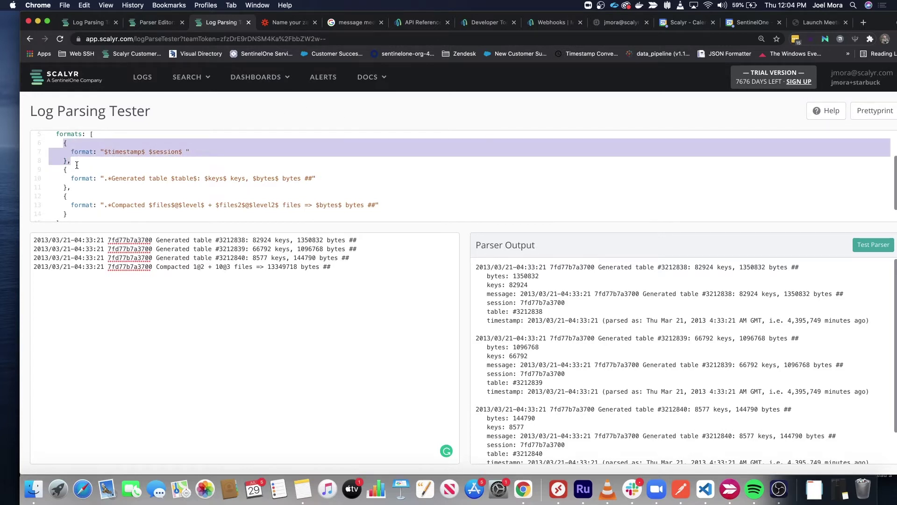
left_click(146, 185)
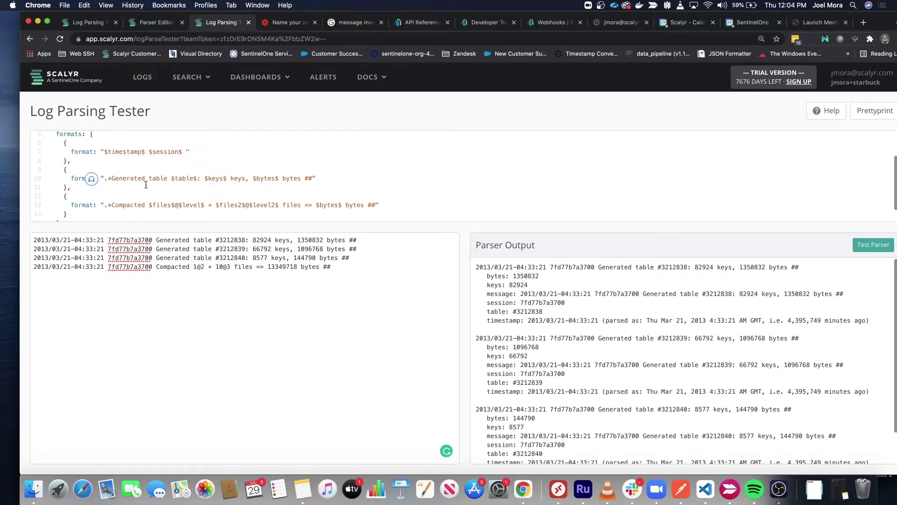
left_click(340, 178)
key("Return")
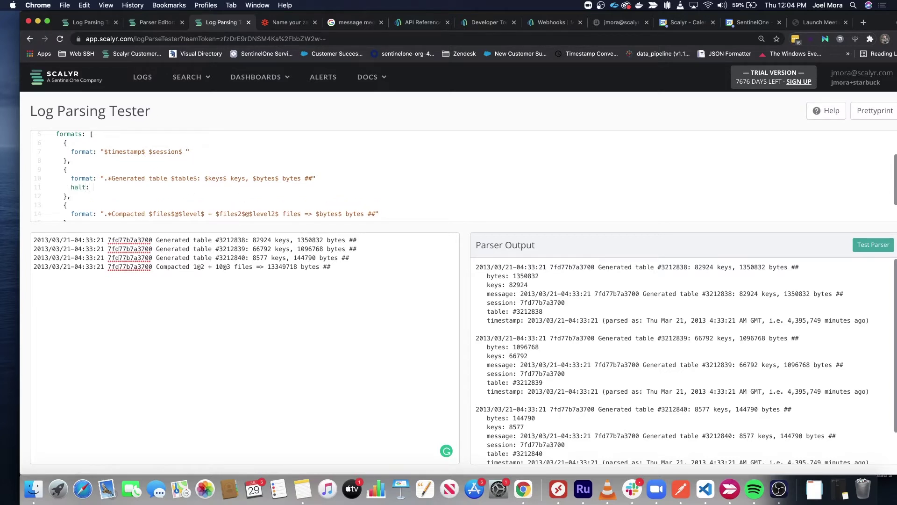
scroll(67, 148, "down", 1)
left_click_drag(64, 135, 69, 149)
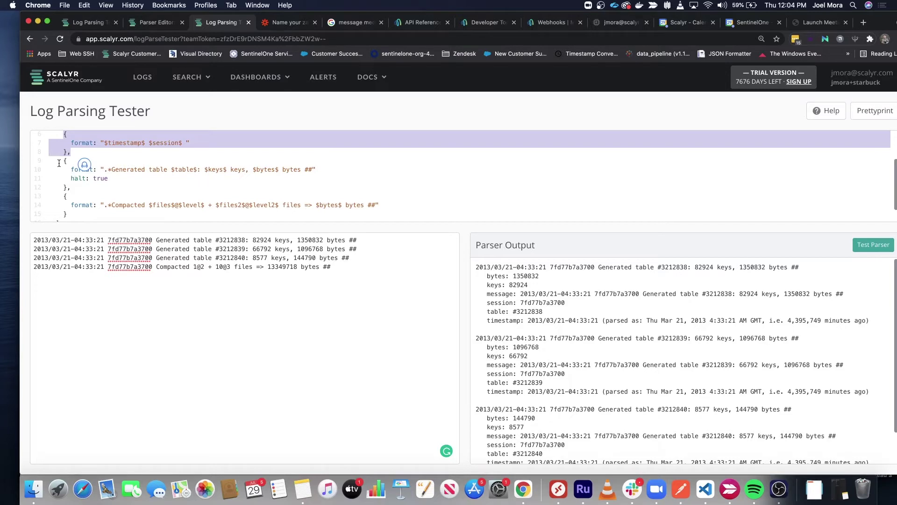
Step: Copy the "halt: true" line from the Generated table block into the Compacted block beneath its format string
left_click(61, 161)
left_click_drag(61, 161, 6, 178)
key("cmd+c")
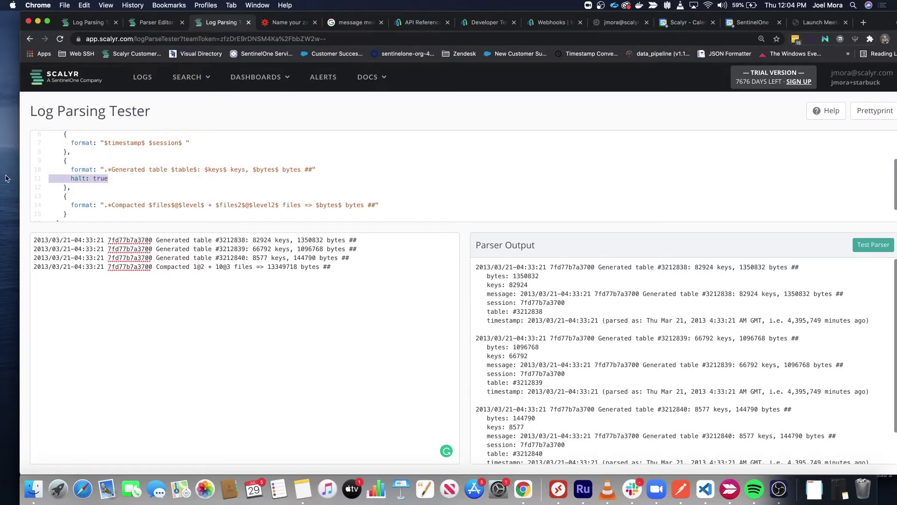
scroll(266, 187, "down", 2)
left_click(427, 189)
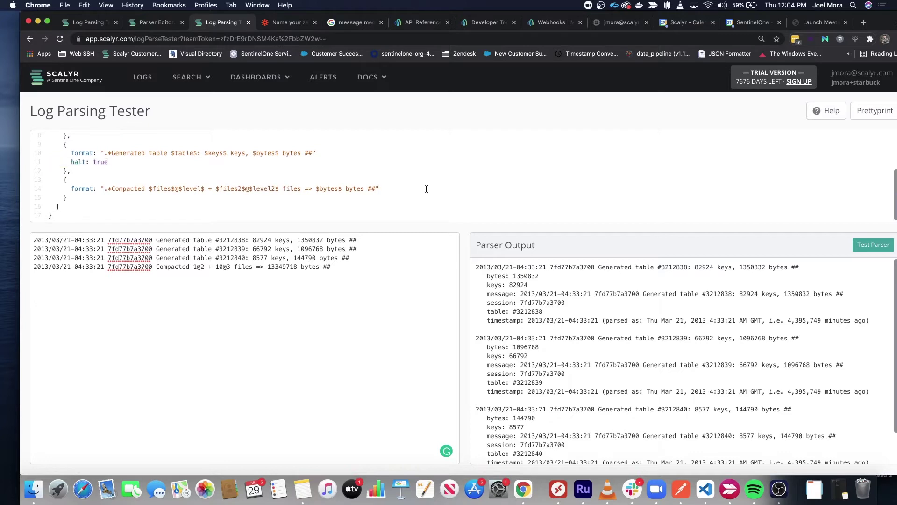
key("Return")
key("cmd+v")
key("BackSpace")
key("BackSpace")
key("BackSpace")
key("BackSpace")
key("BackSpace")
key("BackSpace")
Step: Test the parser with the line fragment formats and compare the extracted timestamp field with the format definitions
scroll(486, 174, "up", 2)
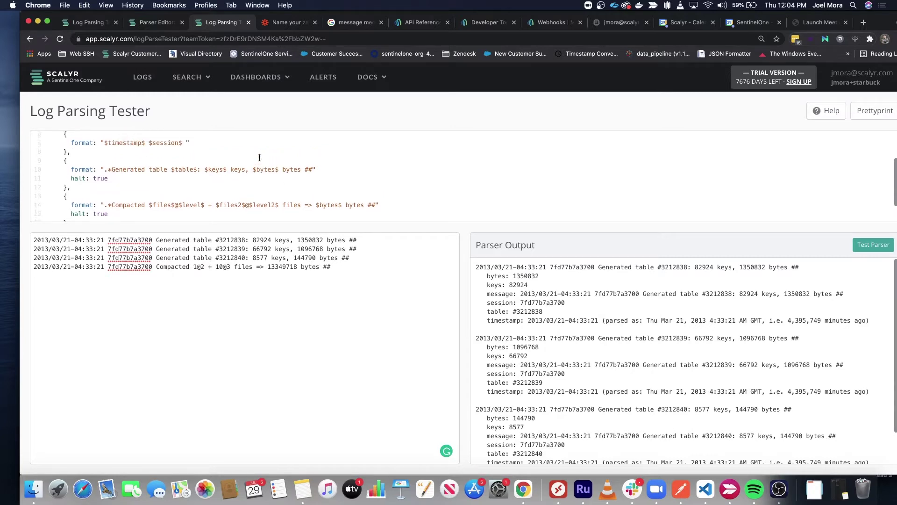
scroll(486, 174, "down", 2)
left_click(873, 248)
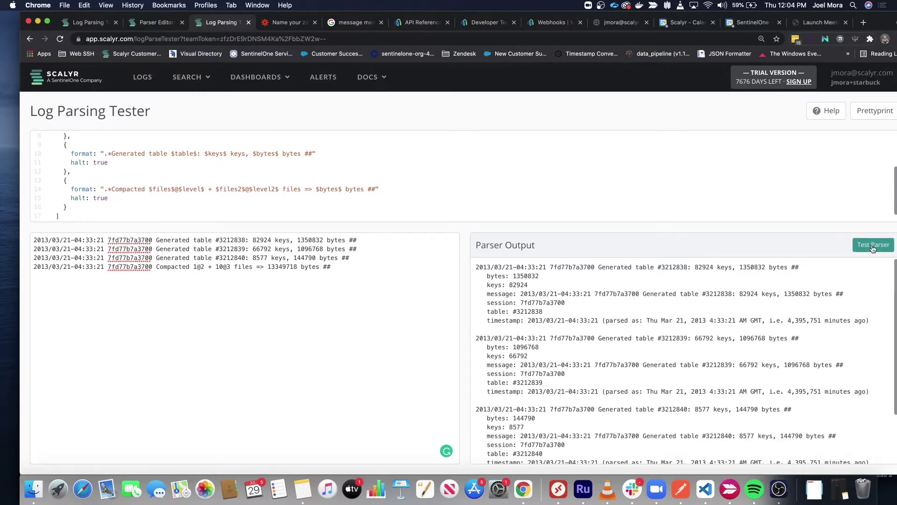
triple_click(561, 321)
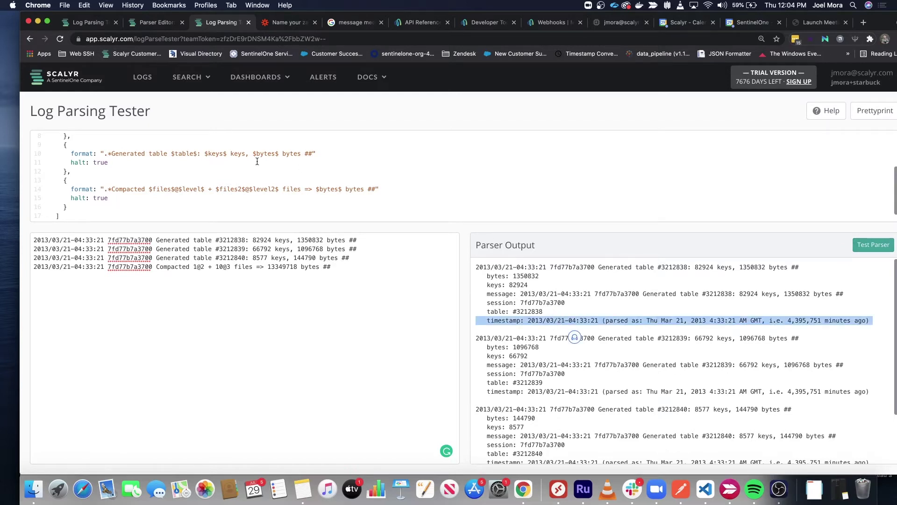
scroll(196, 161, "up", 5)
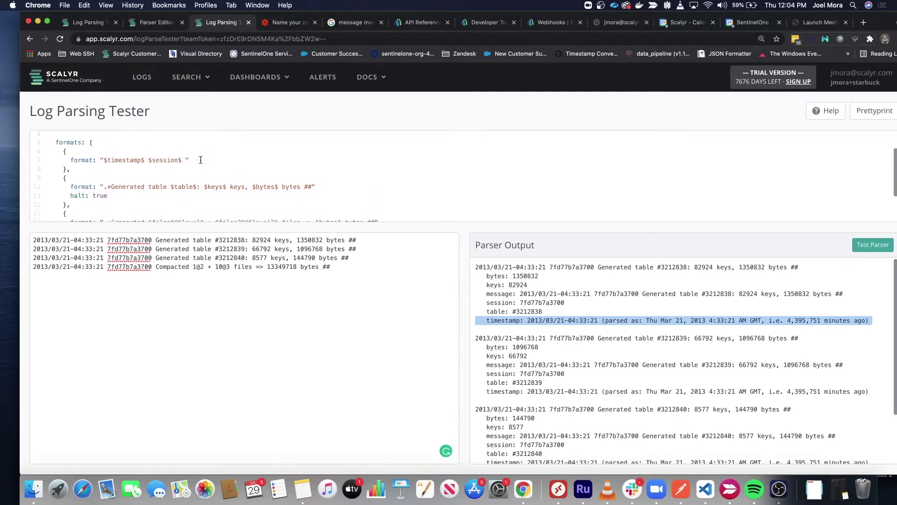
scroll(199, 160, "down", 5)
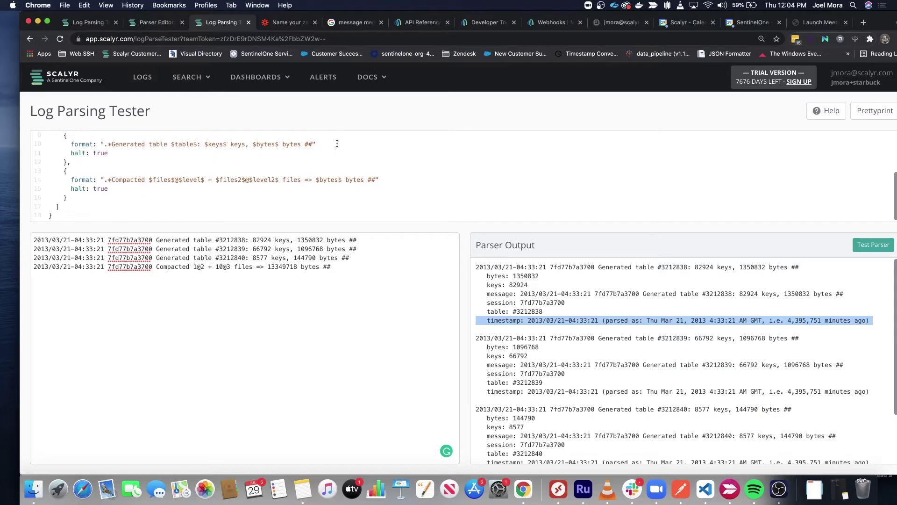
Step: Switch to the parsing documentation and copy the sample system log message "Mar 20 18:38:40 host1 kernel: imklog 5.8.10" from Field Patterns
key("ctrl+Right")
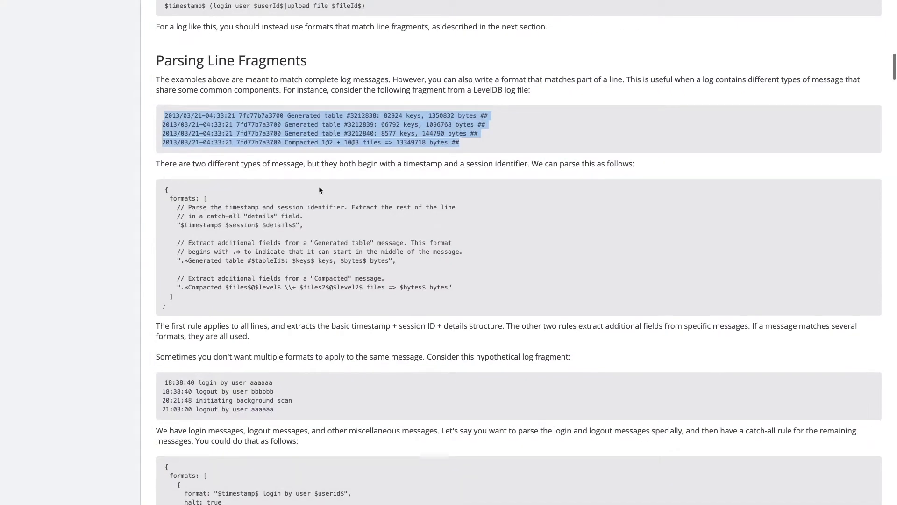
scroll(319, 186, "down", 4)
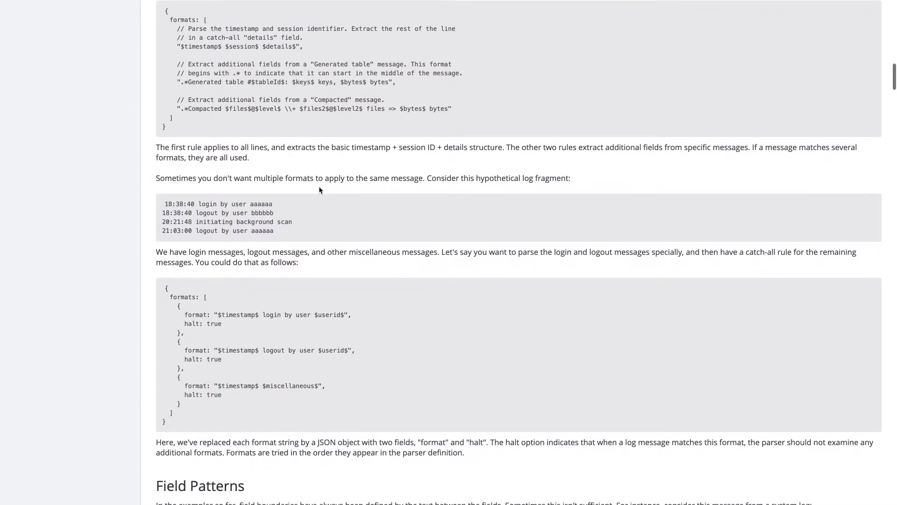
scroll(319, 189, "down", 4)
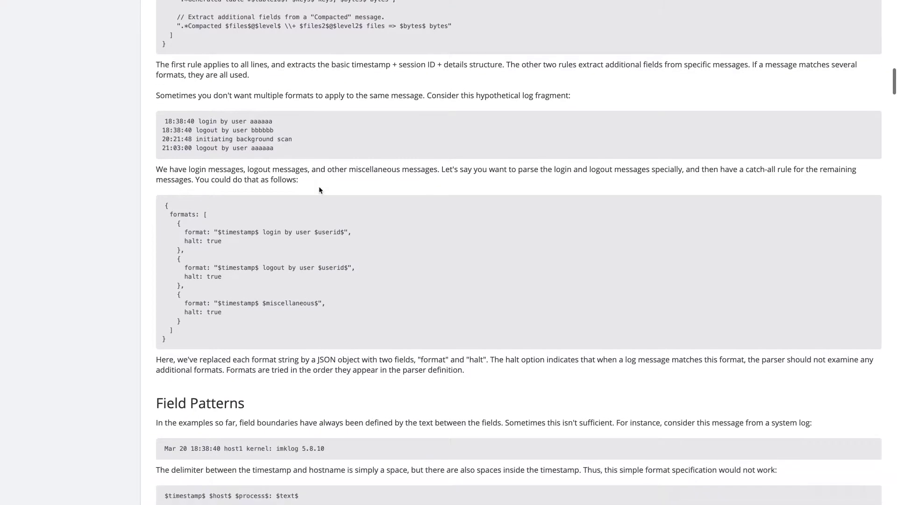
scroll(320, 187, "down", 2)
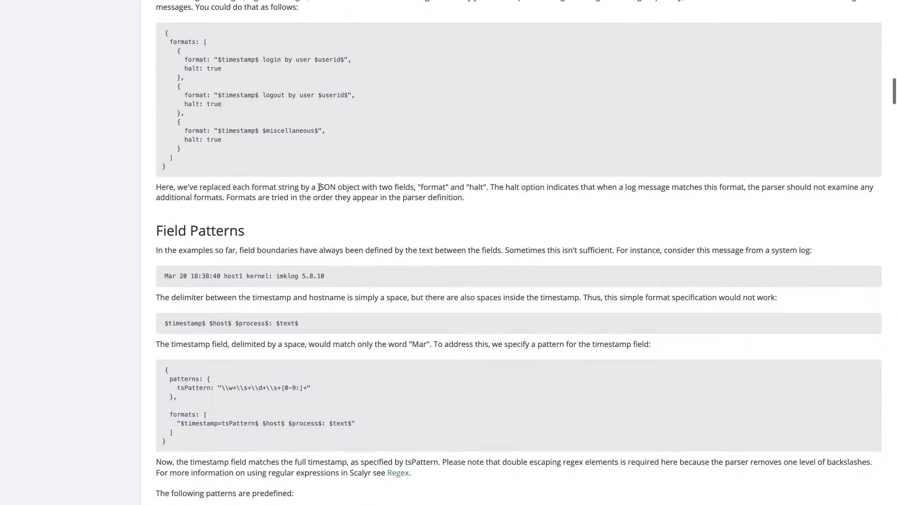
scroll(319, 187, "down", 3)
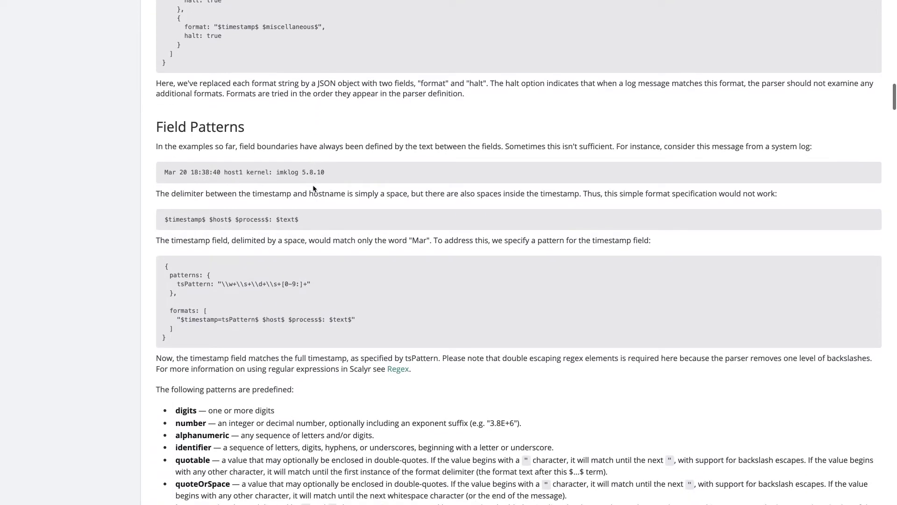
scroll(297, 181, "down", 2)
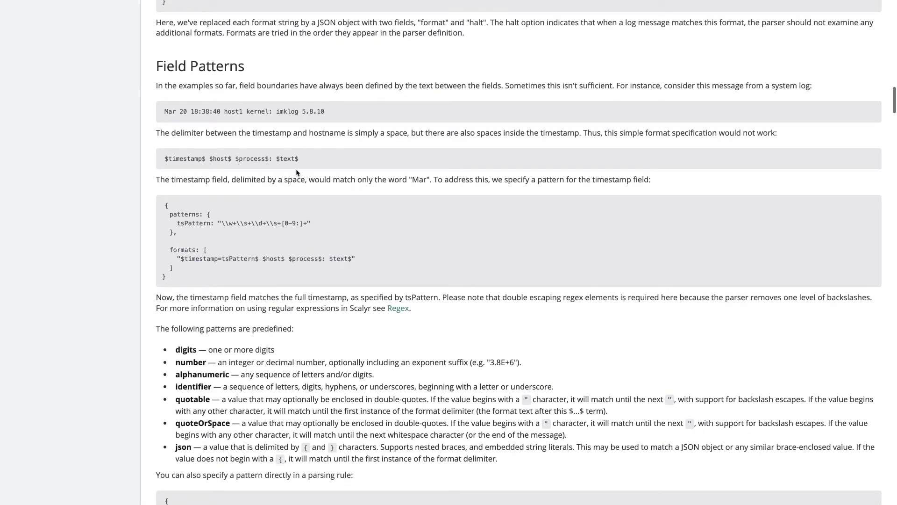
triple_click(260, 108)
key("ctrl+c")
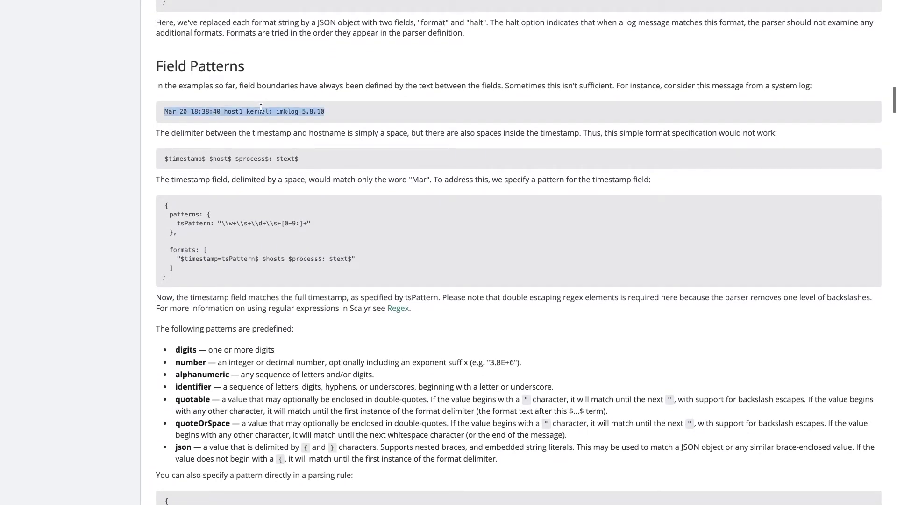
Step: Return to the Log Parsing Tester and add eleven copies of the system log message below the LevelDB sample lines
key("ctrl+Left")
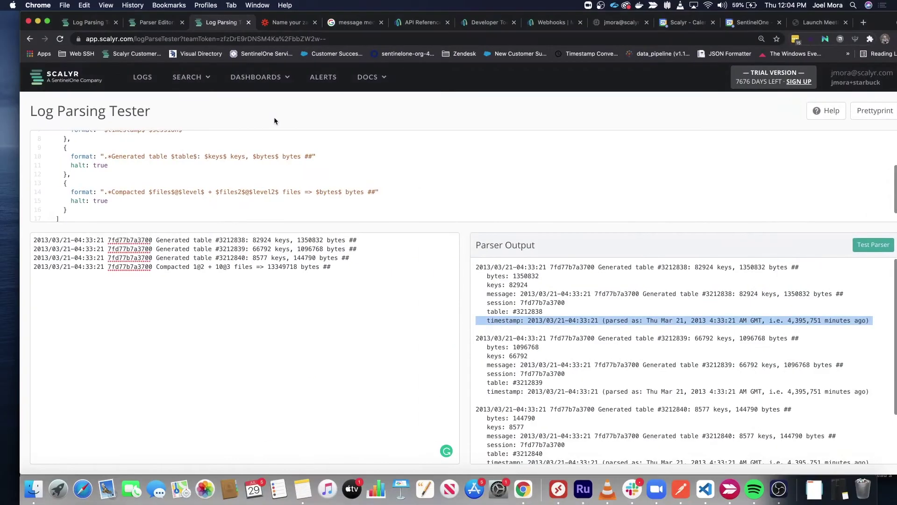
scroll(260, 139, "up", 3)
scroll(260, 139, "down", 4)
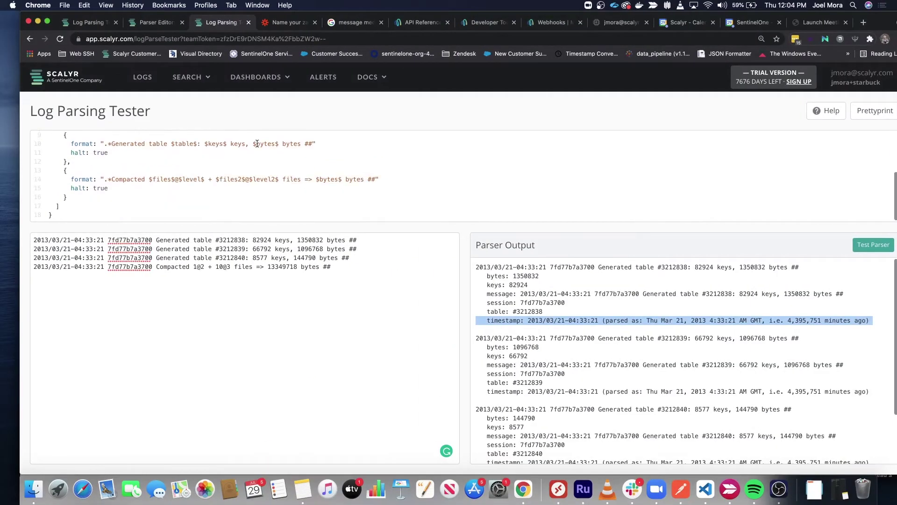
left_click(352, 270)
key("Return")
key("ctrl+v")
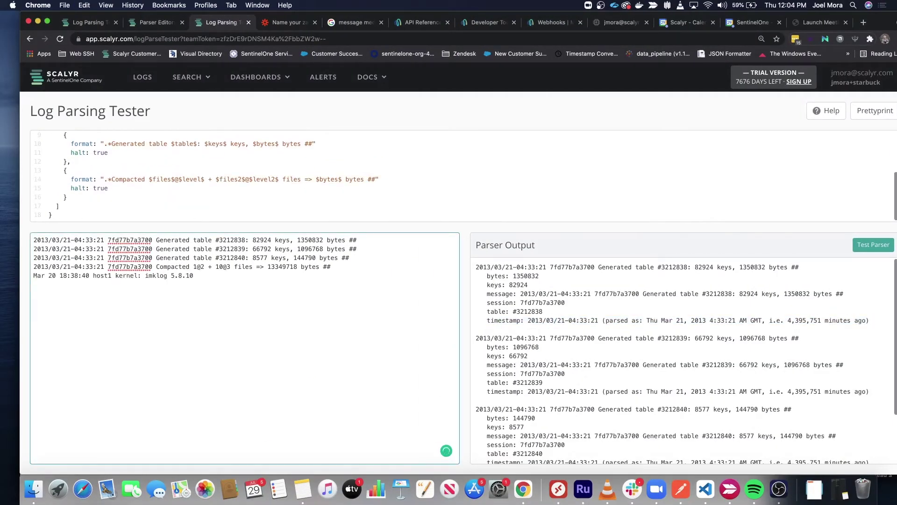
key("ctrl+v")
key("ctrl+v")
key("ctrl+v")
key("ctrl+v")
key("ctrl+v")
key("ctrl+v")
key("ctrl+v")
key("ctrl+v")
key("ctrl+v")
key("ctrl+v")
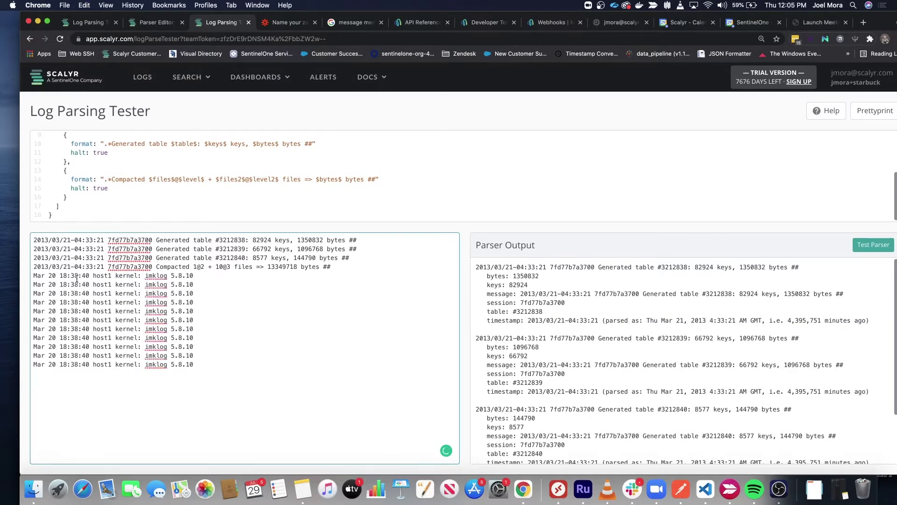
Step: Duplicate the Compacted block at the end of the formats list and set the copy's format to "Mar 20 18:38:40 host1 kernel: imklog 5.8.10"
left_click_drag(90, 275, 194, 275)
left_click(206, 276)
key("super+shift+Left")
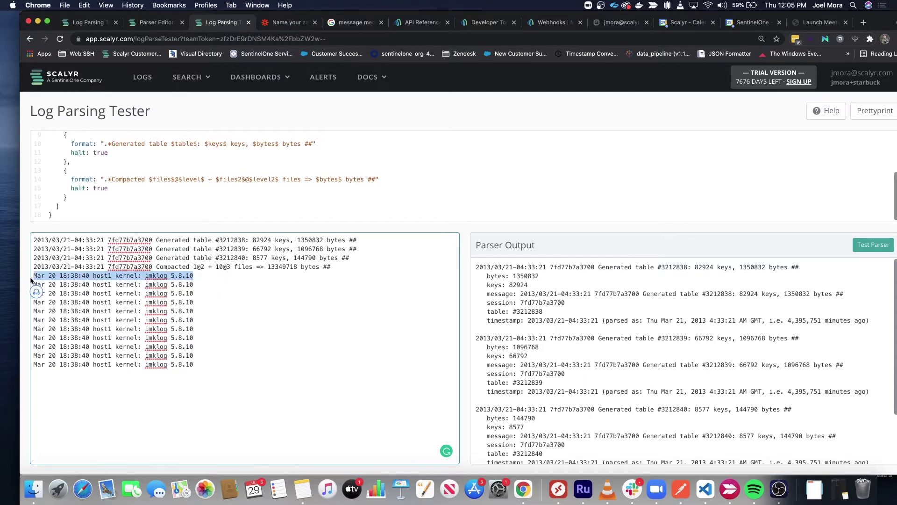
right_click(78, 192)
key("Escape")
left_click_drag(68, 197, 64, 170)
key("super+c")
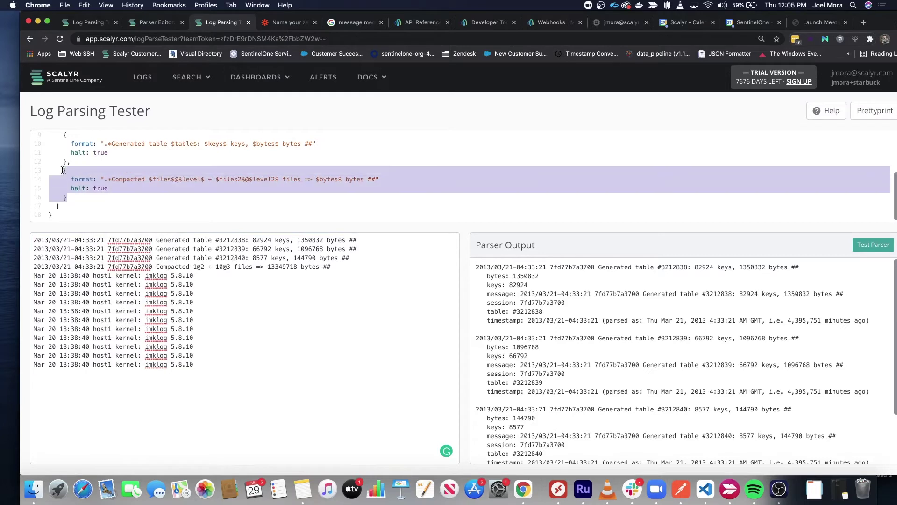
left_click(86, 200)
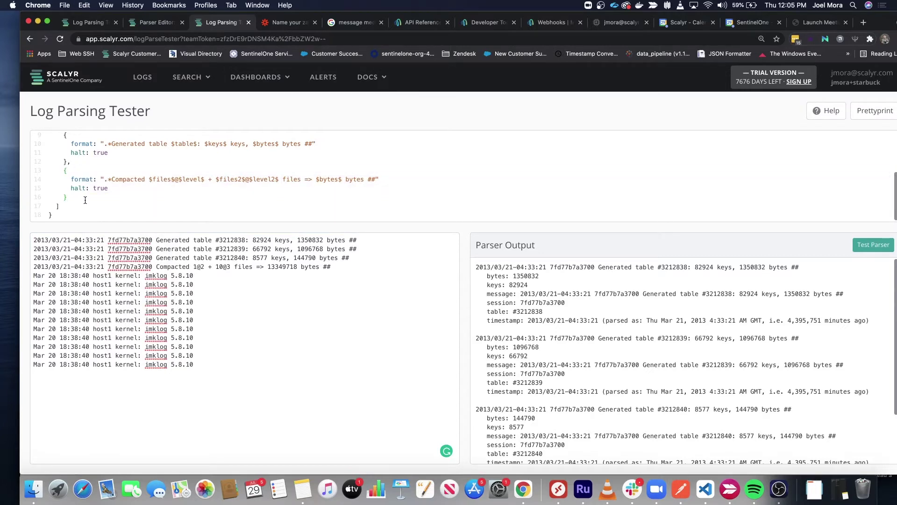
type(",")
key("Return")
key("super+v")
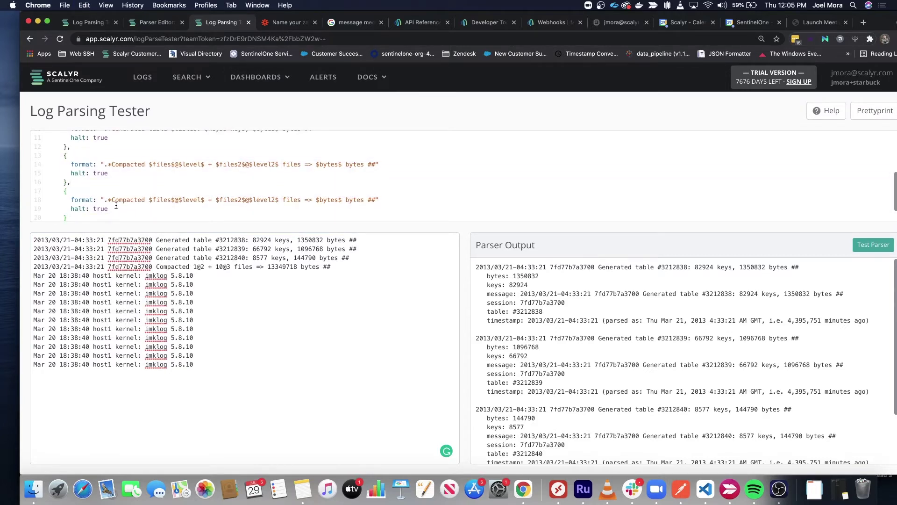
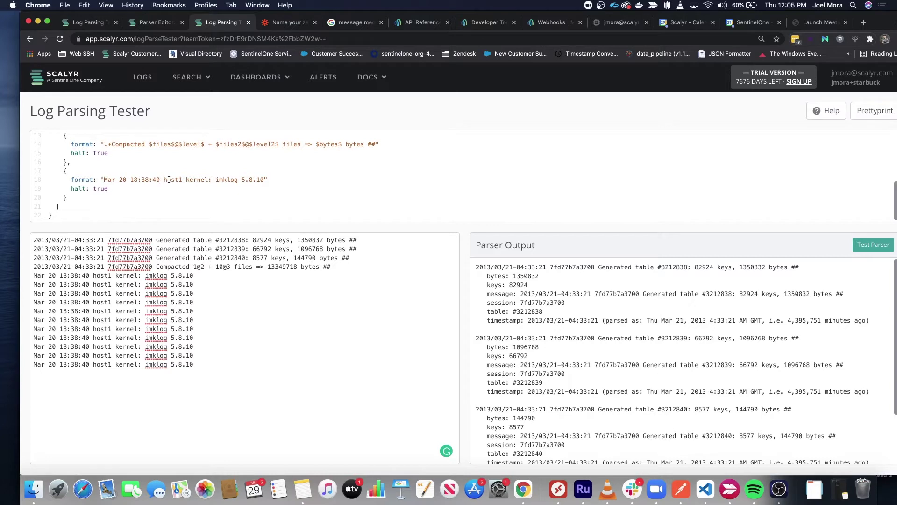
Step: Delimit the system log format's variable parts with dollar signs so it reads "$Mar 20 18:38:40$ $host1$ kernel: $imklog$ $5.8.10$"
scroll(204, 171, "down", 1)
type("$")
left_click(163, 181)
type("$")
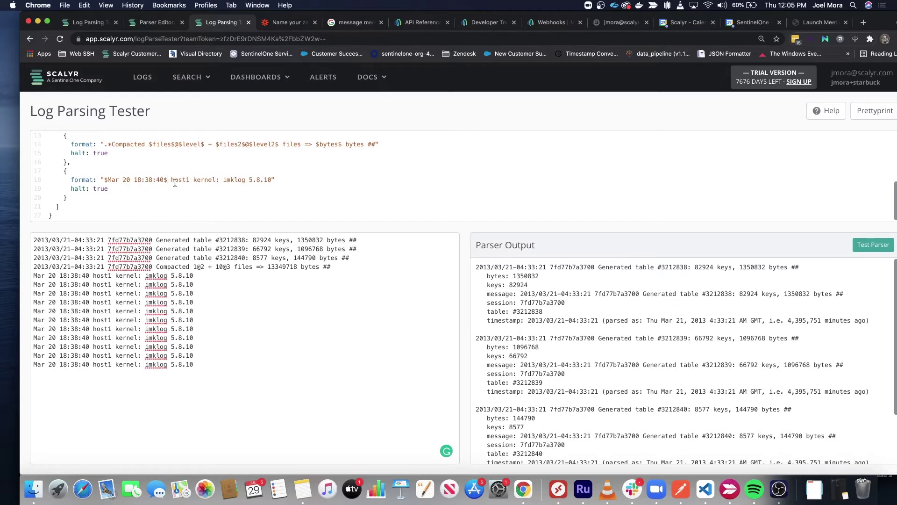
left_click(172, 180)
type("$ $")
left_click(230, 181)
type("$")
left_click(283, 180)
type("$")
double_click(257, 180)
type("$$")
key("Left")
scroll(122, 144, "up", 3)
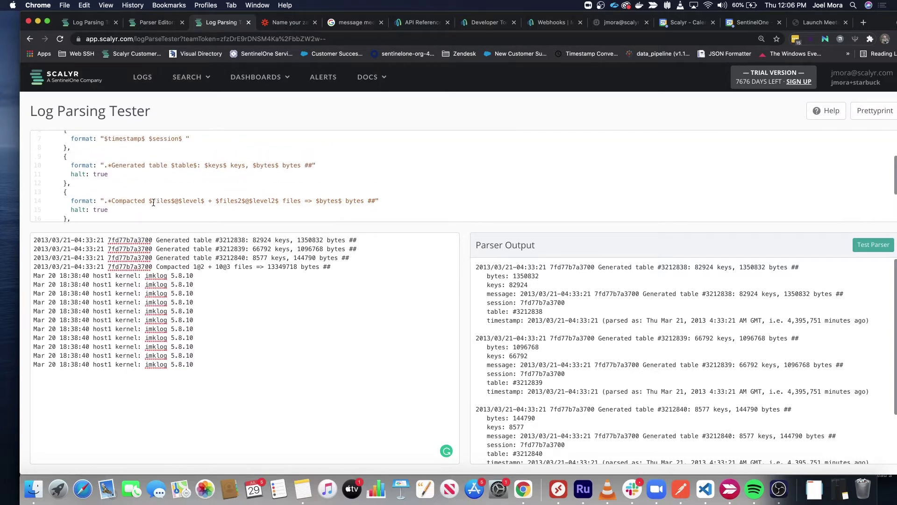
scroll(151, 201, "down", 2)
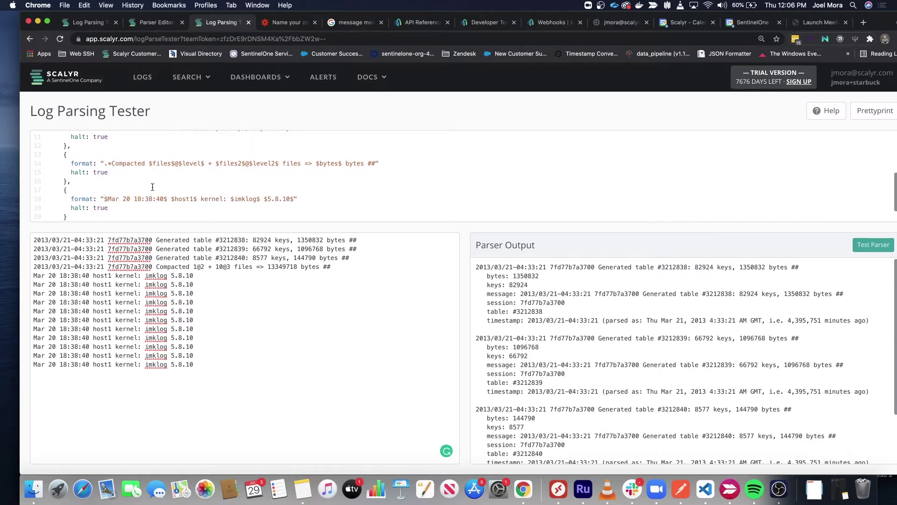
Step: Replace "Mar 20 18:38:40" between the dollar signs of the system log format with the field name timestamp
left_click_drag(107, 199, 163, 200)
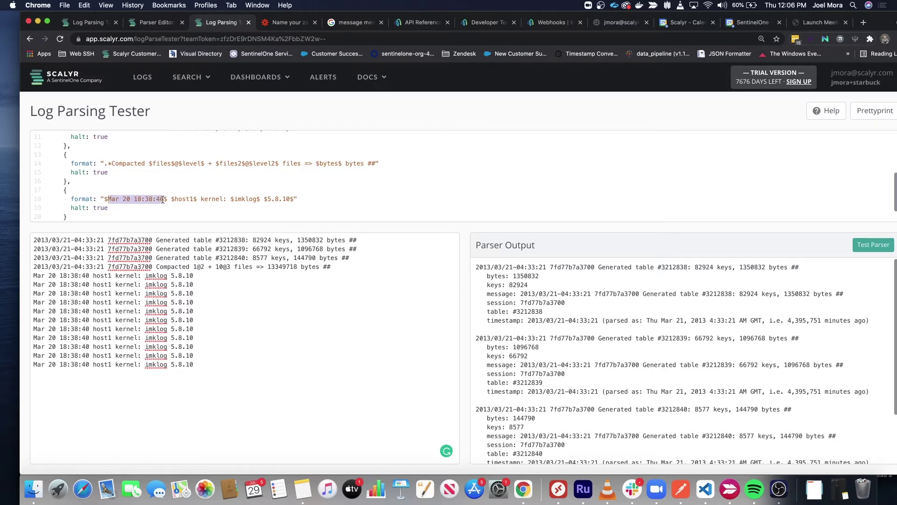
left_click(117, 199)
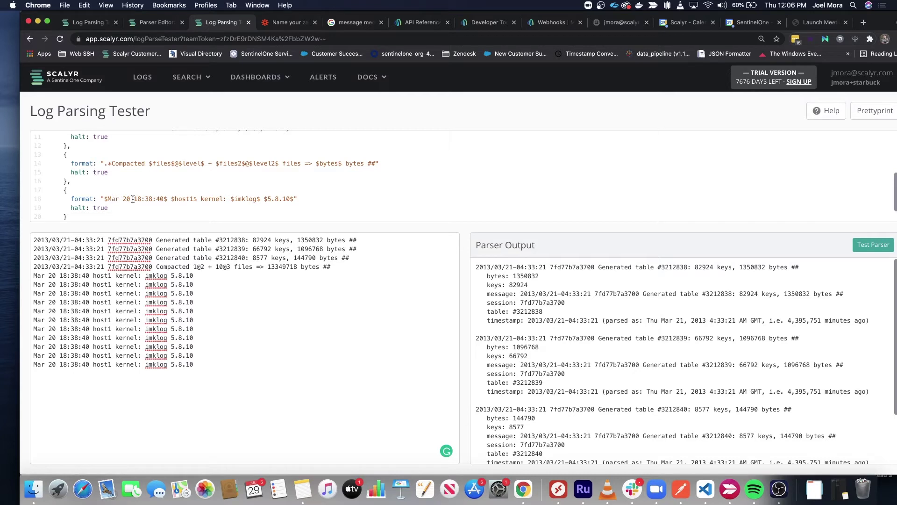
left_click_drag(164, 199, 108, 199)
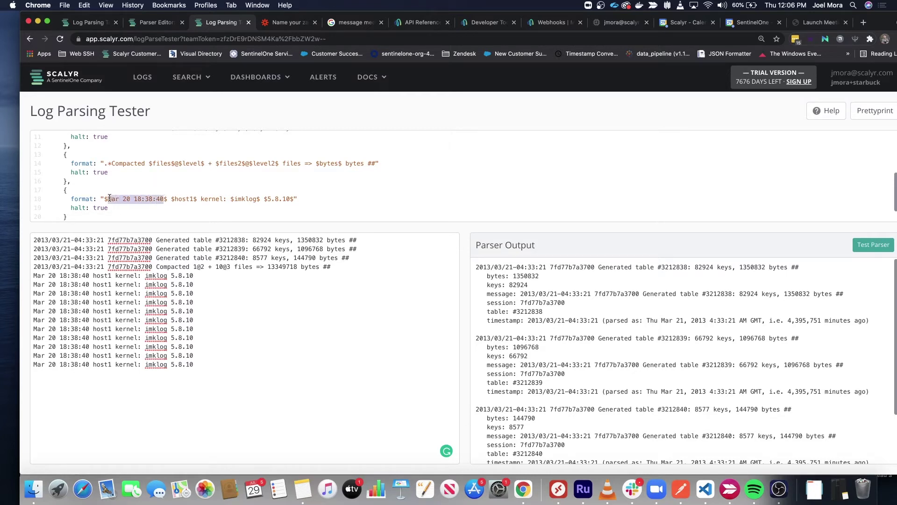
type("timestamp")
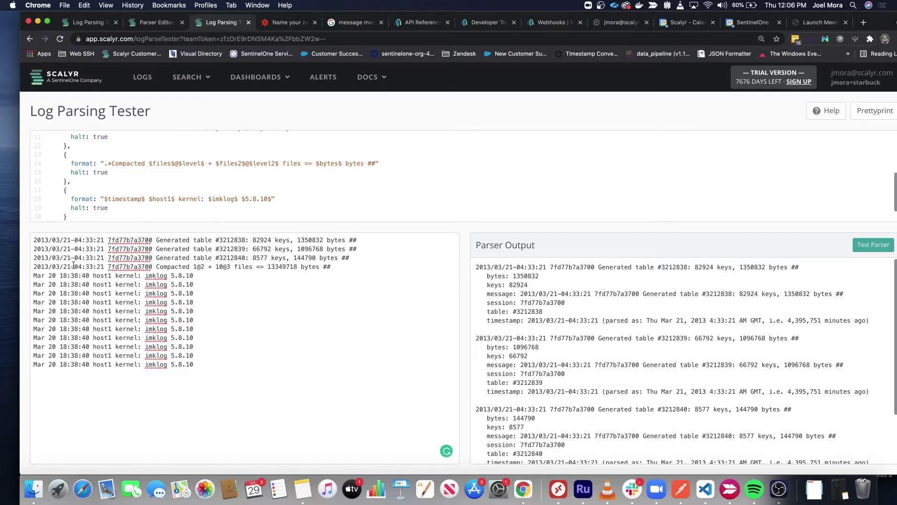
Step: Enclose the date and time of the first system log sample line in parentheses, as "(Mar 20 18:38:40)"
left_click(35, 276)
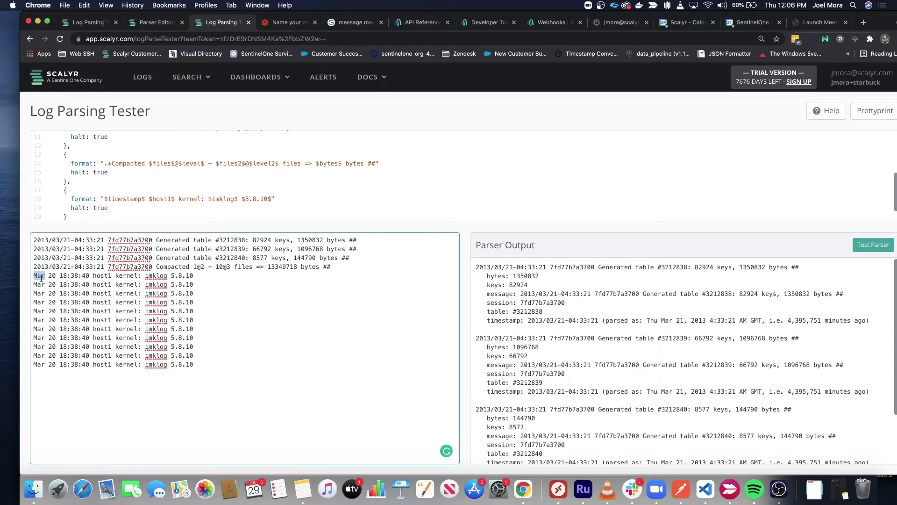
left_click_drag(32, 276, 47, 277)
left_click(92, 276)
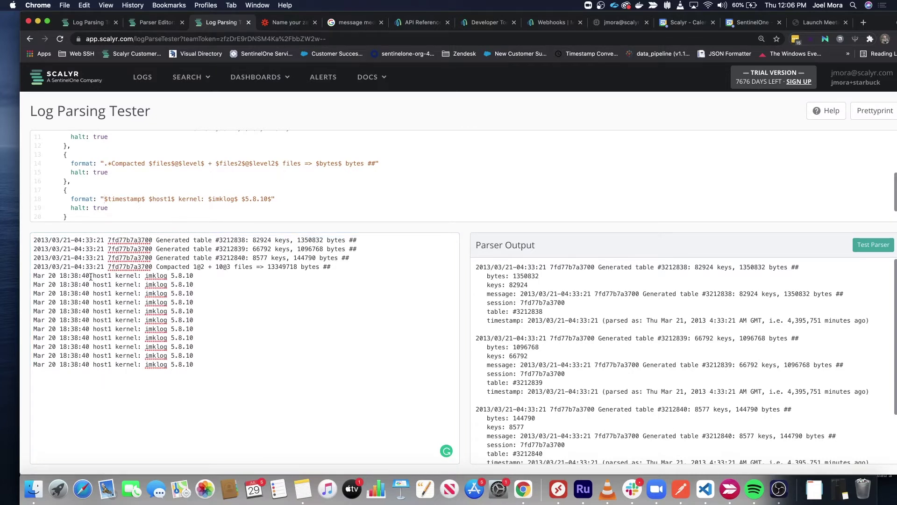
key("Left")
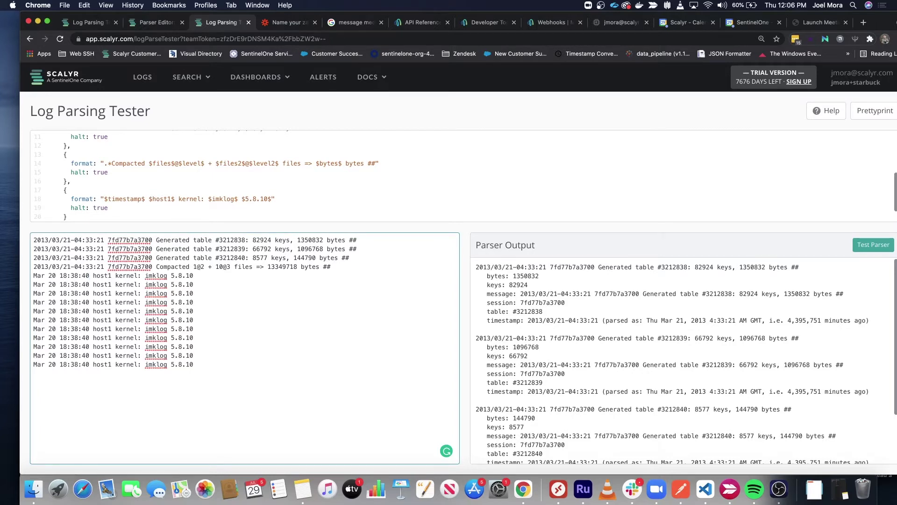
type(")")
key("Left")
key("Left")
key("Left")
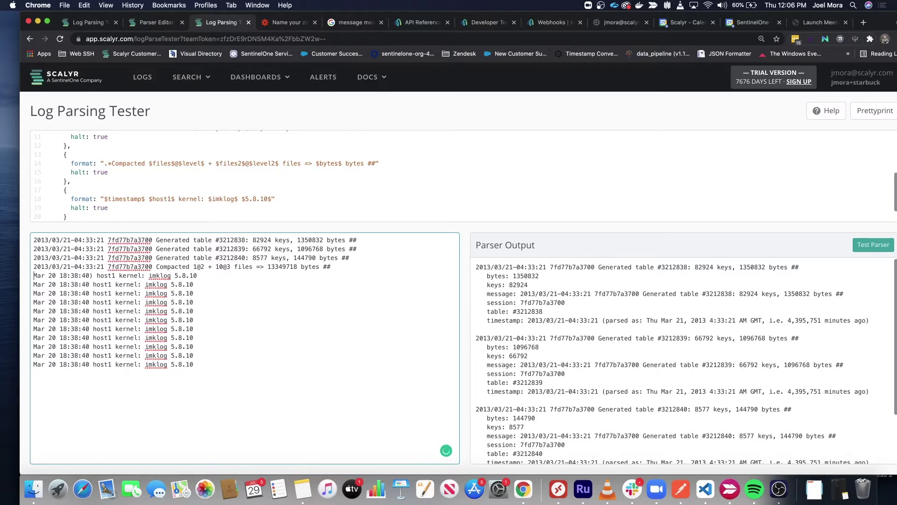
type("(")
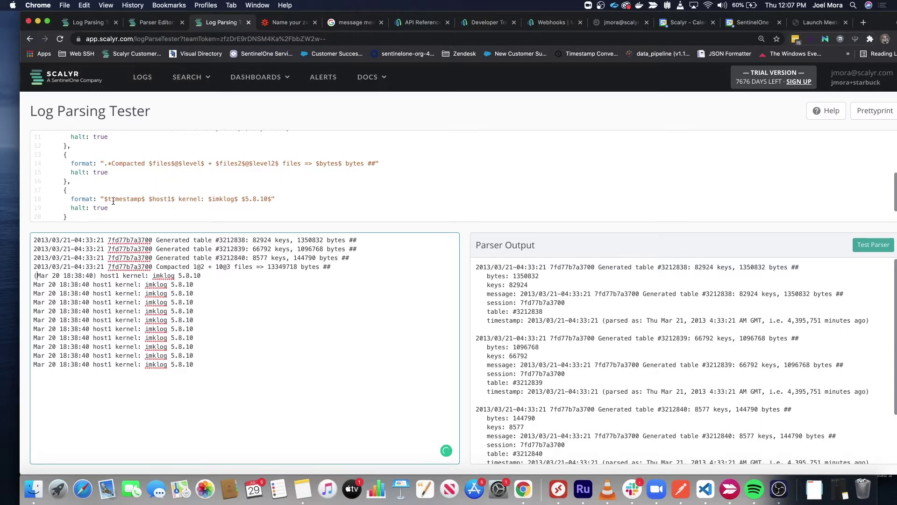
Step: Try enclosing the timestamp field of the system log format in escaped parentheses, as "\\($timestamp$\\)"
left_click(167, 214)
type("\\(")
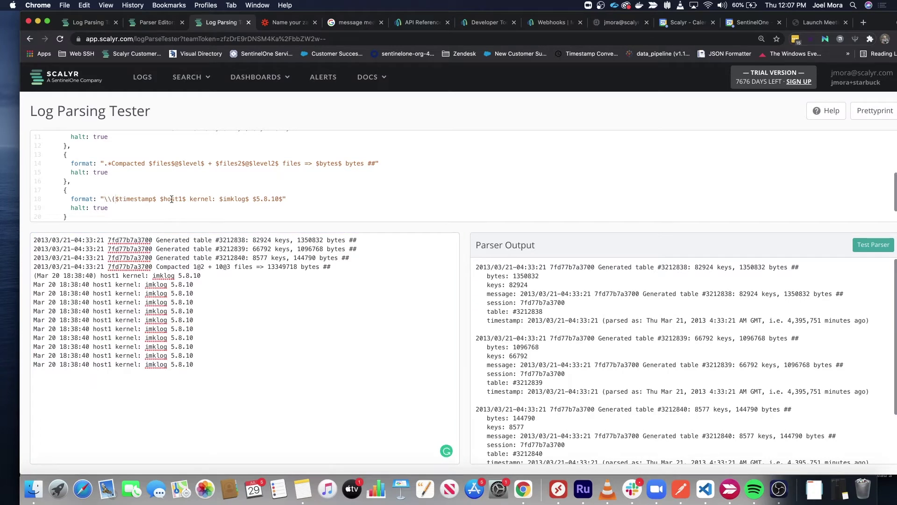
type("\\)")
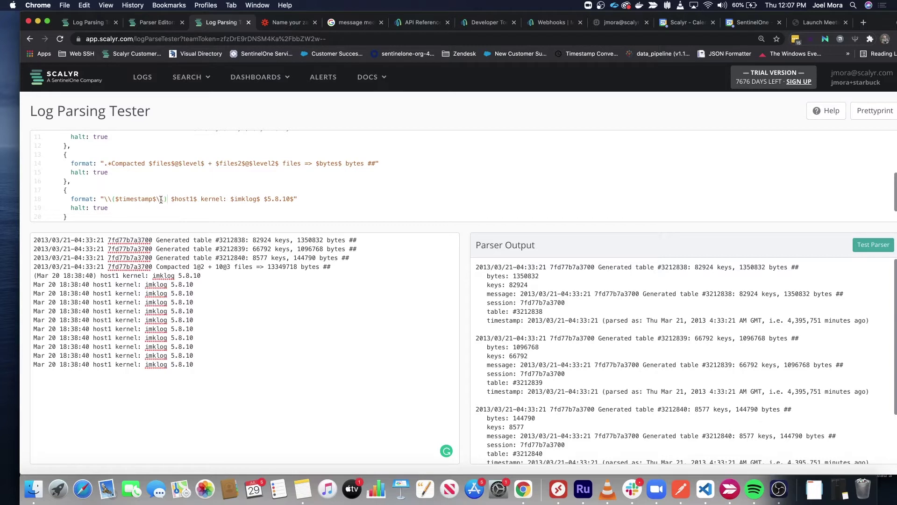
left_click_drag(155, 200, 114, 200)
left_click_drag(34, 289, 90, 287)
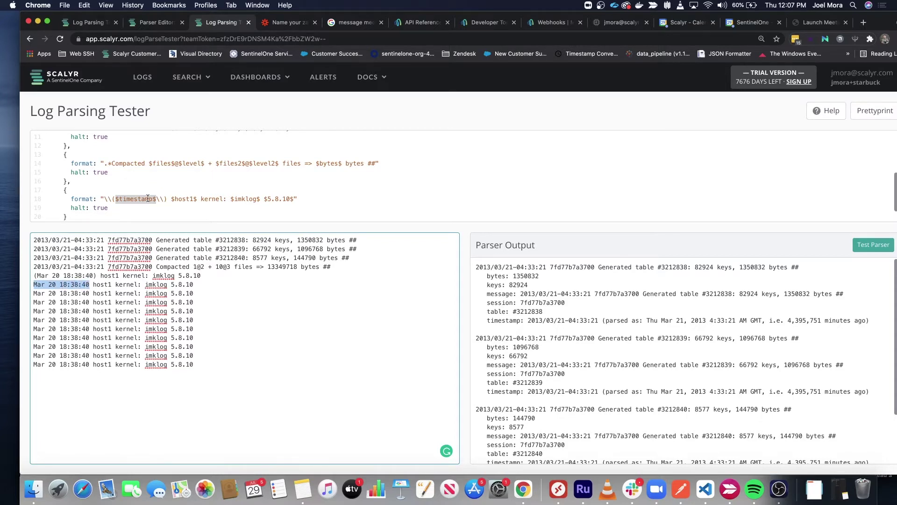
Step: Remove the escaped parentheses around $timestamp$ in the system log format
left_click(117, 199)
key("BackSpace")
key("BackSpace")
key("BackSpace")
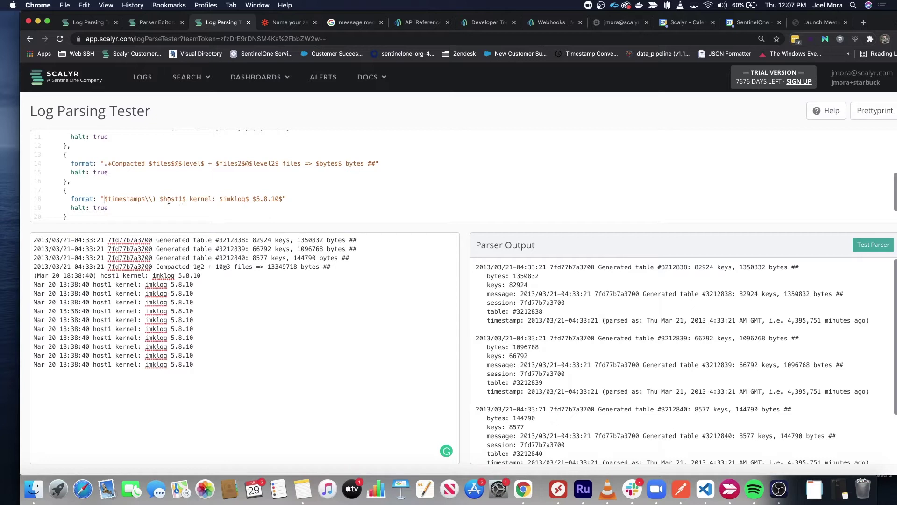
left_click(156, 200)
key("BackSpace")
key("BackSpace")
key("BackSpace")
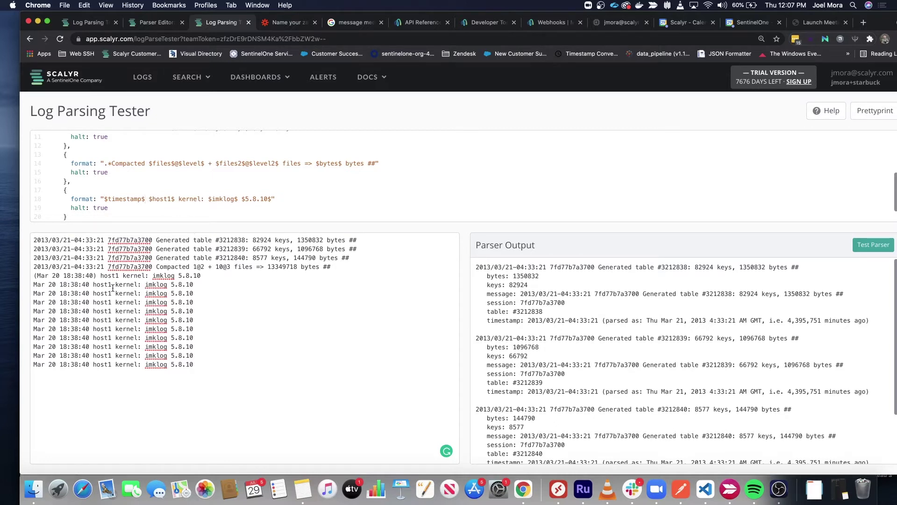
Step: Add an empty "patterns: { }" block directly above the formats list
mouse_move(94, 285)
left_mouse_down()
mouse_move(33, 286)
mouse_move(102, 284)
left_mouse_up()
left_click(35, 285)
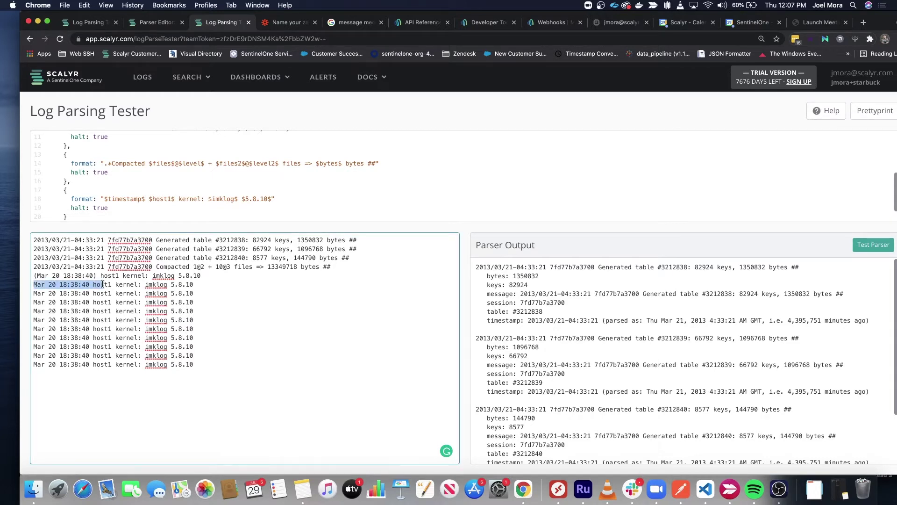
left_click(100, 285)
scroll(118, 188, "up", 3)
scroll(119, 187, "down", 2)
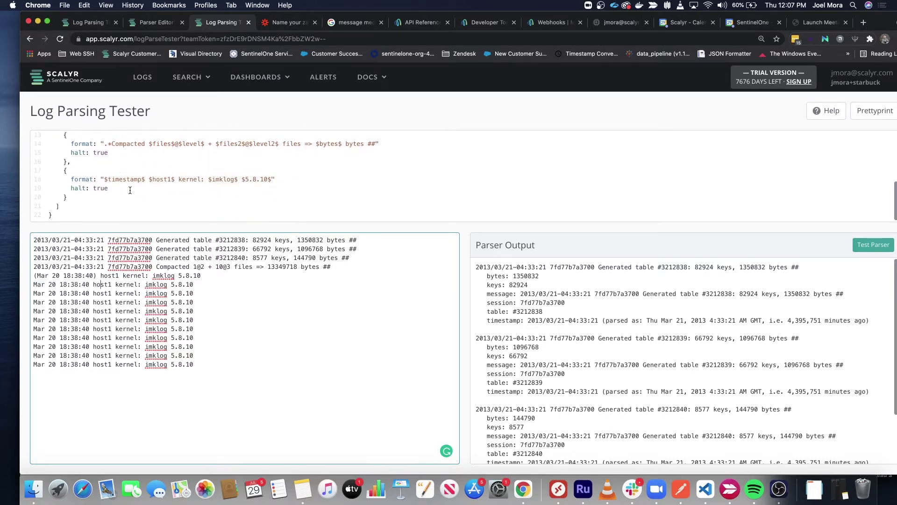
scroll(103, 162, "up", 5)
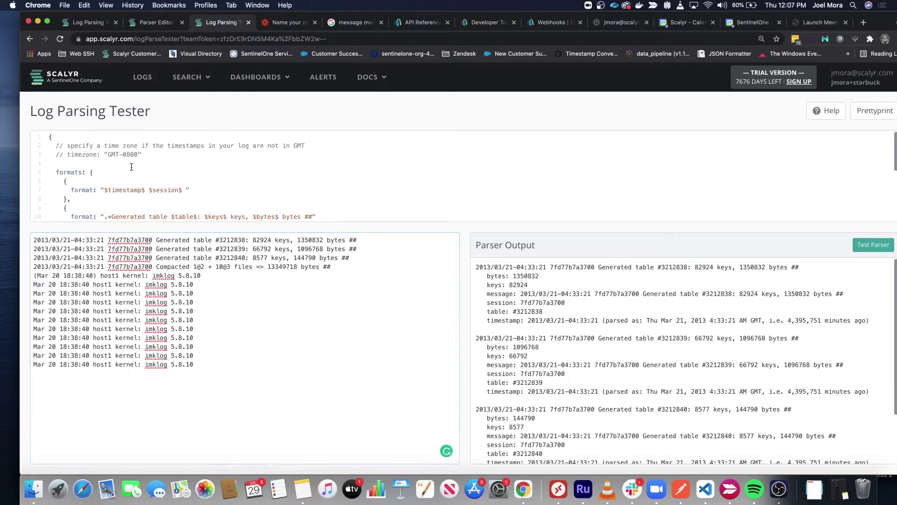
type("patterns: {")
key("Return")
key("Return")
key("Return")
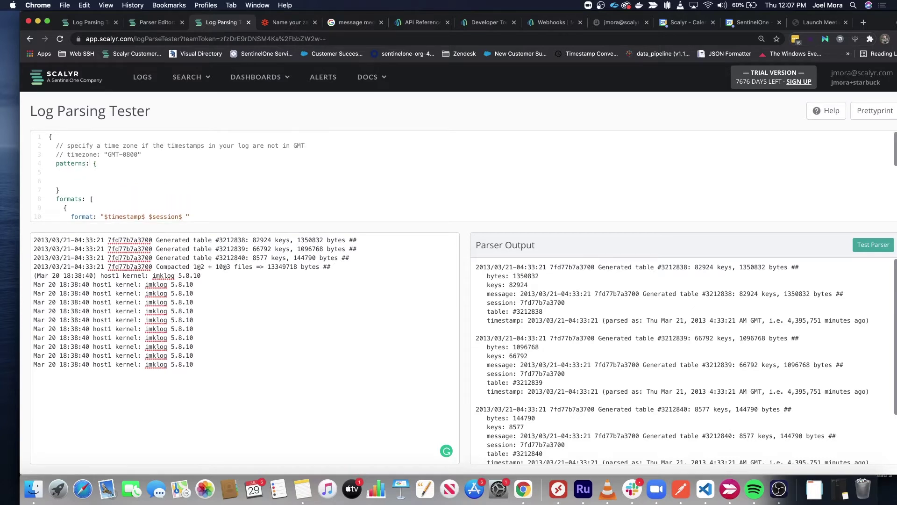
key("Delete")
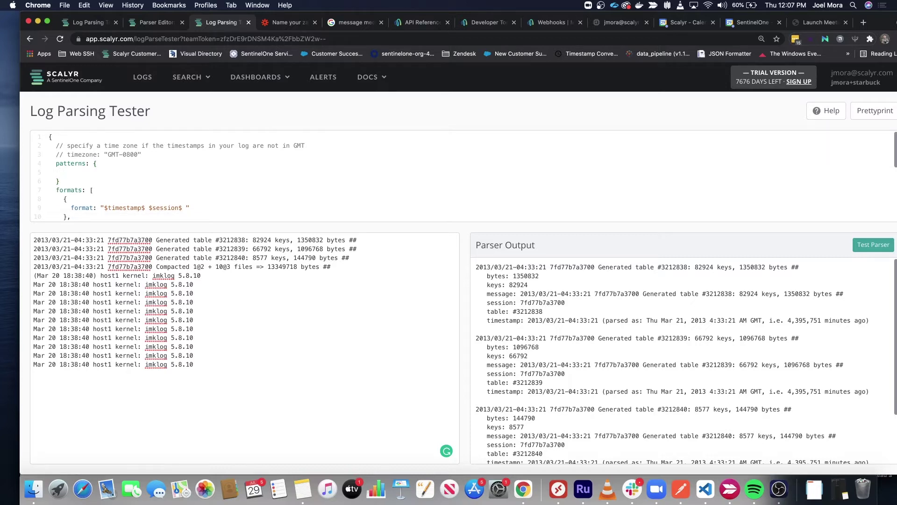
Step: Add a datetime pattern to the patterns block, using "Mar 20 18:38:40" copied from a system log sample line
type("datetime: \"")
left_click_drag(89, 285, 21, 286)
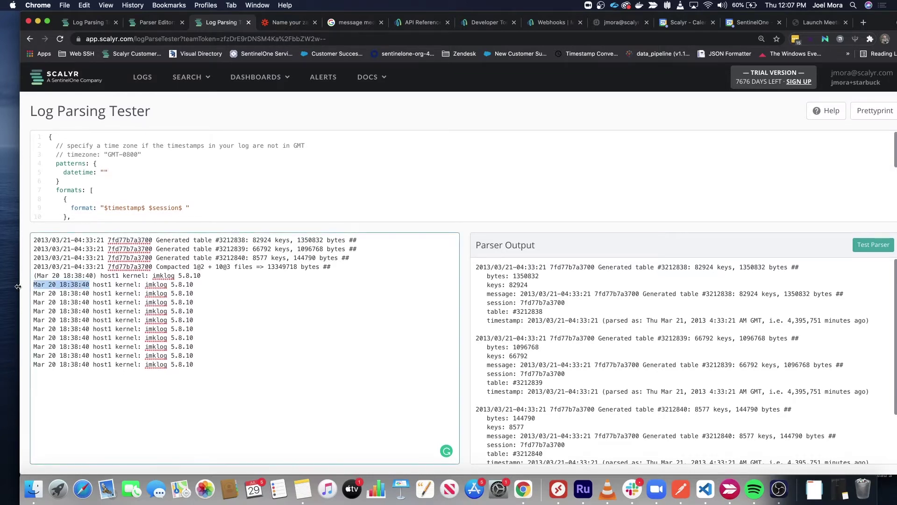
key("super+c")
left_click(103, 171)
key("super+v")
Step: Turn the datetime pattern's sample text into the regular expression "\\w+ \\d+ \\d+:\\d+:\\d+"
double_click(107, 171)
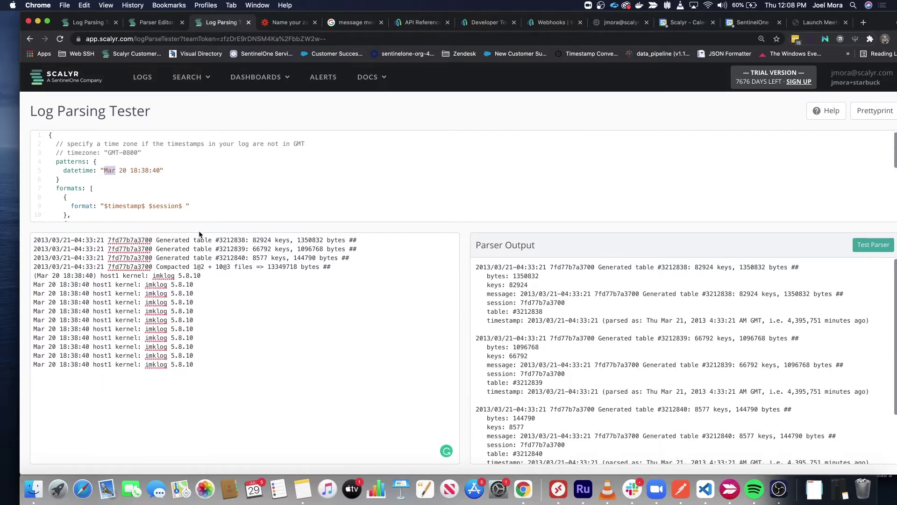
type("\\\\d+")
key("Left")
key("BackSpace")
key("BackSpace")
type("w")
type("\\")
key("BackSpace")
key("BackSpace")
type("\\\\d+")
key("Right")
key("Right")
key("Right")
key("BackSpace")
key("BackSpace")
type("\\\\d+")
key("Right")
key("Right")
key("Right")
key("BackSpace")
key("BackSpace")
type("\\\\d+")
key("BackSpace")
key("BackSpace")
type("\\\\d+")
Step: Assign the datetime pattern to the system log format's timestamp field so it reads "$timestamp=datetime$"
double_click(83, 170)
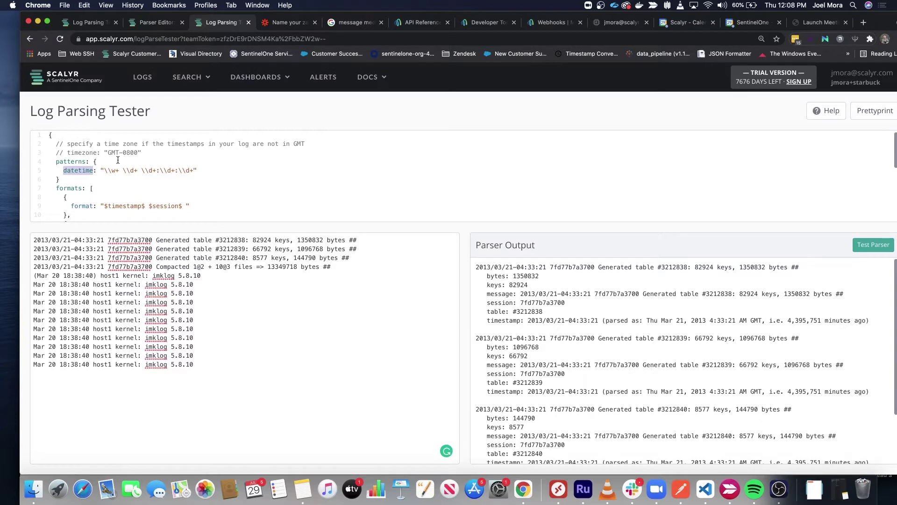
scroll(141, 187, "down", 2)
left_click(141, 187)
scroll(138, 184, "down", 5)
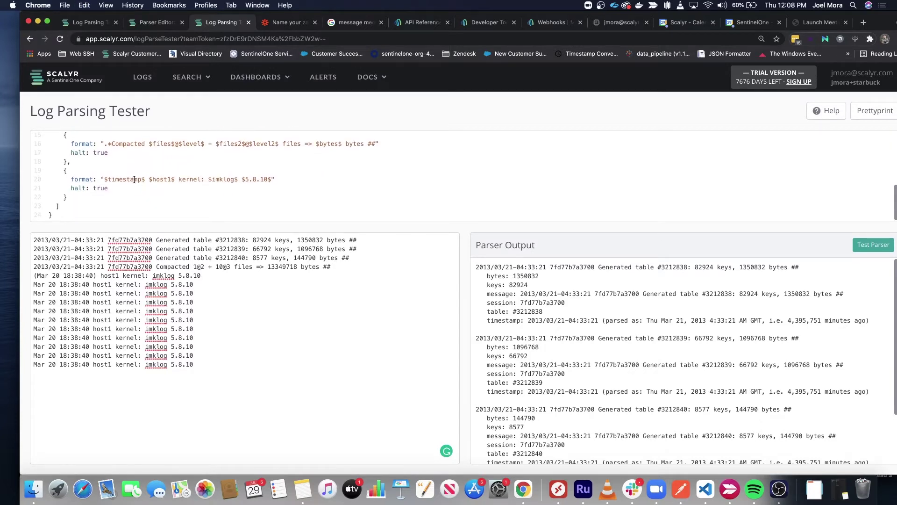
type("=")
key("cmd+v")
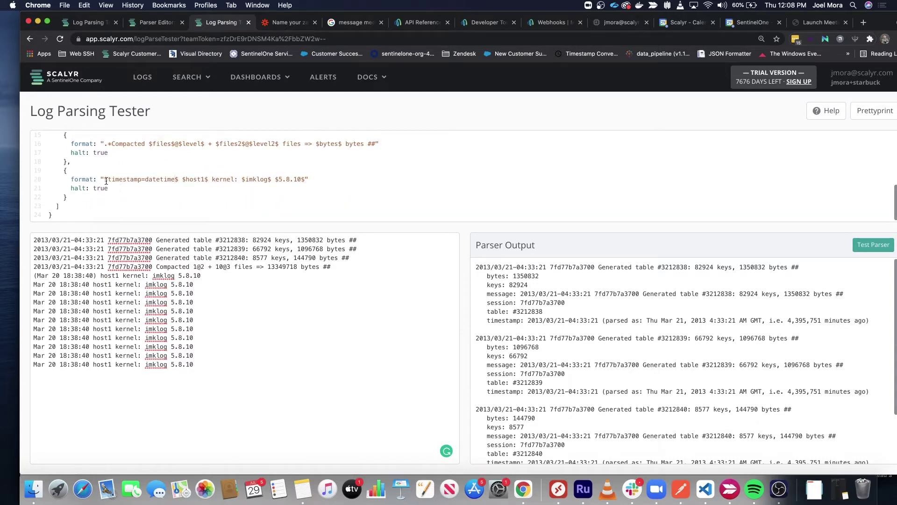
Step: Compare the system log format's $timestamp=datetime$ field with the date in the sample line and test the parser
left_click_drag(122, 179, 179, 179)
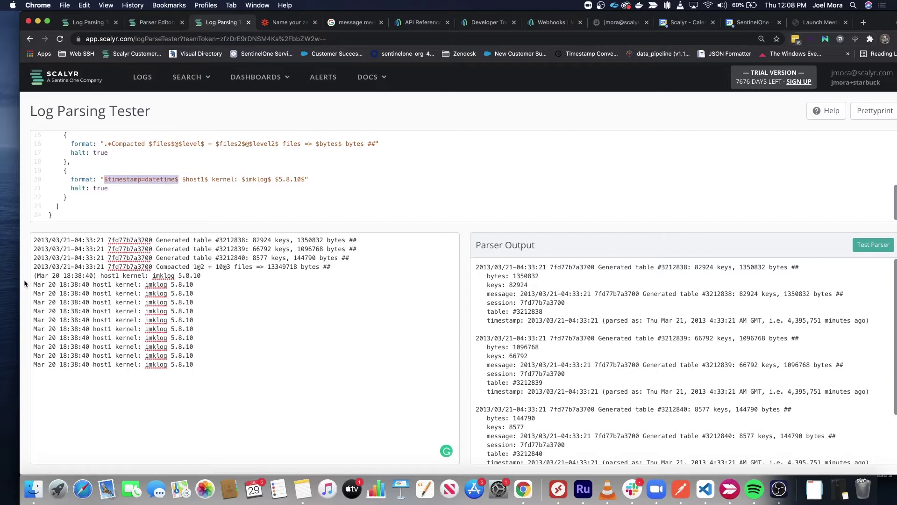
left_click_drag(34, 283, 89, 286)
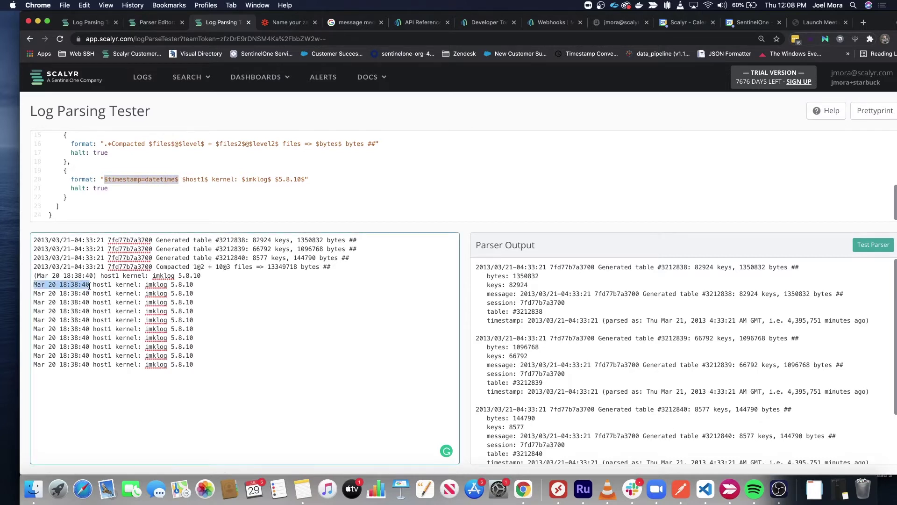
left_click(90, 285)
double_click(102, 285)
left_click(123, 285)
scroll(268, 215, "up", 1)
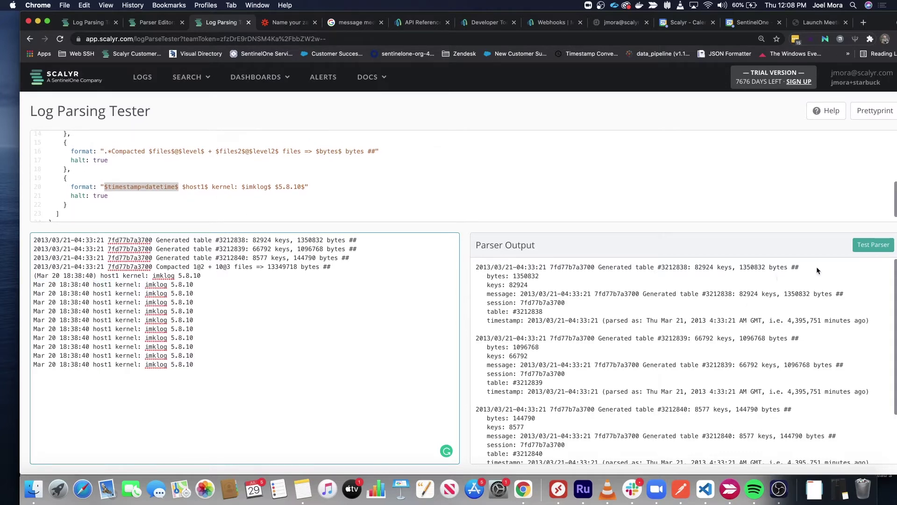
left_click(874, 245)
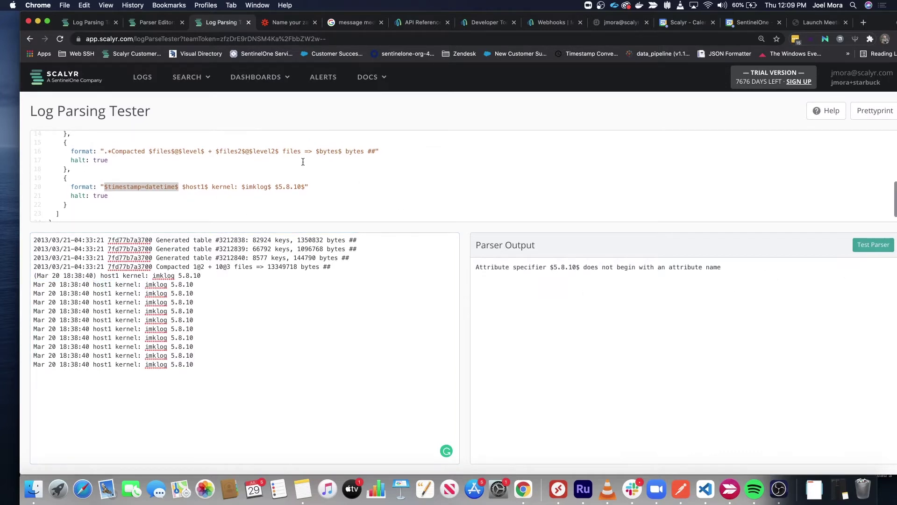
Step: Rename the system log format's last two fields so it ends with "kernel: $kernel$ $version$"
scroll(259, 172, "up", 3)
scroll(259, 173, "down", 1)
left_click_drag(301, 204, 282, 204)
type("version")
left_click(272, 204)
key("BackSpace")
key("BackSpace")
key("BackSpace")
key("BackSpace")
key("BackSpace")
key("BackSpace")
type("kernel")
Step: Test the parser again and examine the timestamp field of the system log entries in the output
left_click(873, 245)
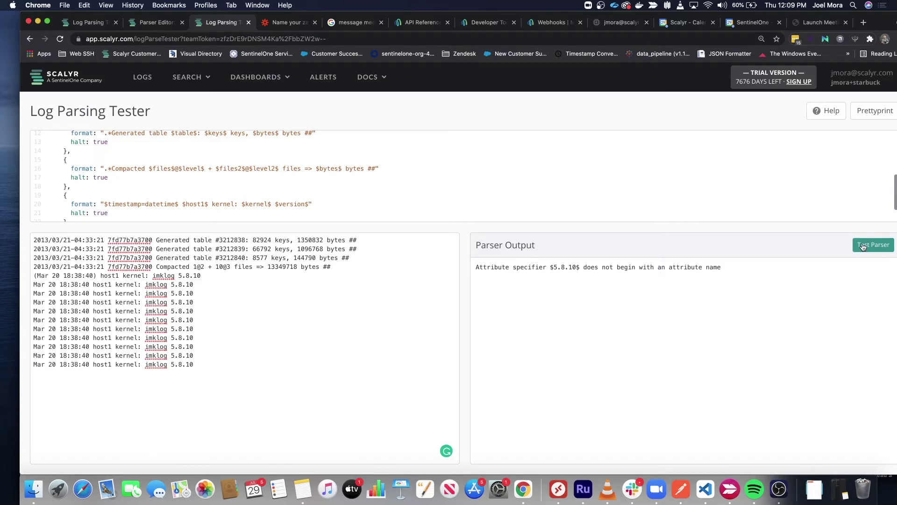
scroll(617, 369, "down", 15)
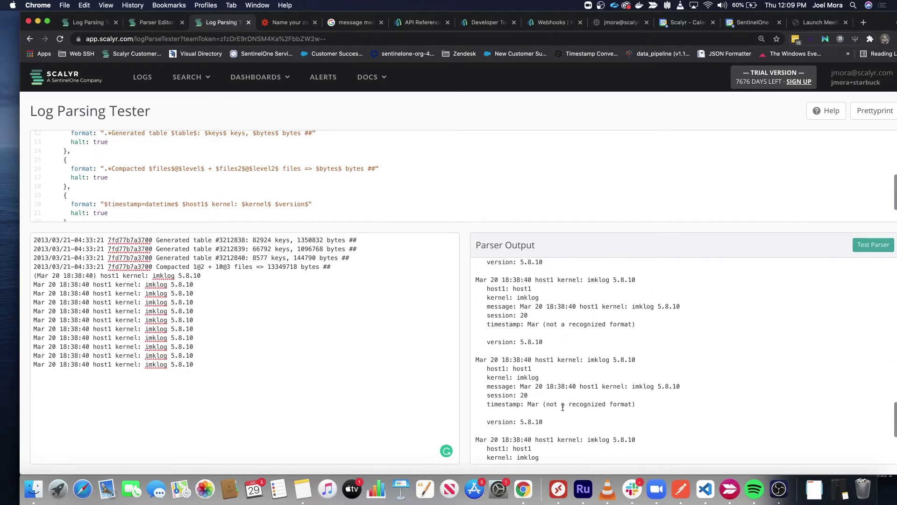
double_click(510, 404)
double_click(533, 404)
Step: Copy the "$timestamp$ $session$ " format block and delete it from the start of the formats list
scroll(211, 160, "up", 5)
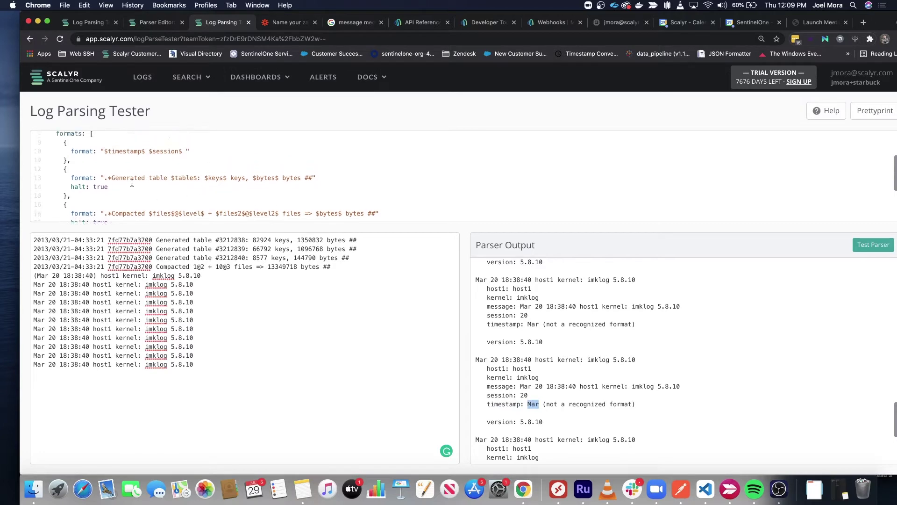
left_click_drag(63, 146, 72, 165)
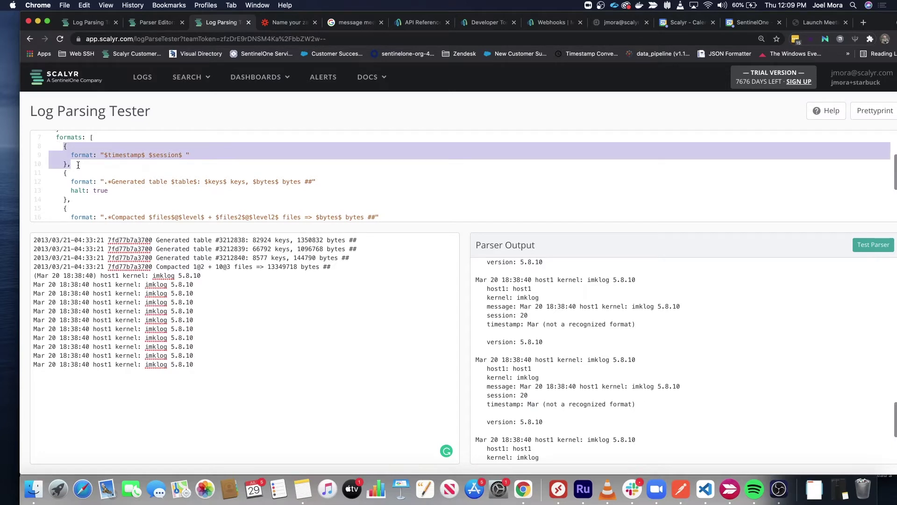
left_click(108, 155)
left_click_drag(106, 156, 183, 157)
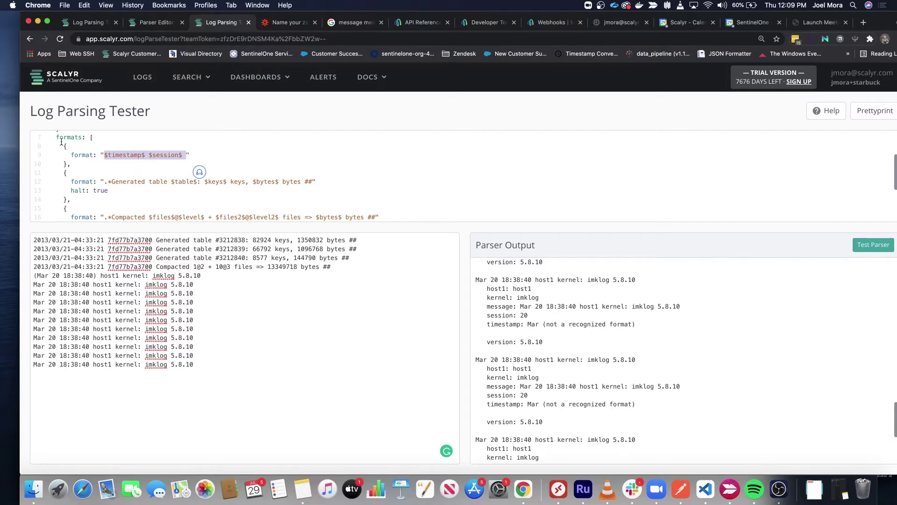
left_click_drag(61, 143, 78, 165)
key("super+c")
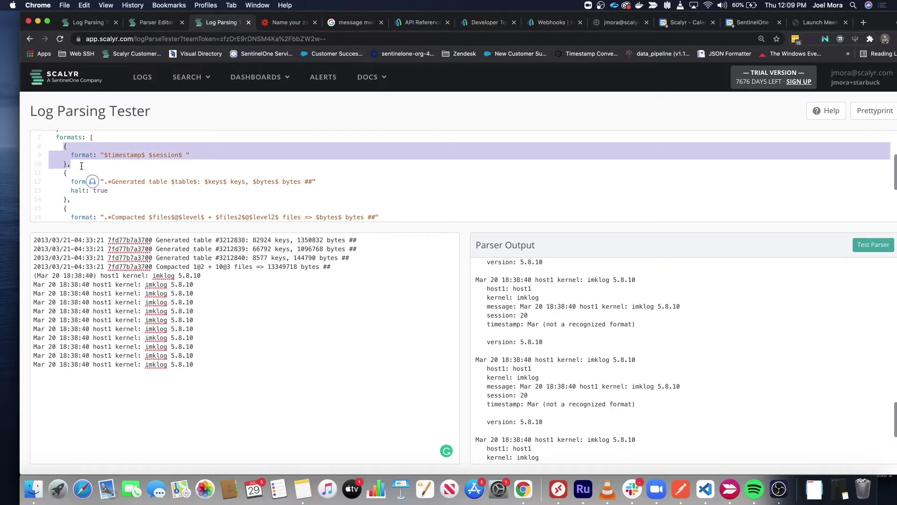
key("BackSpace")
scroll(178, 164, "down", 2)
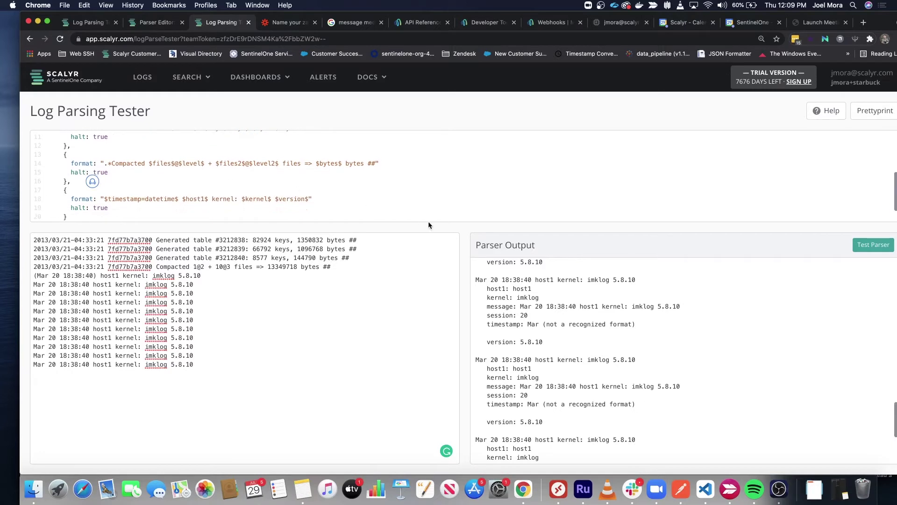
Step: Paste the "$timestamp$ $session$ " format block at the end of the formats list, below the system log format
scroll(411, 220, "down", 1)
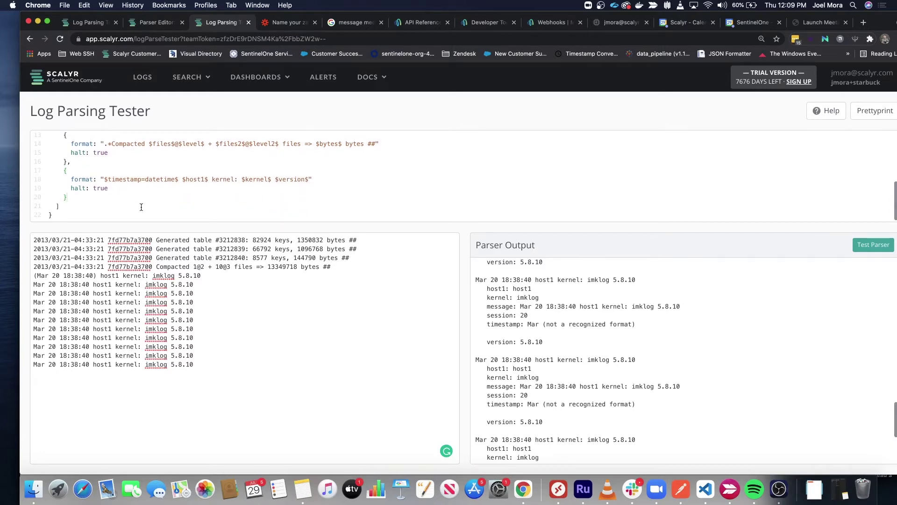
key("super+v")
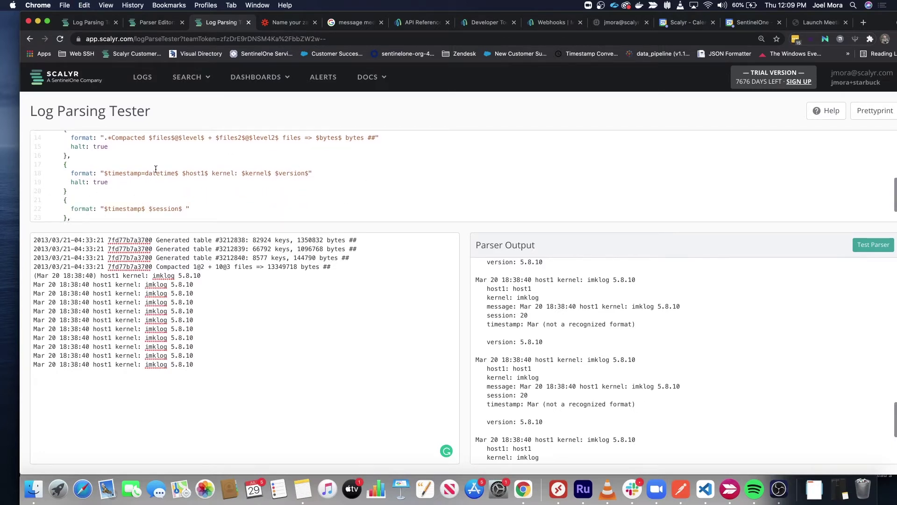
Step: Delete the "halt: true" lines from the Generated table and Compacted formats, including the leftover blank lines
scroll(155, 168, "up", 5)
scroll(155, 168, "down", 1)
left_click_drag(108, 187, 10, 190)
left_click(31, 191)
scroll(141, 182, "down", 3)
left_click_drag(133, 163, 50, 164)
key("BackSpace")
scroll(124, 172, "up", 3)
key("BackSpace")
scroll(113, 190, "down", 3)
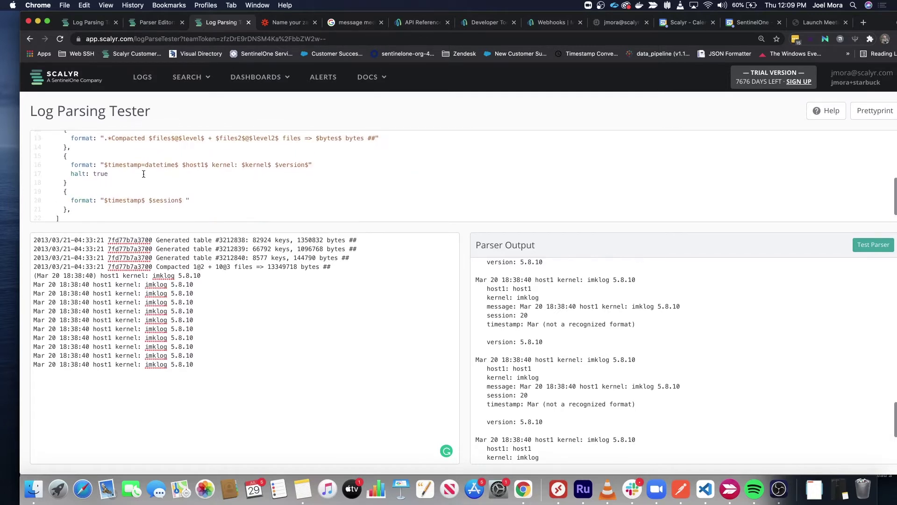
scroll(151, 176, "up", 3)
scroll(150, 176, "down", 3)
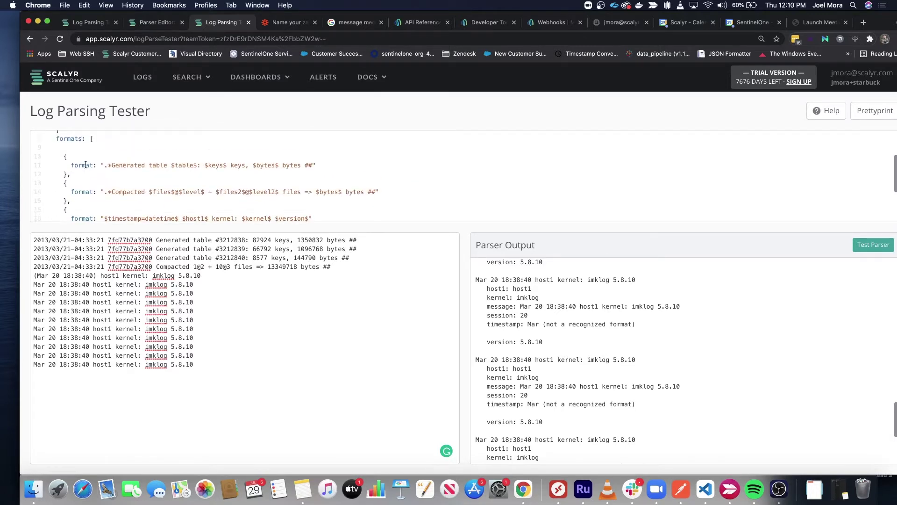
Step: Review the order of the format blocks against the sample lines, from the two LevelDB formats to the final "$timestamp$ $session$ " block
scroll(70, 160, "up", 3)
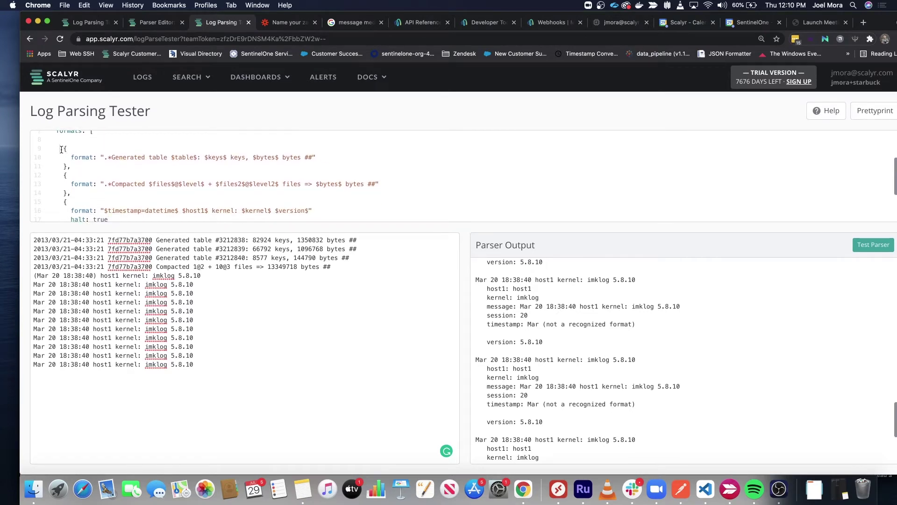
left_click_drag(61, 149, 71, 192)
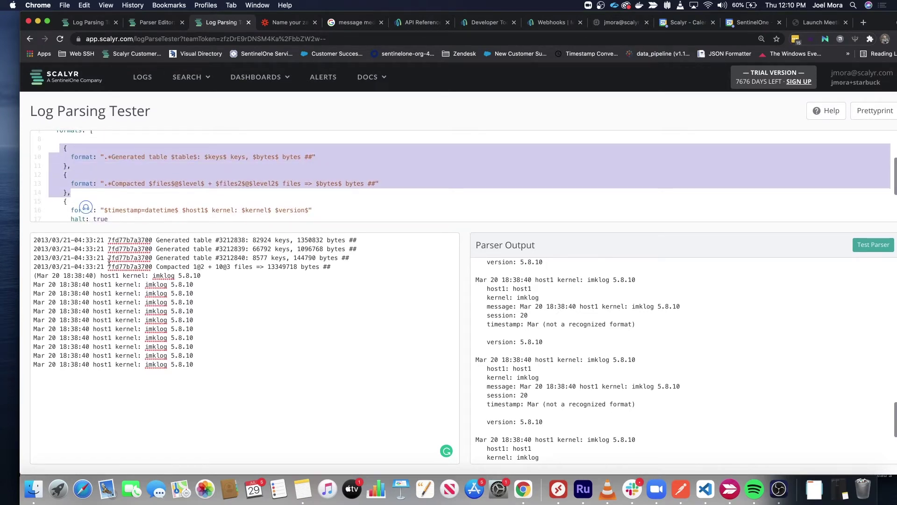
scroll(207, 158, "down", 1)
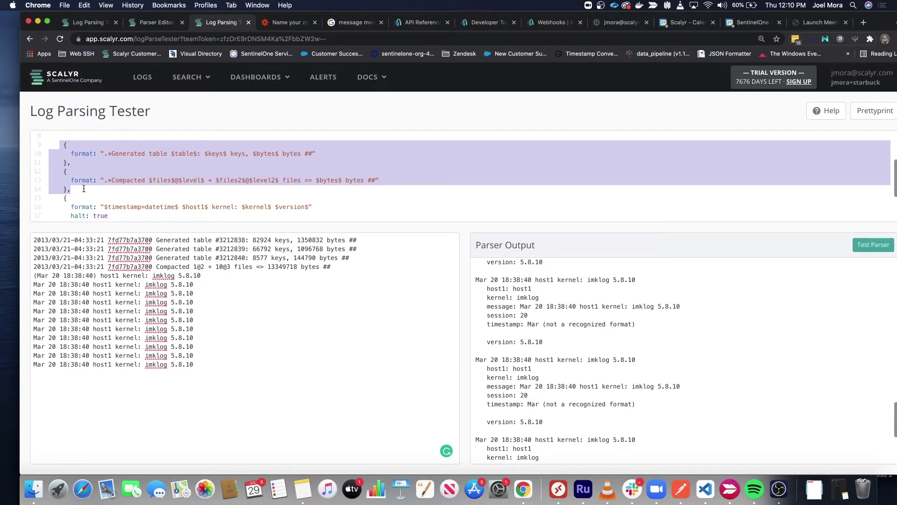
scroll(84, 188, "down", 3)
left_click_drag(64, 145, 68, 163)
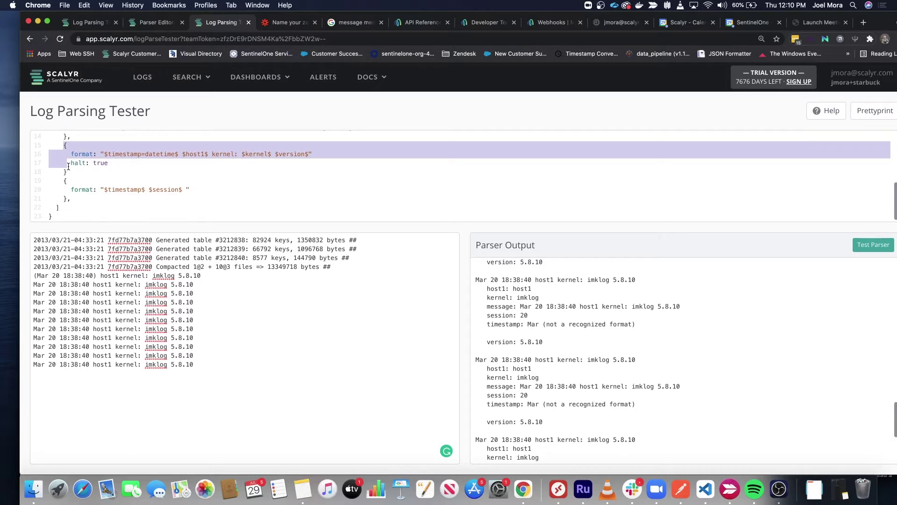
left_click_drag(216, 379, 33, 283)
left_click(123, 156)
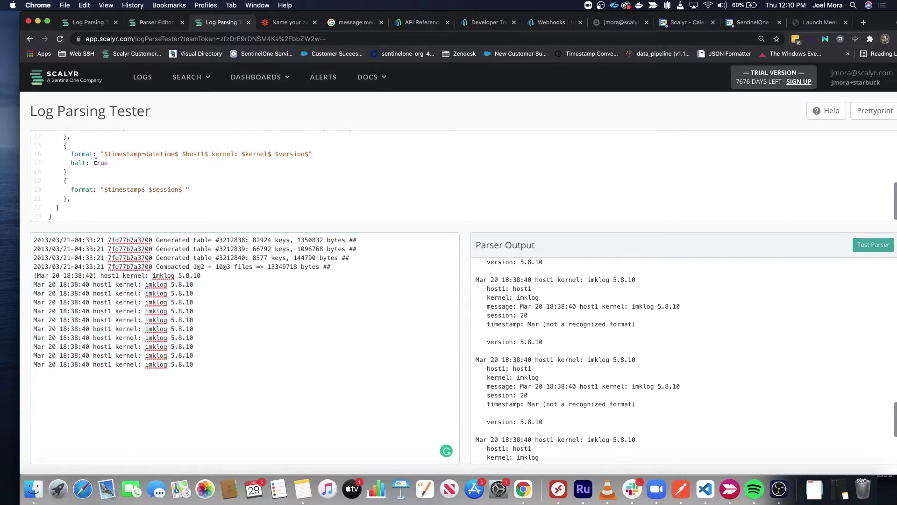
triple_click(95, 162)
left_click(63, 181)
left_click_drag(64, 181, 72, 203)
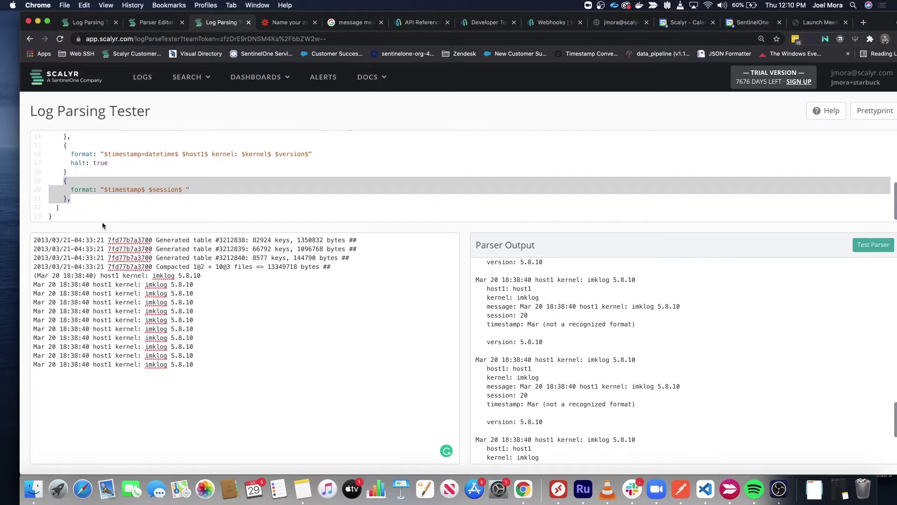
Step: Test the parser and examine the output entries for the Compacted line, the parenthesised line and the system log lines
left_click(867, 244)
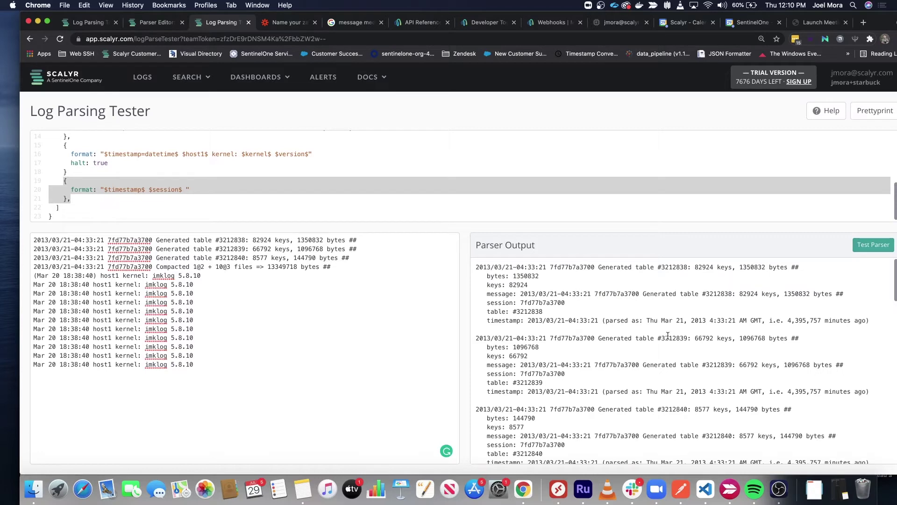
scroll(514, 358, "down", 5)
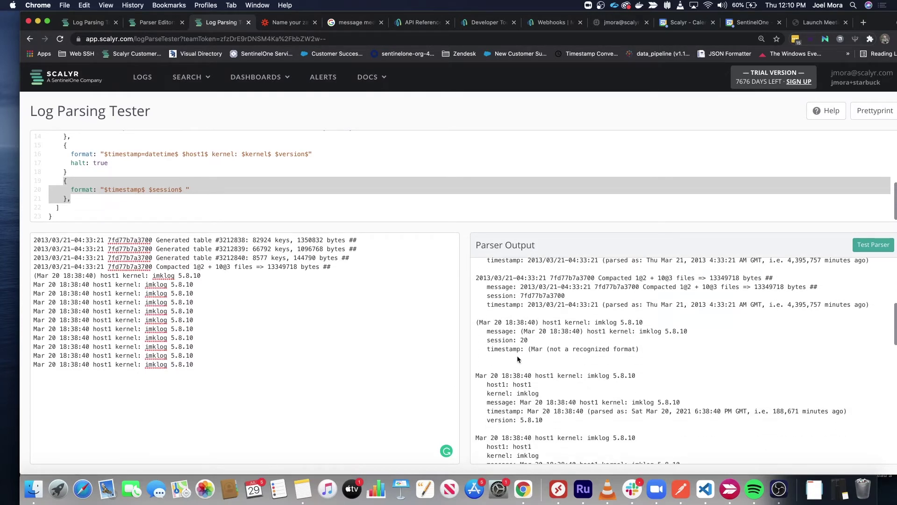
scroll(502, 363, "down", 1)
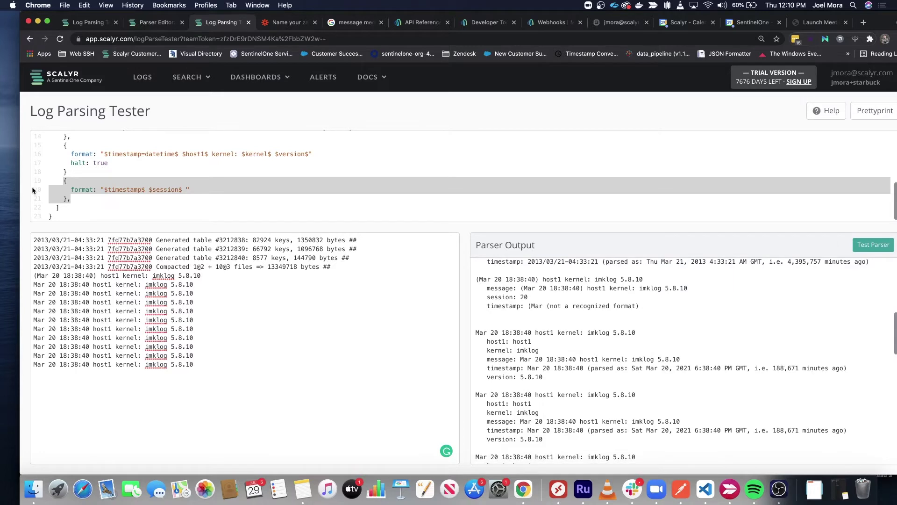
Step: Remove the parentheses around the first system log sample line's date so it reads "Mar 20 18:38:40 host1 kernel: imklog 5.8.10"
left_click(37, 275)
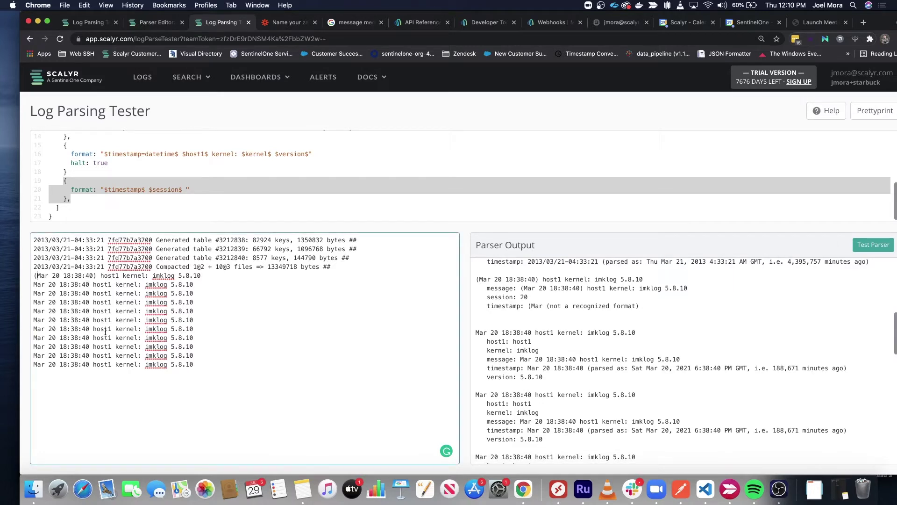
key("Delete")
left_click(93, 276)
key("BackSpace")
key("BackSpace")
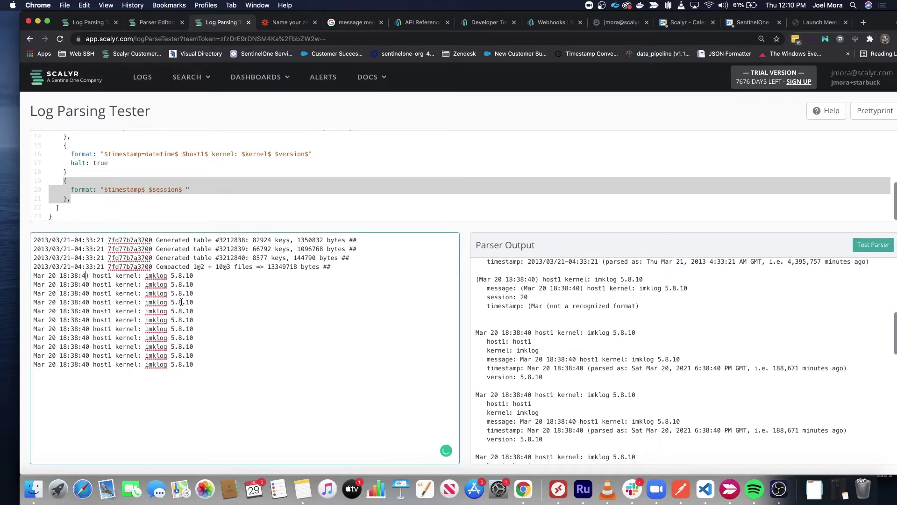
key("BackSpace")
type("0")
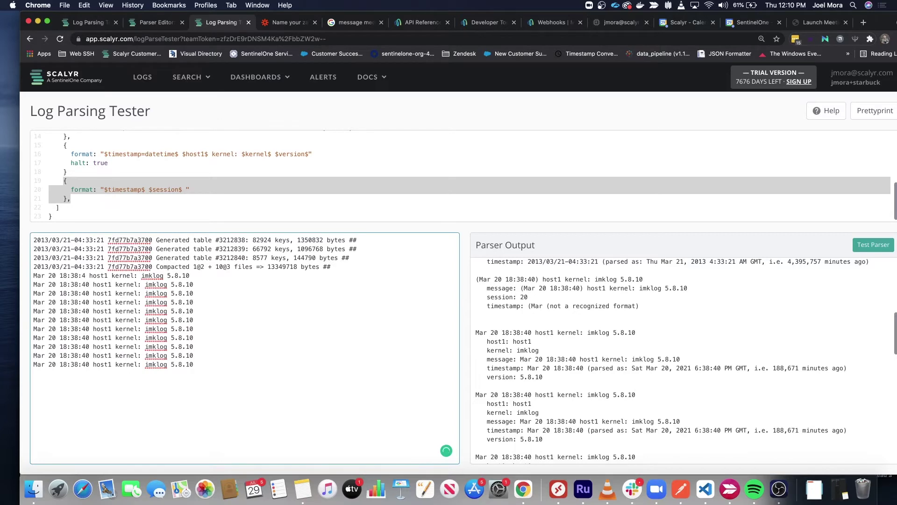
Step: Test the parser with the corrected sample line and examine the parsed timestamp of the system log entries
left_click(865, 248)
scroll(748, 322, "down", 15)
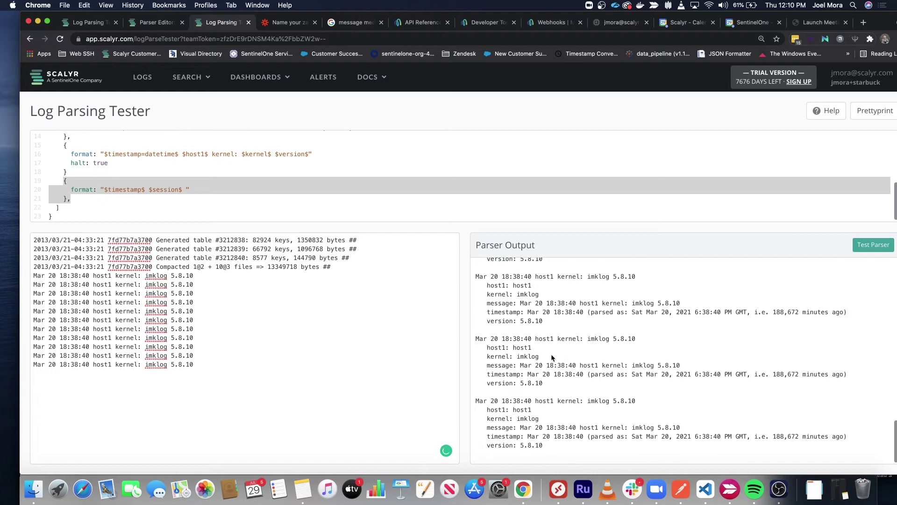
triple_click(539, 374)
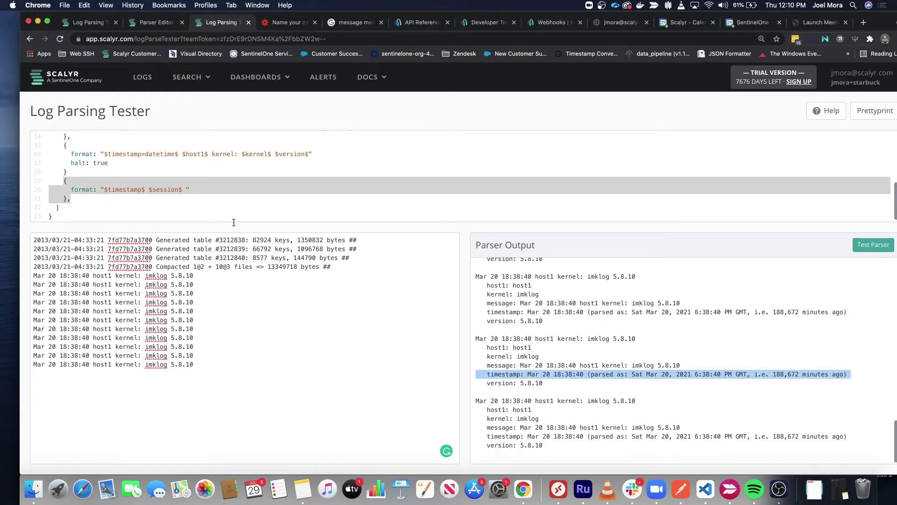
Step: Replace "=datetime" in the system log format's timestamp field with an inline "{regex=}" definition
scroll(224, 188, "up", 5)
scroll(224, 189, "down", 5)
scroll(224, 189, "up", 8)
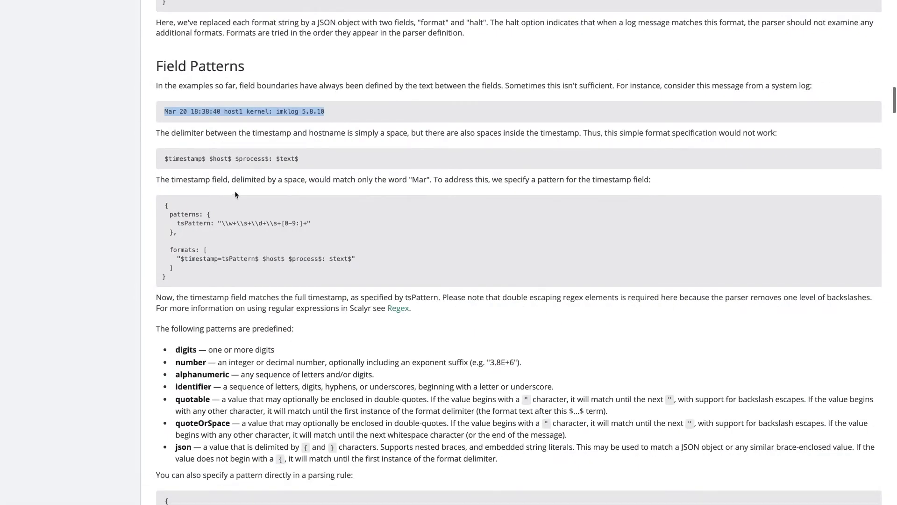
key("ctrl+Left")
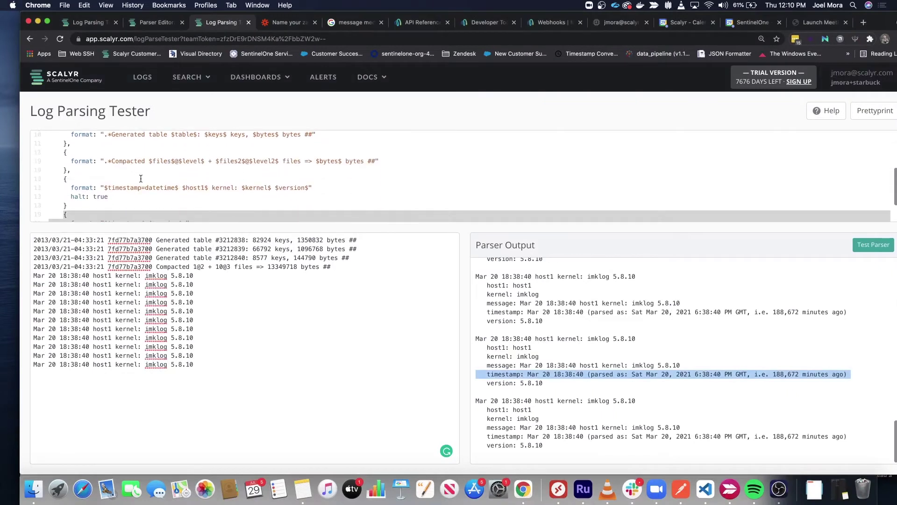
scroll(159, 179, "down", 1)
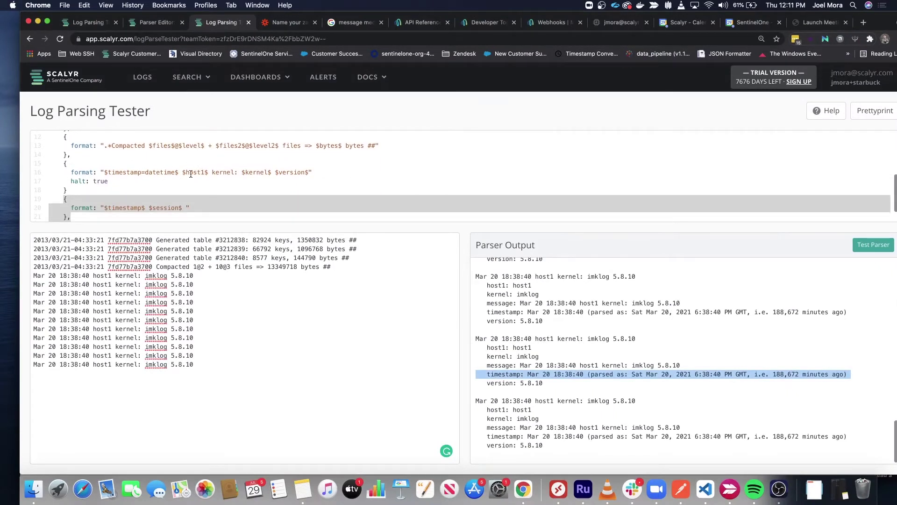
left_click_drag(174, 172, 138, 173)
type("{")
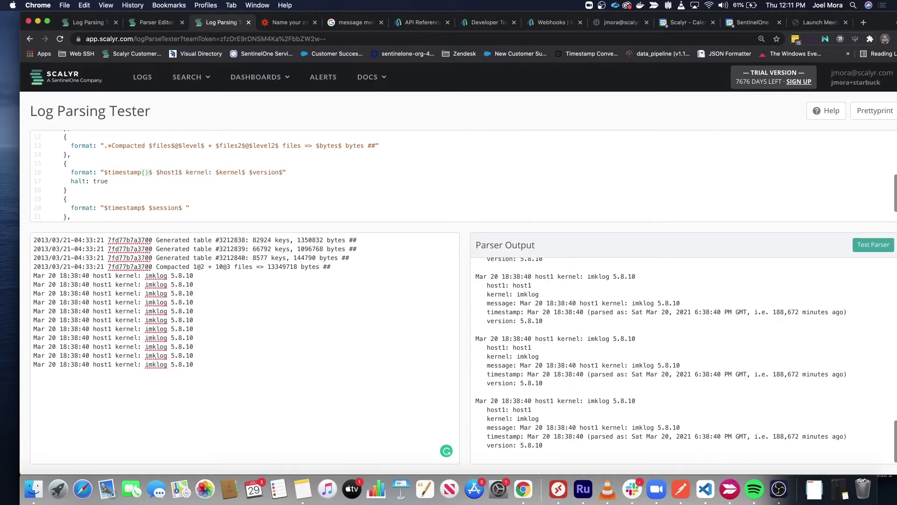
type("regex-")
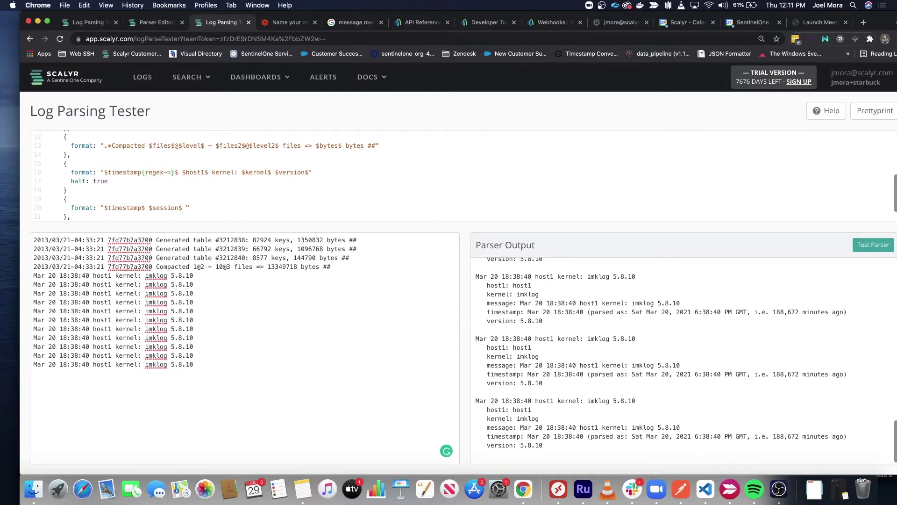
key("BackSpace")
type("=")
Step: Copy the datetime pattern "\\w+ \\d+ \\d+:\\d+:\\d+" into the timestamp field's inline regex and test the parser
scroll(205, 165, "up", 3)
left_click_drag(194, 136, 104, 137)
key("super+c")
scroll(159, 187, "down", 4)
key("super+v")
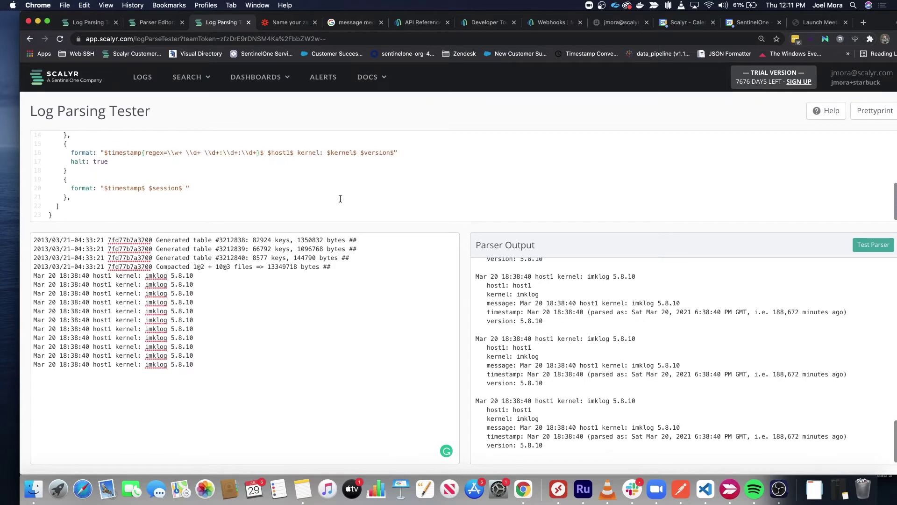
left_click(872, 247)
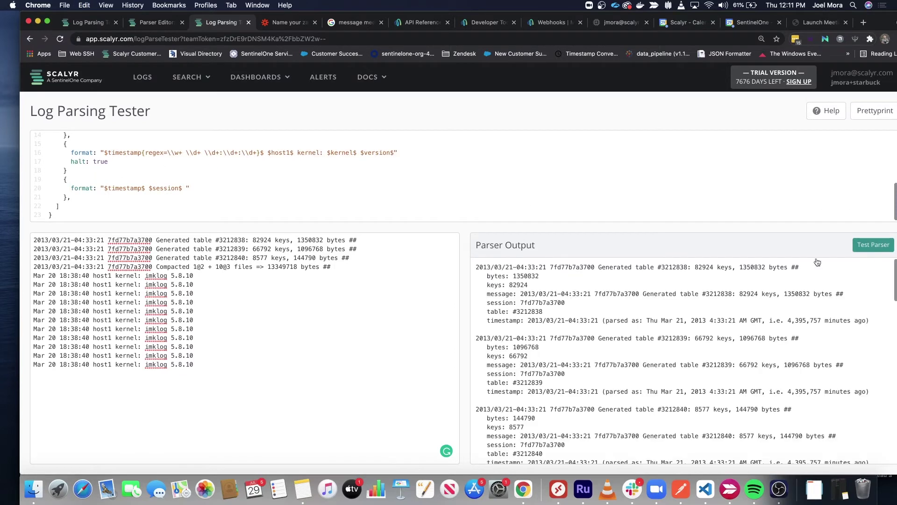
Step: Delete the pattern from the inline regex in the system log format's timestamp field, leaving "{regex=}"
scroll(237, 169, "up", 3)
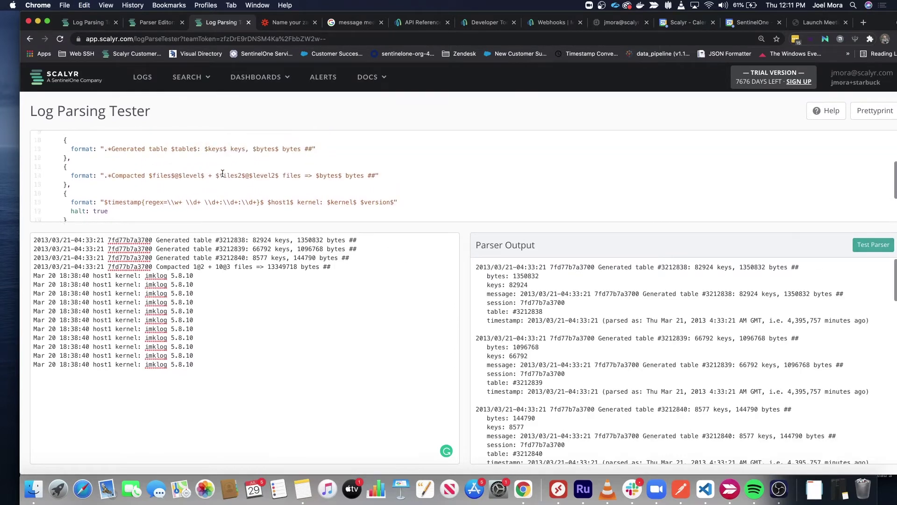
left_click(262, 207)
key("BackSpace")
key("BackSpace")
key("BackSpace")
key("BackSpace")
key("BackSpace")
key("BackSpace")
key("BackSpace")
key("BackSpace")
key("BackSpace")
key("BackSpace")
key("BackSpace")
key("BackSpace")
key("BackSpace")
key("BackSpace")
key("BackSpace")
key("BackSpace")
key("BackSpace")
key("BackSpace")
key("BackSpace")
key("BackSpace")
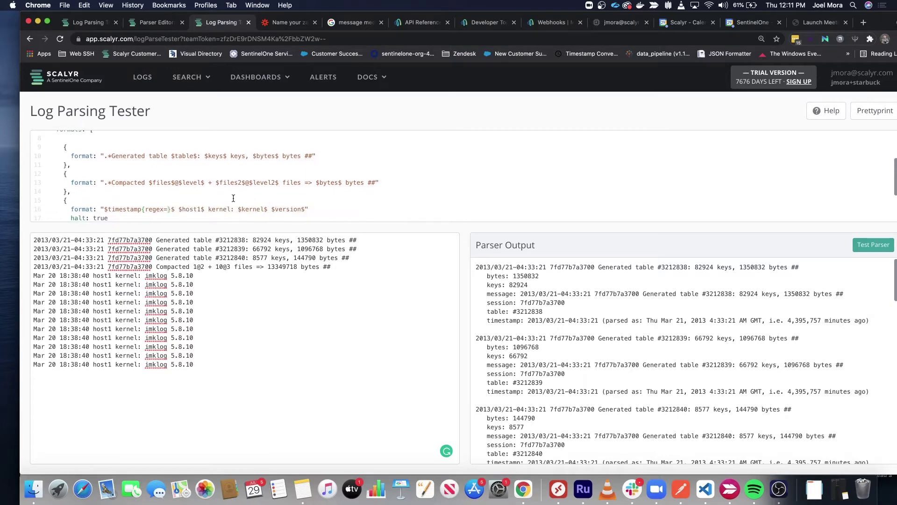
Step: Undo the inline regex edits back to "$timestamp=datetime$" in the system log format and test the parser
key("super+z")
key("super+z")
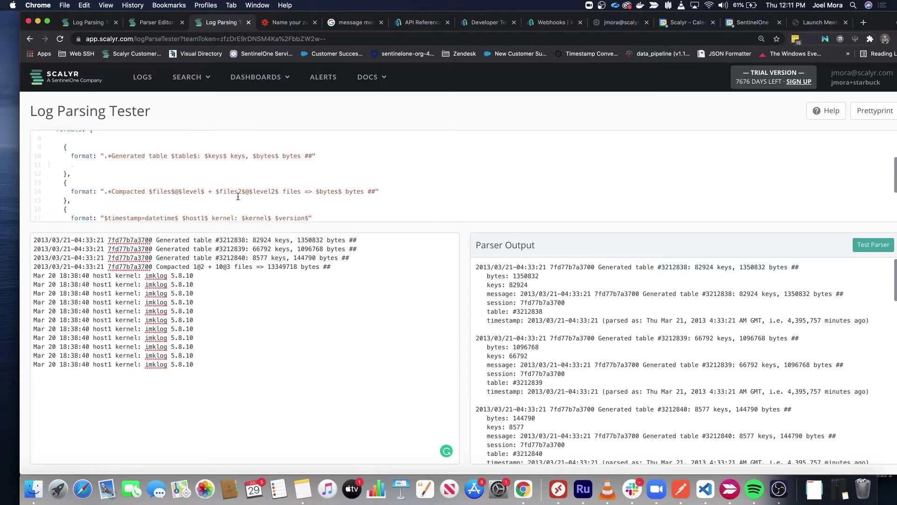
key("super+shift+z")
left_click(869, 245)
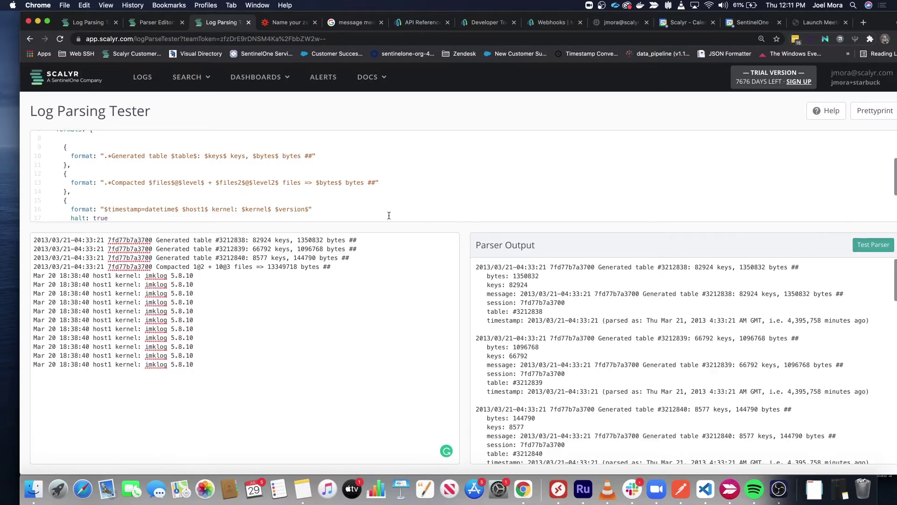
Step: Examine the predefined patterns, from digits to json, in the documentation's Field Patterns section
scroll(206, 189, "down", 3)
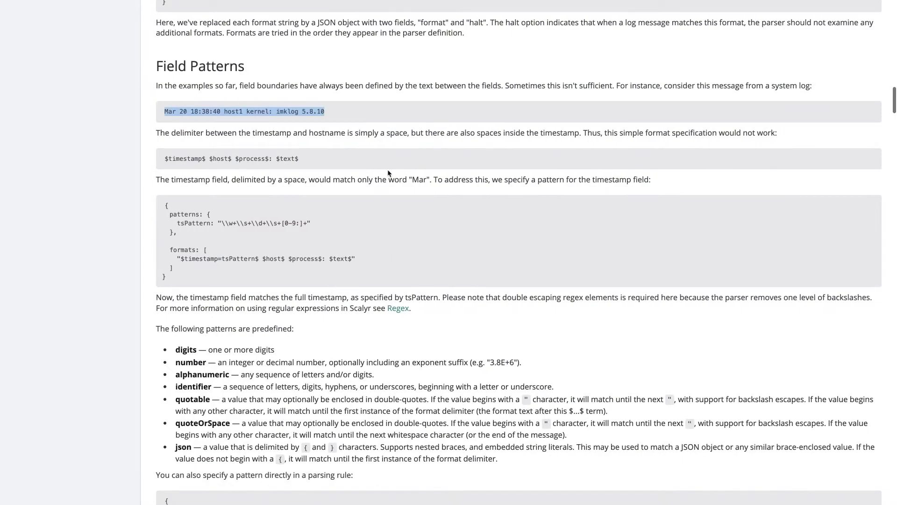
scroll(372, 186, "down", 2)
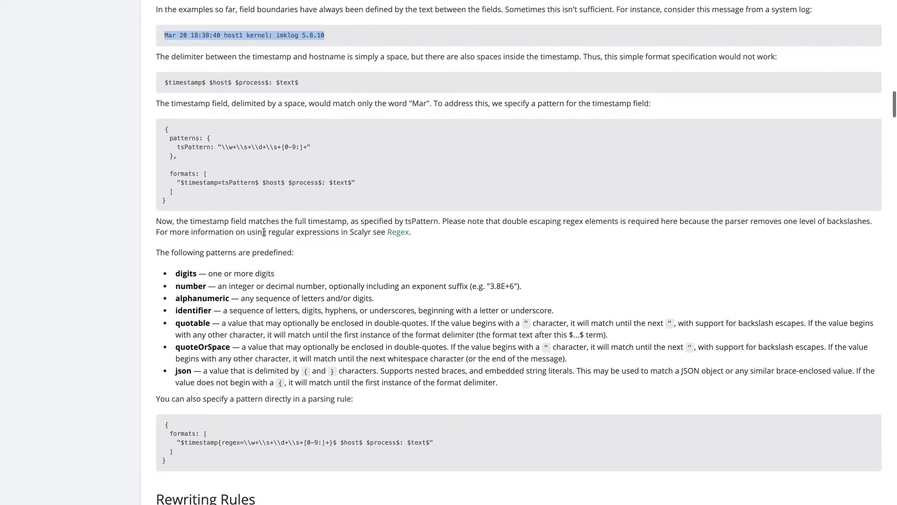
left_click_drag(174, 274, 507, 395)
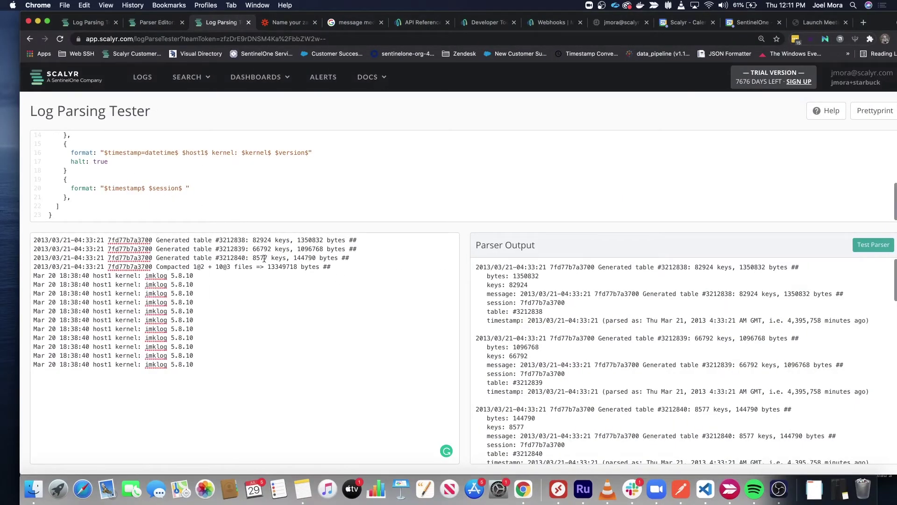
Step: Change the Generated table format's keys field to "$keys=number$" and test the parser
scroll(234, 191, "up", 5)
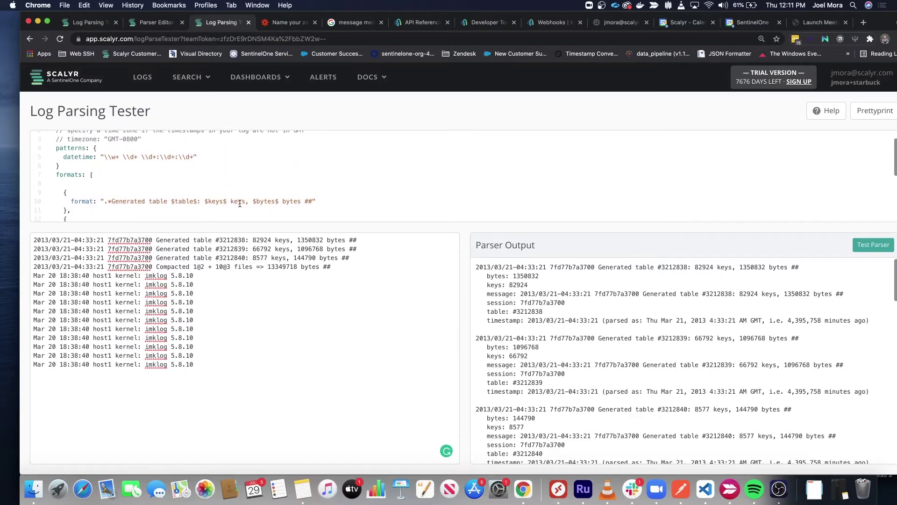
type("=number")
left_click(874, 245)
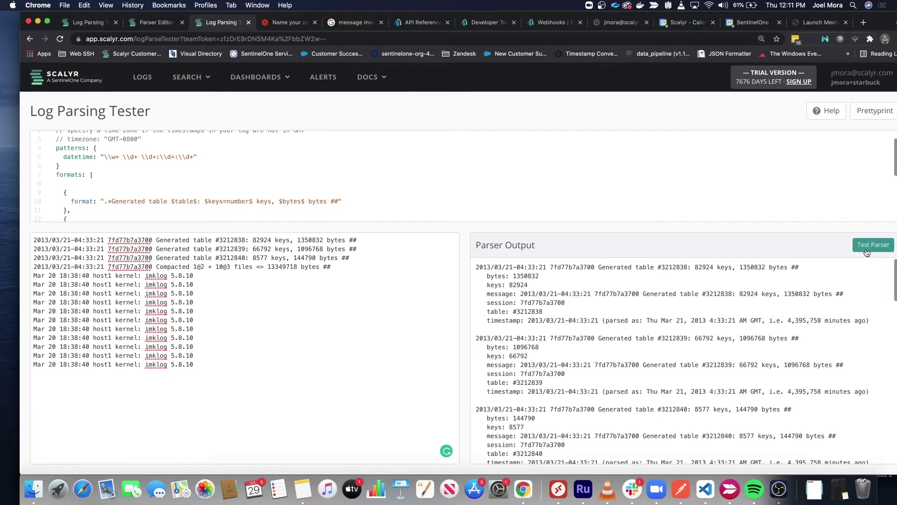
Step: Change the Generated table format's keys field to the undefined pattern "numberddd" and test the parser
left_click(253, 201)
type("ddd")
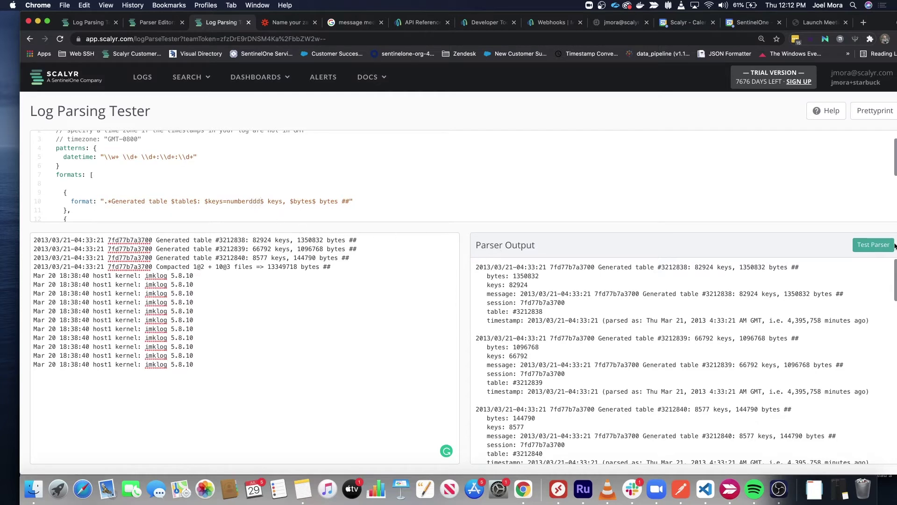
left_click(873, 244)
Step: Remove the extra "ddd" from the keys field so it reads "$keys=number$"
left_click(260, 202)
key("BackSpace")
key("BackSpace")
key("BackSpace")
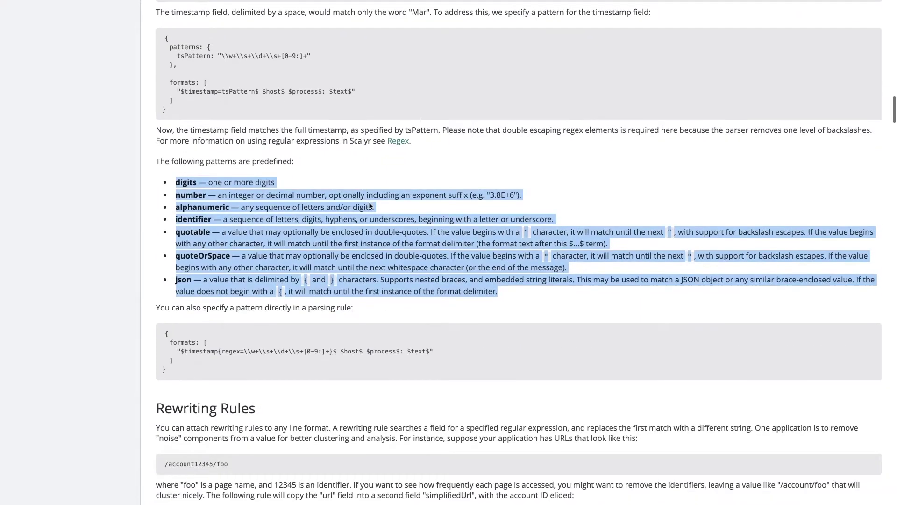
Step: Examine the documentation's Rewriting Rules section, including the url example, substitution tokens and the replaceAll argument
scroll(369, 205, "down", 8)
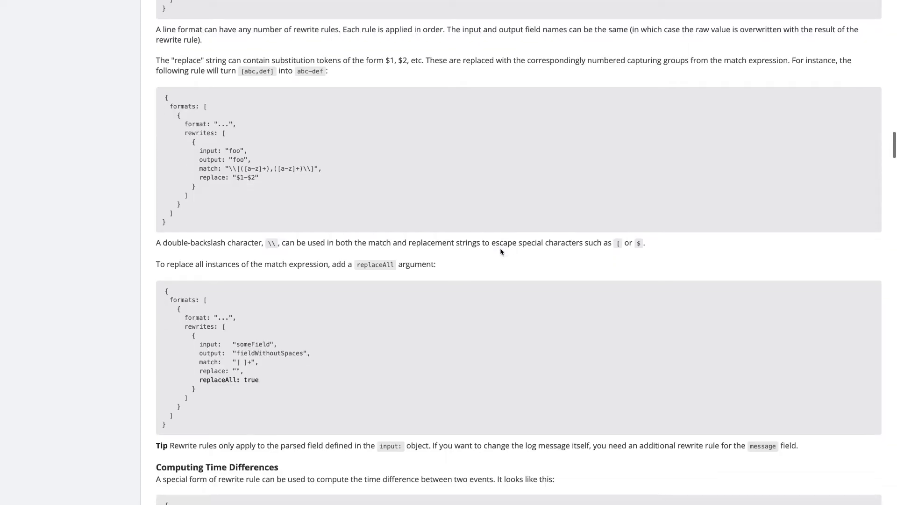
scroll(500, 251, "down", 5)
scroll(500, 252, "up", 1)
scroll(501, 249, "up", 7)
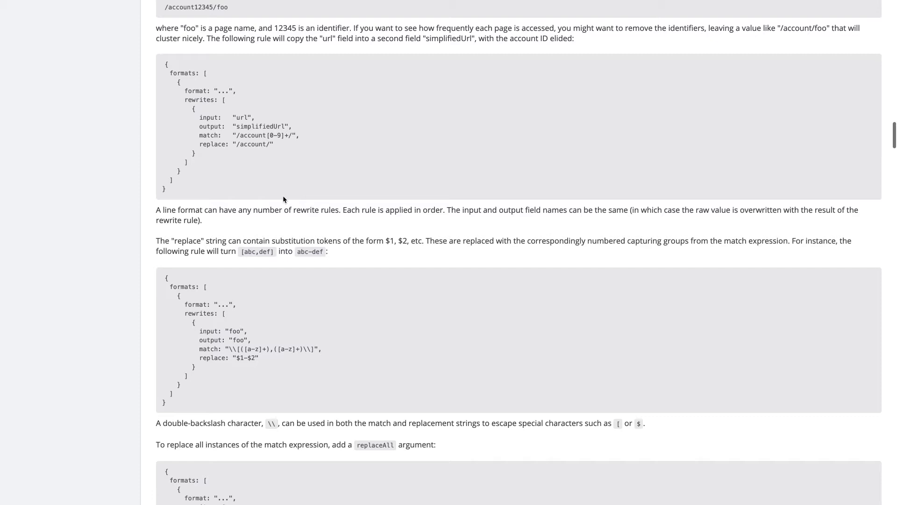
scroll(280, 159, "up", 5)
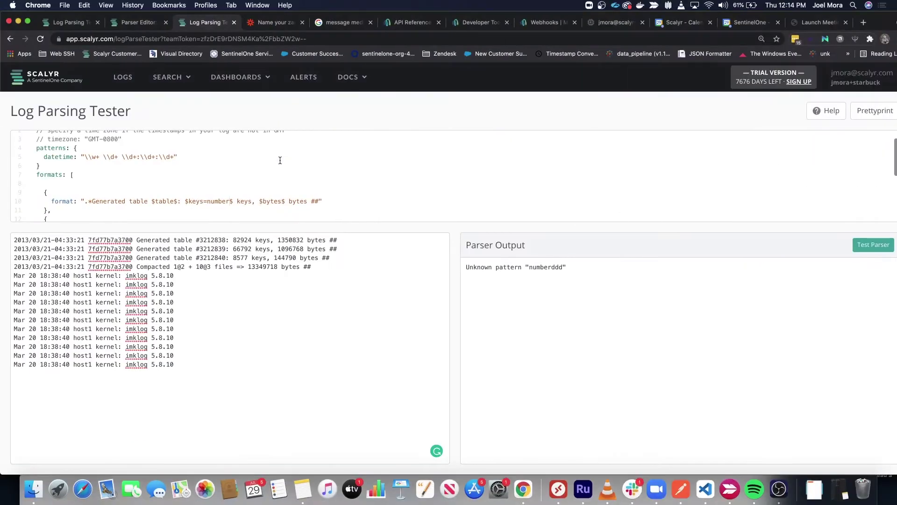
left_click(270, 298)
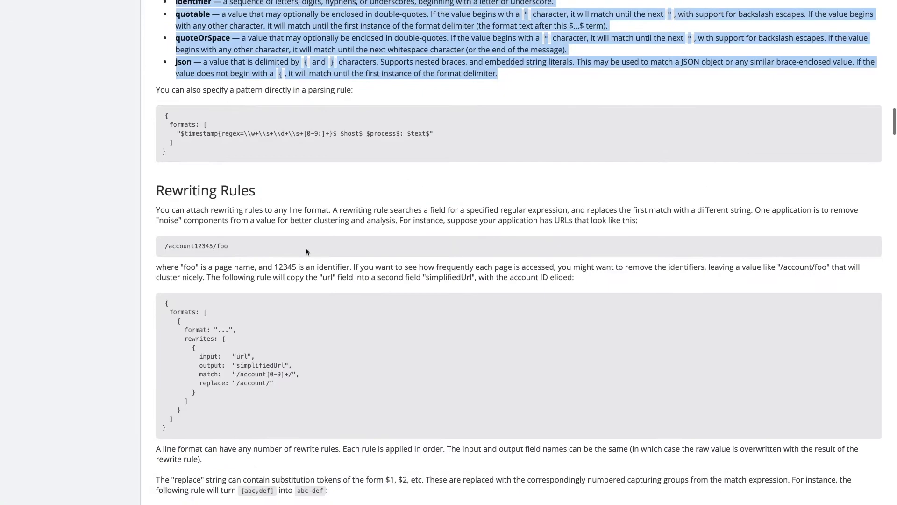
scroll(213, 244, "down", 1)
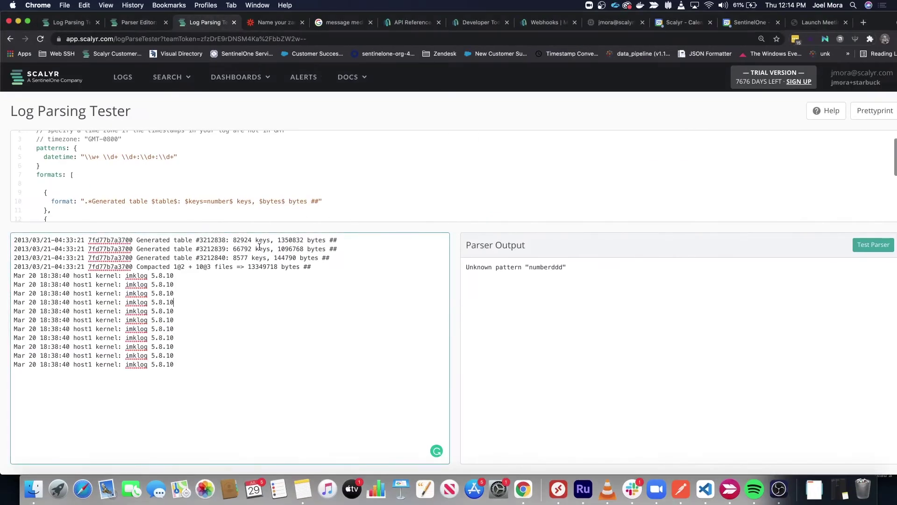
Step: Test the parser with the restored formats and highlight the parsed timestamp of the first output entry
scroll(651, 200, "down", 5)
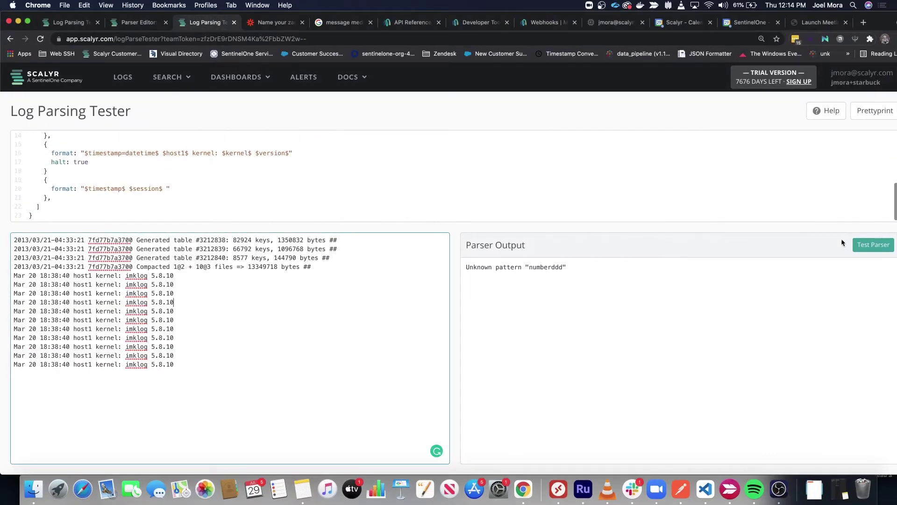
left_click(873, 245)
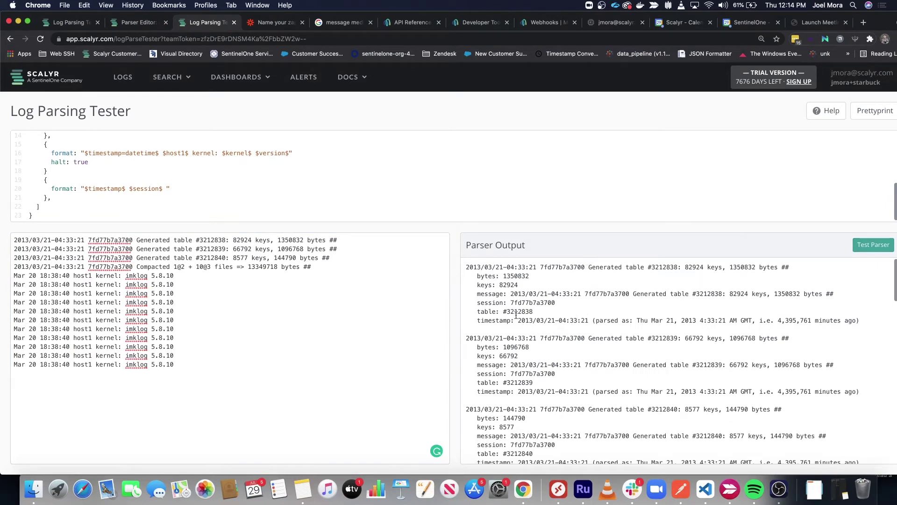
left_click_drag(519, 321, 862, 319)
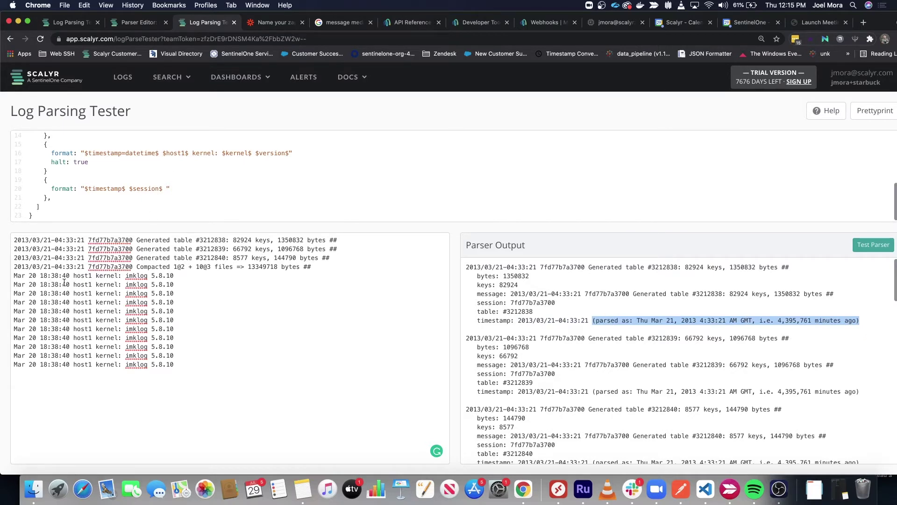
Step: Try an underscore and then a period as the date-time separator in the first sample line's timestamp, testing the parser with each
scroll(133, 329, "up", 1)
scroll(133, 329, "down", 1)
left_click(53, 240)
key("Delete")
type("_")
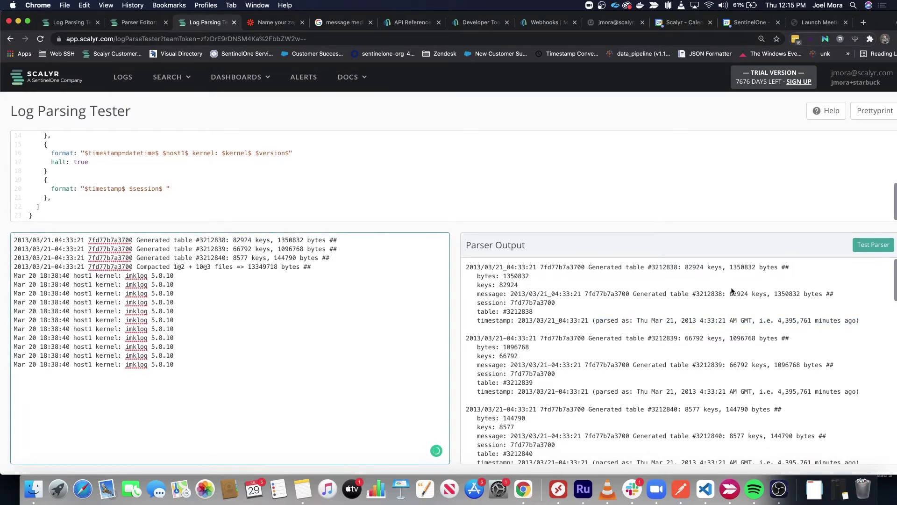
left_click(873, 244)
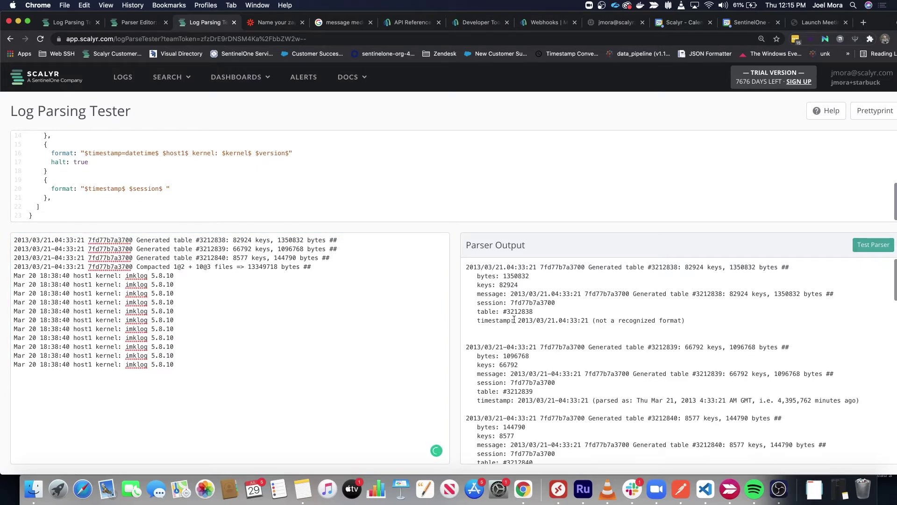
left_click_drag(517, 322, 708, 319)
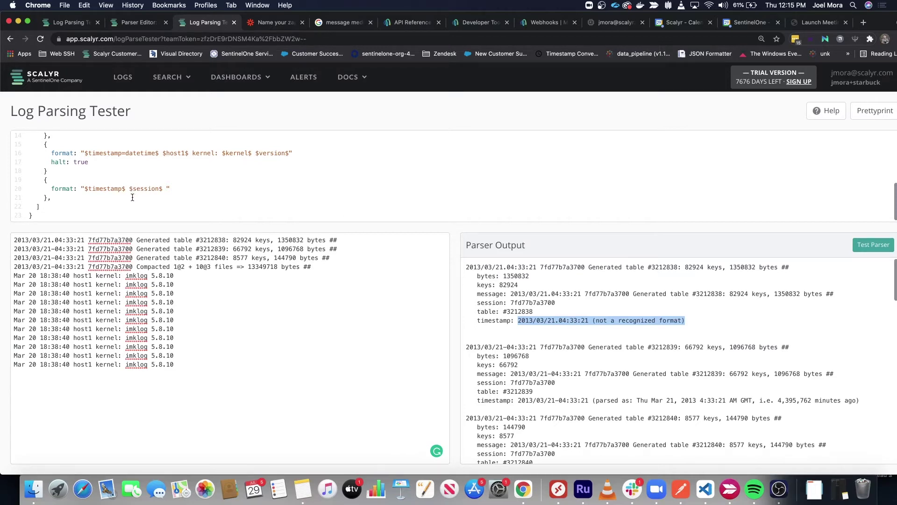
Step: Add a "rewrites" array containing an empty rule object to the final "$timestamp$ $session$ " format
left_click_drag(52, 198, 45, 183)
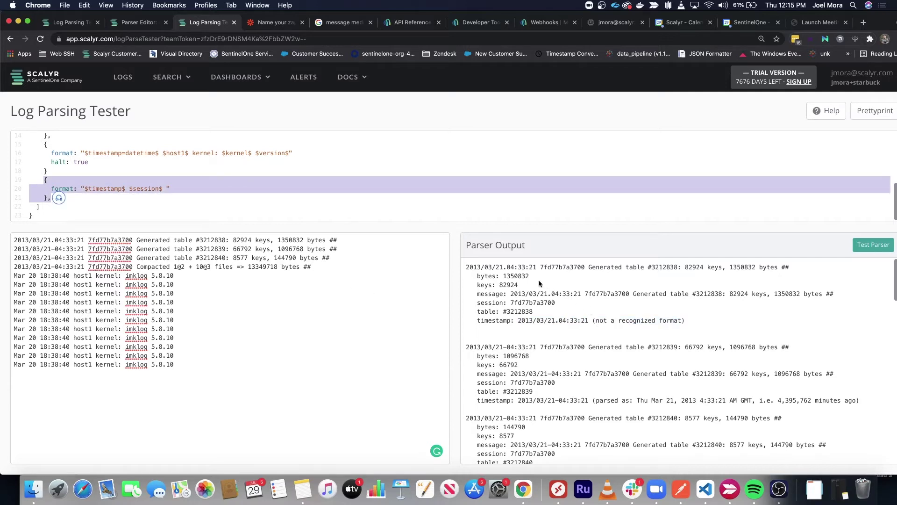
left_click(70, 198)
scroll(100, 170, "up", 5)
scroll(101, 170, "down", 3)
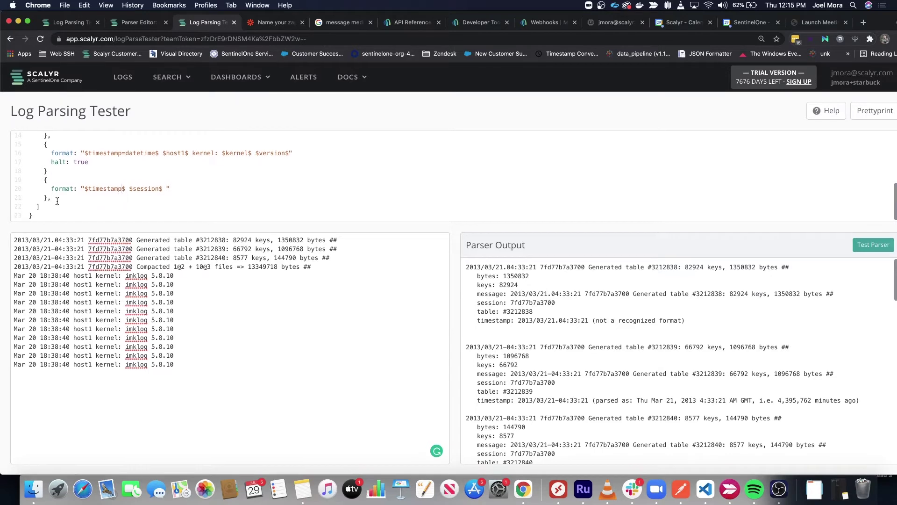
left_click_drag(57, 199, 44, 180)
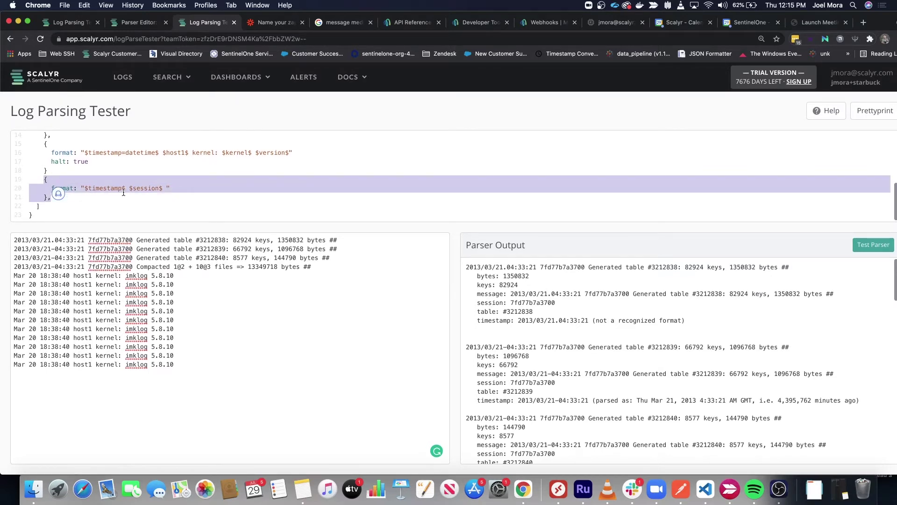
left_click(180, 188)
key("Return")
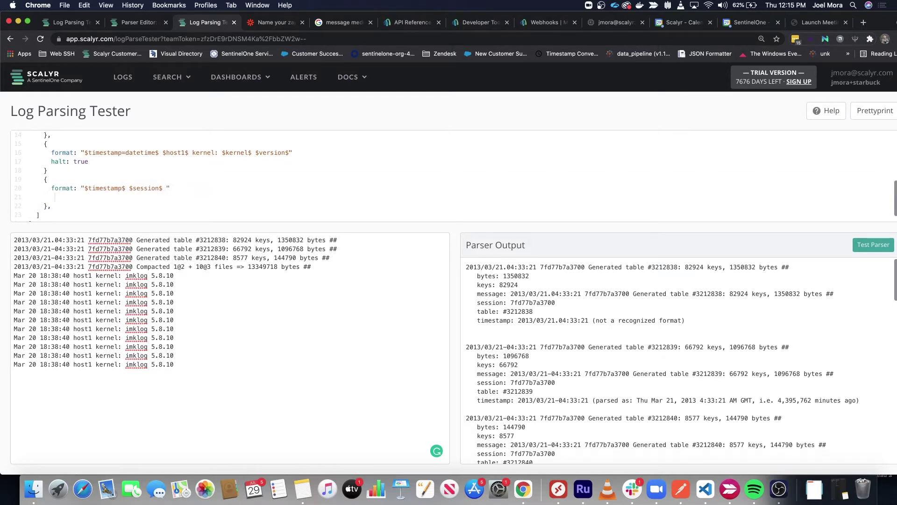
type("rewrites: [")
key("Return")
key("Return")
type("{}")
key("Return")
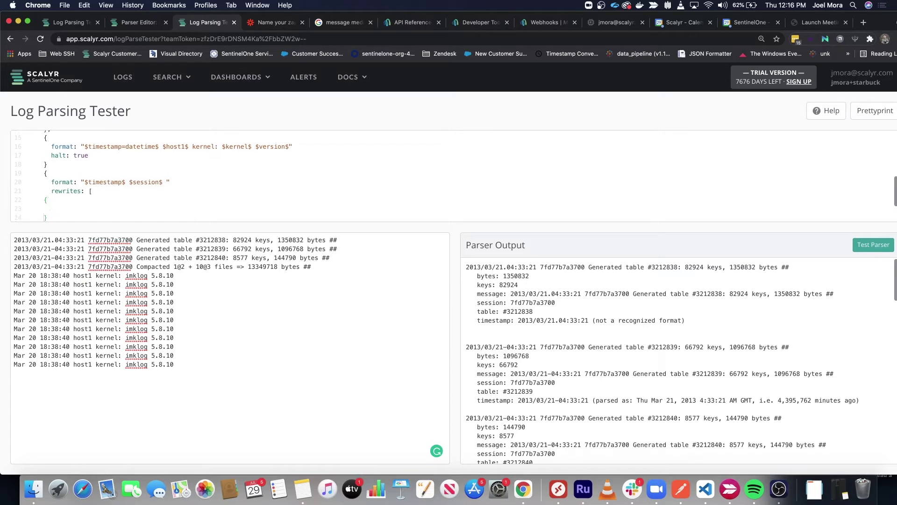
Step: Define the rewrite rule's input as "timestamp" and its output as "timestamp"
type("input: \"\"")
double_click(109, 182)
left_click(85, 209)
type("timestamp")
scroll(214, 200, "down", 2)
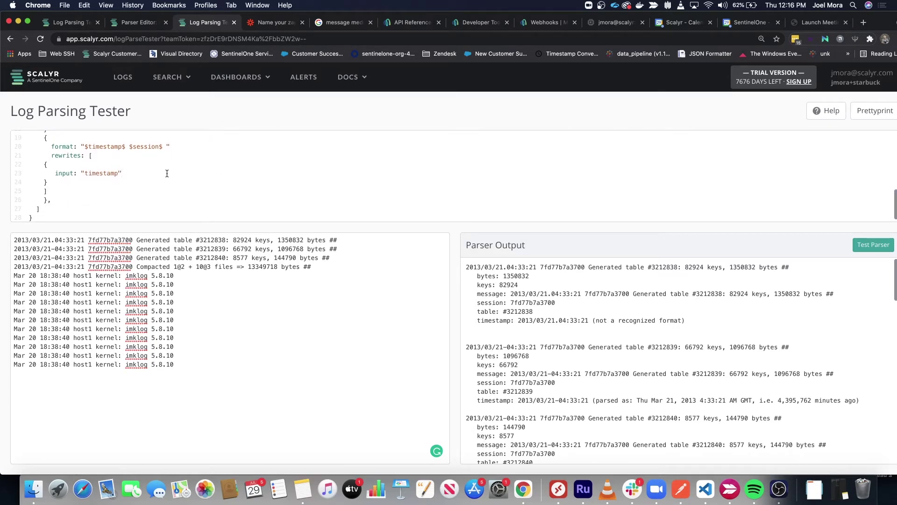
key("Return")
type("output: \"timestamp")
scroll(163, 180, "down", 1)
key("Return")
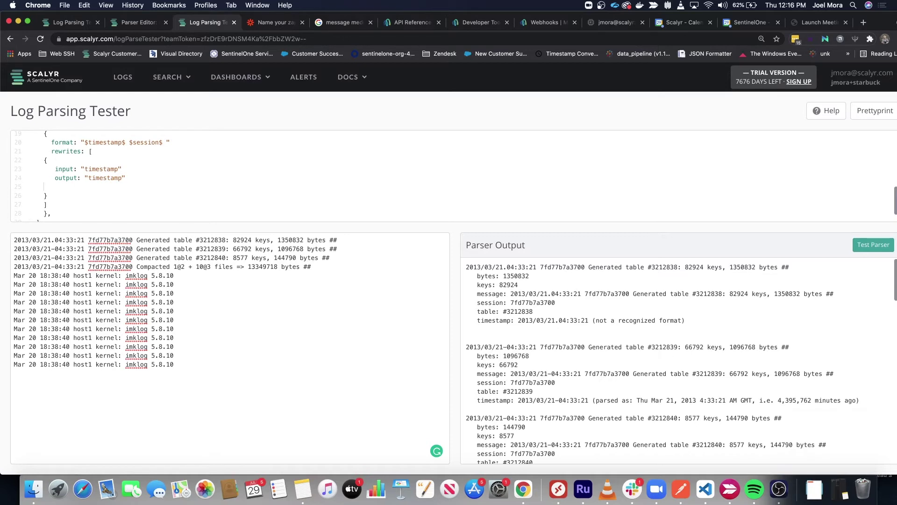
Step: Add match and replace properties with empty string values to the rewrite rule
type("match ")
type(": \"\"")
type("replaec")
key("BackSpace")
type("ce")
scroll(133, 183, "down", 2)
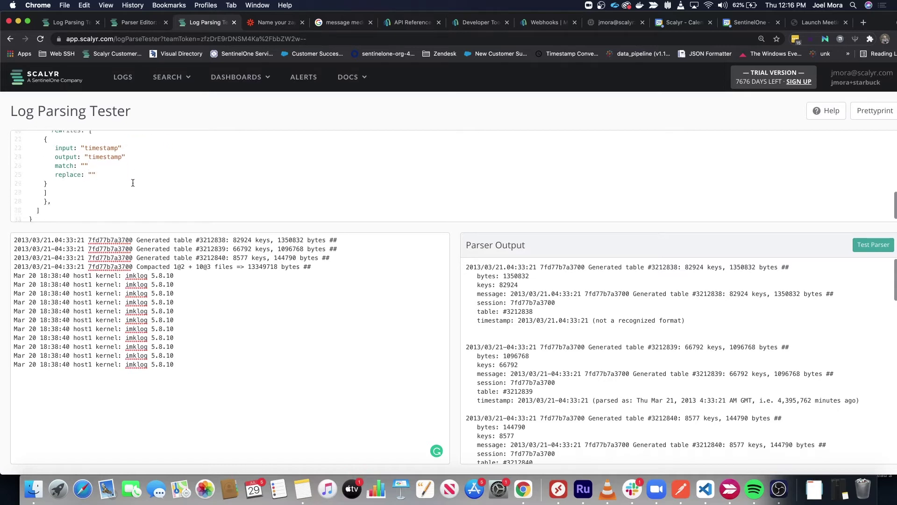
scroll(93, 187, "up", 3)
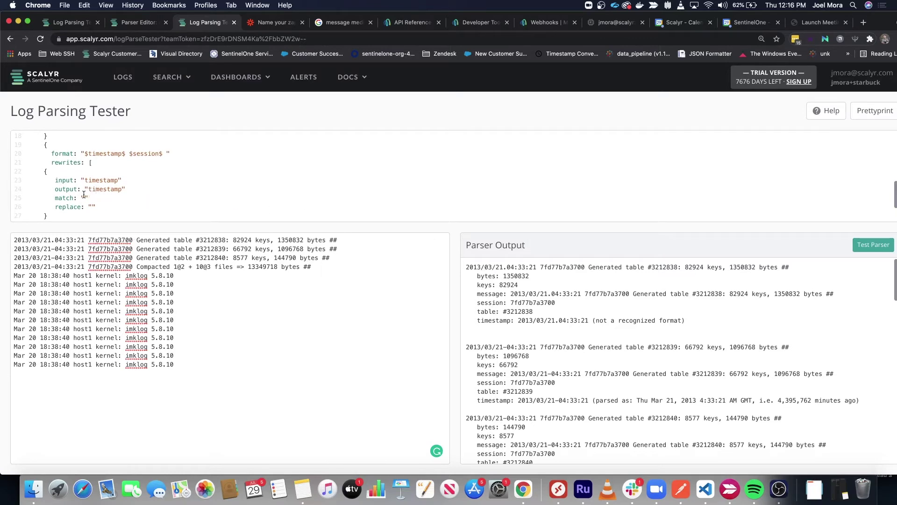
type(".*")
left_click(92, 203)
type("\"$")
key("BackSpace")
key("BackSpace")
key("Up")
key("BackSpace")
Step: Copy the first sample line's timestamp "2013/03/21.04:33:21" into the rewrite rule's match value
left_click_drag(85, 240, 8, 241)
key("cmd+c")
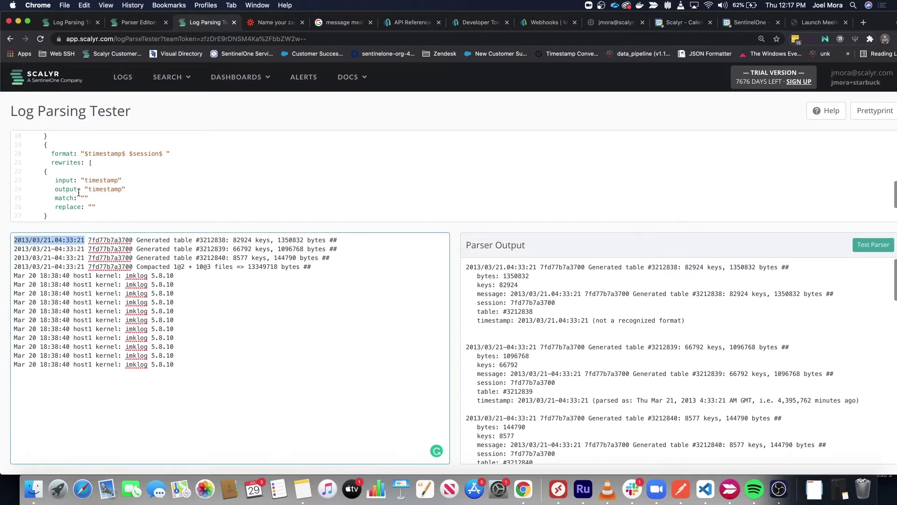
left_click(84, 198)
key("cmd+v")
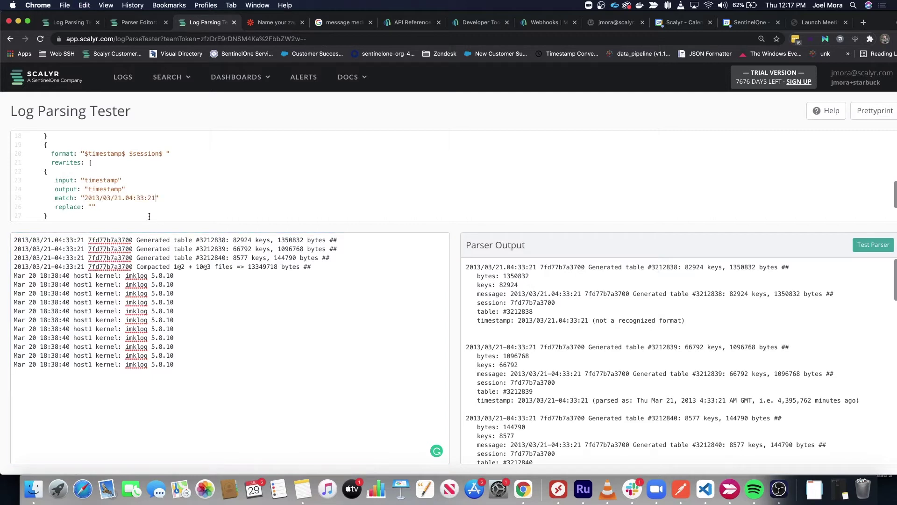
Step: Convert the literal timestamp in the match value to the regex "\\d+\/\\d+\/\\d+\\.\\d+:\\d+:\\d+"
double_click(92, 199)
type("\\d+\\/\\\\d")
key("Delete")
key("Delete")
type("+\\/\\\\d+")
key("Delete")
key("Delete")
type("\\")
key("Right")
key("Right")
key("Delete")
type("\\d+")
key("Delete")
type("\\d+")
key("Right")
key("Delete")
key("Delete")
type("\\d+")
scroll(134, 206, "down", 1)
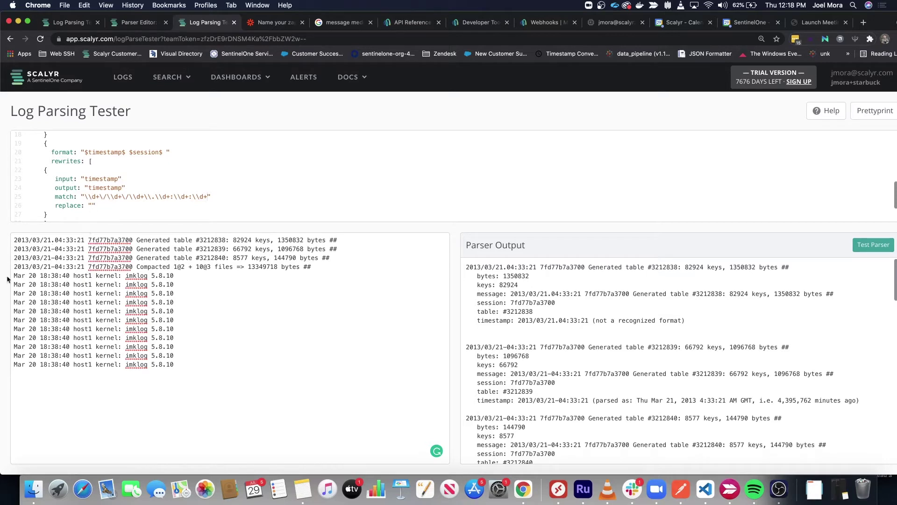
Step: Wrap the date and time parts of the match regex in capturing groups, giving "(\\d+\/\\d+\/\\d+)\\.(\\d+:\\d+:\\d+)"
left_click(64, 262)
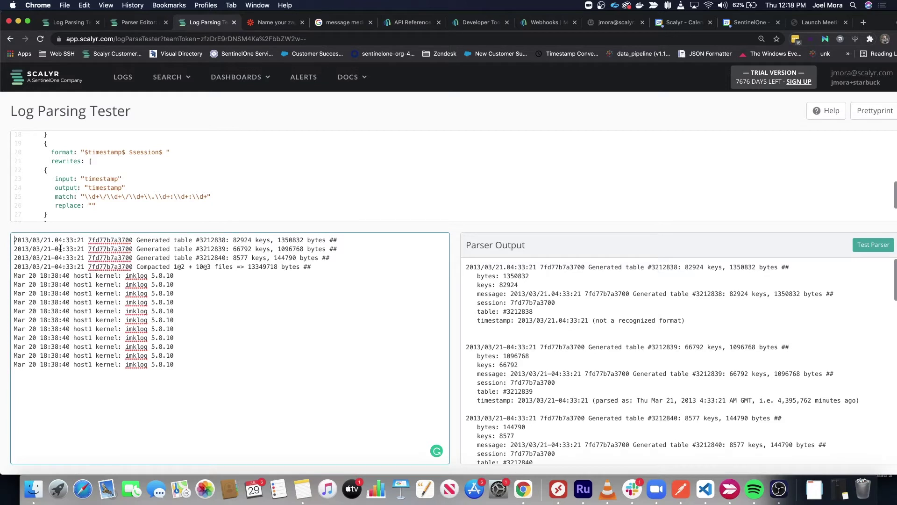
left_click_drag(52, 240, 13, 241)
left_click(87, 196)
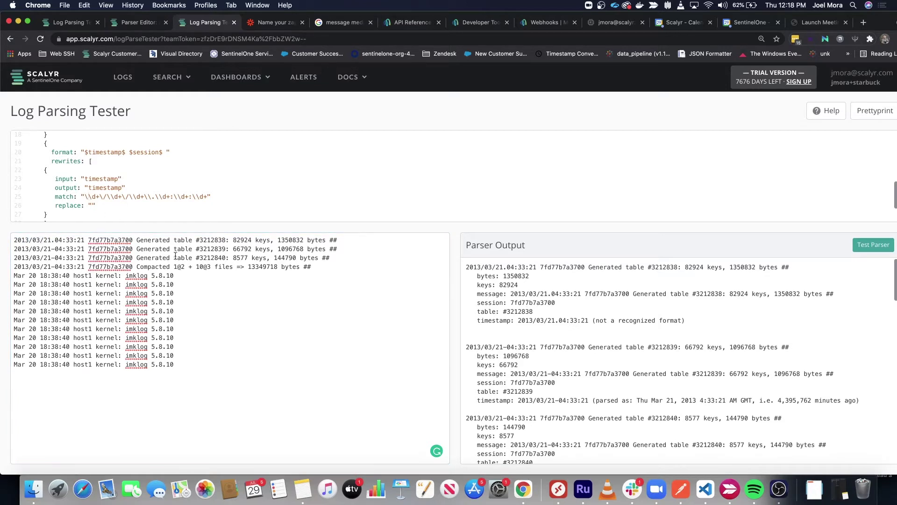
type("(")
type(")")
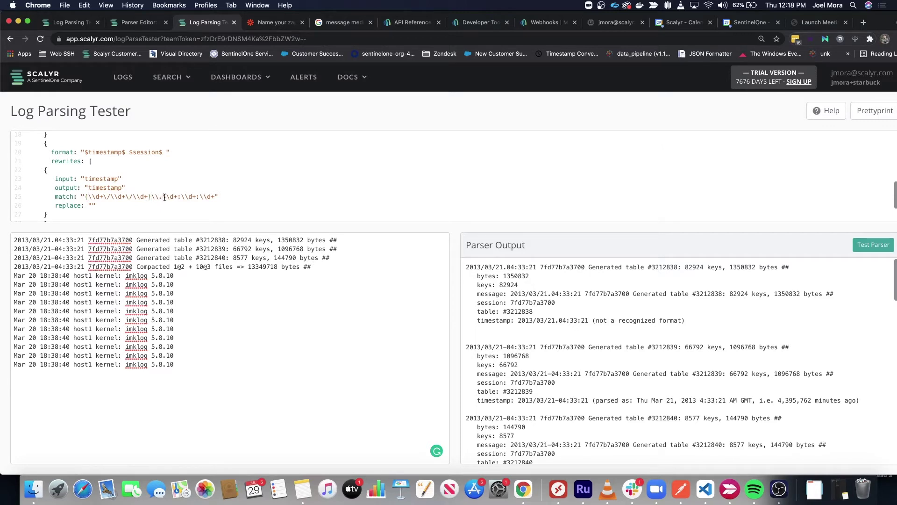
type("(")
type(")")
Step: Set the rewrite rule's replace value to the placeholder "aferygsefsgsg", test the parser and highlight the rewritten timestamp
type("aferygsefsgsg")
left_click(862, 245)
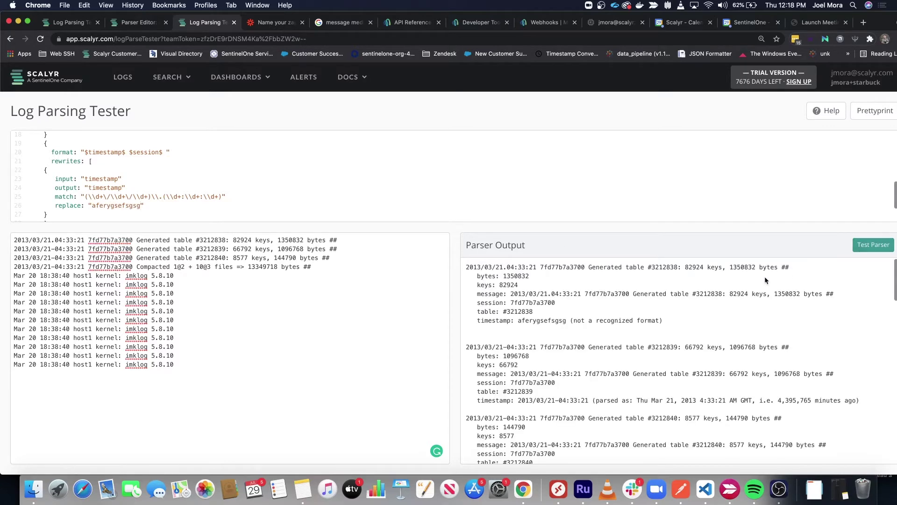
double_click(535, 321)
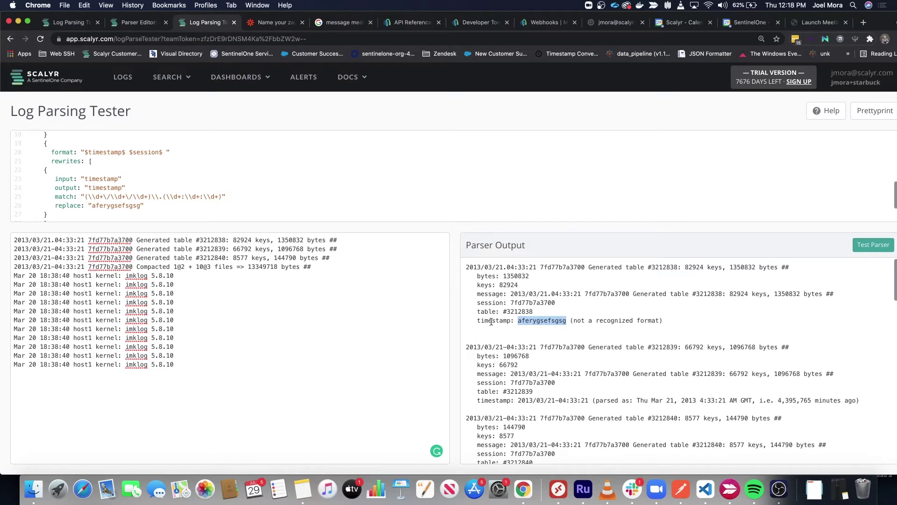
Step: Insert the first capturing group token "$1" before the placeholder text in the replace value
double_click(106, 206)
key("Left")
type("$1")
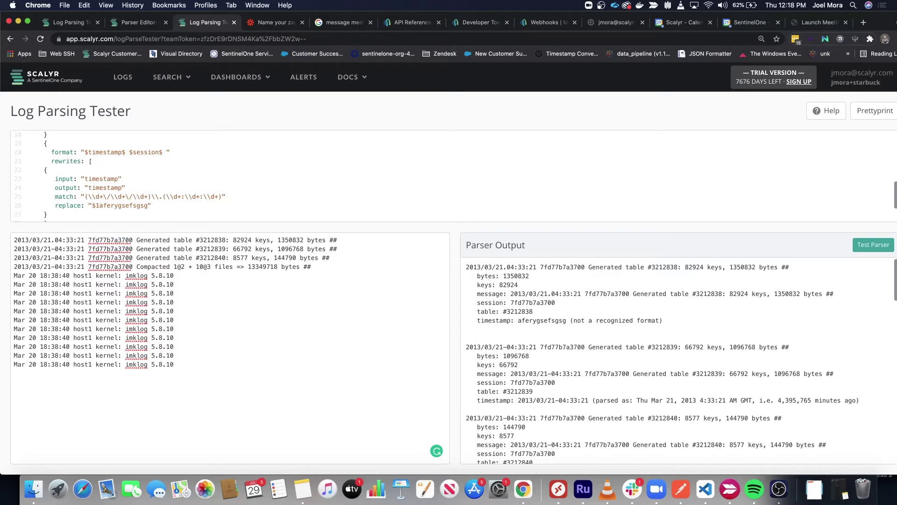
Step: Try $1$1$1aferygsefsgsg as the timestamp rewrite's replace value and test the parser
type("$1$1")
left_click(877, 244)
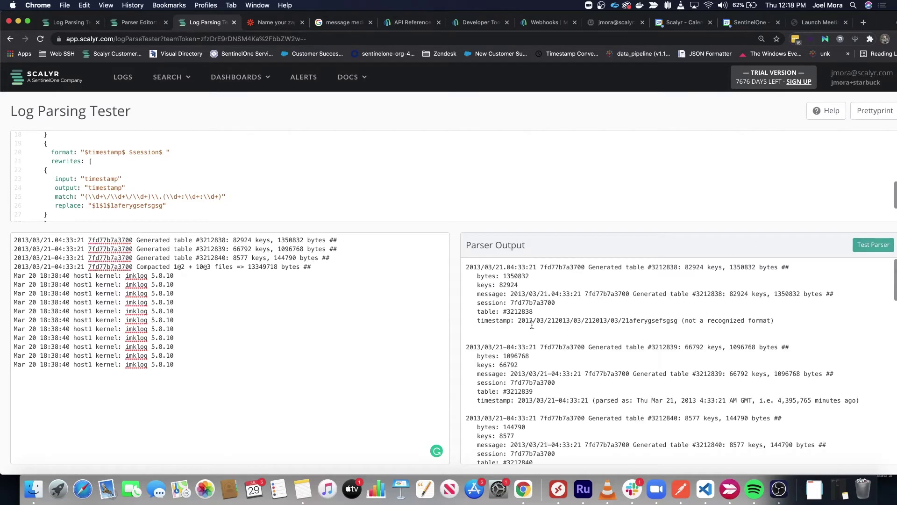
left_click_drag(516, 321, 799, 321)
left_click(808, 329)
Step: Set the timestamp rewrite's replace value to "$1-$2" and test the parser
left_click_drag(162, 206, 102, 207)
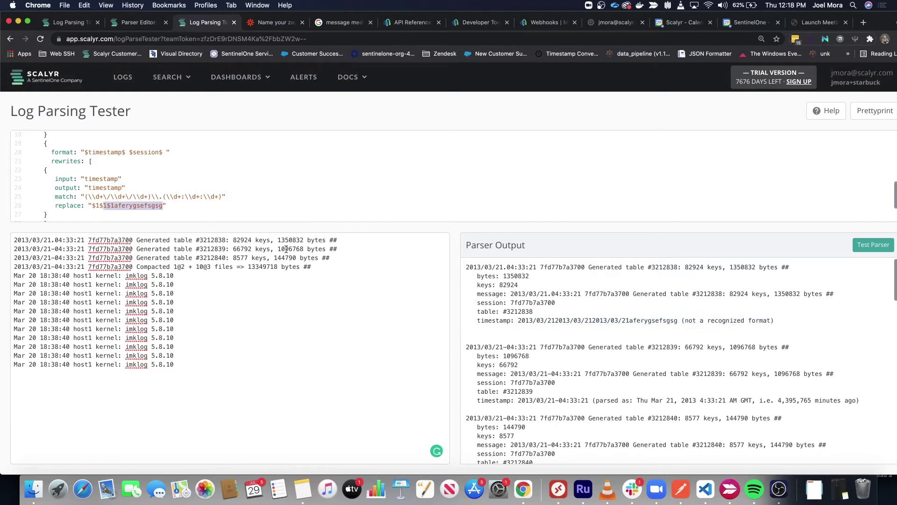
key("BackSpace")
key("BackSpace")
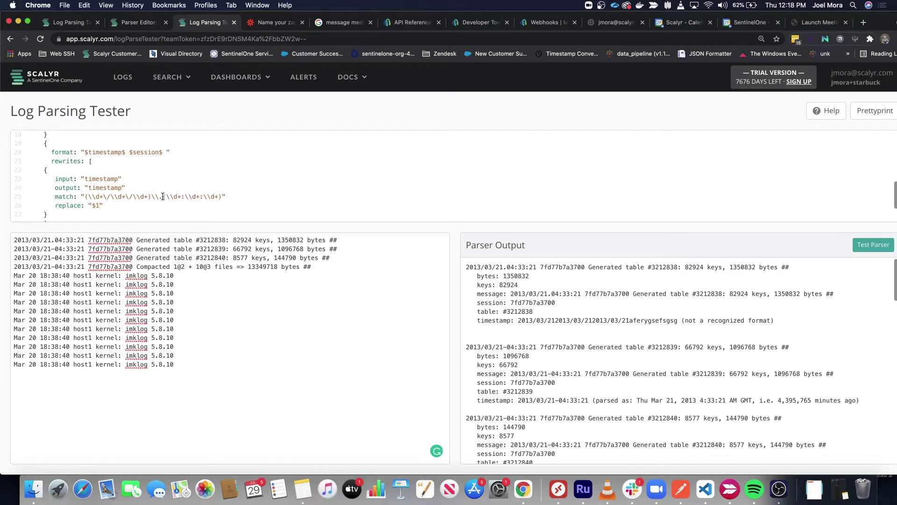
left_click_drag(163, 196, 151, 196)
left_click(100, 206)
type("-$2")
left_click(862, 245)
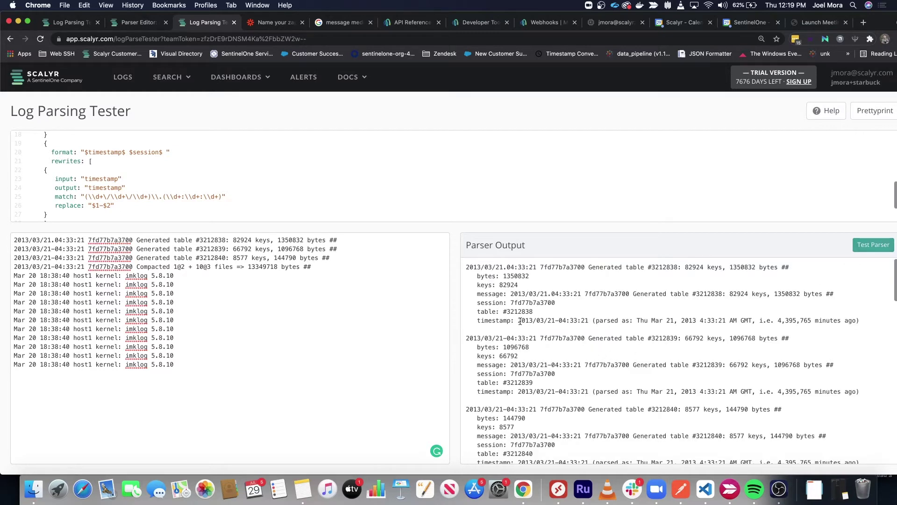
Step: Examine the first entry's parsed timestamp against the sample logs and review the documentation on rewrite rules and time differences
left_click_drag(518, 321, 591, 320)
left_click(591, 320)
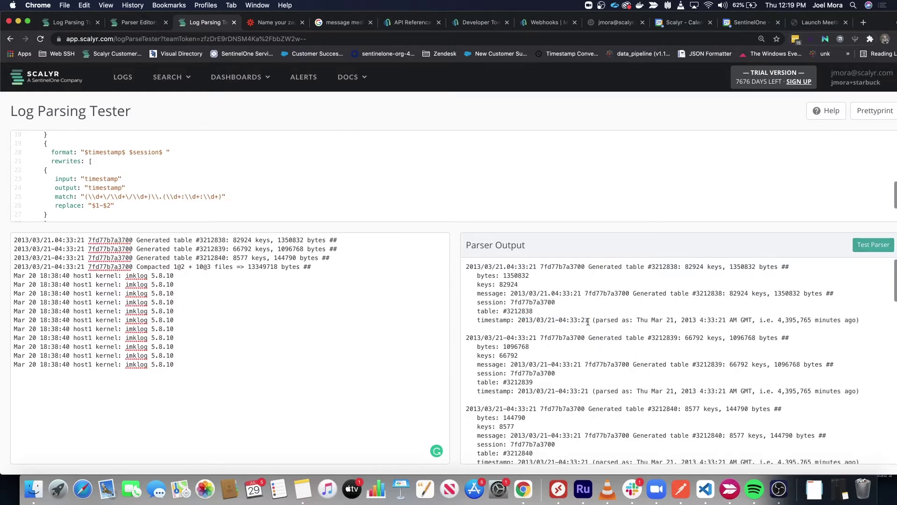
left_click_drag(871, 321, 593, 322)
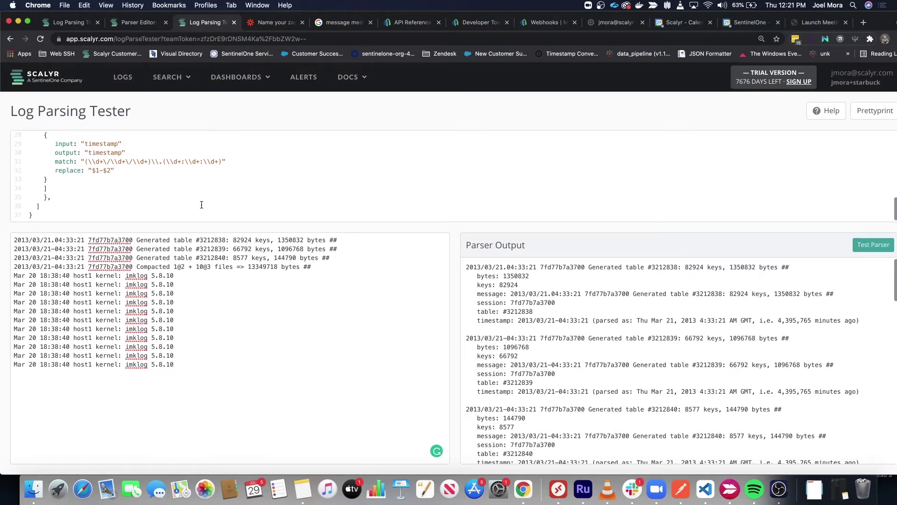
key("ctrl+Right")
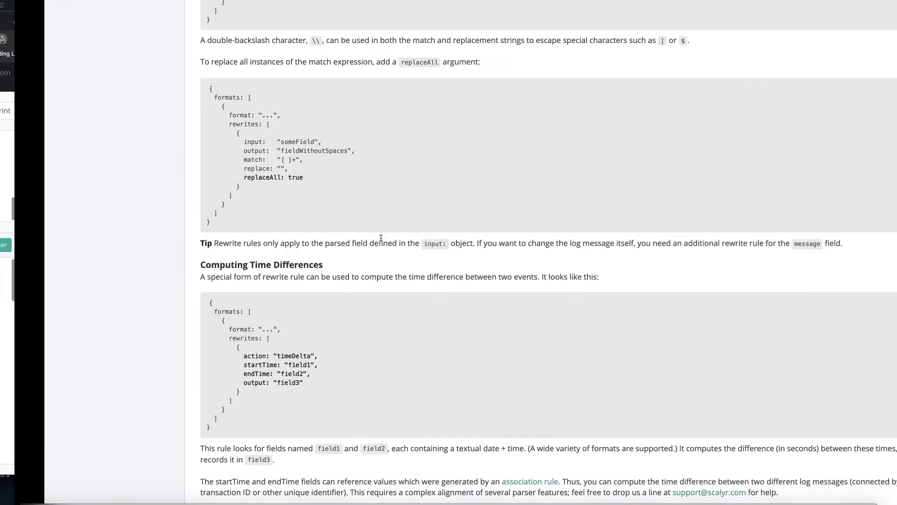
scroll(379, 243, "down", 5)
scroll(379, 247, "down", 6)
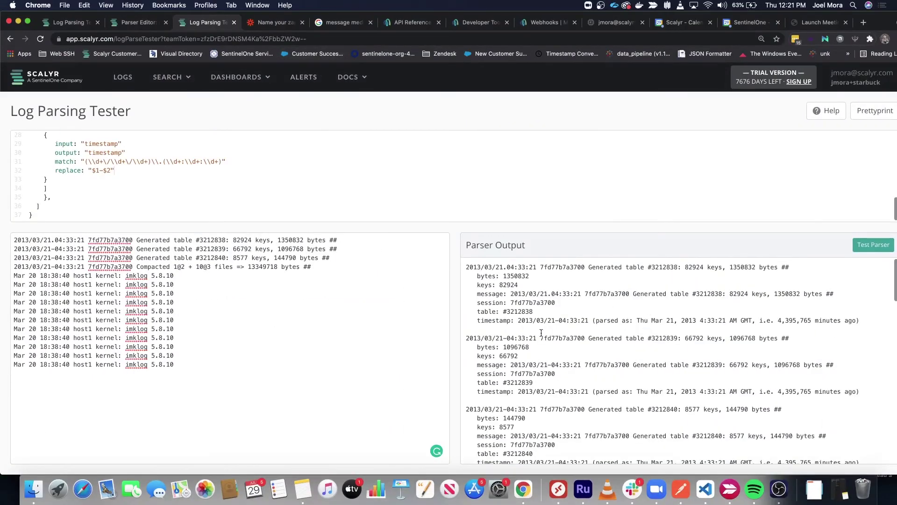
left_click_drag(518, 321, 589, 320)
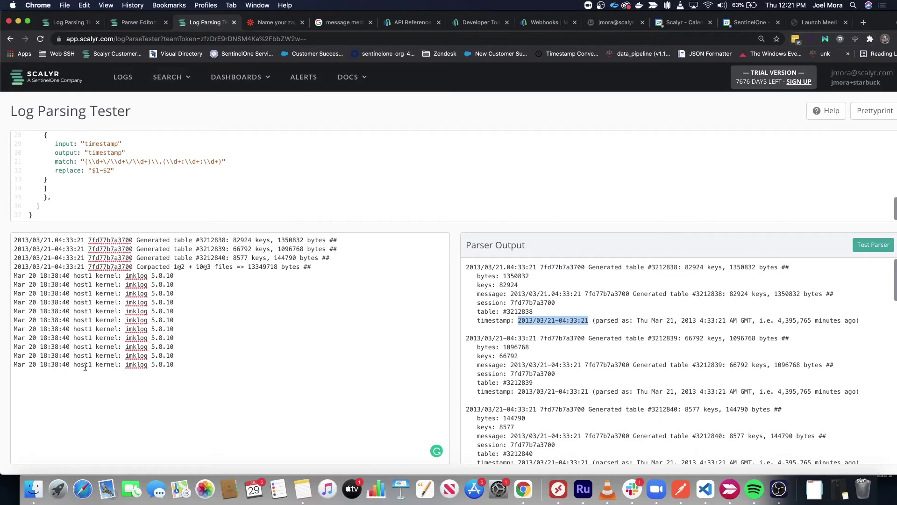
left_click_drag(86, 267, 32, 267)
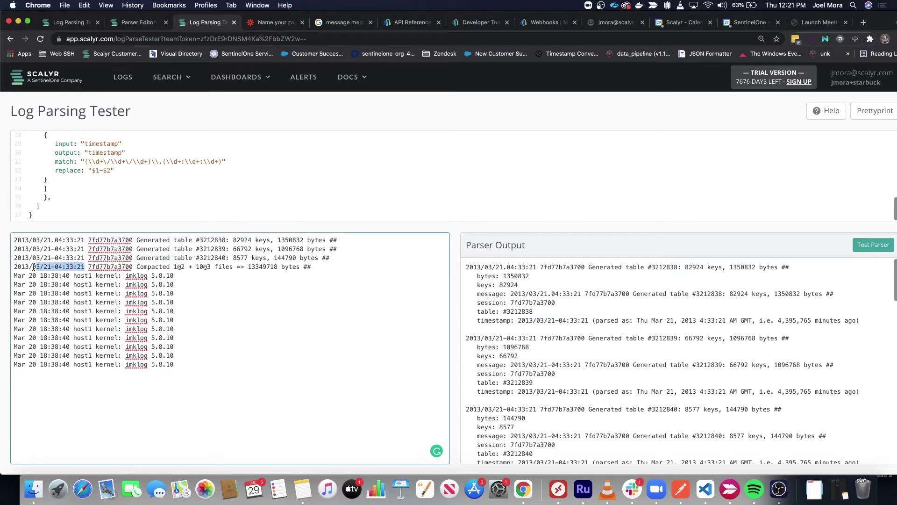
left_click(521, 321)
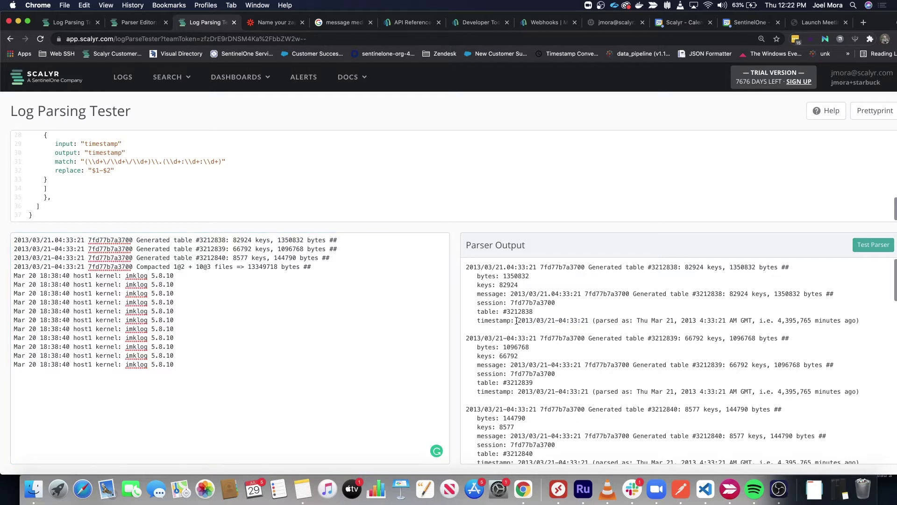
left_click_drag(476, 320, 589, 322)
Step: Duplicate the Log Parsing Tester browser tab and open the cloudwatch log of the cloudwatch-us-east-1 source there
right_click(219, 24)
left_click(255, 77)
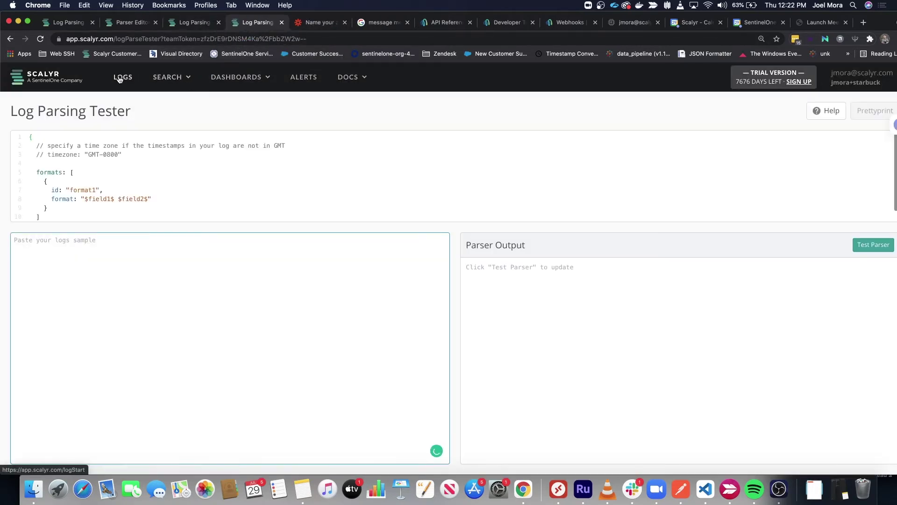
left_click(123, 77)
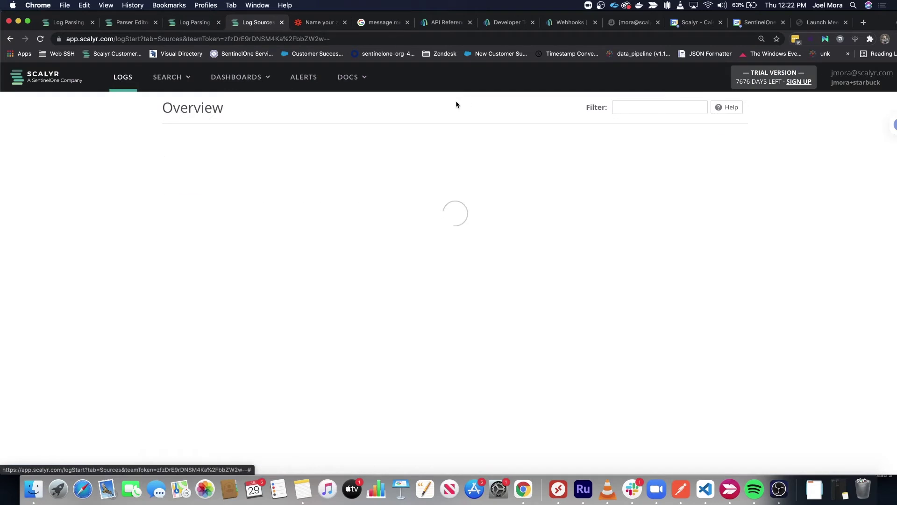
scroll(323, 203, "down", 3)
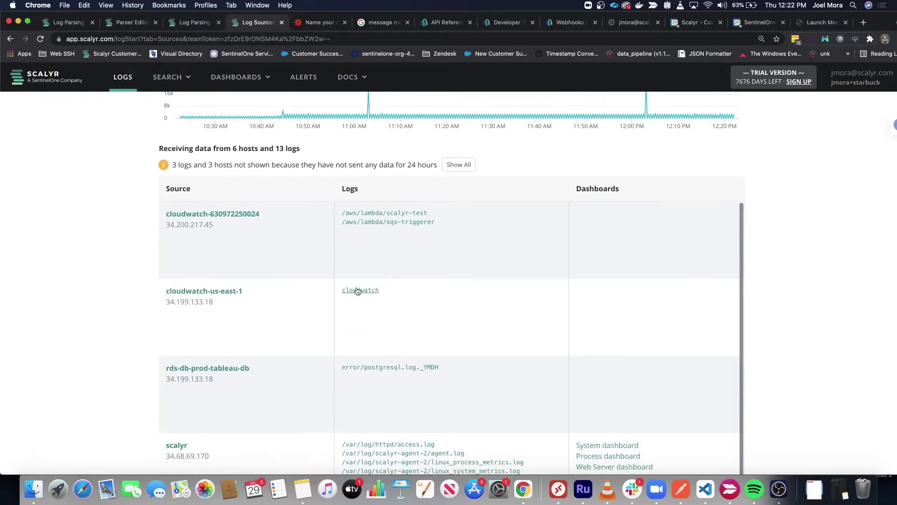
left_click(363, 293)
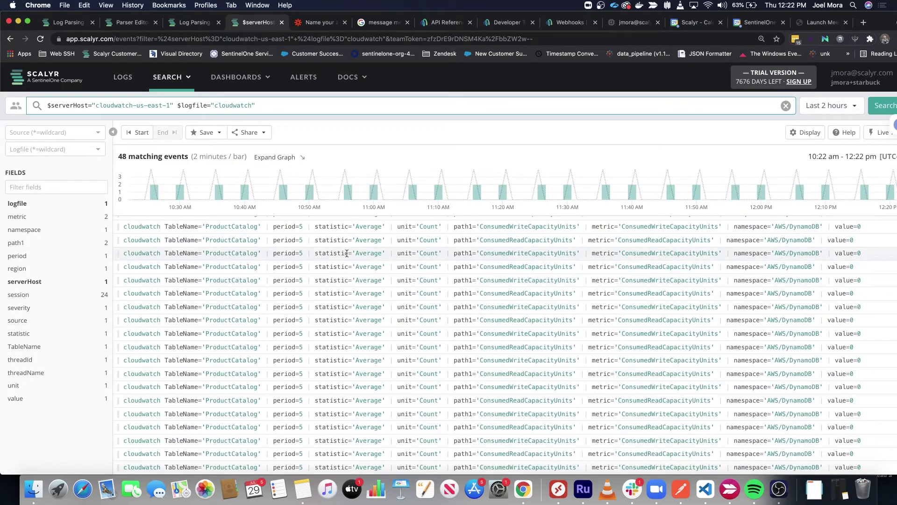
Step: Inspect the fields of one cloudwatch log line and expand the graph of matching events
scroll(242, 249, "up", 2)
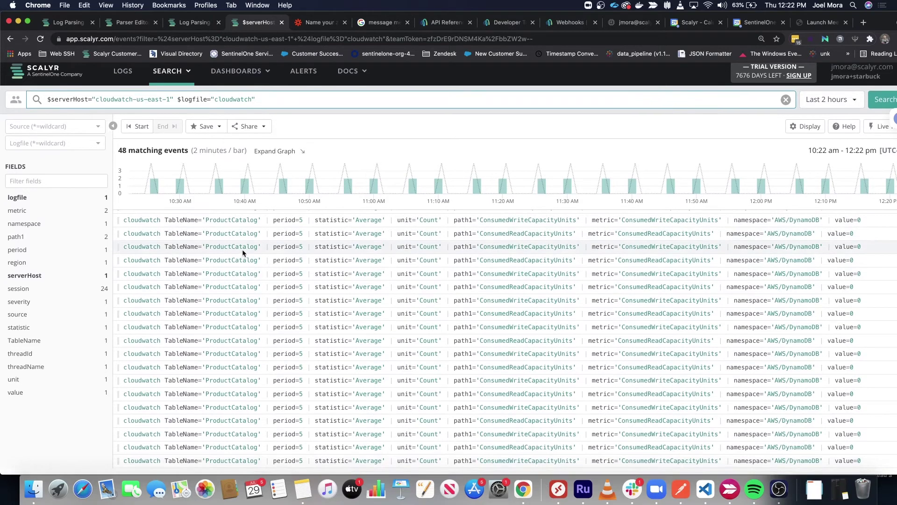
left_click(288, 253)
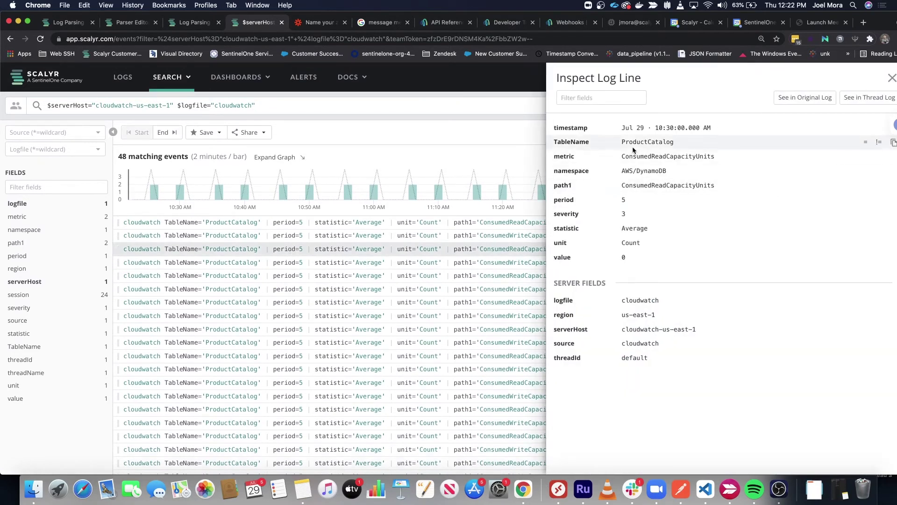
left_click(367, 125)
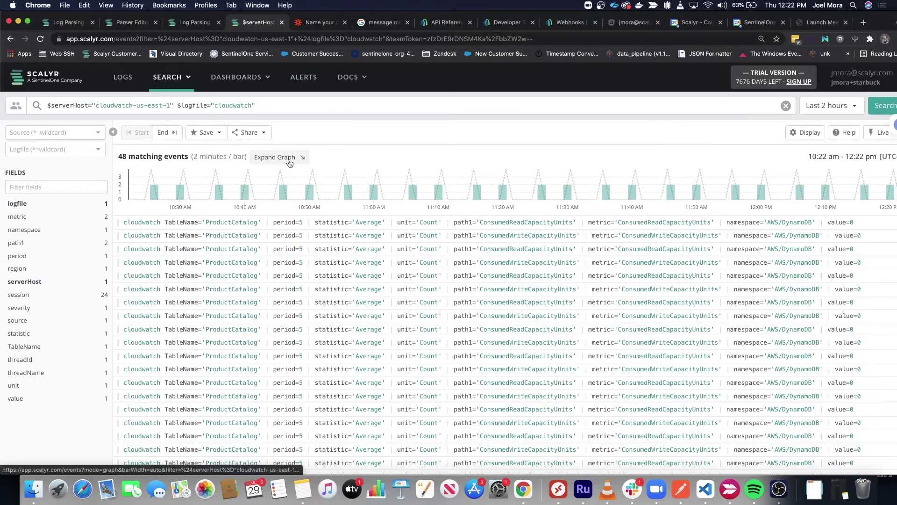
left_click(275, 157)
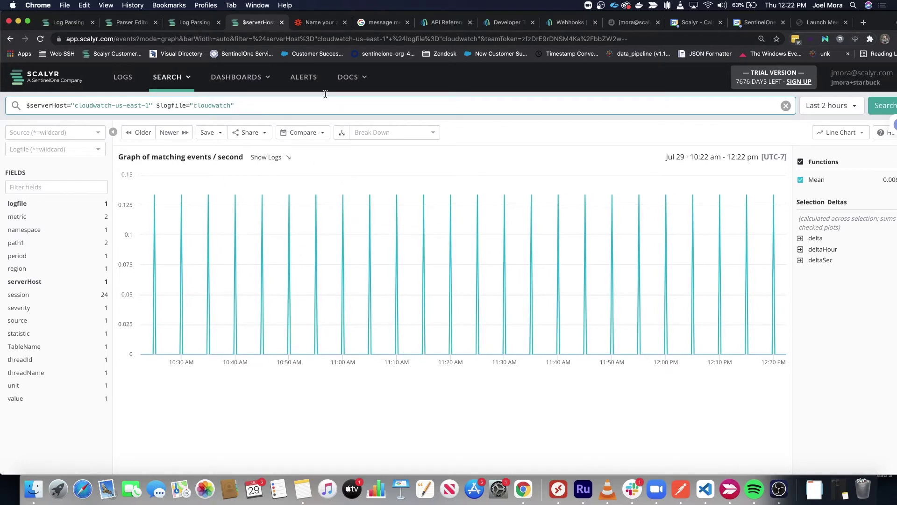
Step: Return to the original Log Parsing Tester and examine how the first entry's timestamp is parsed, including its age in minutes
left_click(192, 23)
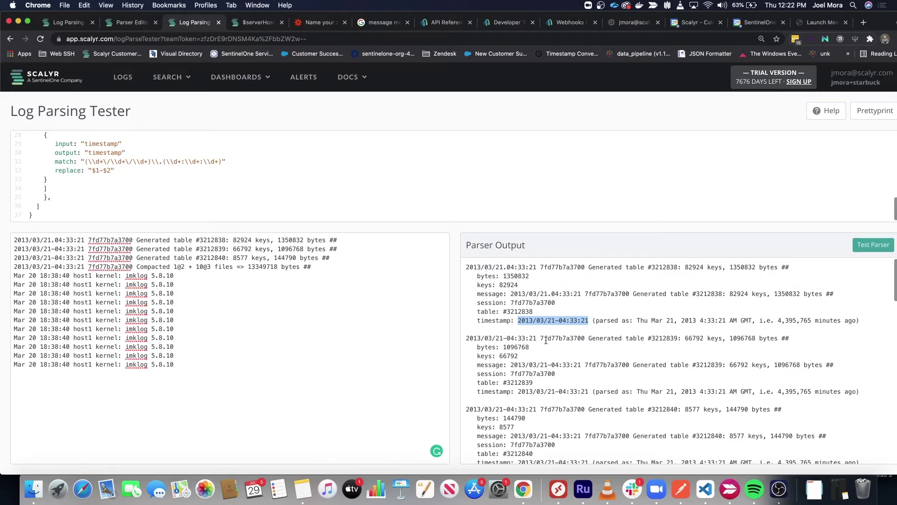
left_click(594, 321)
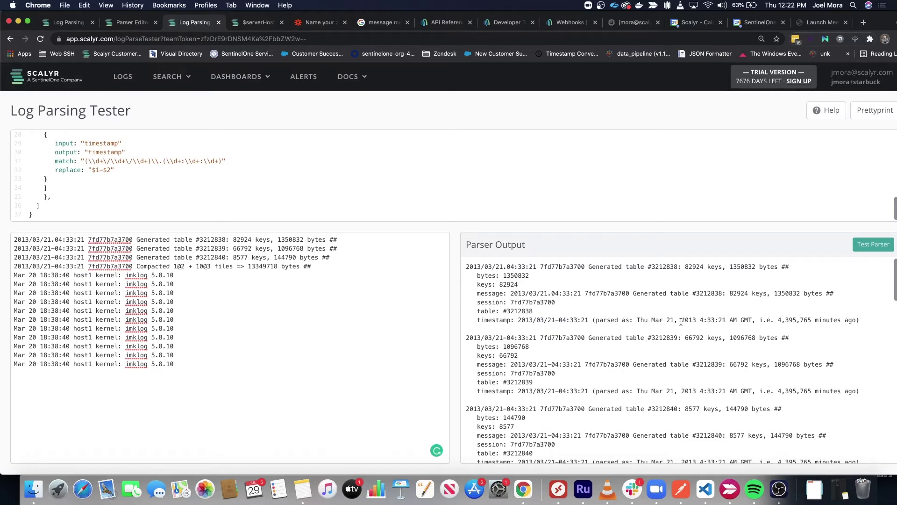
left_click_drag(778, 321, 813, 321)
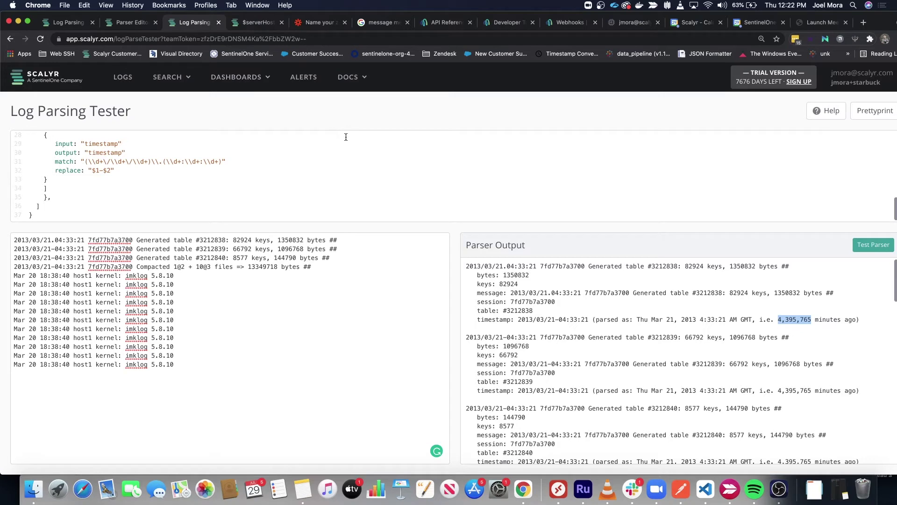
double_click(783, 319)
Step: Add the line "2013/03/21-04:33:21 error : details about error" below the sample logs, reusing the timestamp of the Compacted line
left_click(210, 368)
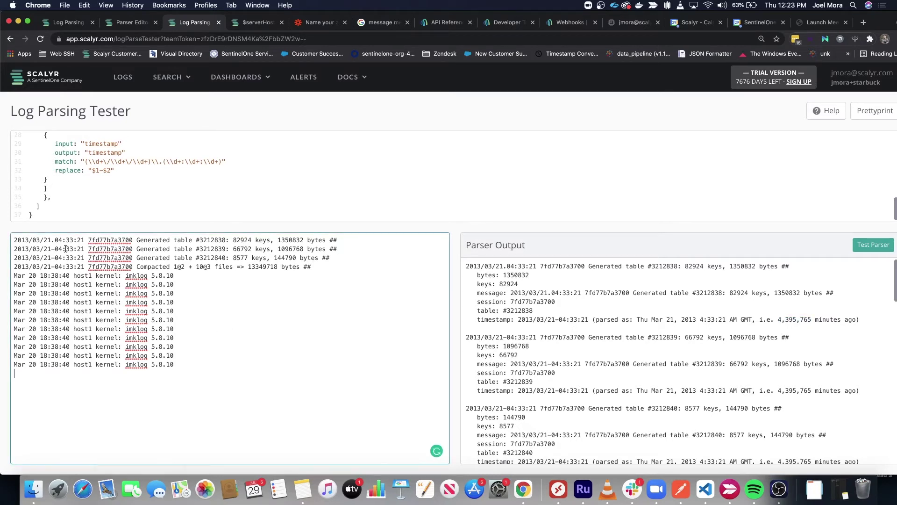
double_click(89, 266)
left_click(88, 267)
left_click(88, 267)
key("super+shift+Left")
key("super+c")
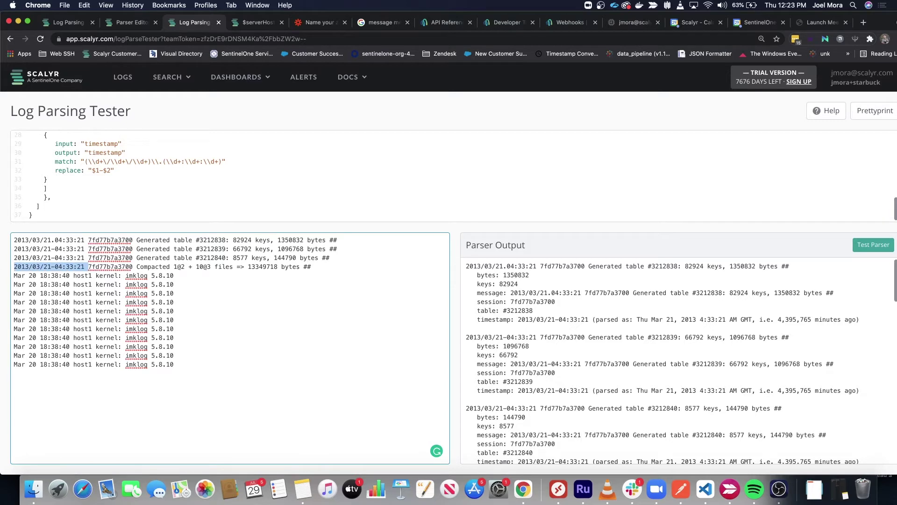
left_click(76, 387)
key("super+v")
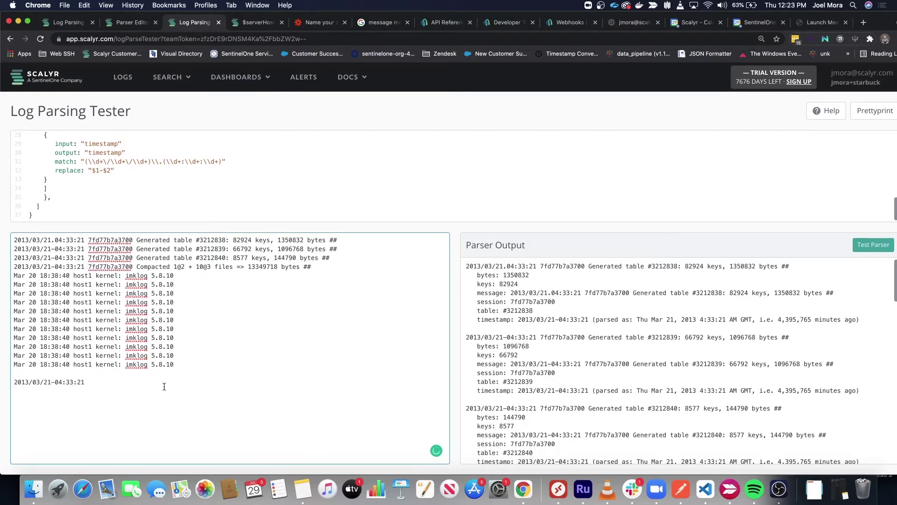
type("er")
type("ror : details about error")
Step: Duplicate the "Generated table" format block at the start of the parser's formats list
scroll(140, 198, "up", 5)
scroll(93, 177, "down", 5)
left_click_drag(93, 177, 41, 150)
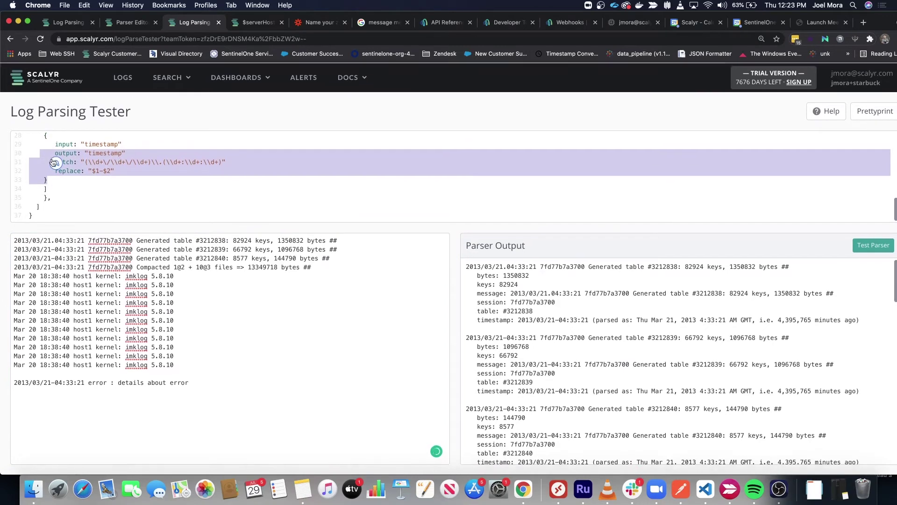
scroll(51, 187, "up", 7)
scroll(51, 201, "up", 2)
left_click_drag(50, 189, 45, 170)
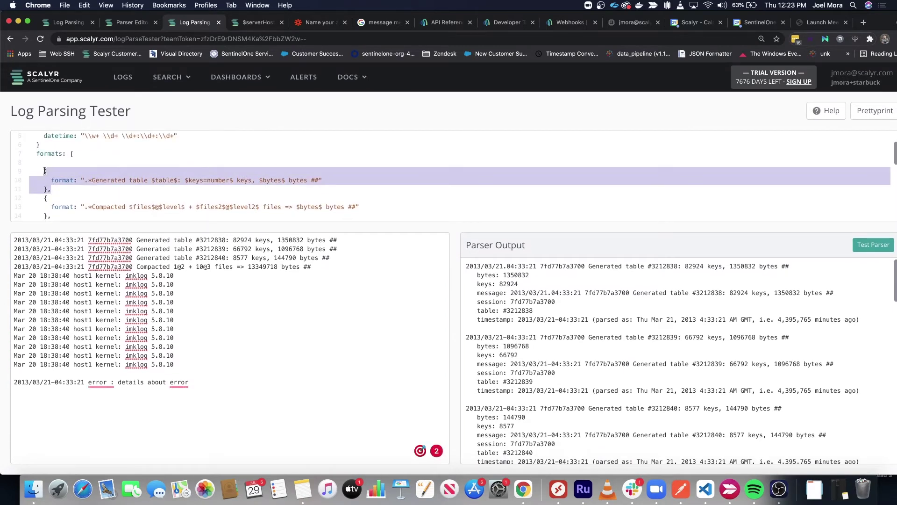
key("super+c")
left_click(68, 160)
key("super+v")
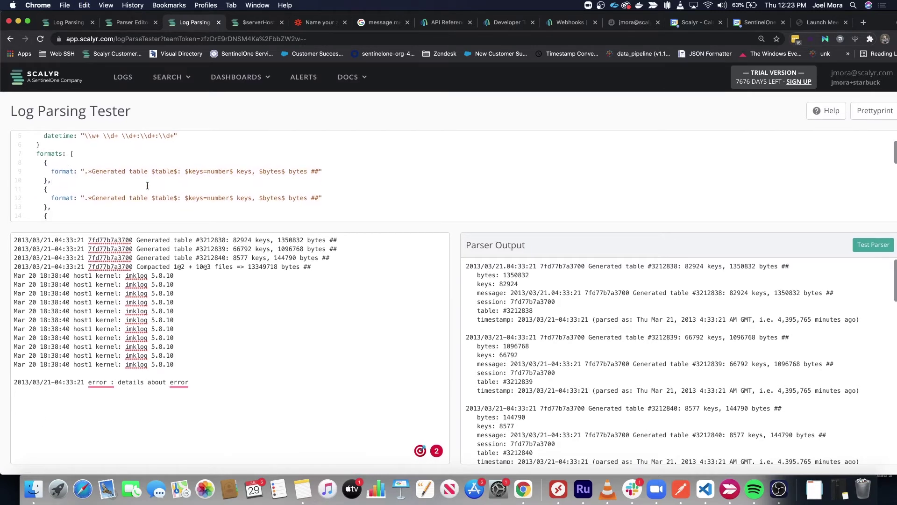
Step: Replace the first format block's pattern with "$timestamp$ $severity$ : $var$"
left_click_drag(86, 172, 320, 170)
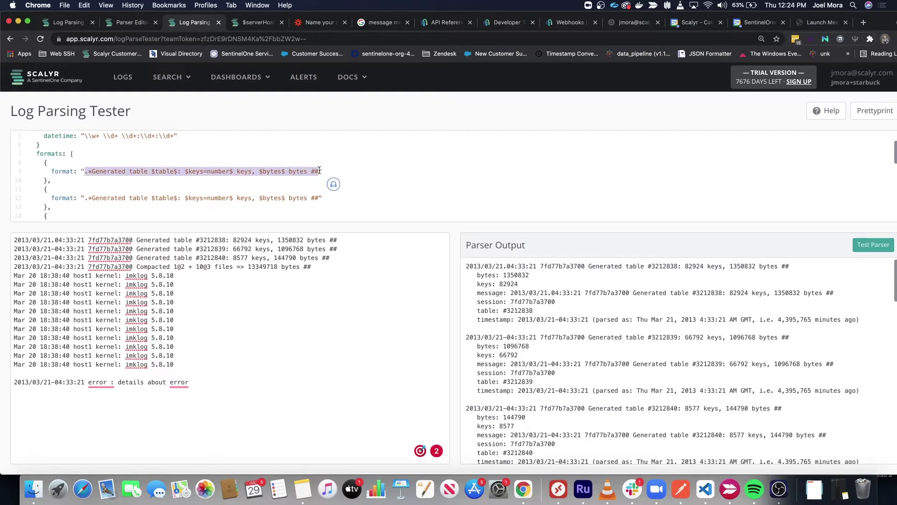
type("timestamp")
type("$")
type("$")
scroll(297, 150, "down", 2)
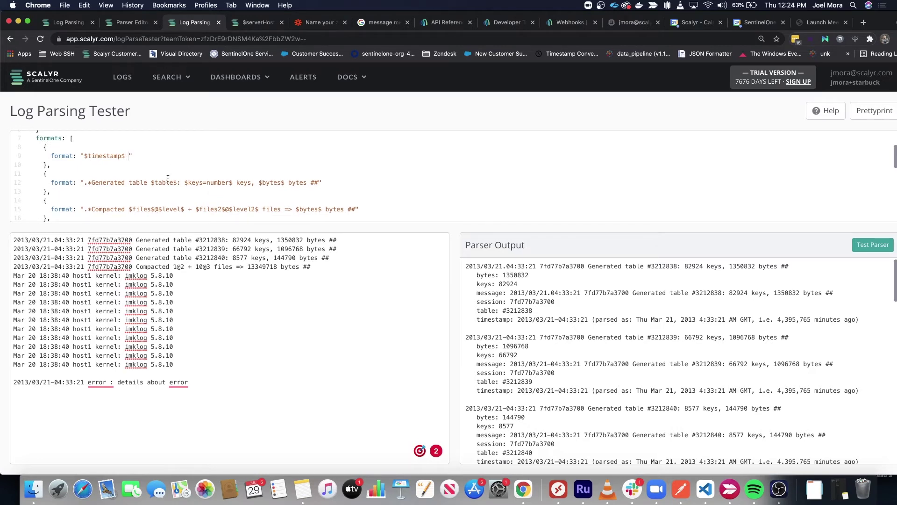
type("$$")
scroll(145, 176, "down", 1)
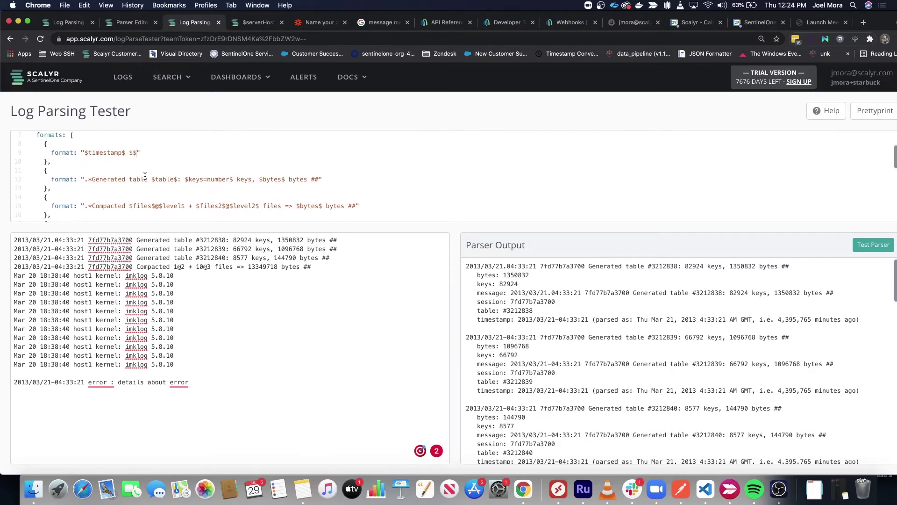
type("severity")
key("BackSpace")
type("var")
scroll(160, 162, "down", 1)
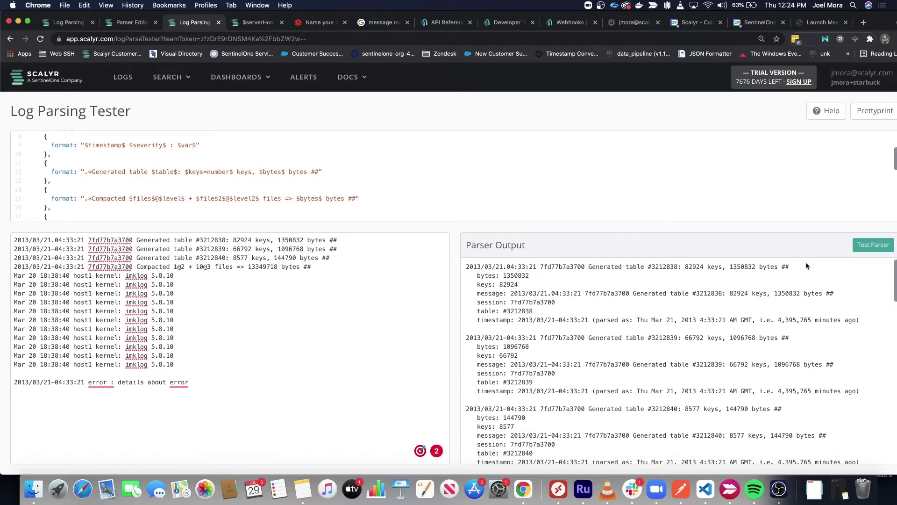
Step: Test the parser and examine the fields extracted from the error line, especially its severity
left_click(877, 246)
scroll(682, 375, "down", 10)
scroll(651, 375, "up", 8)
scroll(643, 372, "down", 10)
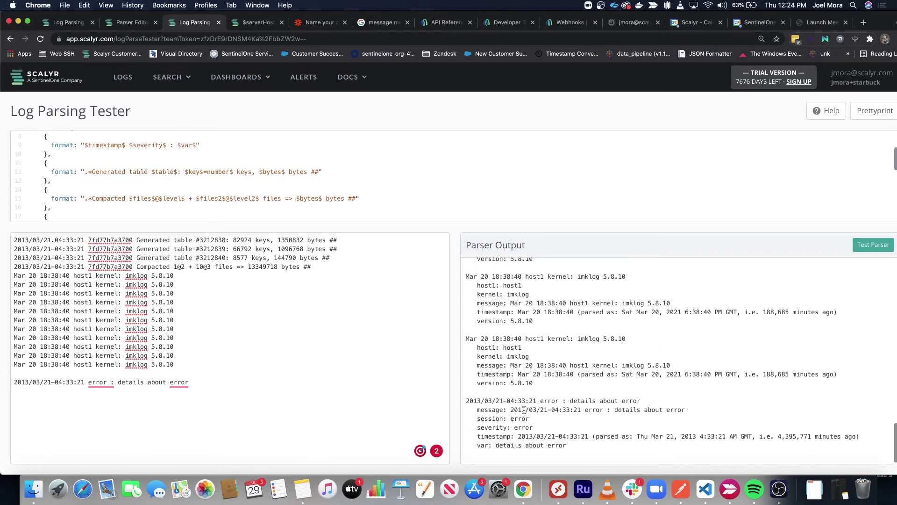
double_click(499, 397)
triple_click(499, 400)
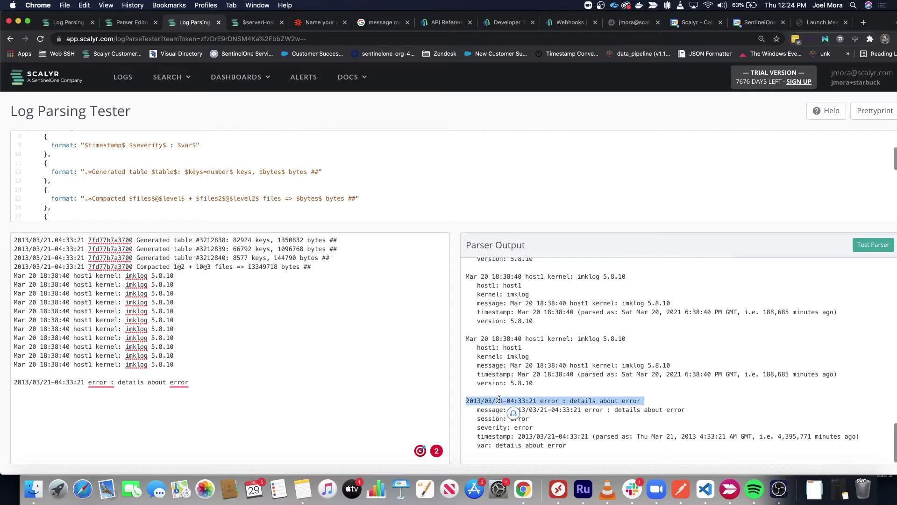
left_click(523, 428)
double_click(523, 428)
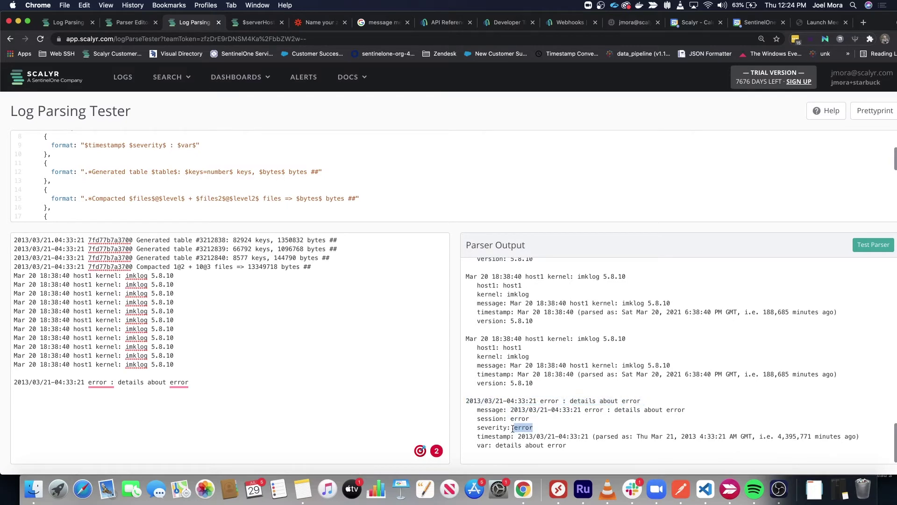
Step: Add "halt: true" to the first format block, below the "$timestamp$ $severity$ : $var$" pattern
double_click(499, 427)
double_click(527, 428)
scroll(40, 185, "up", 3)
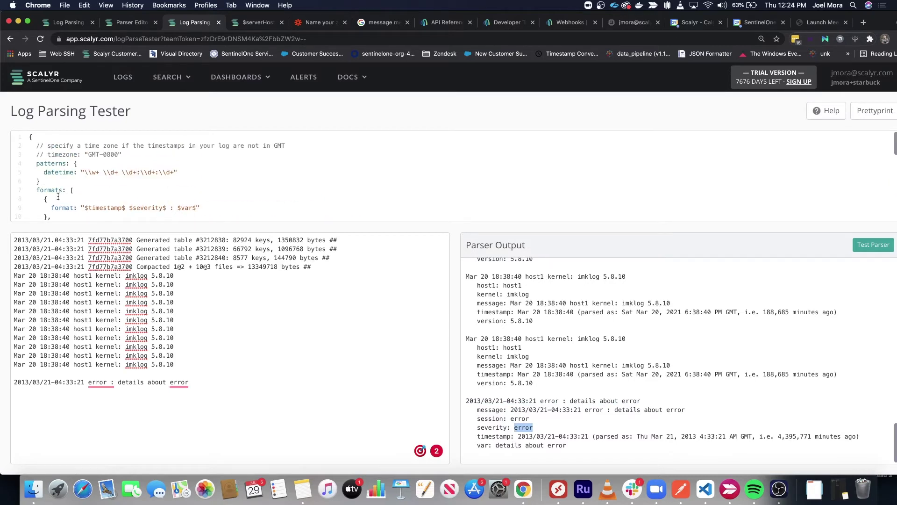
scroll(58, 197, "down", 3)
left_click(180, 241)
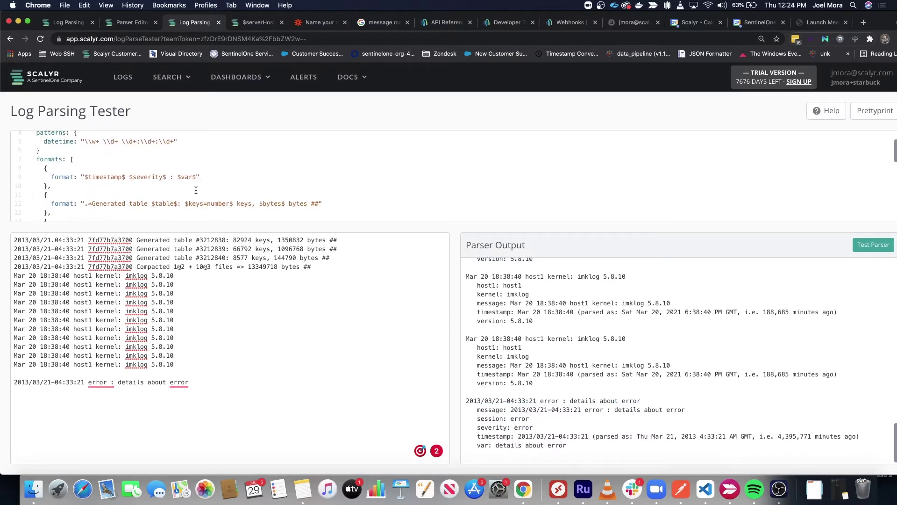
key("Return")
type("hal")
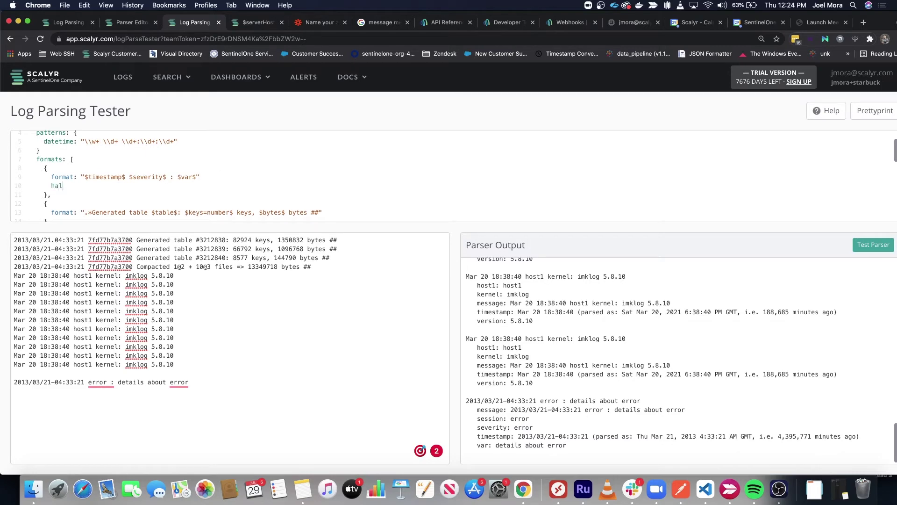
type("t: true")
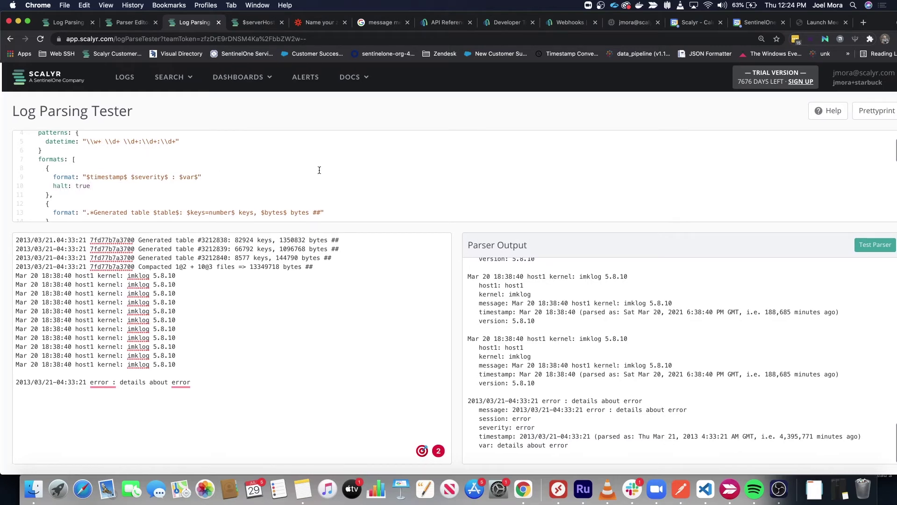
Step: Test the parser and examine the message, severity and timestamp fields extracted from the error line
scroll(855, 236, "right", 1)
left_click(863, 242)
scroll(679, 372, "down", 10)
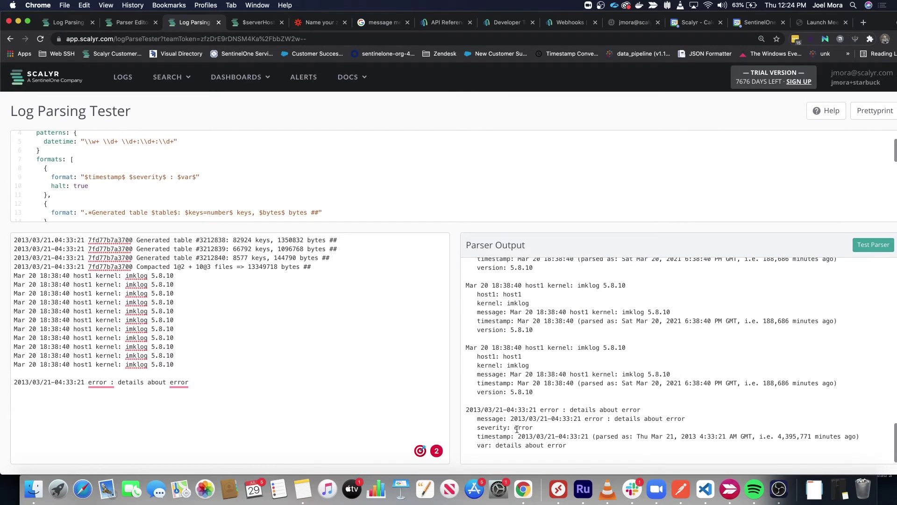
double_click(488, 428)
double_click(499, 436)
left_click_drag(519, 437, 850, 437)
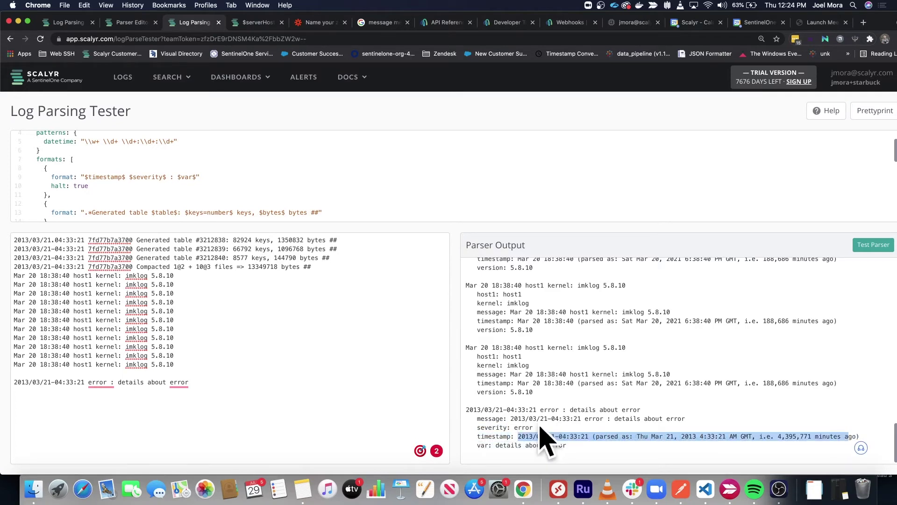
left_click(512, 419)
left_click_drag(513, 419, 616, 419)
double_click(522, 427)
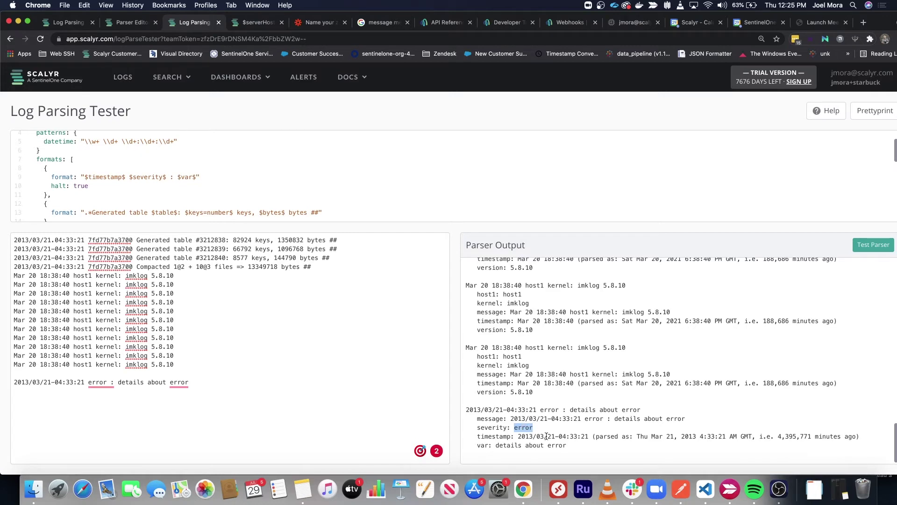
scroll(546, 436, "up", 1)
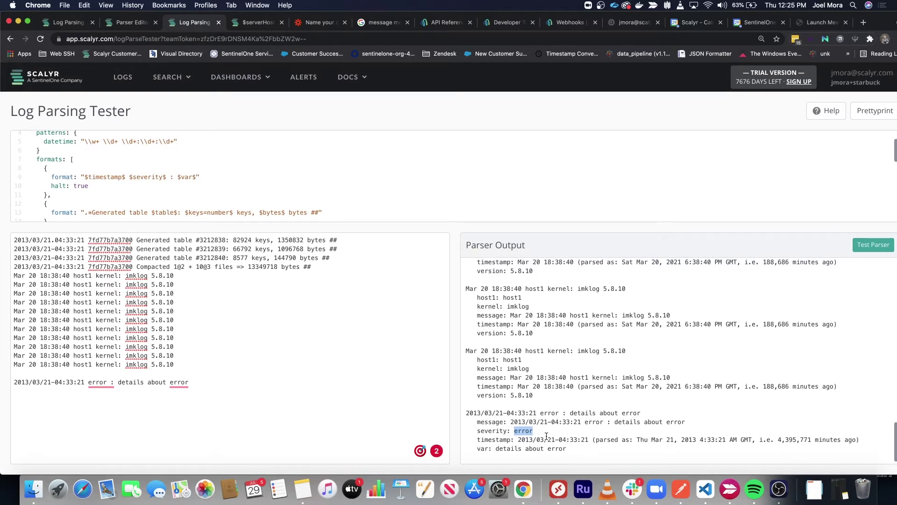
Step: Review the supported severity values in the documentation on the special fields timestamp, severity and message
scroll(546, 436, "up", 1)
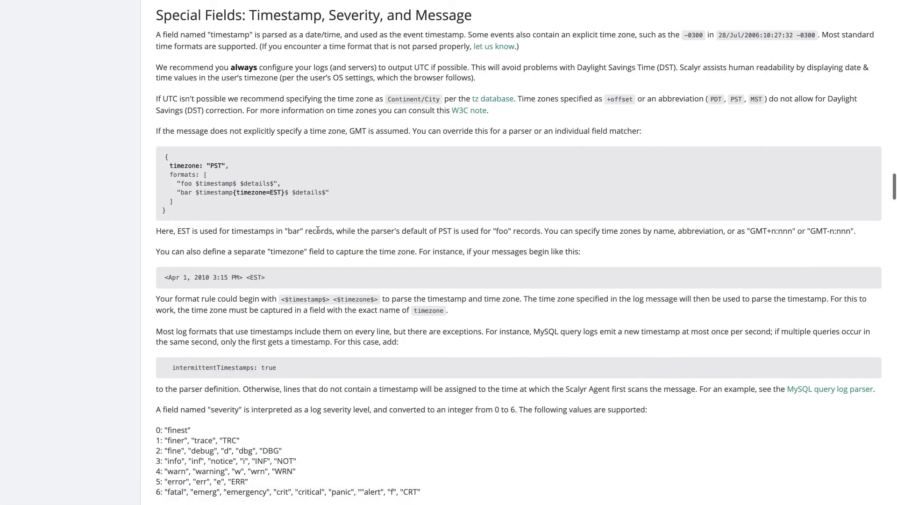
scroll(320, 230, "down", 3)
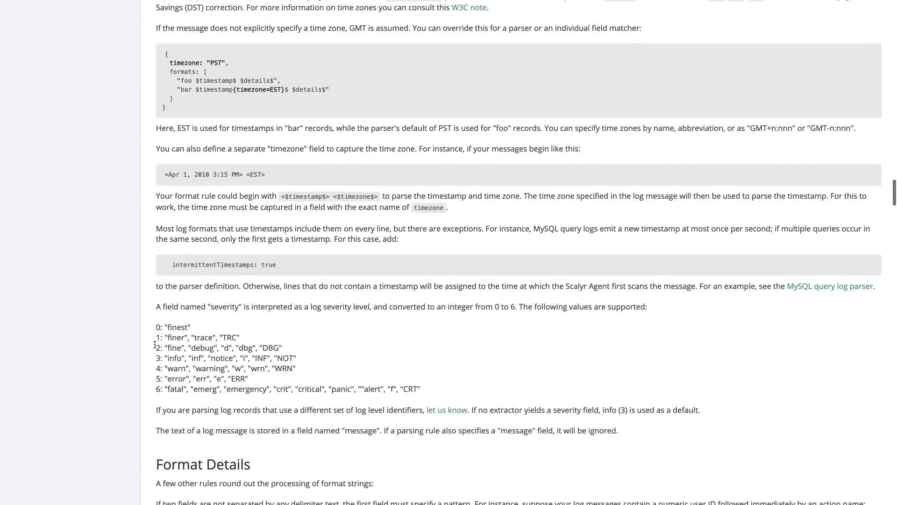
left_click_drag(156, 326, 404, 399)
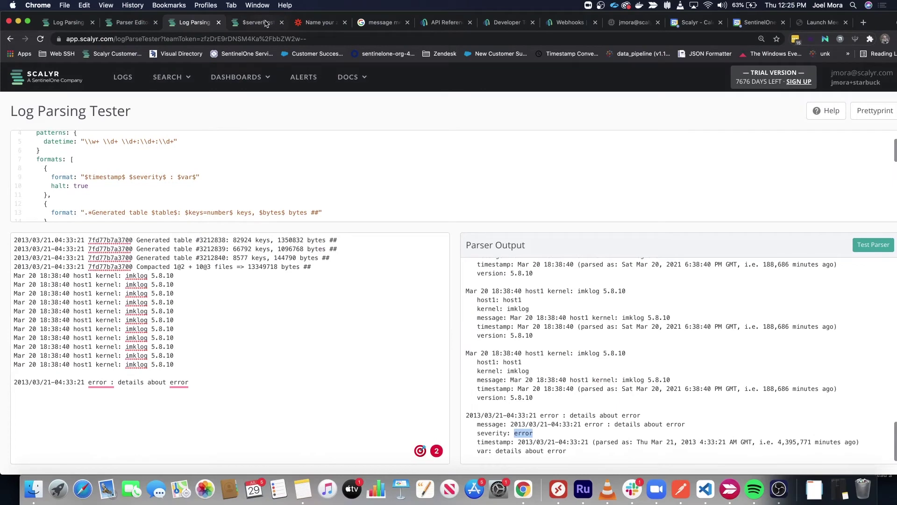
Step: Search the events for "severity > 3" and inspect the values of the severity field
left_click(265, 23)
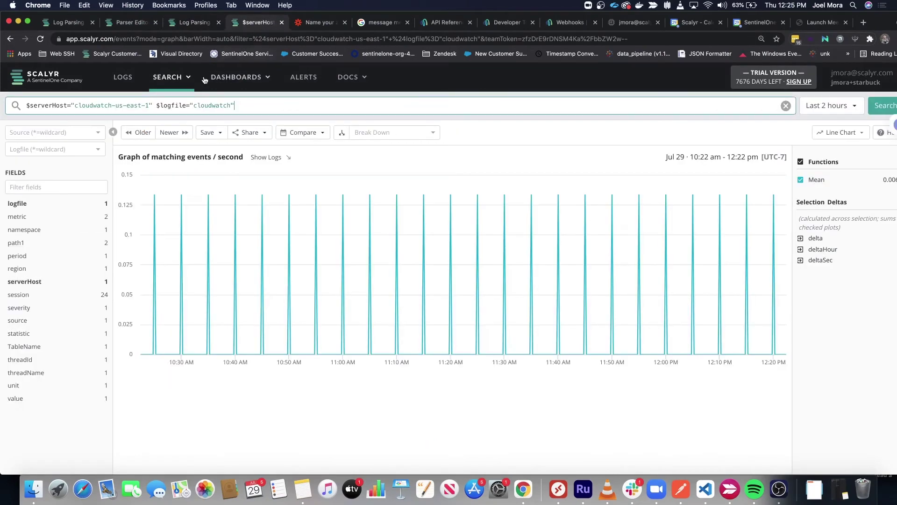
triple_click(208, 100)
type("se")
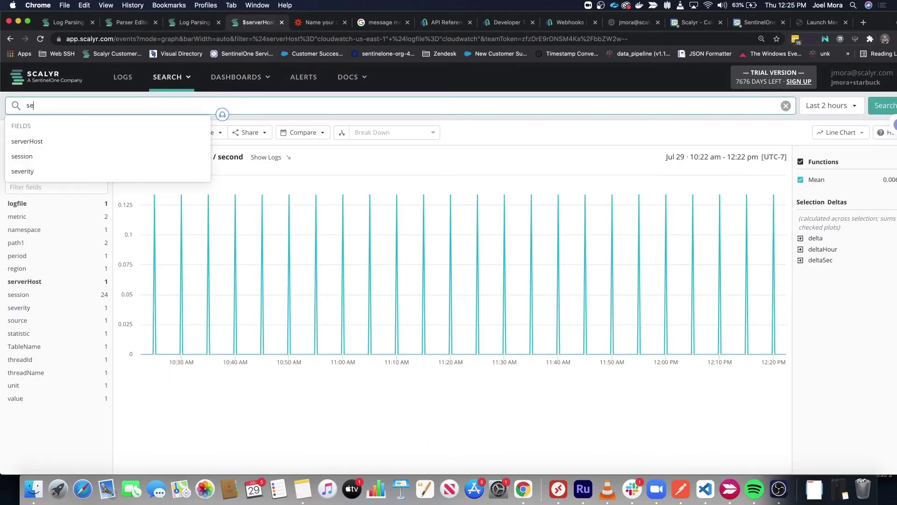
type("verity > 3")
key("Return")
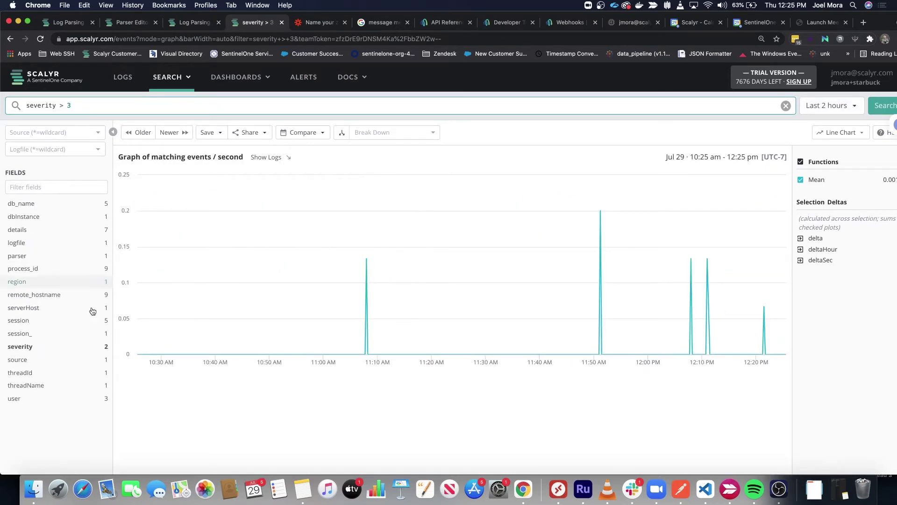
left_click(56, 346)
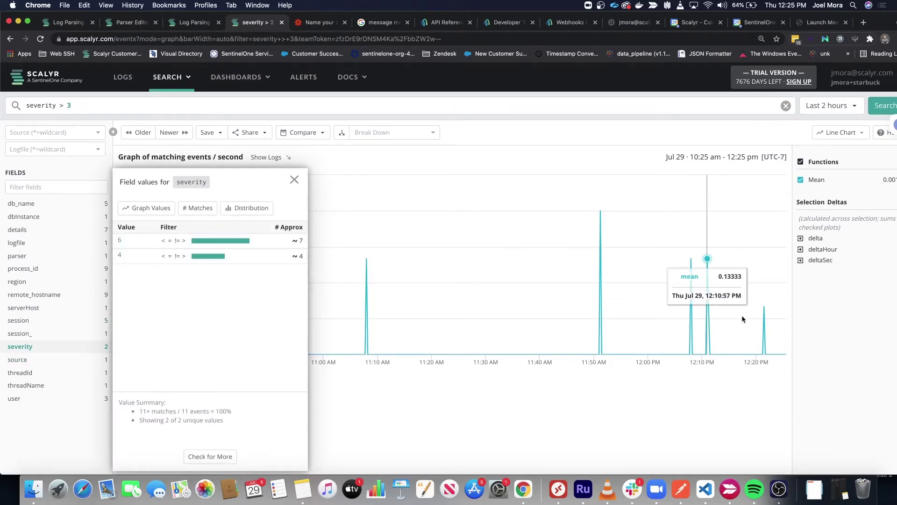
left_click(517, 419)
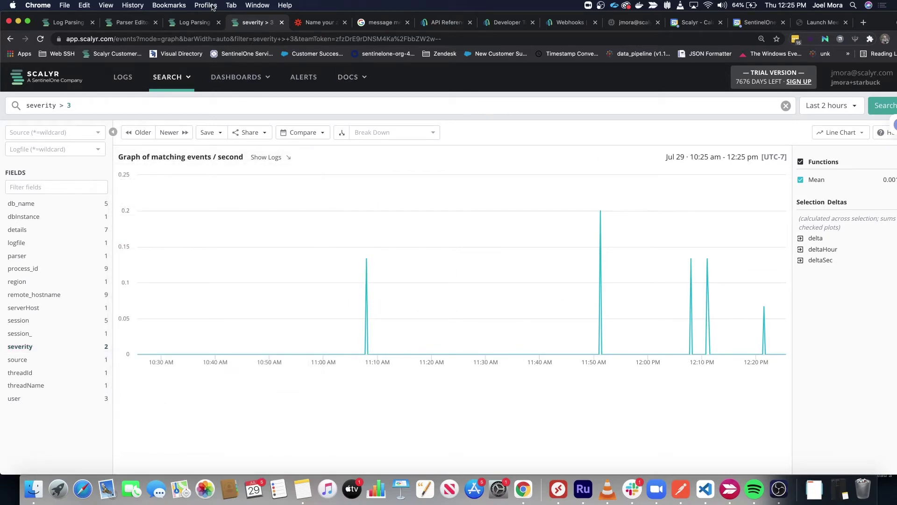
Step: Return to the parser test output and examine the severity and message fields against the error line's raw text
left_click(196, 28)
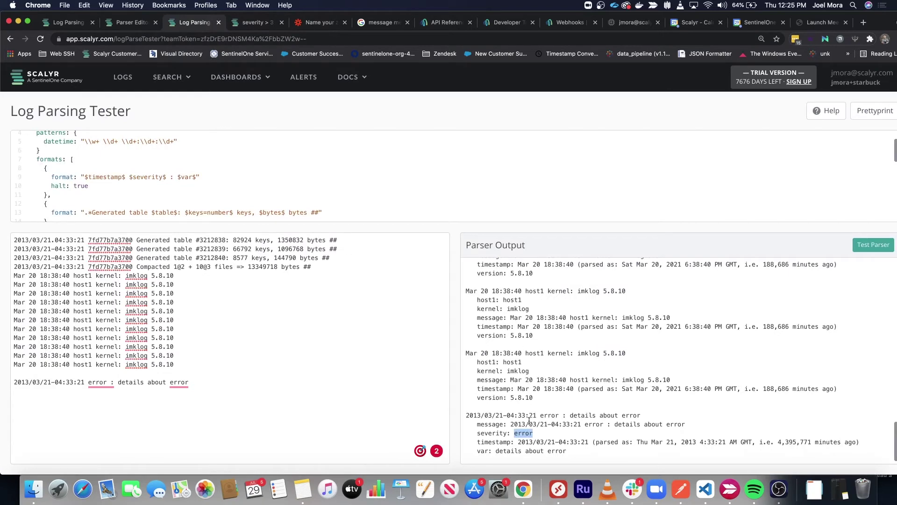
left_click(502, 442)
double_click(495, 434)
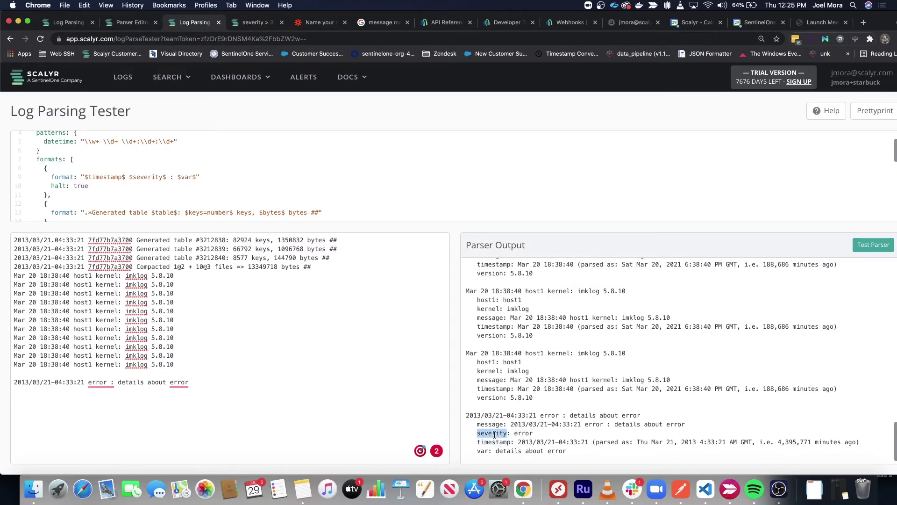
double_click(491, 424)
left_click(511, 424)
triple_click(469, 416)
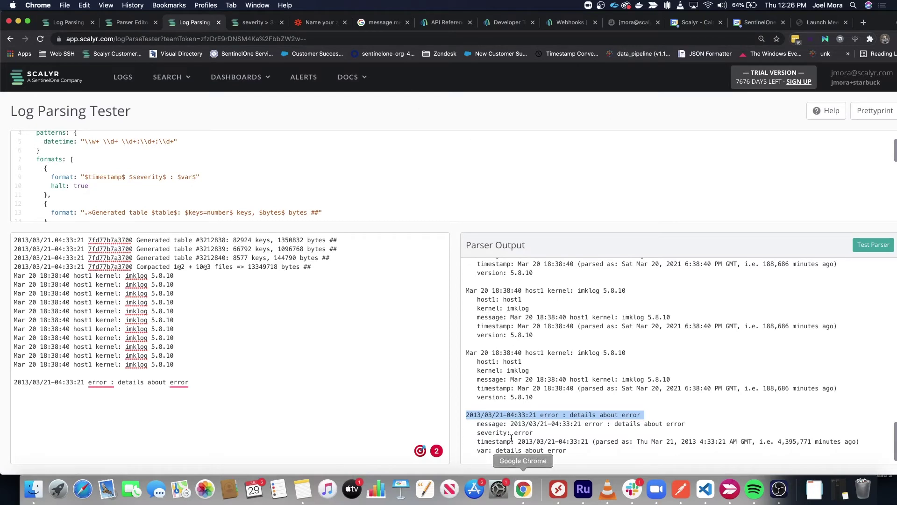
Step: Switch to Postman and examine the message attribute and the parser setting in the addEvents request body
left_click(681, 490)
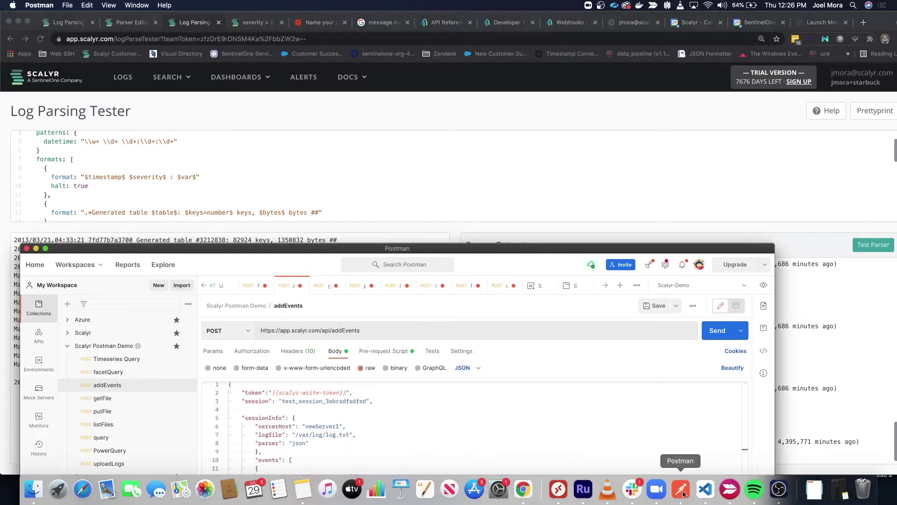
left_click_drag(340, 201, 379, 51)
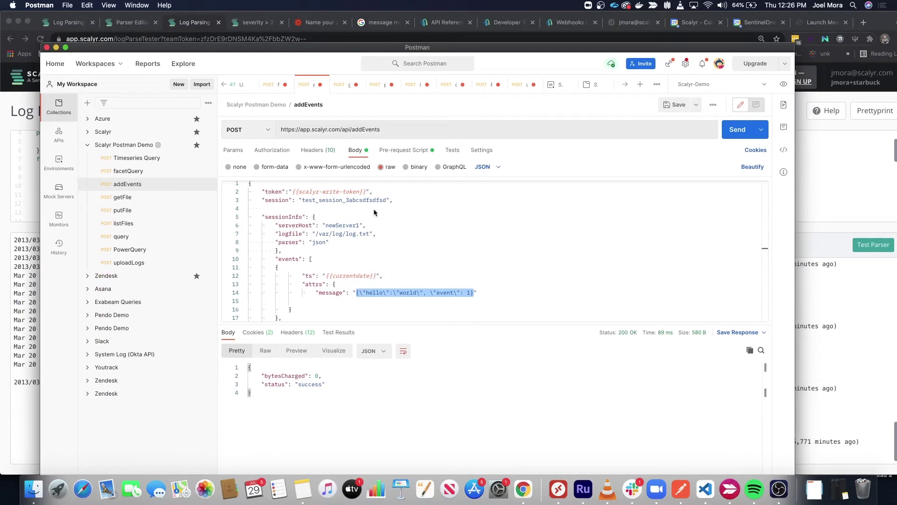
double_click(318, 294)
double_click(314, 284)
double_click(328, 293)
scroll(328, 293, "down", 1)
left_click_drag(354, 291, 474, 290)
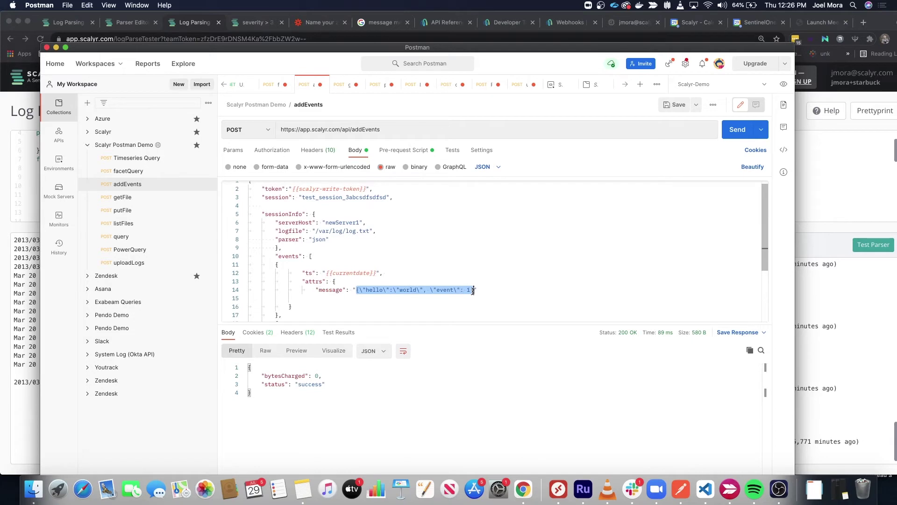
double_click(318, 240)
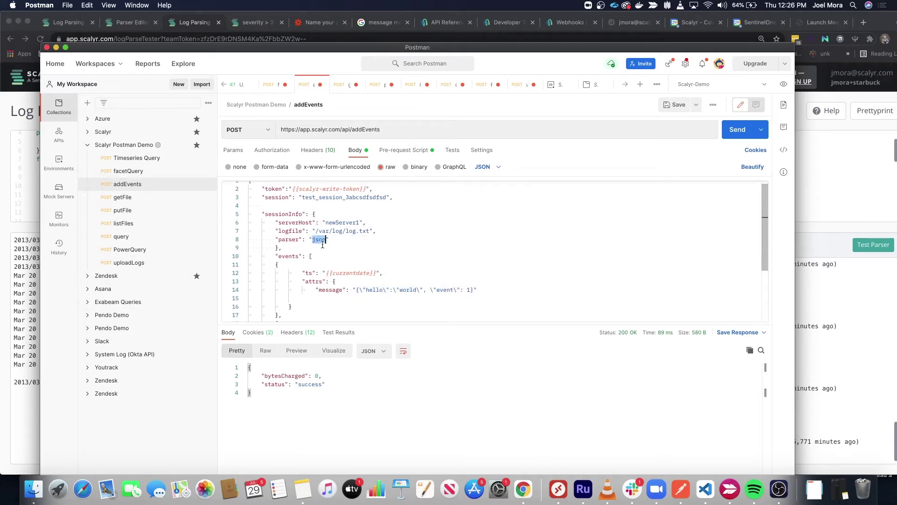
left_click_drag(356, 290, 473, 290)
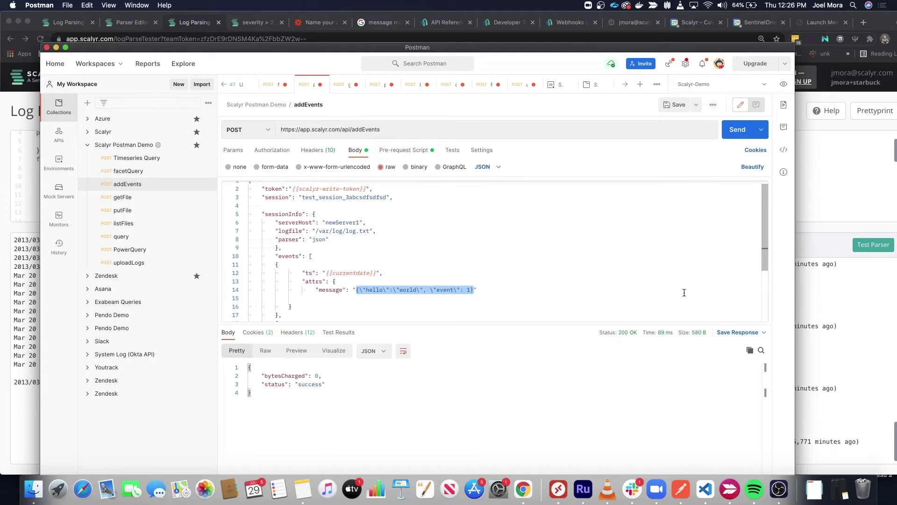
Step: Switch back to the Log Parsing Tester in Chrome and examine the message value extracted from the error line
left_click(875, 344)
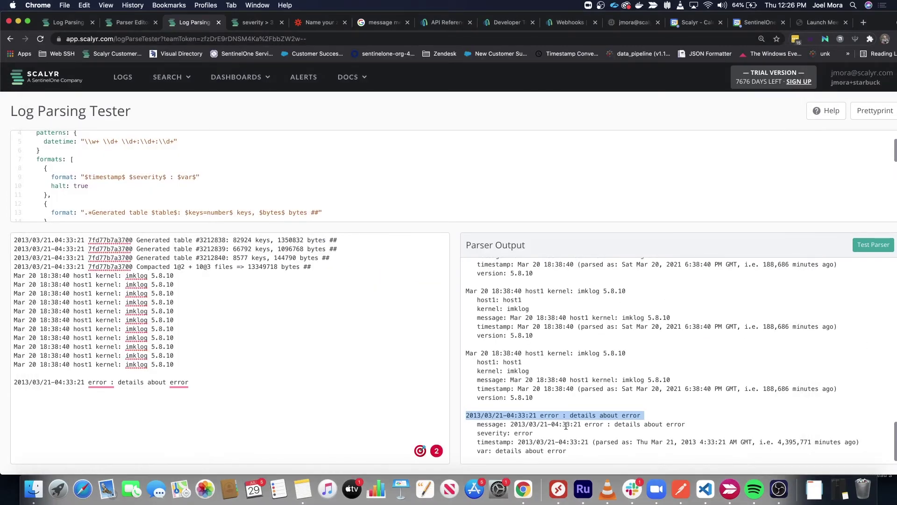
left_click(527, 426)
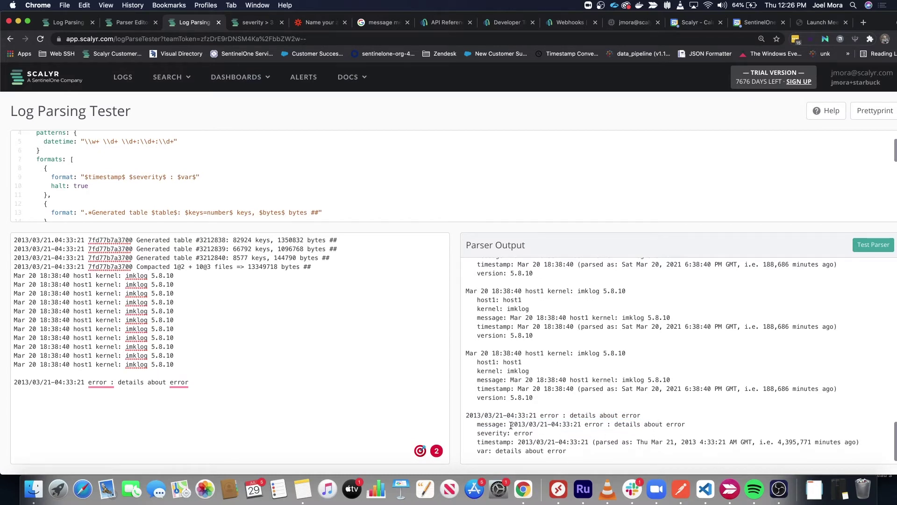
left_click_drag(511, 424, 695, 428)
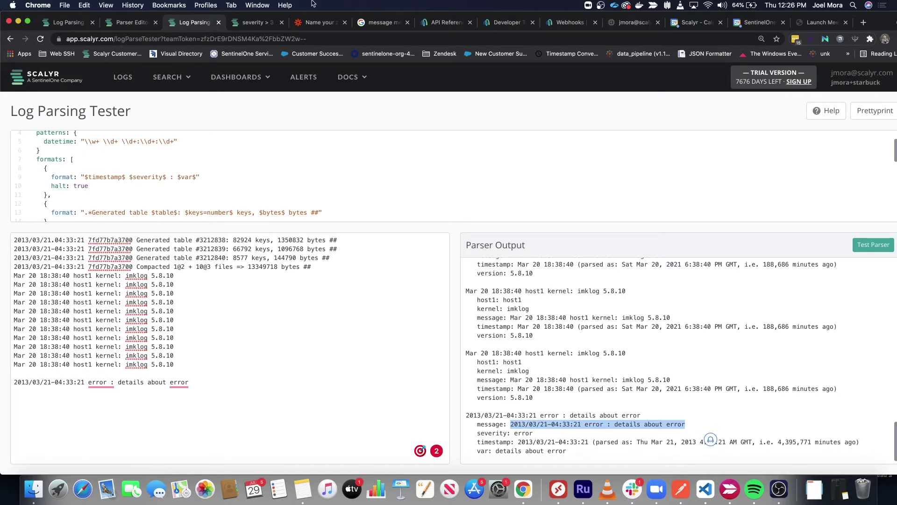
Step: Replace the event search query with the quoted text "foo" and run the search
left_click(239, 23)
left_click(104, 106)
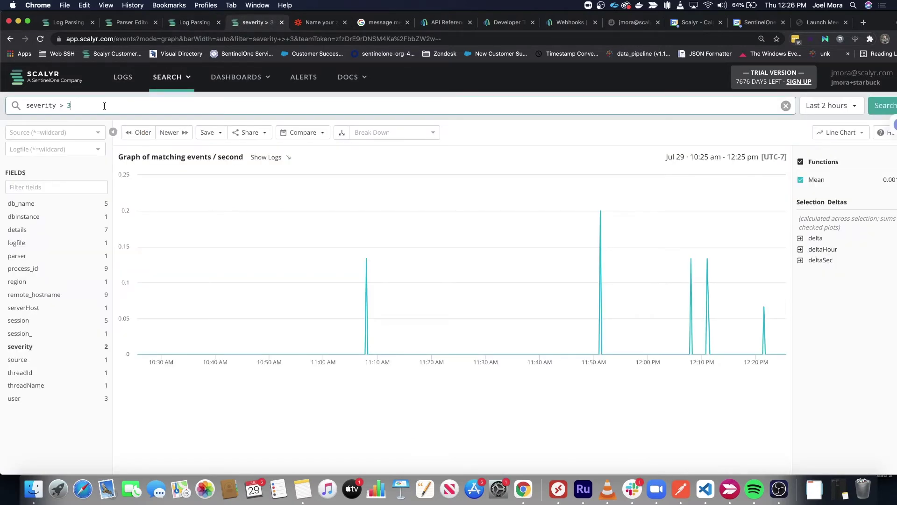
type("\"\"")
type("foo")
key("Return")
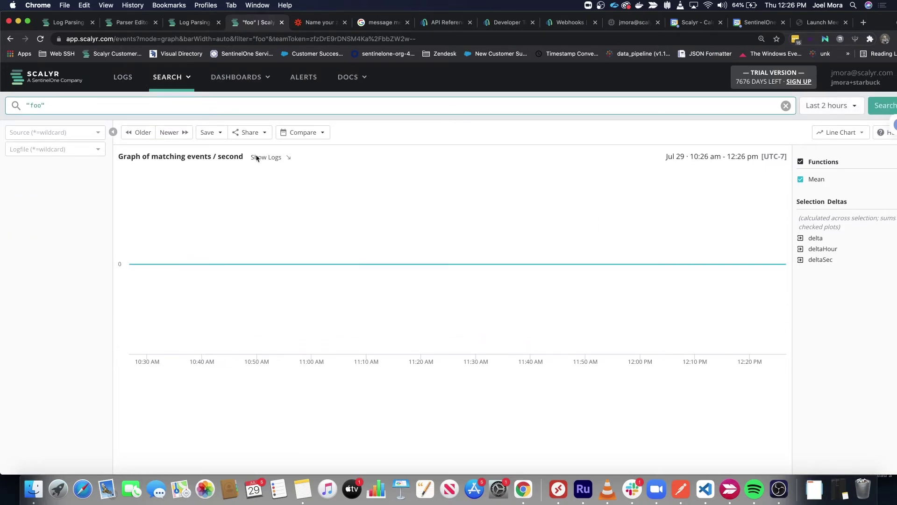
Step: Search the events for the quoted text "hello" and request the matching logs
key("BackSpace")
key("BackSpace")
key("BackSpace")
type("bar")
key("BackSpace")
key("BackSpace")
key("BackSpace")
type("hello")
key("Return")
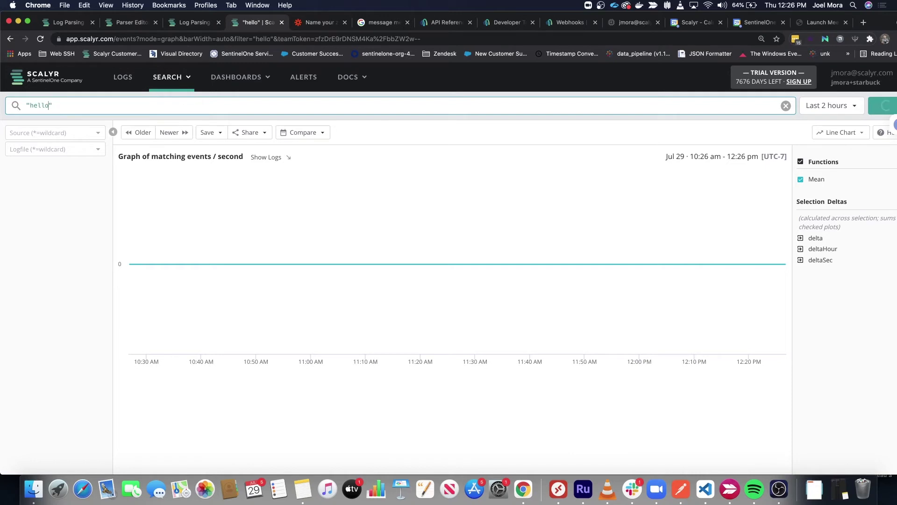
left_click(266, 157)
Step: List the events of the /aws/lambda/scalyr-test log from the log sources overview
left_click(123, 77)
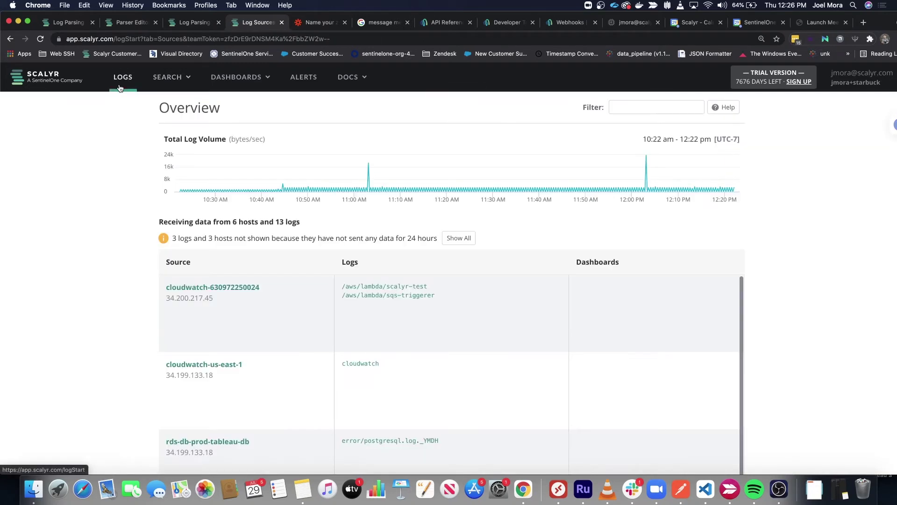
left_click(369, 287)
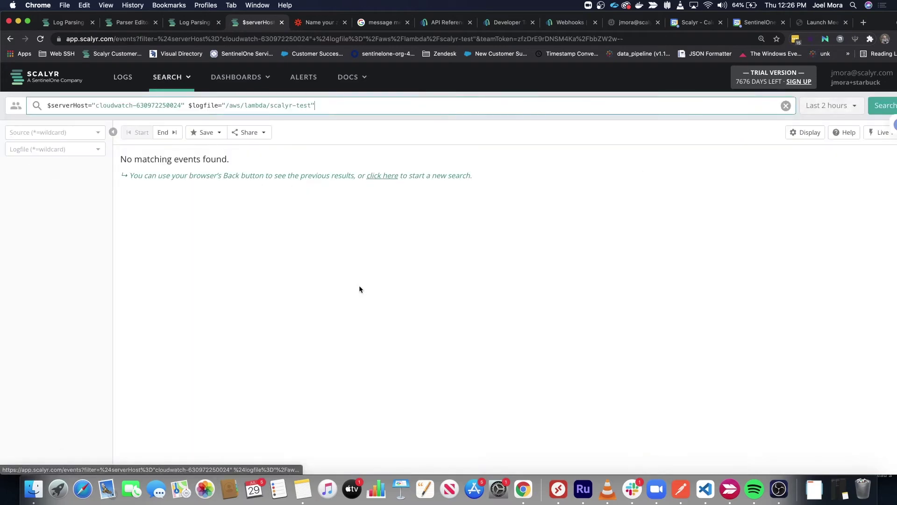
Step: Clear the query to list events from all sources and select "linux_process_metrics" in one of the log lines
double_click(156, 105)
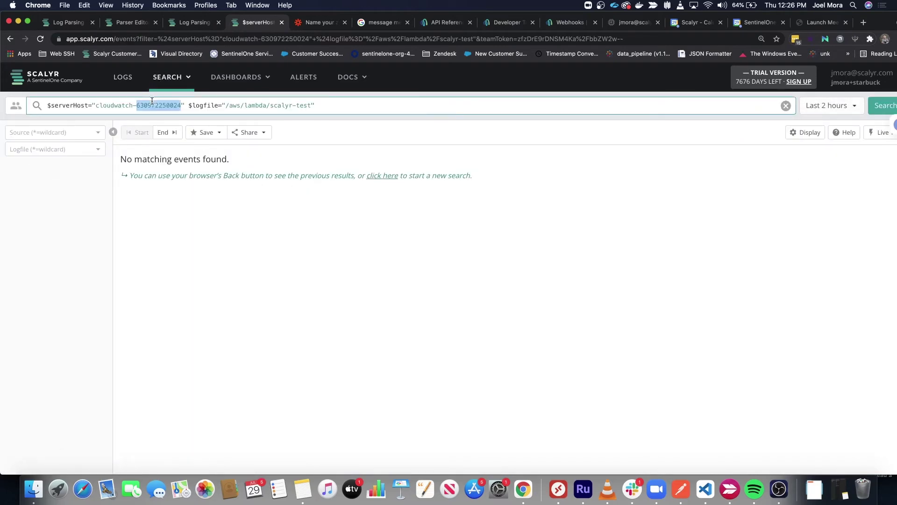
key("super+a")
key("BackSpace")
key("Return")
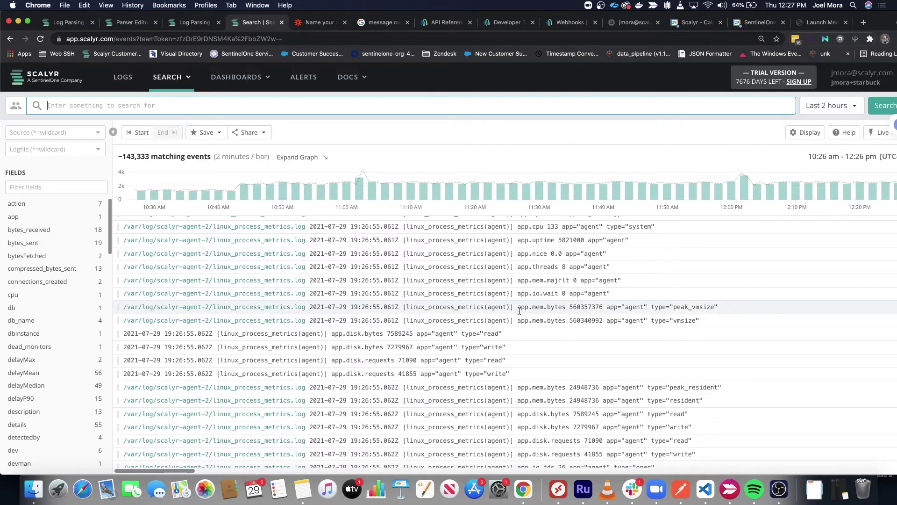
left_click(414, 293)
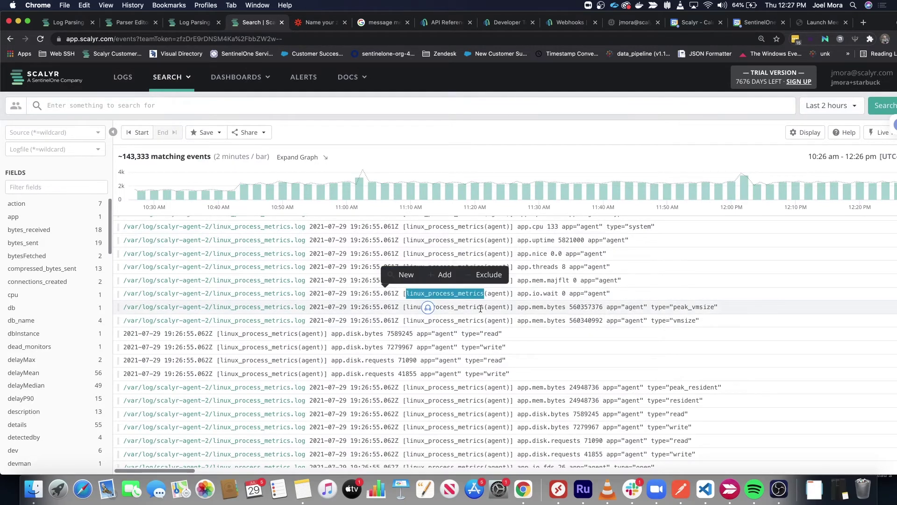
Step: Search the events from all sources for the quoted text "linux_process_metrics"
left_click(170, 105)
type("\"linux_process_metrics\"")
key("Return")
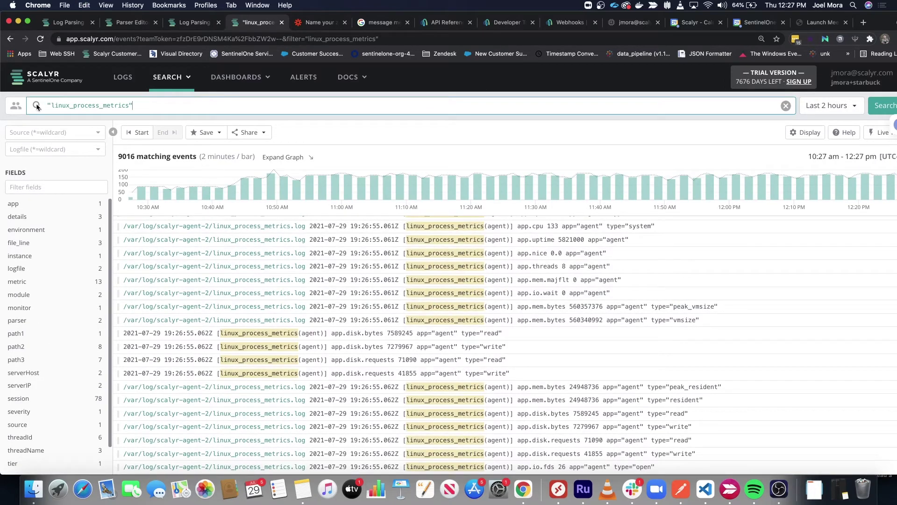
Step: Search with the query message contains "linux_process_metrics", and remove the "message contains" prefix from the query again
type("message con")
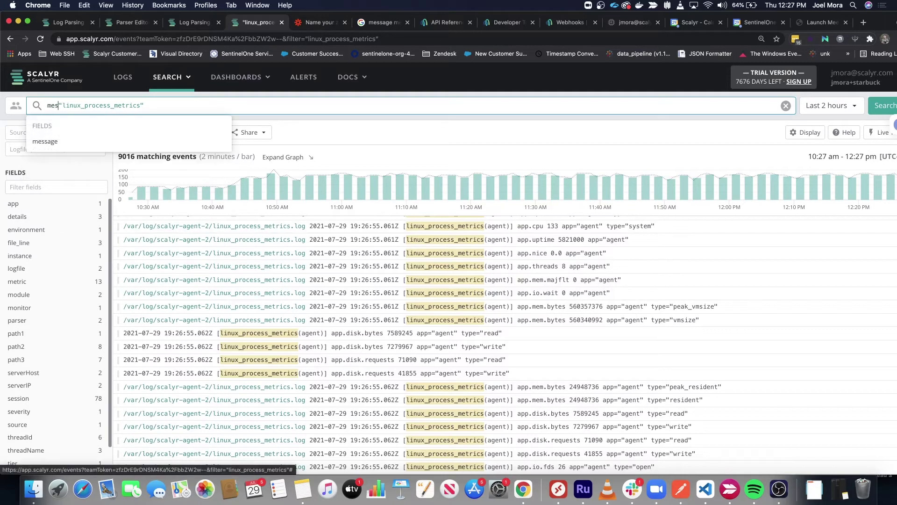
type("tains")
key("Return")
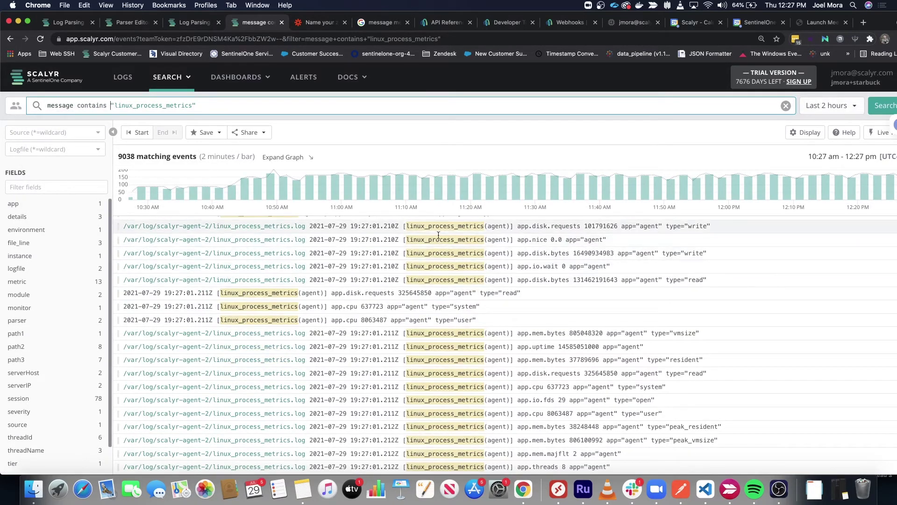
left_click_drag(111, 106, 47, 105)
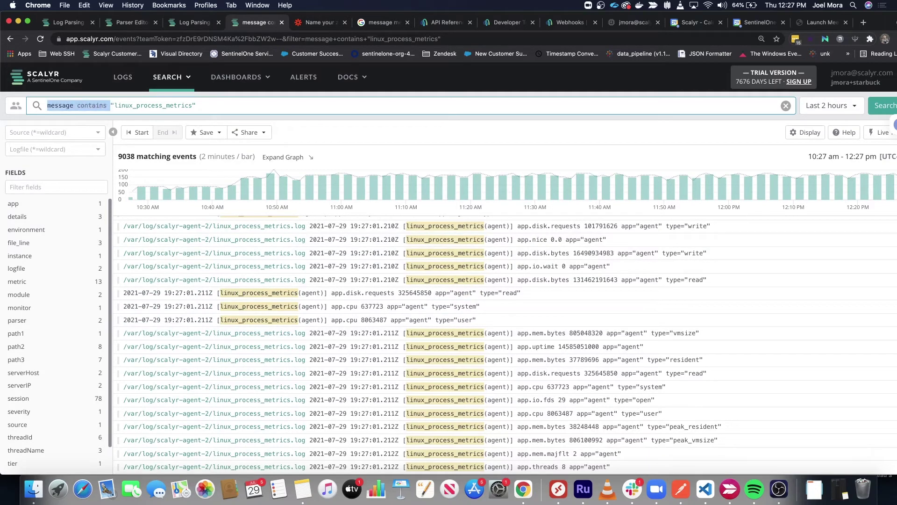
key("BackSpace")
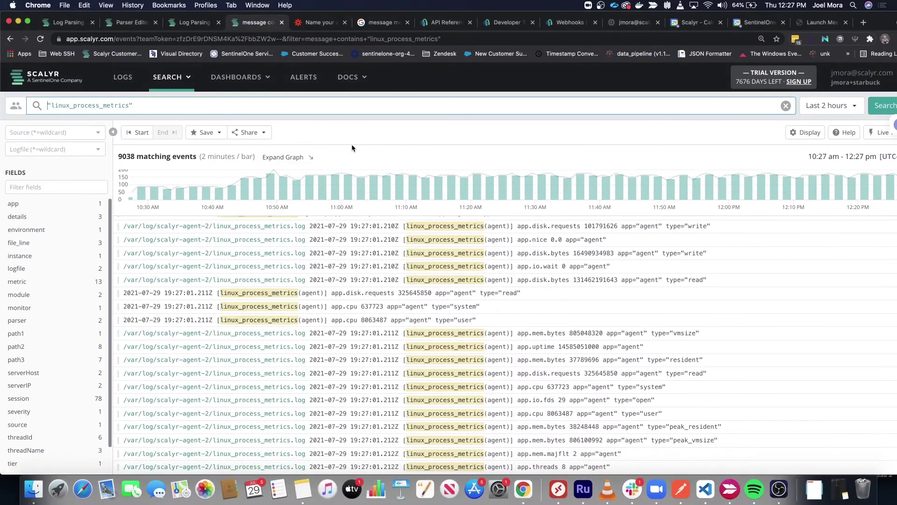
Step: Replace the sample logs in the Log Parsing Tester with the Format Details example lines 03298login, 03298upload and 49107login
left_click(195, 22)
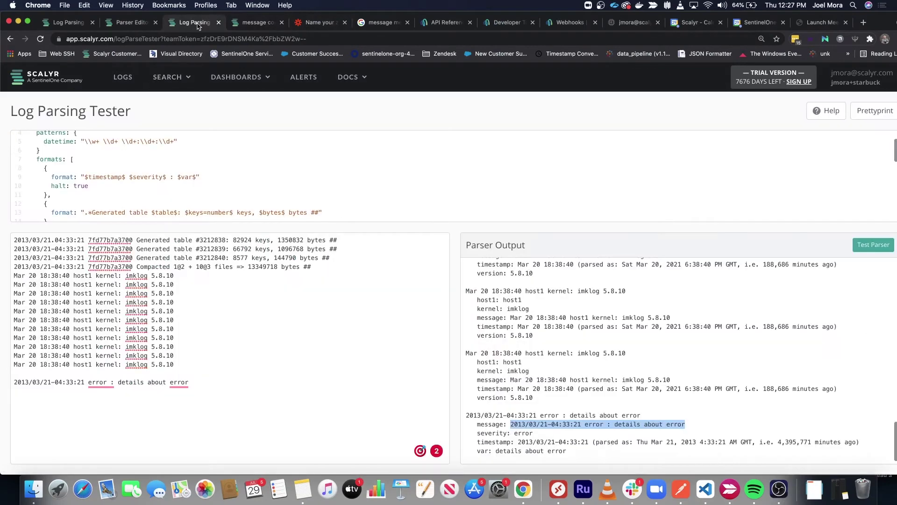
scroll(200, 161, "down", 5)
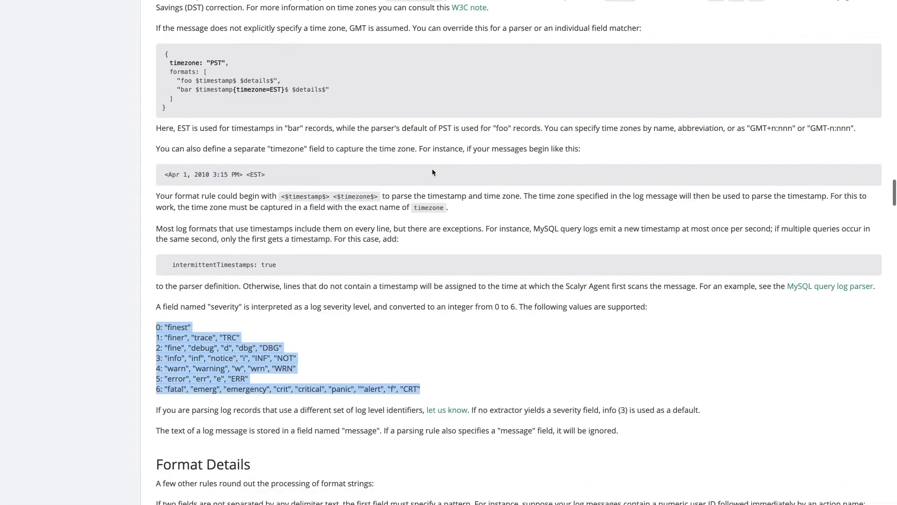
scroll(432, 172, "down", 10)
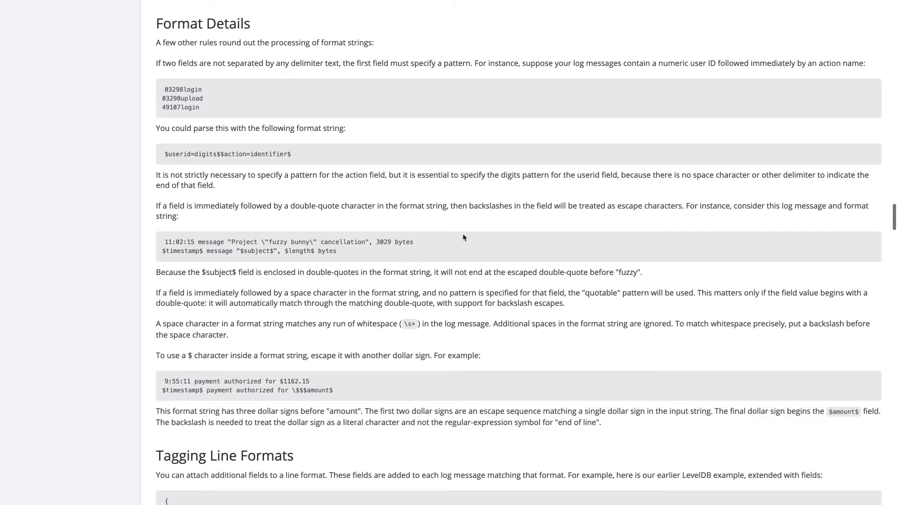
scroll(463, 233, "down", 2)
scroll(442, 206, "up", 2)
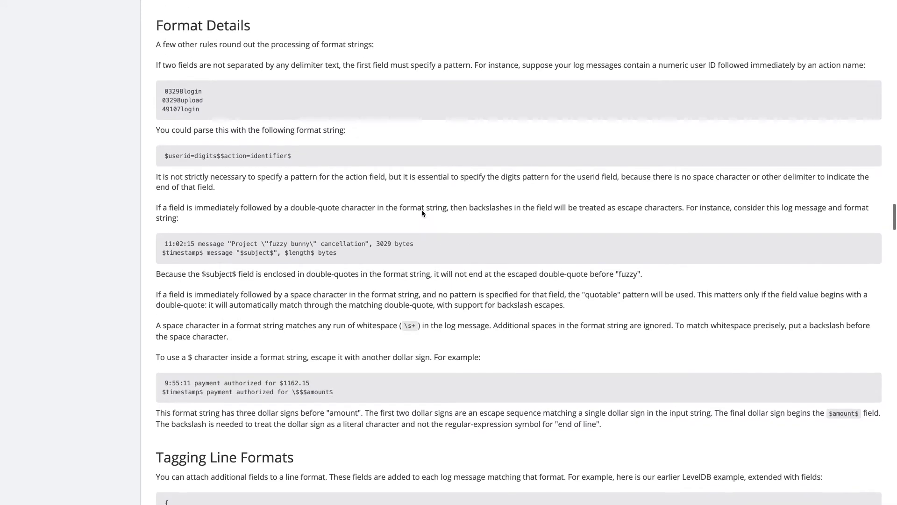
scroll(423, 211, "down", 1)
left_click_drag(202, 103, 165, 86)
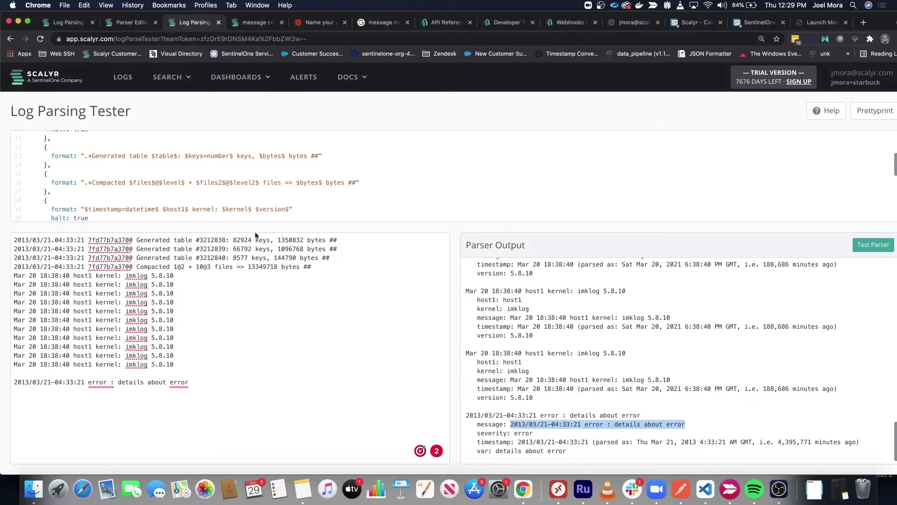
left_click(223, 398)
key("super+a")
key("super+c")
key("super+v")
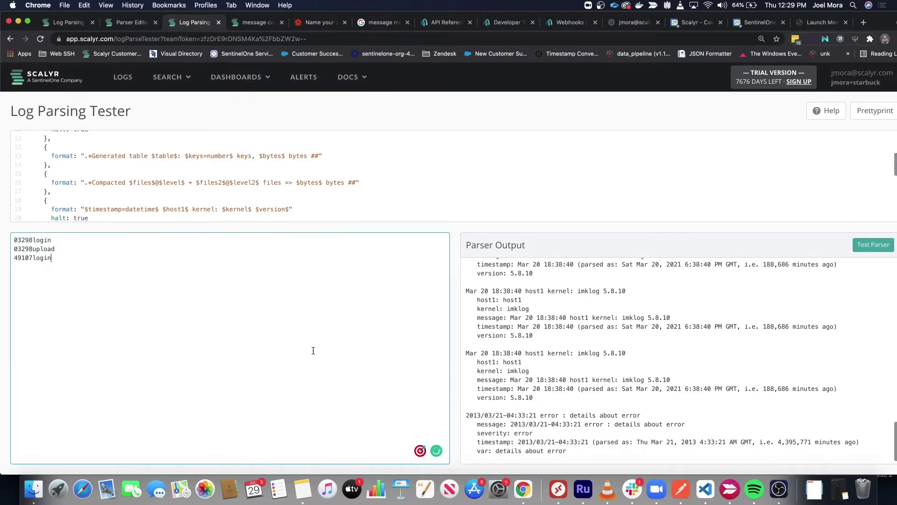
Step: Delete all format rules after the first one from the parser definition, including the leftover comma
left_click(379, 178)
left_click_drag(58, 160, 118, 199)
key("BackSpace")
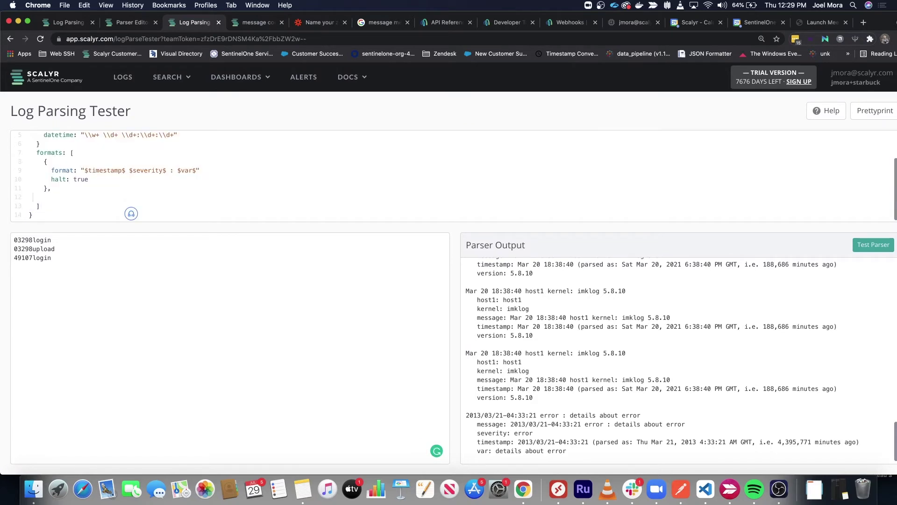
left_click(80, 191)
key("BackSpace")
Step: Set the remaining rule's format to "$foo$", test the parser and highlight the first foo value in the output
triple_click(35, 239)
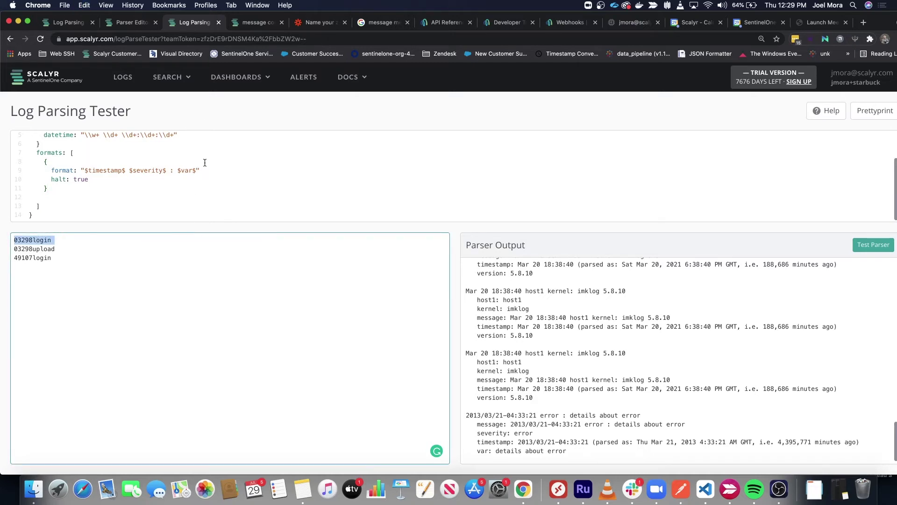
left_click_drag(196, 170, 84, 174)
type("$$")
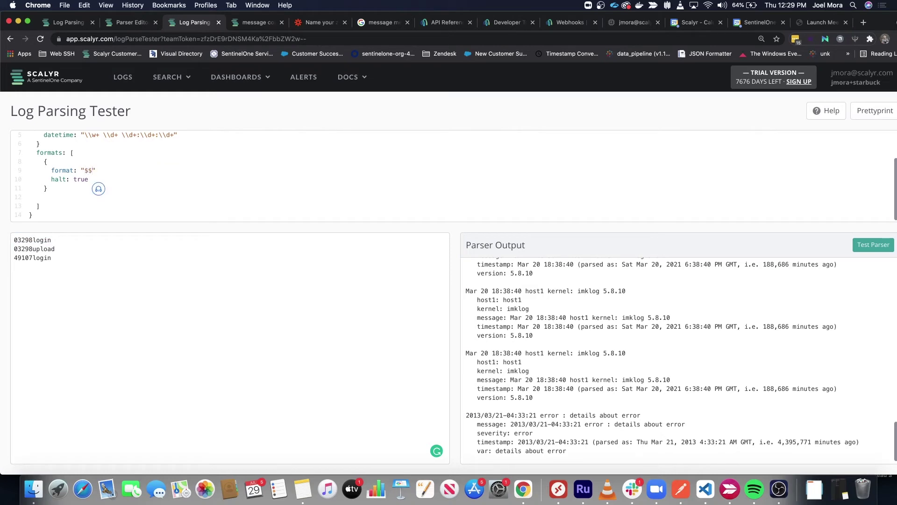
type("$$")
type("foo")
key("BackSpace")
key("BackSpace")
left_click(872, 244)
double_click(514, 276)
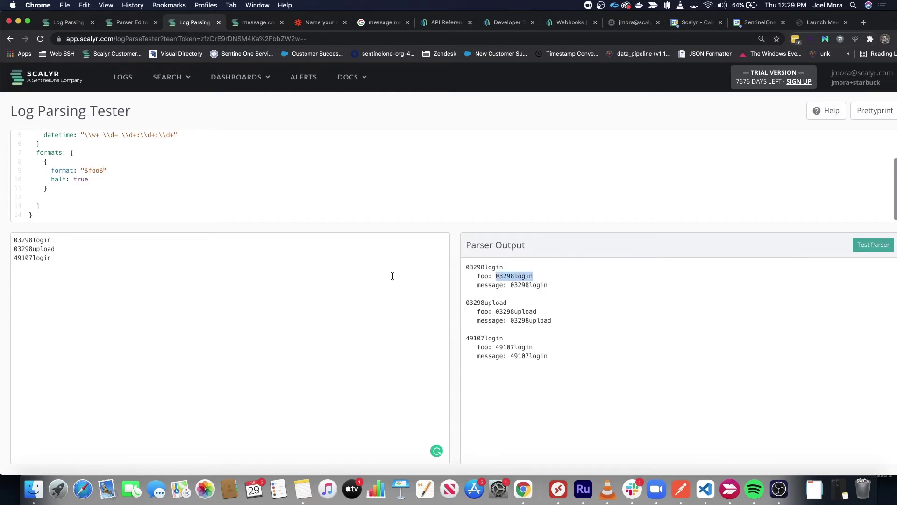
Step: Extend the format to "$foo$$bar$" without a delimiter and test the parser
left_click(103, 171)
type("$$bar$")
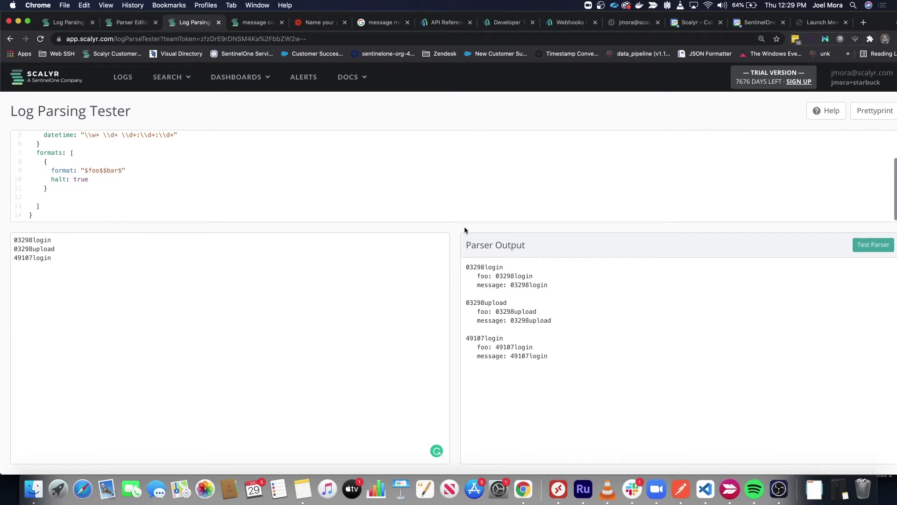
left_click(873, 245)
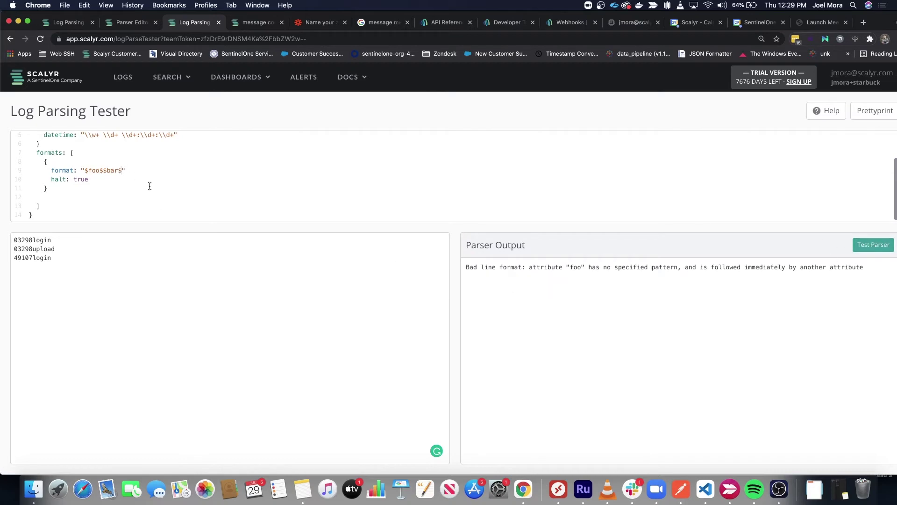
Step: Give the foo field the number pattern so that the format reads "$foo=number$$bar$"
key("BackSpace")
key("BackSpace")
key("BackSpace")
key("BackSpace")
type("bar")
type("=num,be")
key("BackSpace")
key("BackSpace")
key("BackSpace")
type("ber")
Step: Test the parser with the number pattern and highlight the first line's extracted bar and foo fields
left_click_drag(129, 171, 146, 171)
left_click(150, 170)
left_click_drag(129, 172, 148, 171)
left_click(129, 170)
left_click_drag(130, 170, 148, 171)
key("Right")
left_click_drag(130, 170, 149, 171)
left_click(148, 171)
left_click(861, 248)
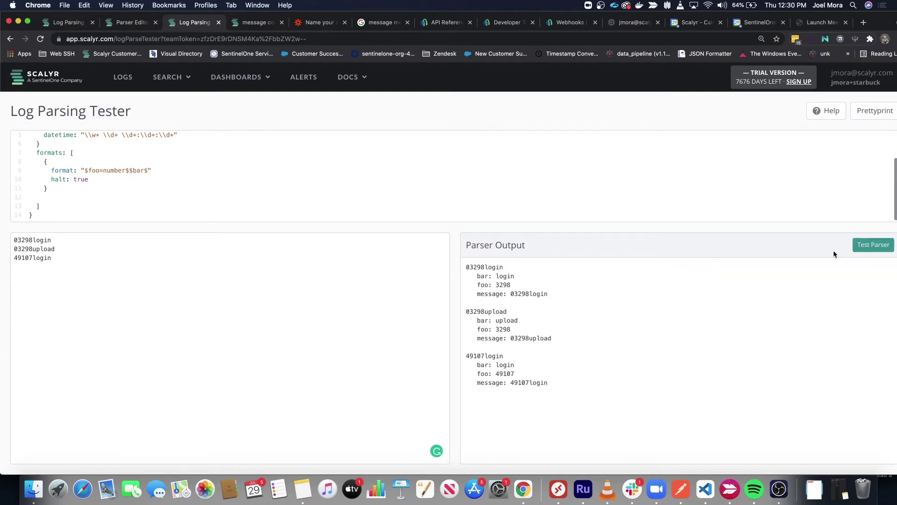
triple_click(497, 278)
triple_click(507, 283)
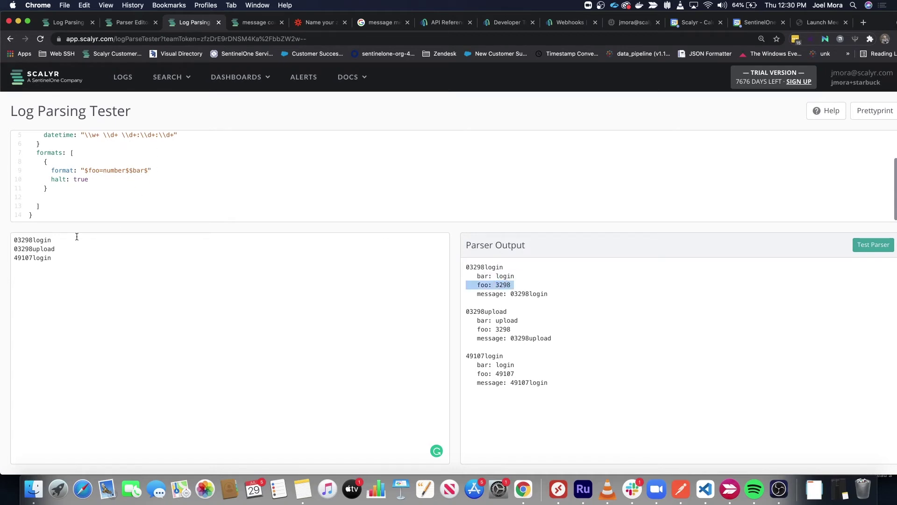
Step: Append several words of random filler text to the 03298login sample line, test the parser and highlight its bar value
left_click(93, 240)
type("aidfhji")
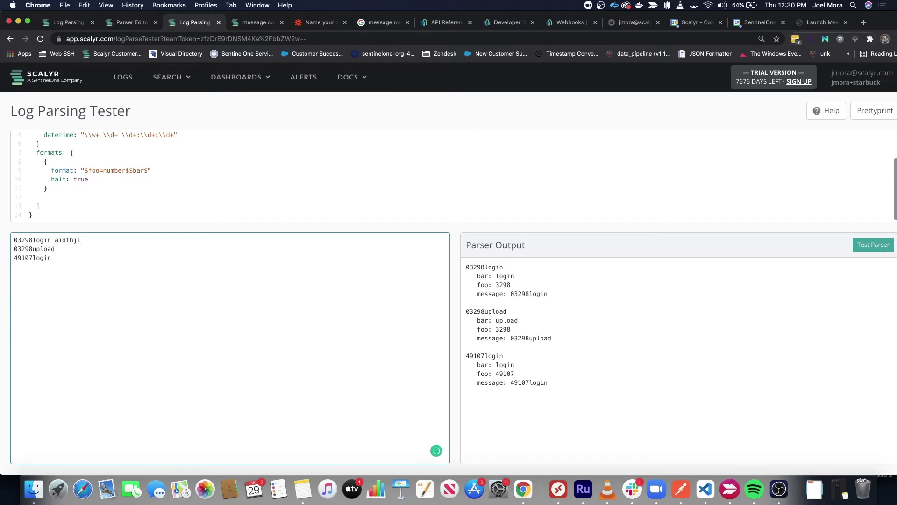
type("hbadf aoisfd oijahsf. aiousd oiuas dfoiu sdf")
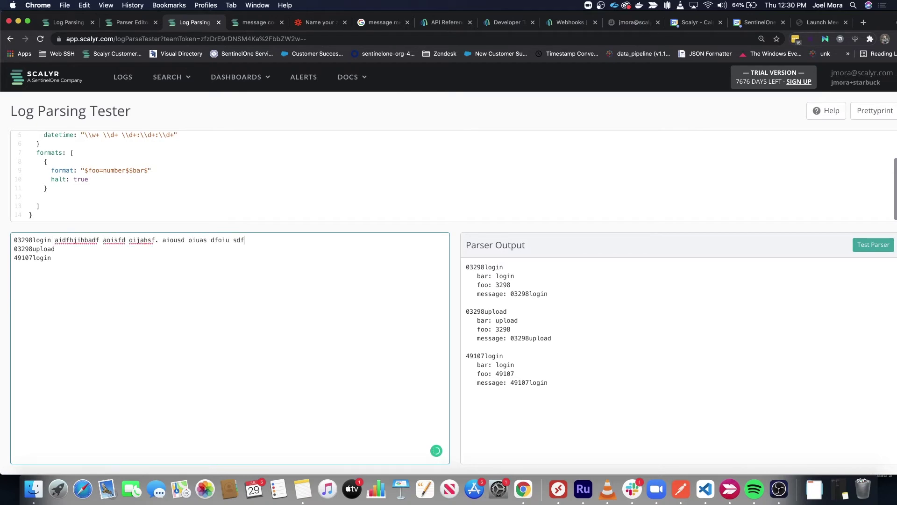
right_click(507, 265)
left_click(873, 244)
left_click(872, 245)
left_click_drag(497, 276, 715, 279)
Step: Add a trailing space after $bar$ in the format, test the parser and highlight the first line's bar value
left_click(298, 218)
left_click(149, 170)
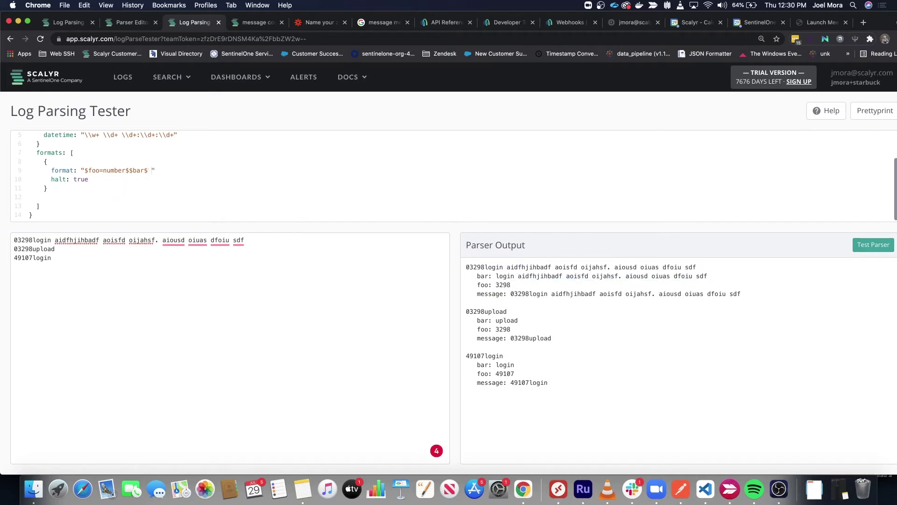
left_click(872, 245)
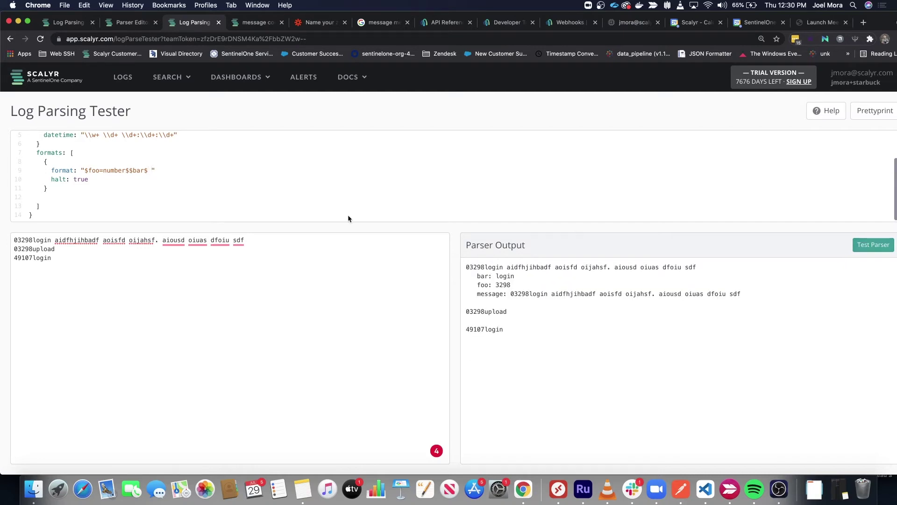
double_click(502, 277)
Step: Try adding a \\w expression after the bar field, and remove it together with the trailing space
left_click(147, 171)
type("\\")
key("BackSpace")
type("\\\\w")
key("BackSpace")
key("BackSpace")
Step: Examine the Tagging Line Formats section of the parser documentation, including its id and attributes examples
key("ctrl+Right")
scroll(431, 241, "down", 7)
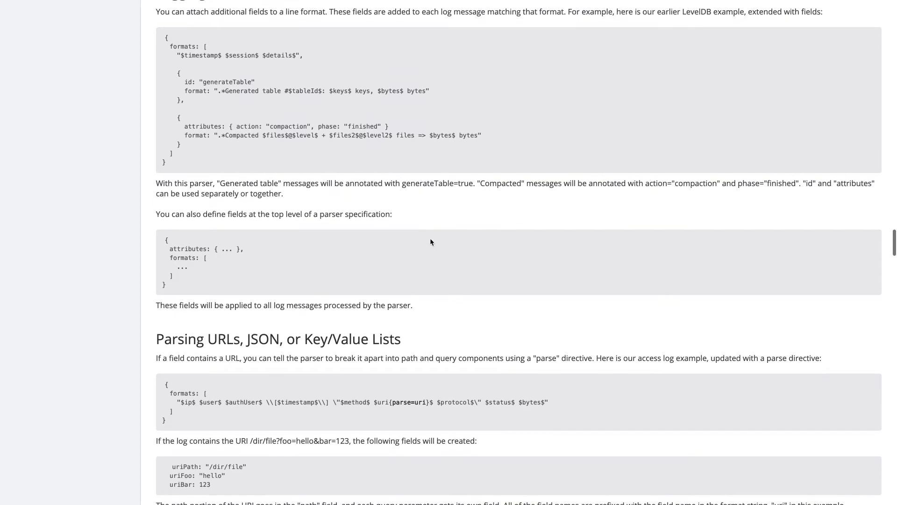
scroll(430, 241, "up", 1)
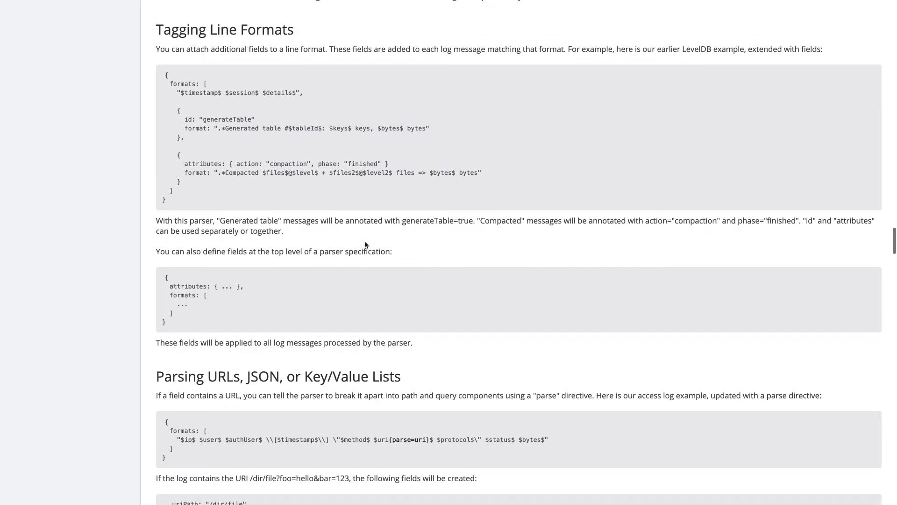
scroll(356, 221, "down", 4)
scroll(356, 219, "up", 2)
scroll(356, 219, "up", 3)
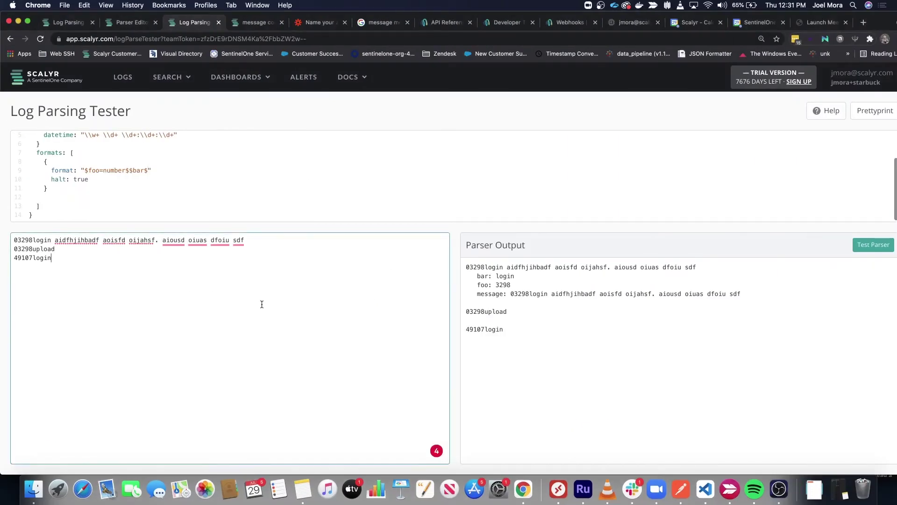
Step: Replace the sample logs with the documentation's four LevelDB lines, three "Generated table" messages and one "Compacted" message
key("shift+Tab")
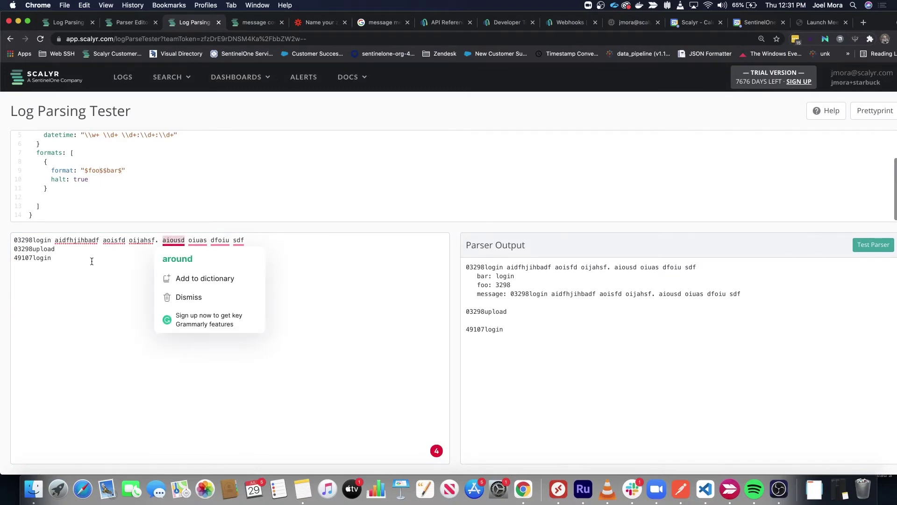
key("super+v")
left_click(109, 266)
key("super+a")
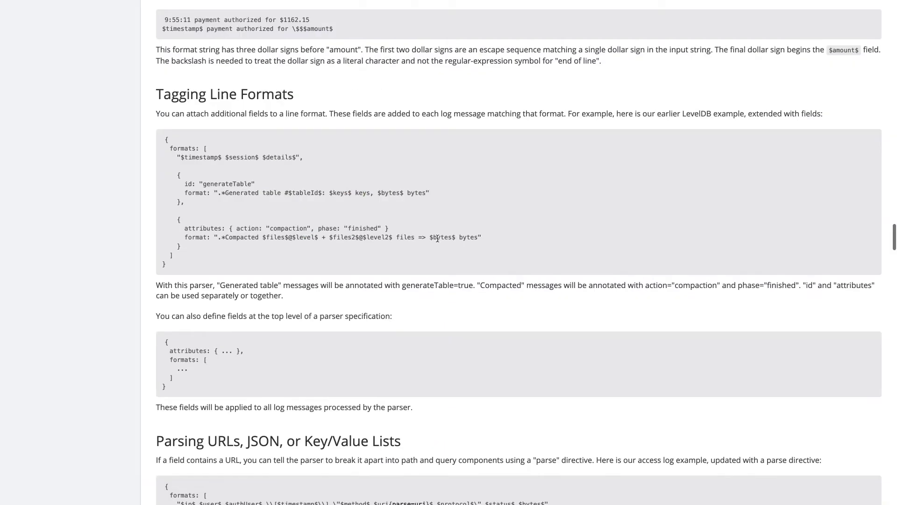
key("super+f")
type("scompact")
key("Return")
left_click_drag(165, 223, 491, 253)
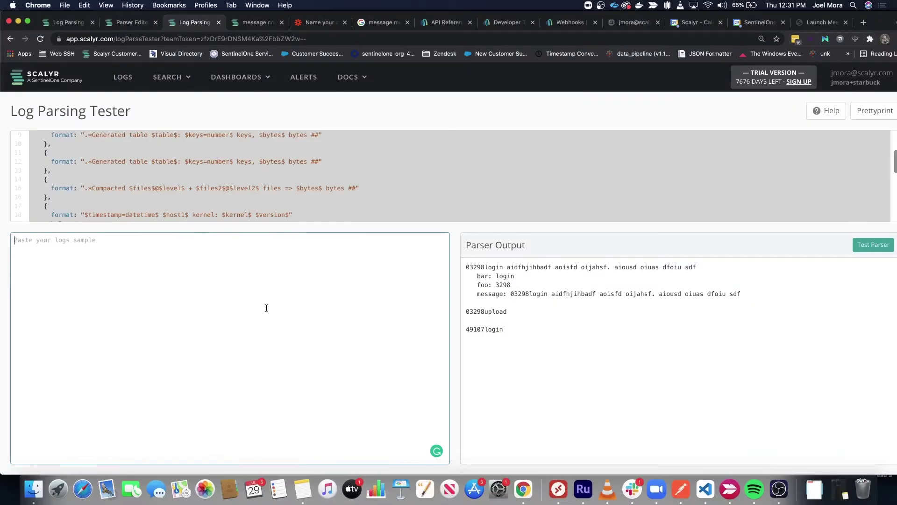
type("2013/03/21-04:33:21 7fd77b7a3700 Generated table #3212838: 82924 keys, 1350832 bytes ## 2013/03/21-04:33:21 7fd77b7a3700 Generated table #3212839: 66792 keys, 1096768 bytes ## 2013/03/21-04:33:21 7fd77b7a3700 Generated table #3212840: 8577 keys, 144790 bytes ## 2013/03/21-04:33:21 7fd77b7a3700 Compacted 1@2 + 10@3 files => 13349718 bytes ##")
Step: Restore the parser definition to the single rule with the format "$foo=number$$bar$"
left_click(365, 180)
key("super+z")
key("super+z")
key("super+z")
key("super+z")
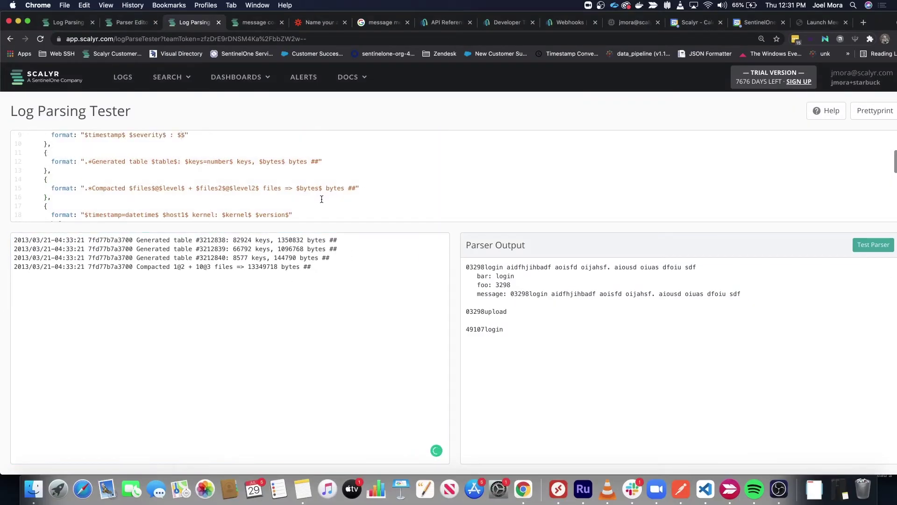
Step: Empty the format string of the parser's remaining rule and check the first "Generated table" sample line
left_click_drag(148, 171, 87, 173)
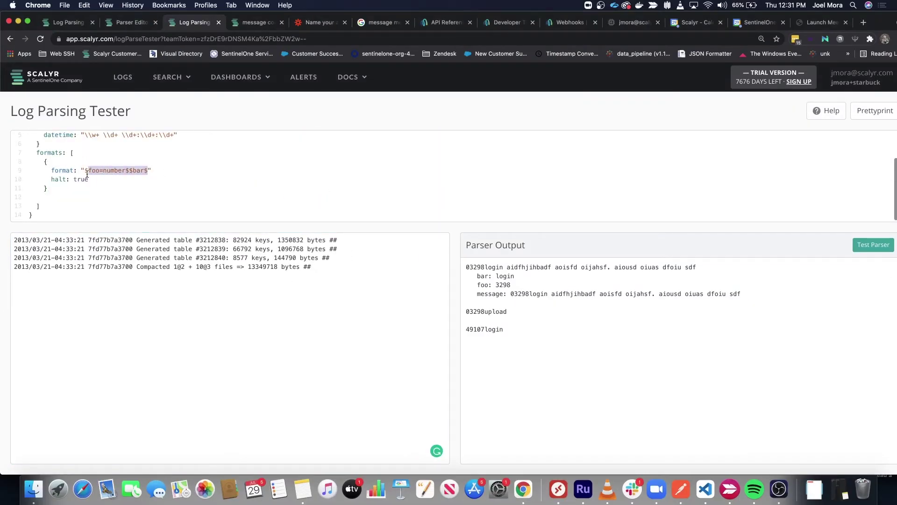
key("BackSpace")
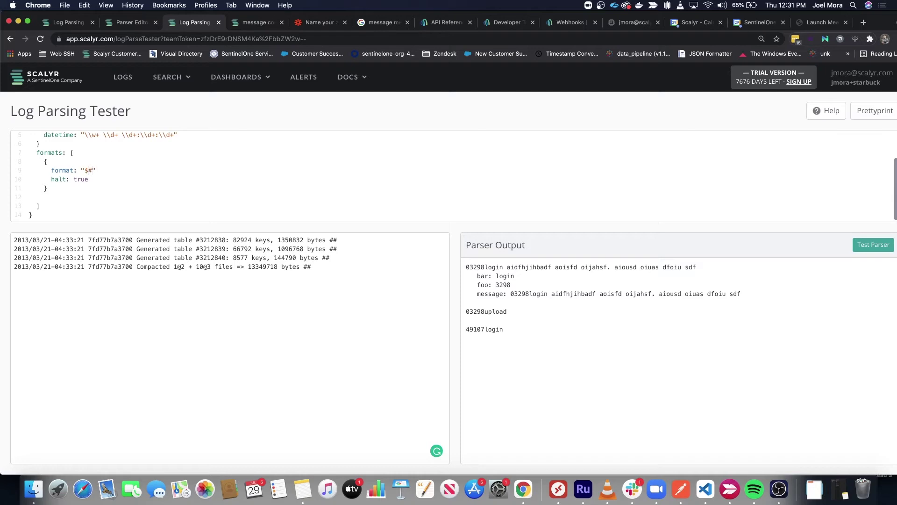
key("BackSpace")
scroll(224, 175, "up", 2)
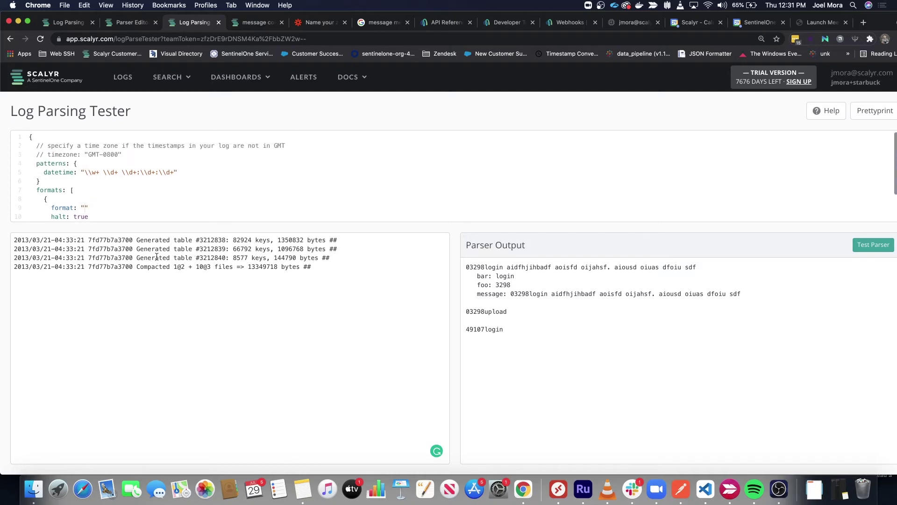
triple_click(159, 240)
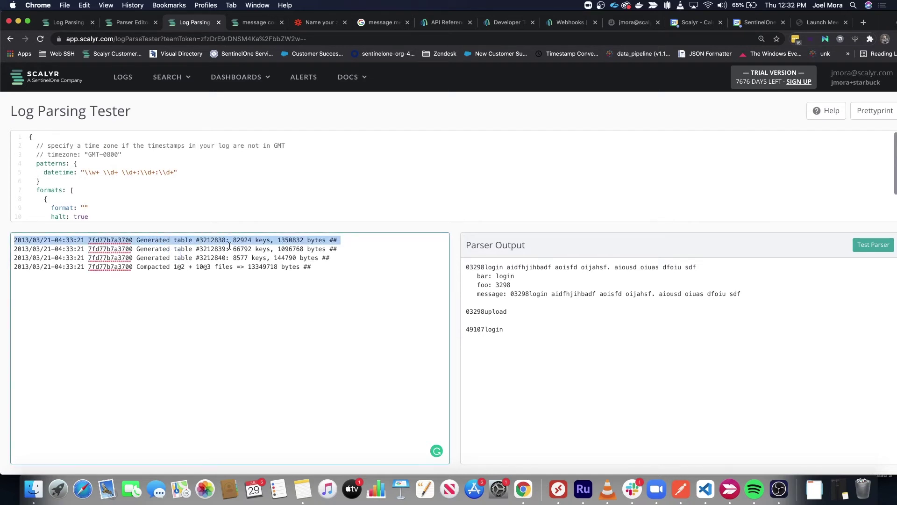
left_click(358, 243)
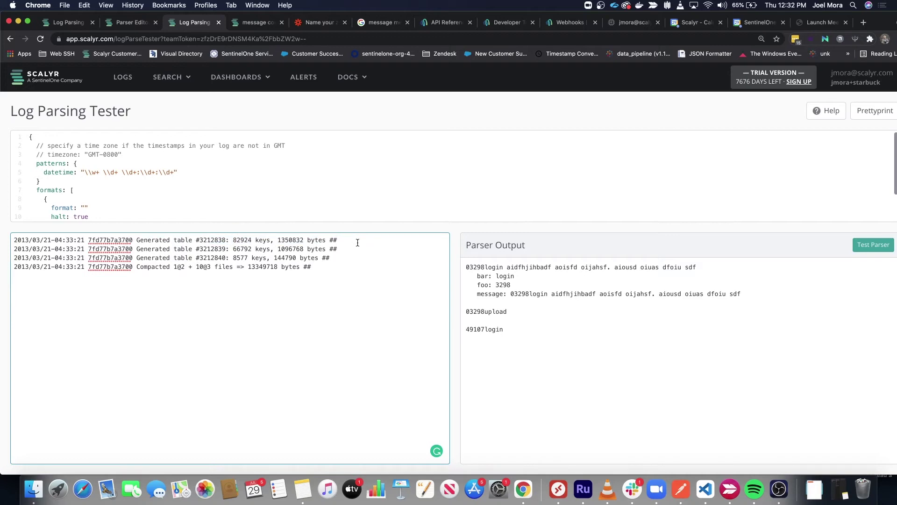
Step: Append the note action: "generated" to the end of the first "Generated table" sample line
type("-")
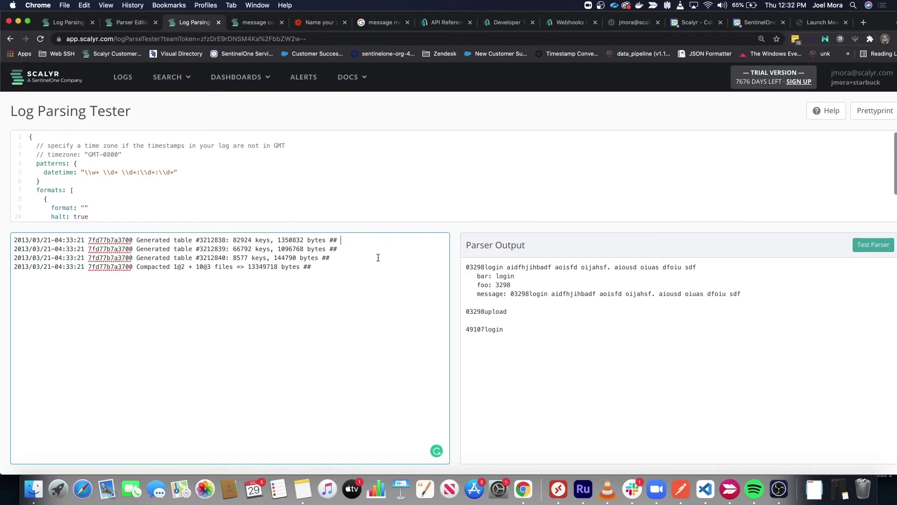
type("ctoi")
key("BackSpace")
key("BackSpace")
type("ion: \"generated\"")
Step: Copy the action note to the end of the "Compacted" sample line and change its value to "compaction"
left_click_drag(342, 240, 415, 239)
key("super+c")
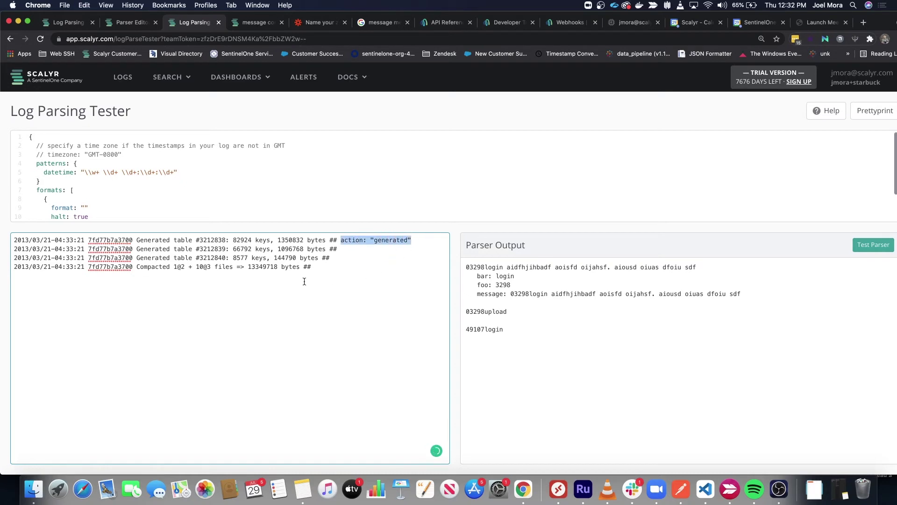
left_click(138, 268)
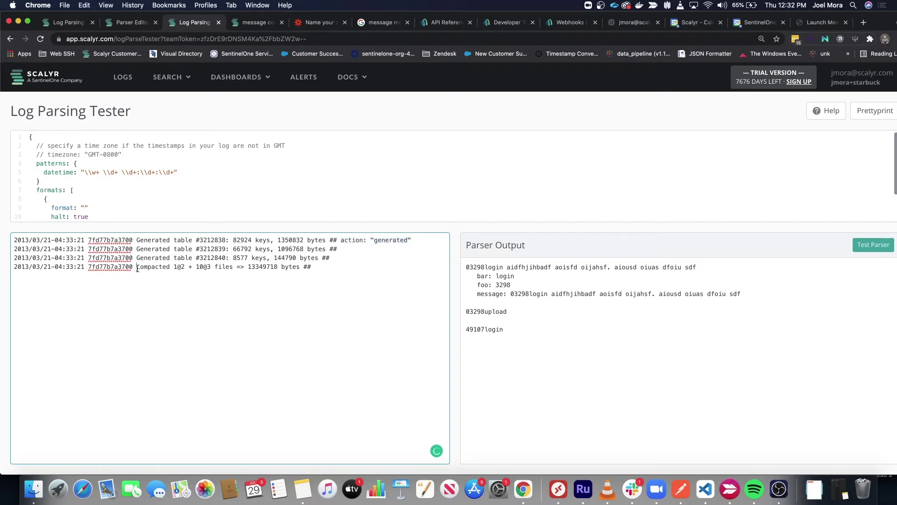
key("super+v")
double_click(368, 268)
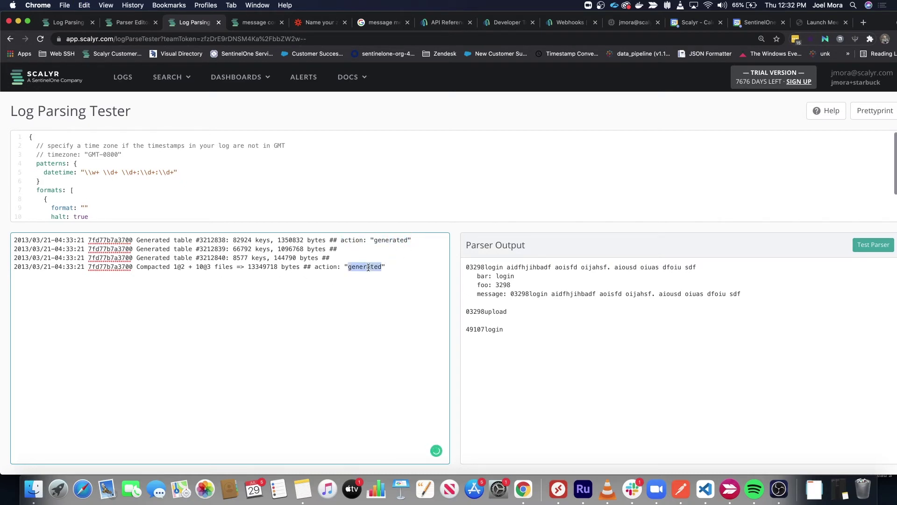
type("compaction")
left_click_drag(314, 266, 392, 269)
left_click_drag(345, 240, 414, 241)
left_click(313, 267)
left_click(356, 240)
double_click(369, 266)
left_click(364, 267)
Step: Set the rule's format string to ".*Generated table", copying the message text from the first sample line
scroll(117, 187, "down", 2)
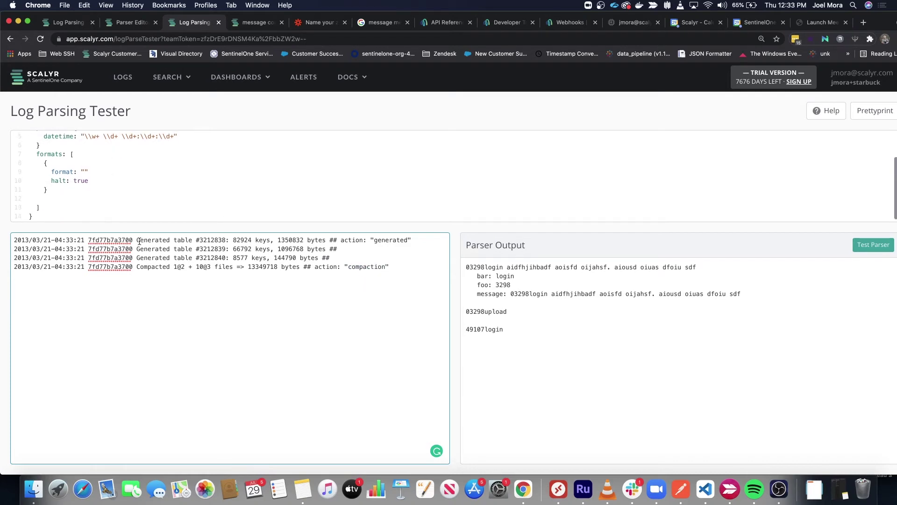
left_click_drag(134, 242, 194, 240)
key("super+c")
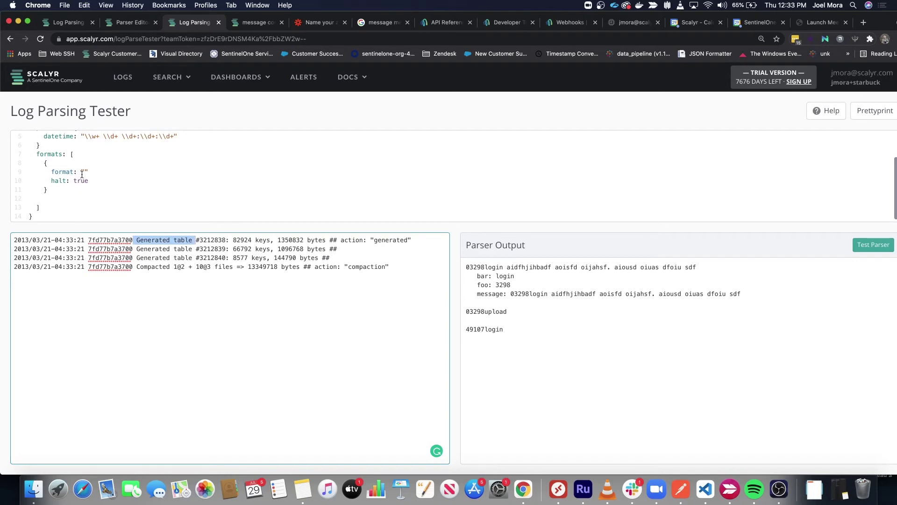
left_click(83, 171)
type(".*")
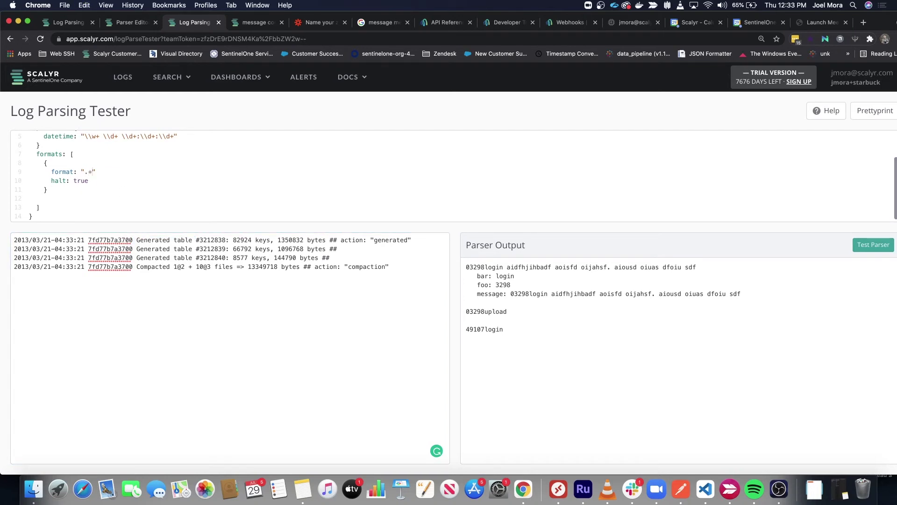
key("super+v")
left_click(96, 171)
key("BackSpace")
Step: Replace the rule's halt setting with the id "match", test the parser and check the match field in the output
double_click(56, 181)
type("id: match")
scroll(224, 186, "up", 2)
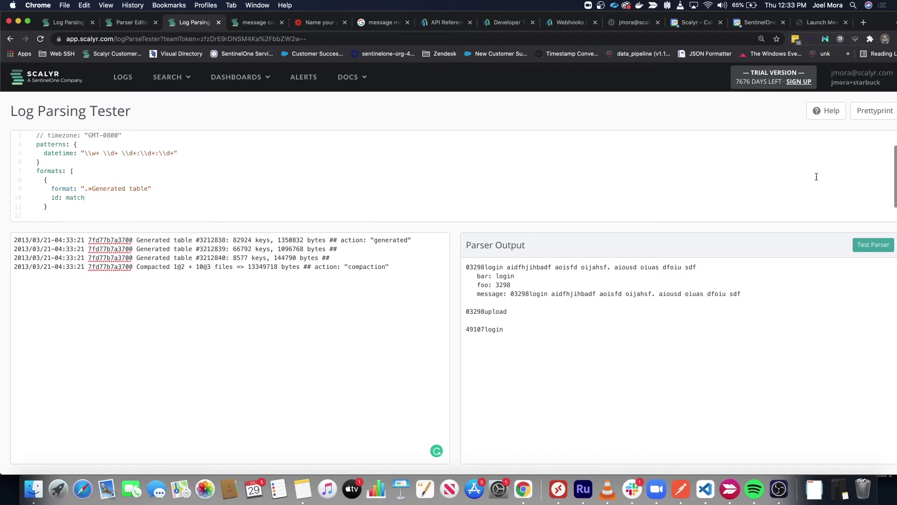
left_click(863, 245)
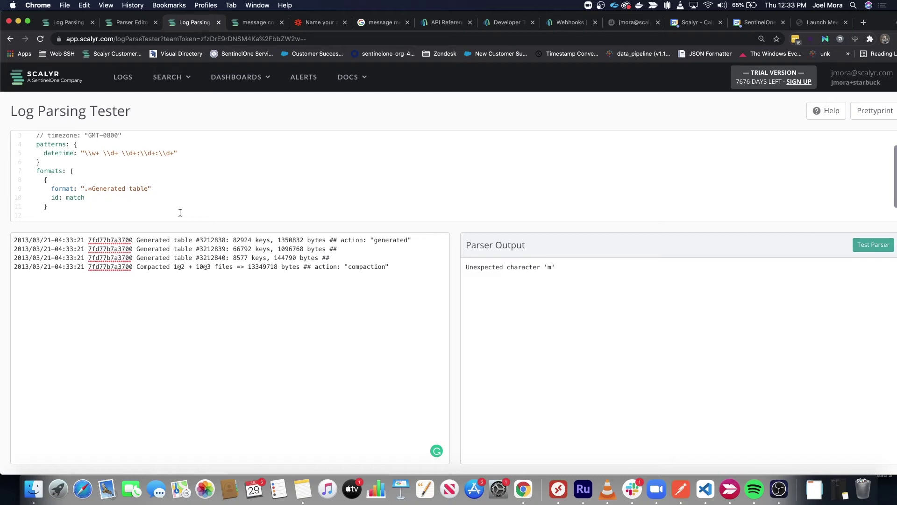
type("\"")
scroll(735, 204, "down", 1)
left_click(868, 246)
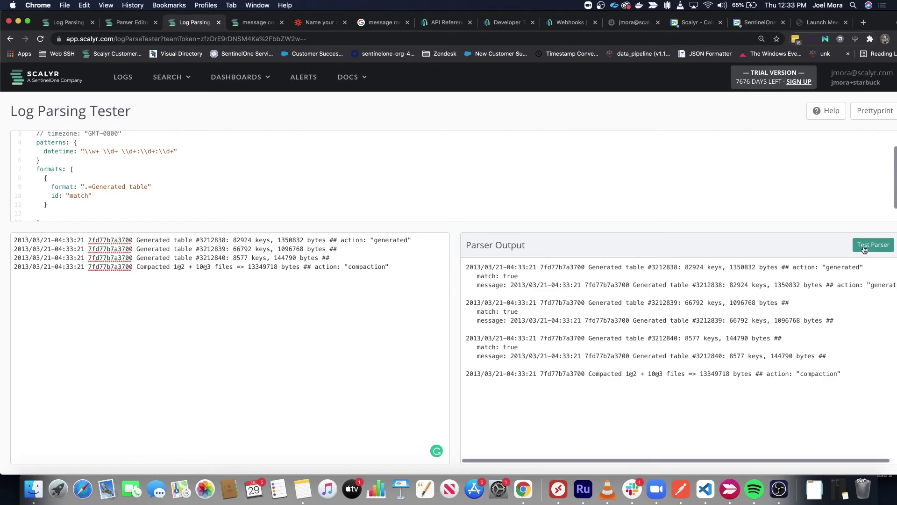
triple_click(508, 275)
triple_click(514, 311)
Step: Add attributes {"action":"compacted"} to the "Generated table" rule
left_click(152, 200)
type("attributes:")
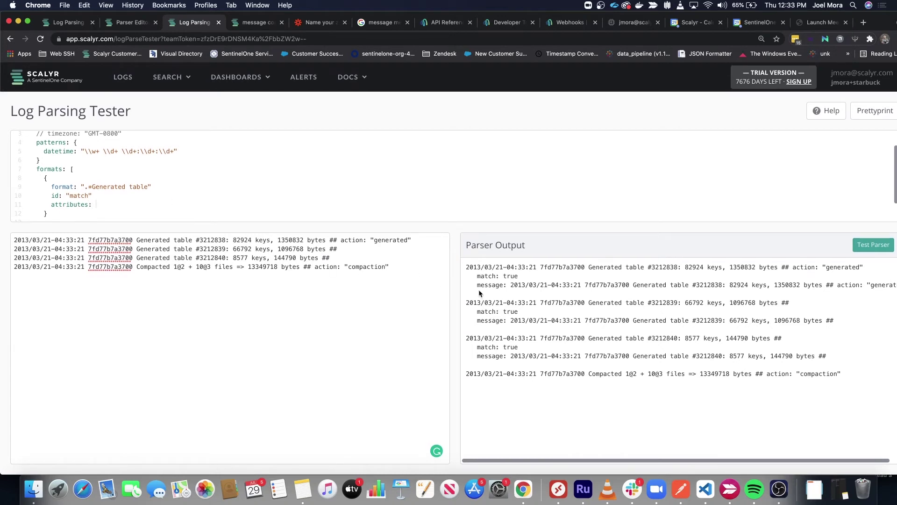
type("{}")
scroll(104, 195, "down", 2)
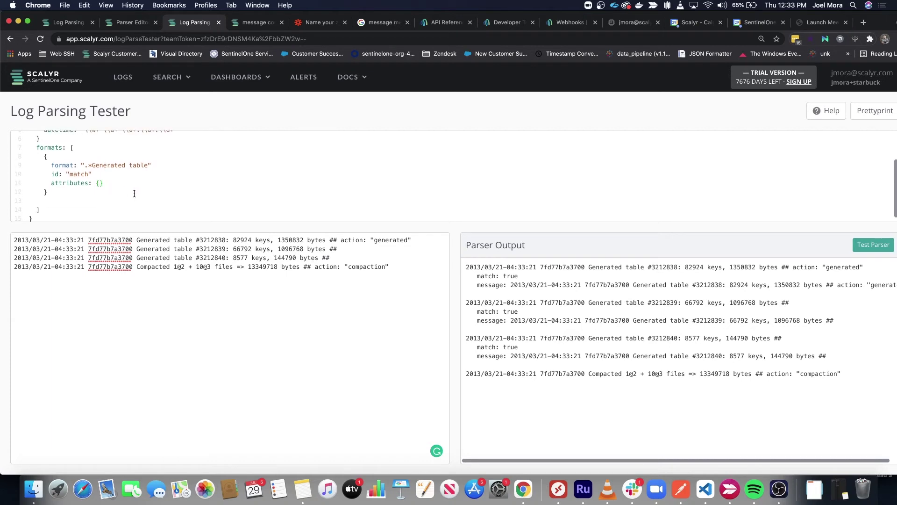
type("\"\"")
type(":\"\"")
type("action\":")
type("compacted")
Step: Test the parser and check the action and match fields for the "Generated table" and "Compacted" lines
left_click(874, 248)
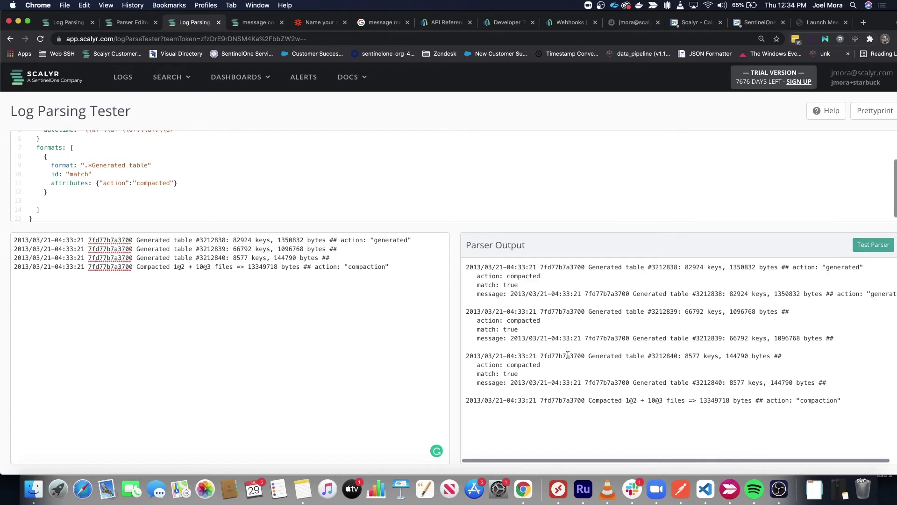
double_click(518, 365)
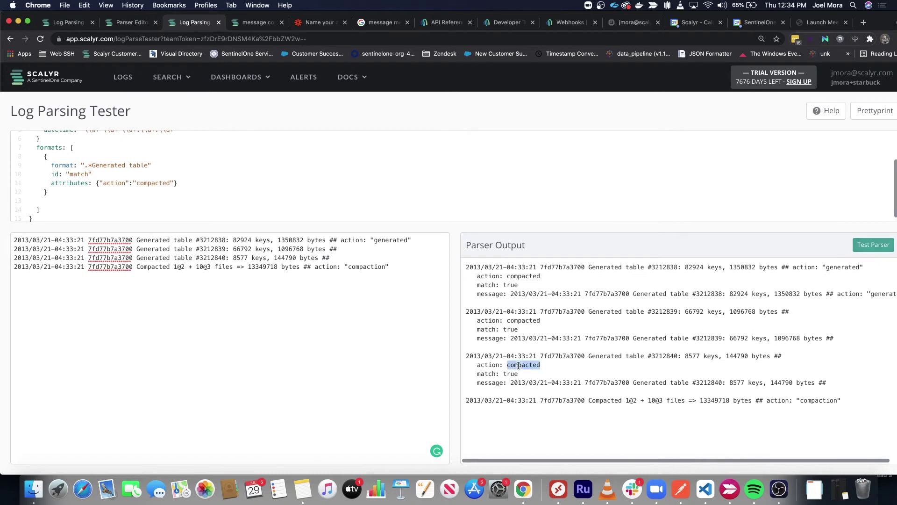
triple_click(502, 285)
triple_click(499, 276)
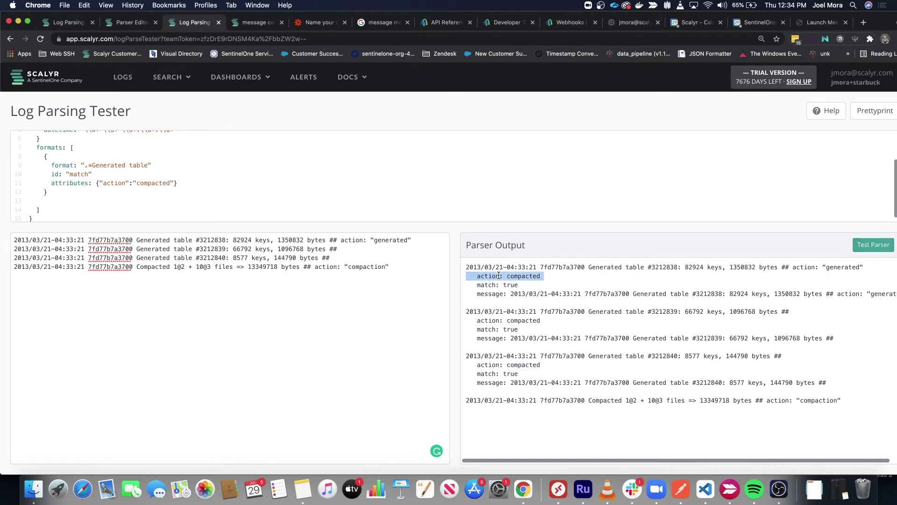
scroll(155, 199, "down", 1)
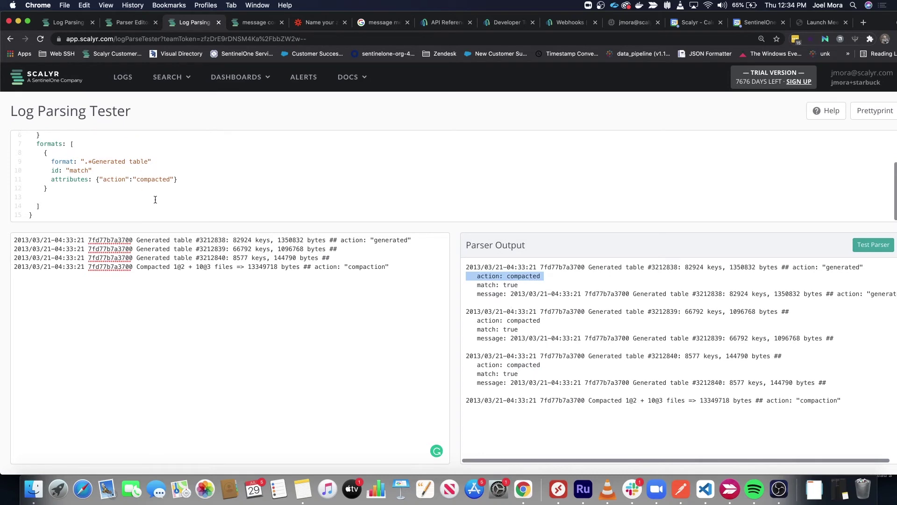
left_click(504, 401)
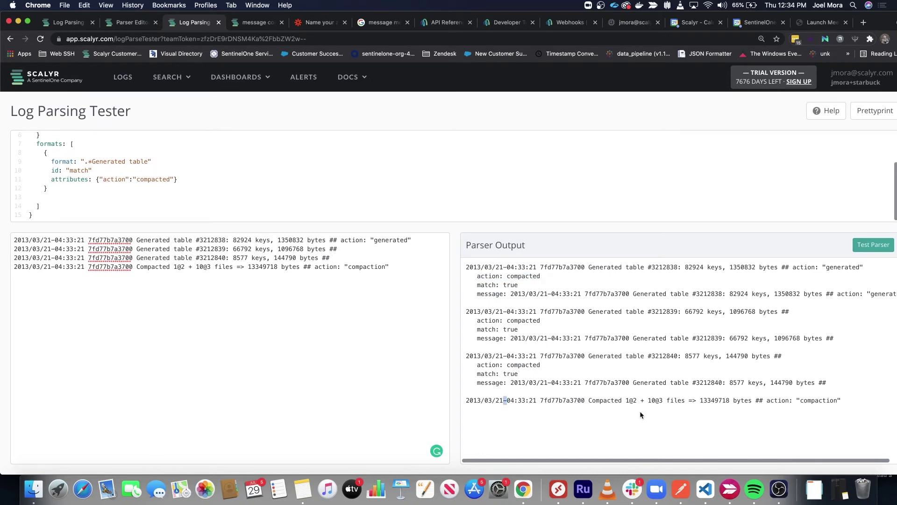
double_click(608, 400)
Step: Change the rule's action attribute value to "compaction"
left_click(166, 179)
key("BackSpace")
key("BackSpace")
type("ion")
key("Delete")
Step: Duplicate the "Generated table" rule as a second entry in the formats list, separated by a comma
left_click(78, 188)
left_click_drag(78, 188, 45, 152)
key("ctrl+c")
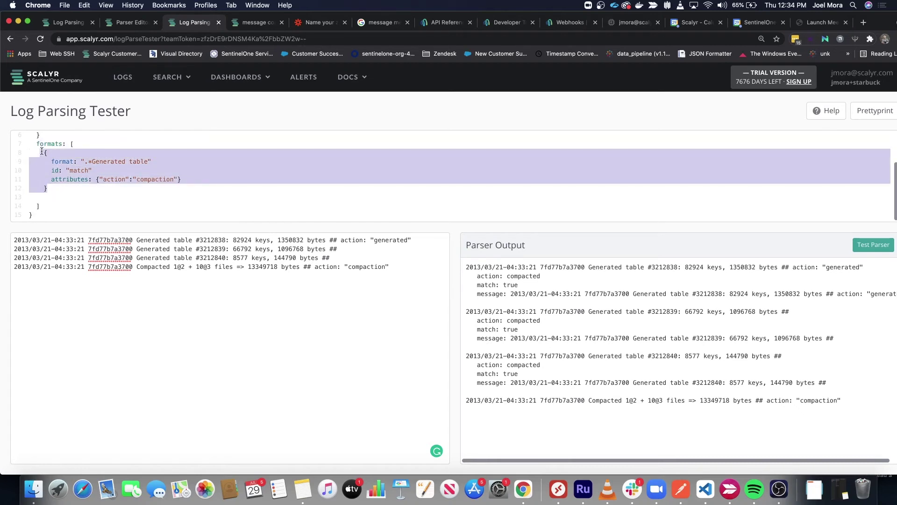
left_click(64, 187)
type(",")
key("Return")
key("ctrl+v")
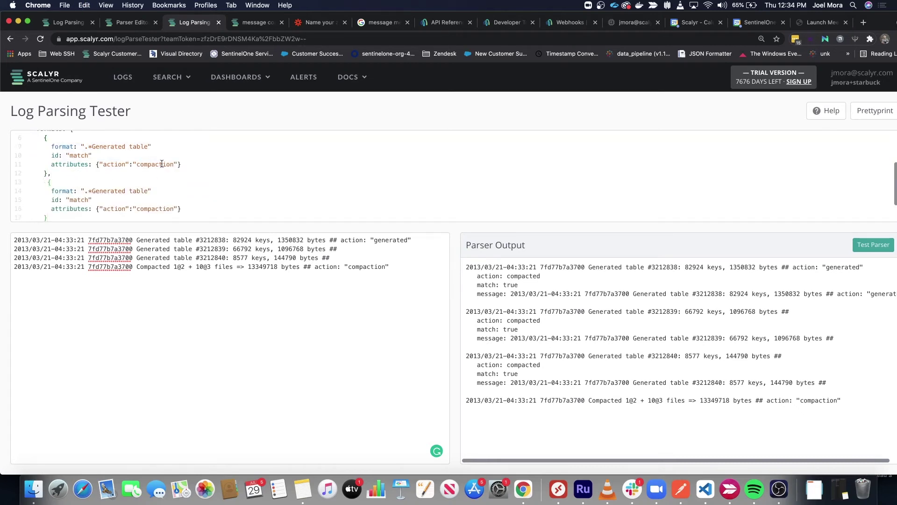
Step: Set the second rule's format string to ".*Compacted", copying the word from the parser output
double_click(597, 401)
key("super+c")
left_click_drag(92, 190, 149, 191)
key("super+v")
key("BackSpace")
Step: Test the two-rule parser and compare the action values of the "Compacted" and "Generated table" lines
left_click(860, 246)
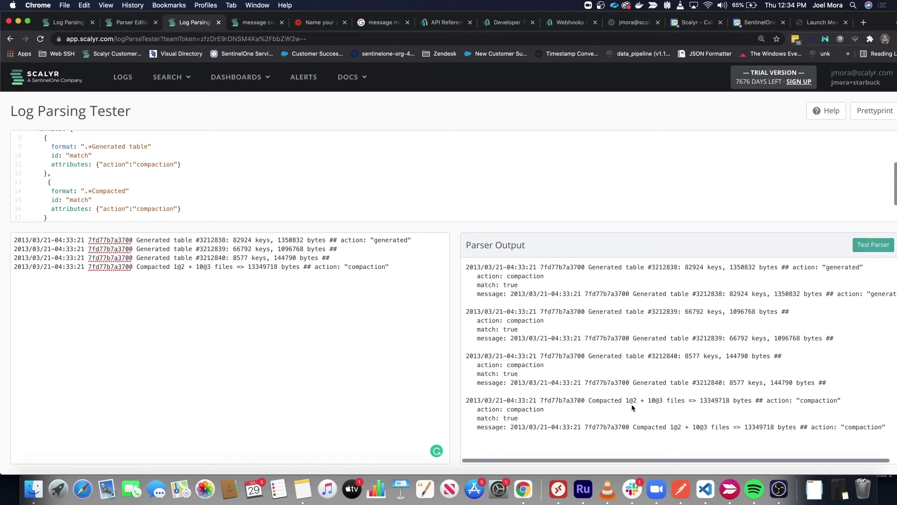
double_click(611, 402)
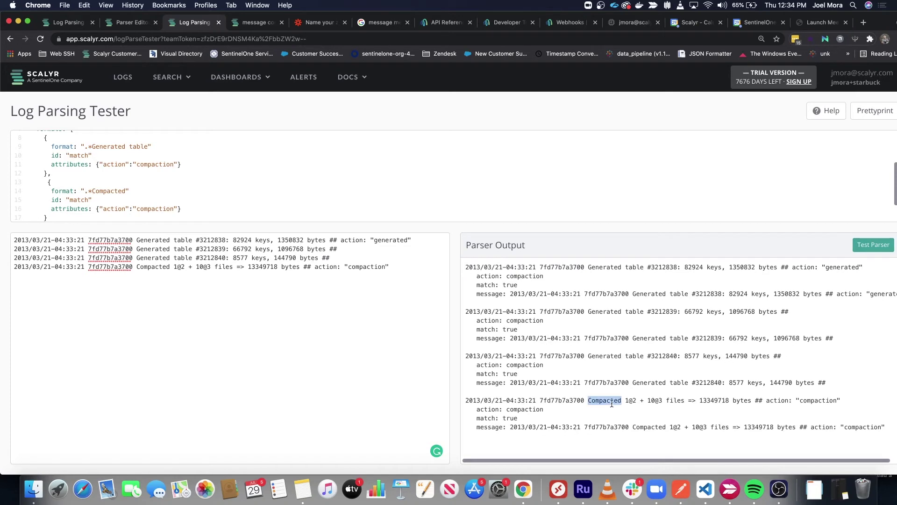
left_click(526, 411)
double_click(495, 411)
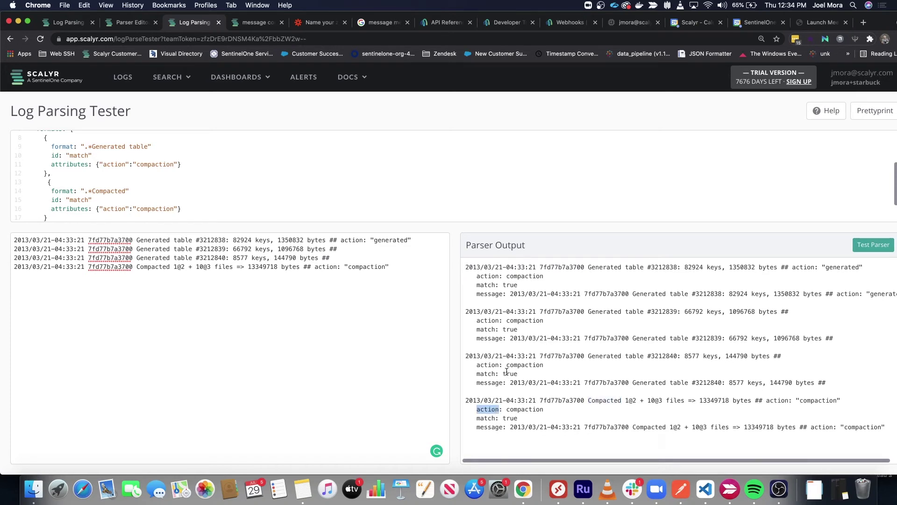
left_click_drag(503, 365, 545, 365)
Step: Set the first rule's action attribute to "generated", test the parser and check the action values in the output
scroll(177, 206, "down", 1)
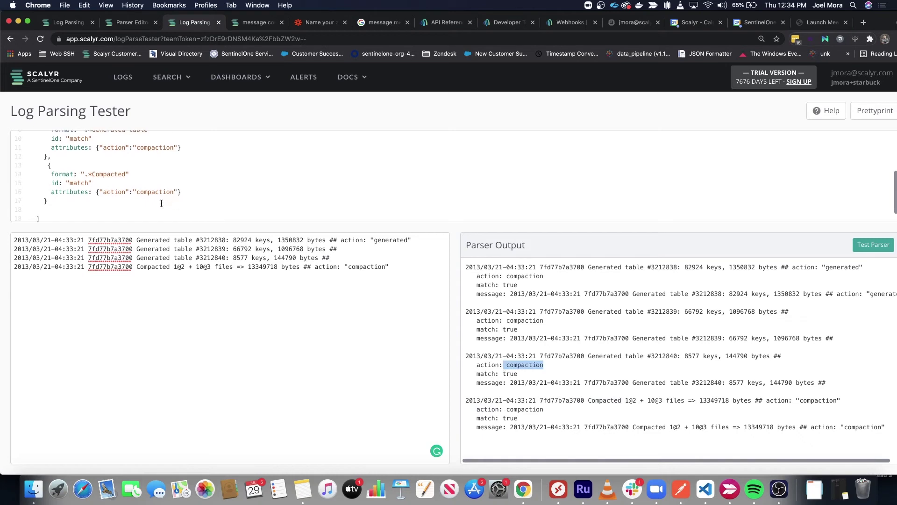
left_click(155, 193)
double_click(155, 149)
type("generated")
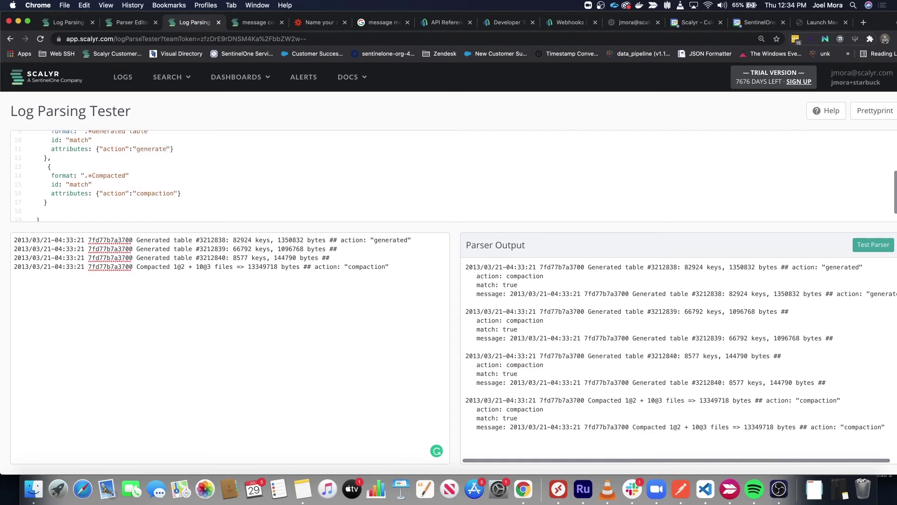
left_click(882, 247)
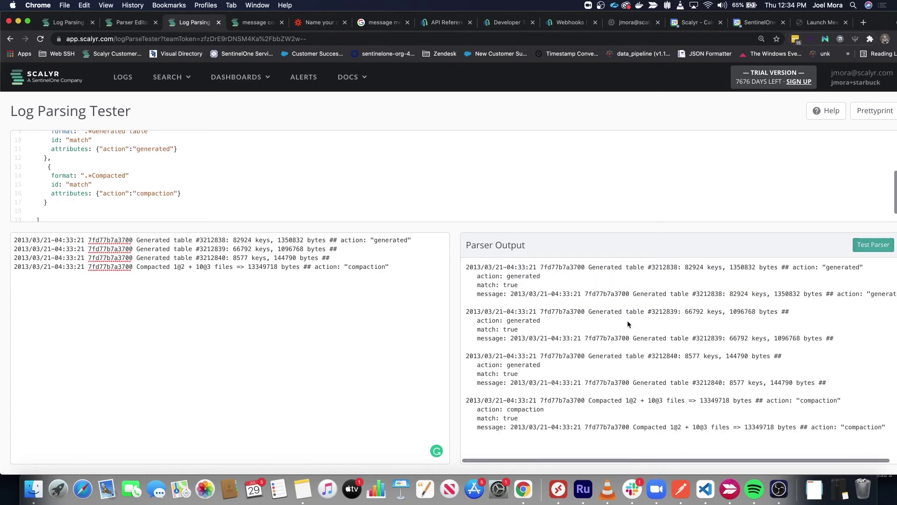
double_click(533, 277)
double_click(504, 328)
double_click(521, 320)
Step: Review the documentation's compaction attributes example, top-level attributes, and the section on parsing URLs, JSON, or key/value lists
scroll(521, 321, "right", 1)
scroll(128, 194, "up", 3)
scroll(128, 194, "down", 3)
scroll(318, 199, "right", 1)
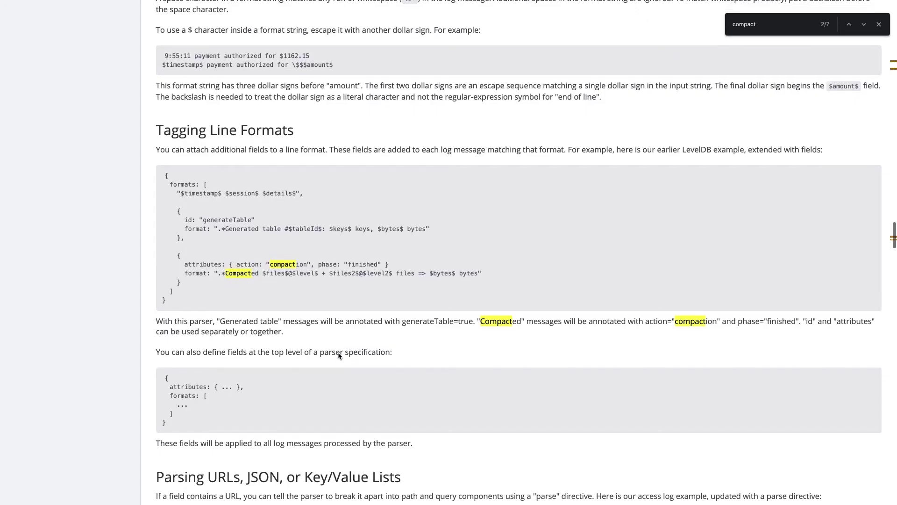
scroll(219, 139, "down", 2)
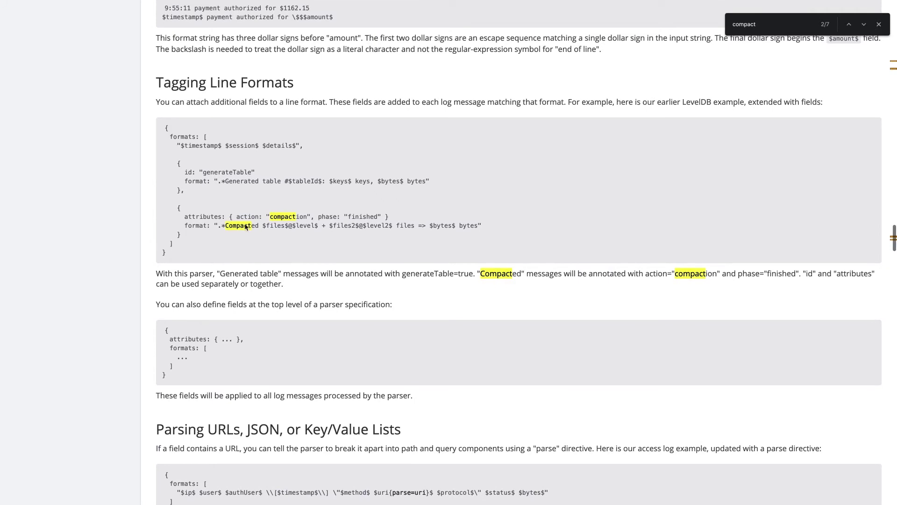
triple_click(217, 218)
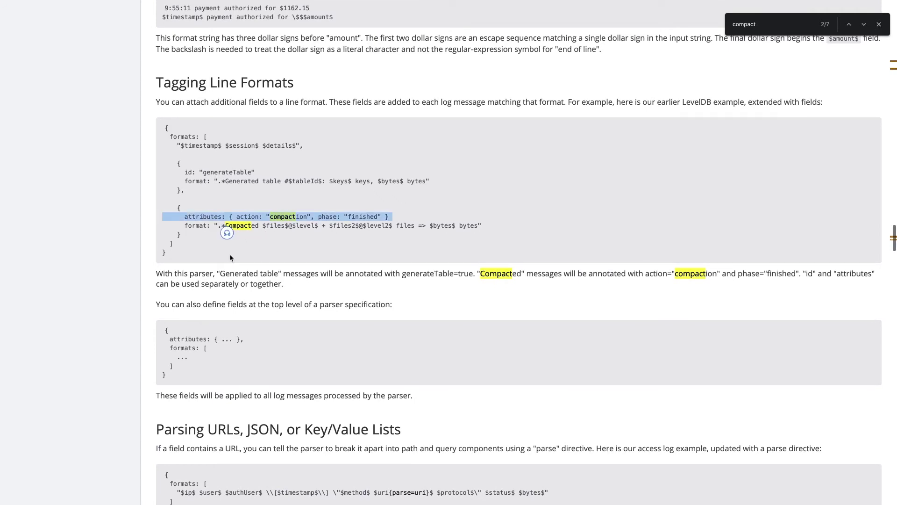
scroll(252, 297, "down", 5)
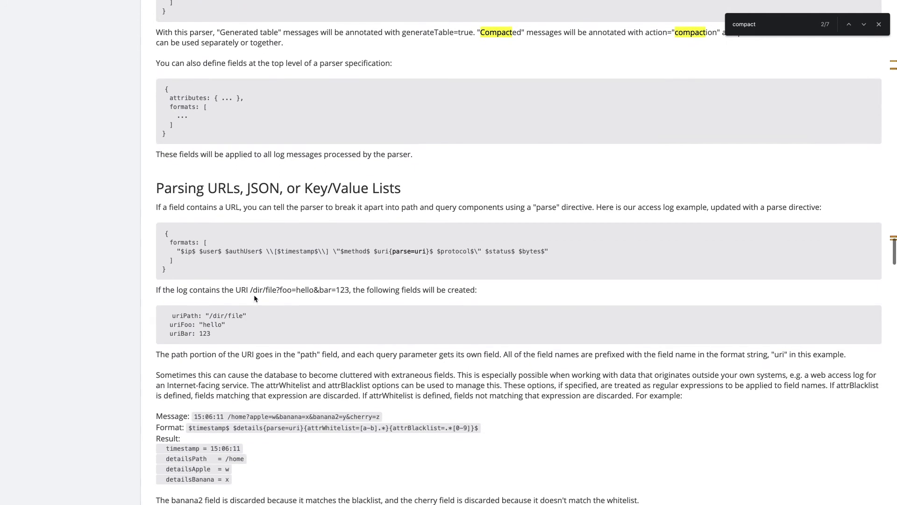
scroll(255, 298, "down", 3)
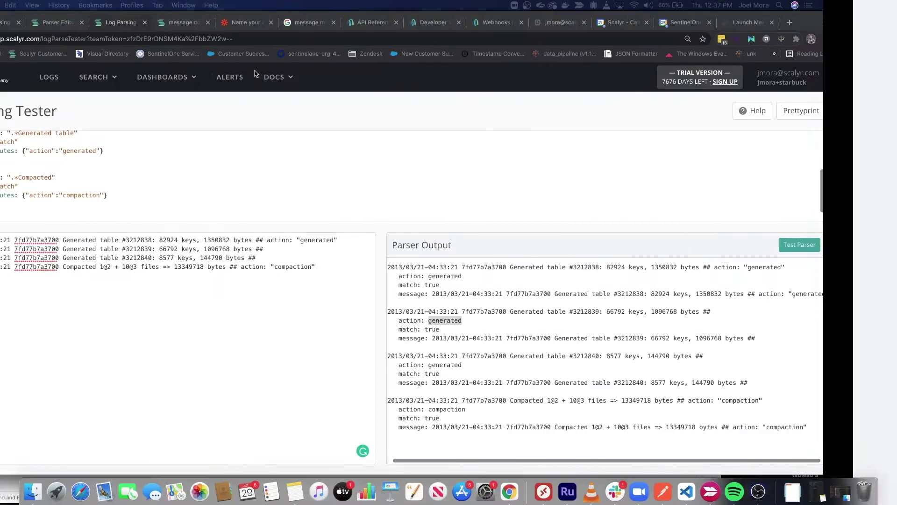
Step: Replace all the sample logs with the JSON line {"hello":"world","foo":"bar"}
key("super+a")
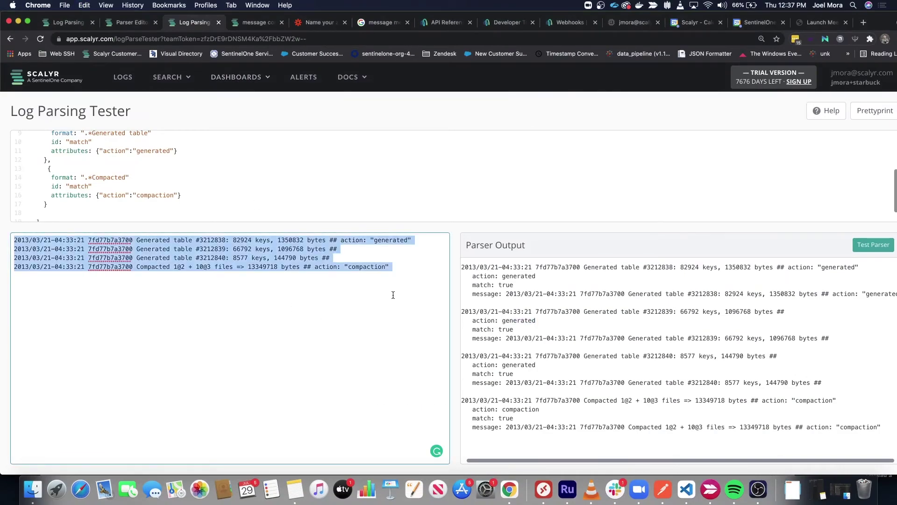
type("{}")
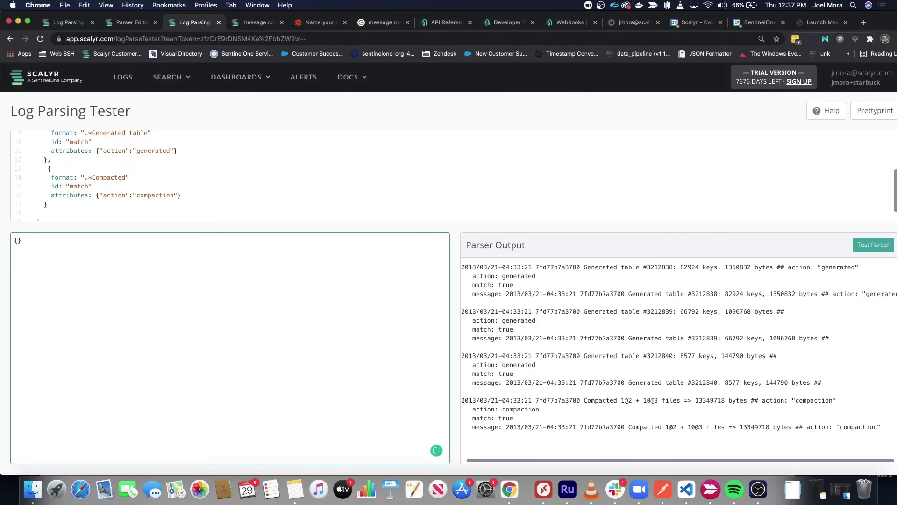
type("\"\"")
type("hello\"")
type(":")
type("\"world\",\"\":\"\"")
key("Left")
key("Left")
key("Left")
key("Left")
type("foo")
key("Right")
key("Right")
key("Right")
type("bar")
Step: Remove the "Compacted" rule and the first rule's attributes, leaving one rule with an empty format and the id "match"
left_click_drag(51, 204, 29, 200)
key("BackSpace")
left_click_drag(182, 185, 51, 173)
key("BackSpace")
left_click_drag(149, 164, 84, 164)
key("BackSpace")
key("Right")
key("Return")
type("id: \"match\"")
Step: Test the parser on the JSON line with the format ".*" and again with an empty format
left_click(84, 164)
type(".*")
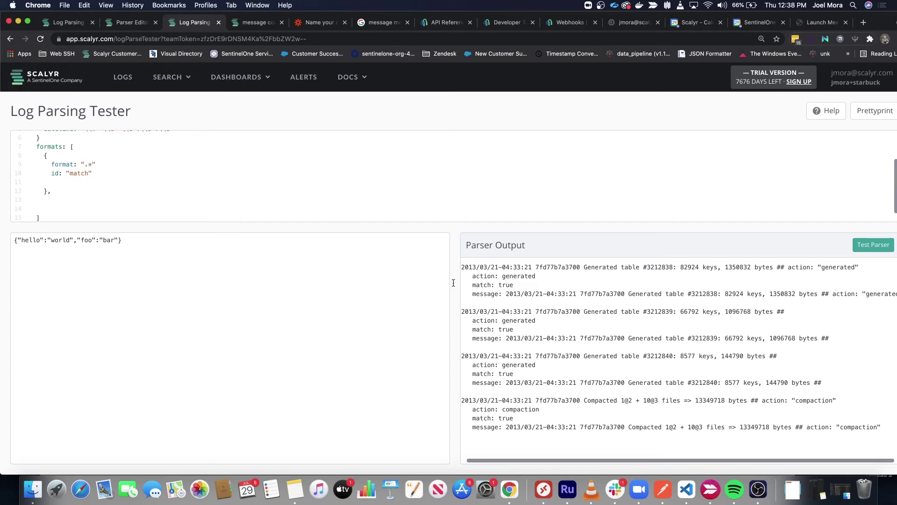
left_click(871, 245)
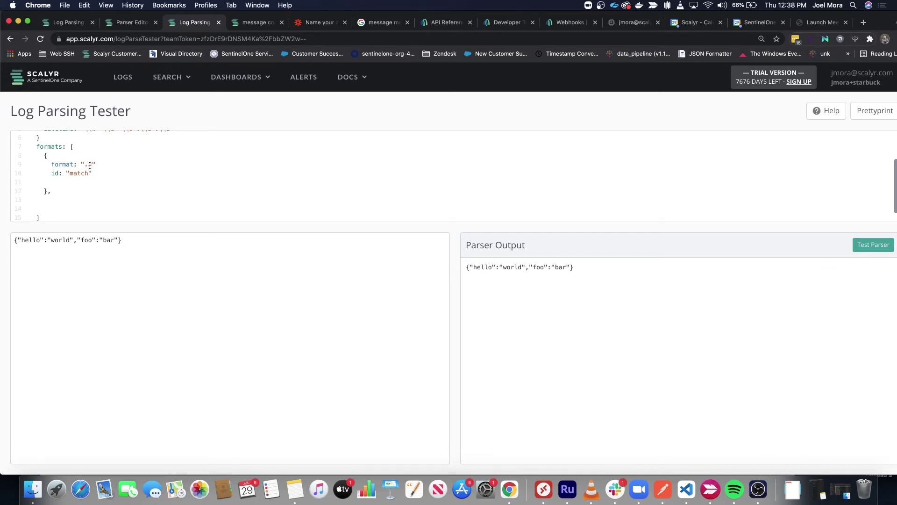
key("BackSpace")
left_click(865, 250)
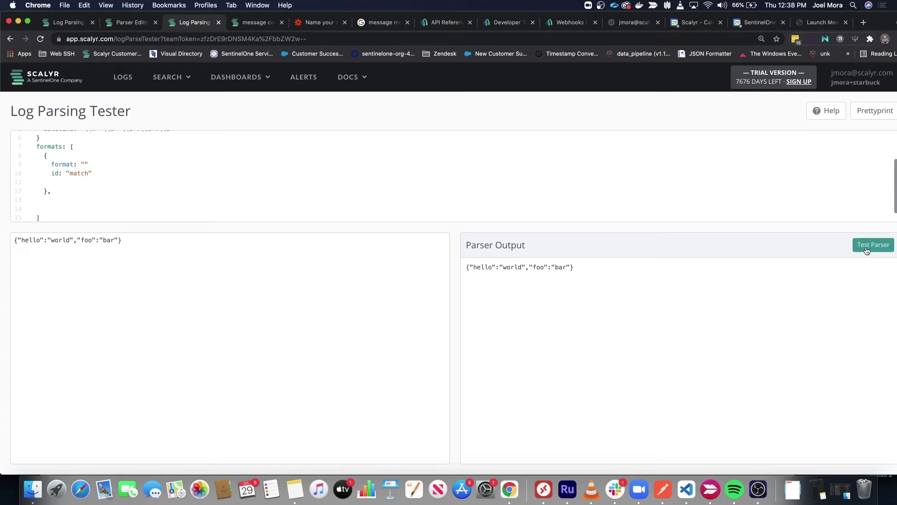
Step: Set the rule's format to "$var=json$" and test the parser on the JSON line
left_click(85, 164)
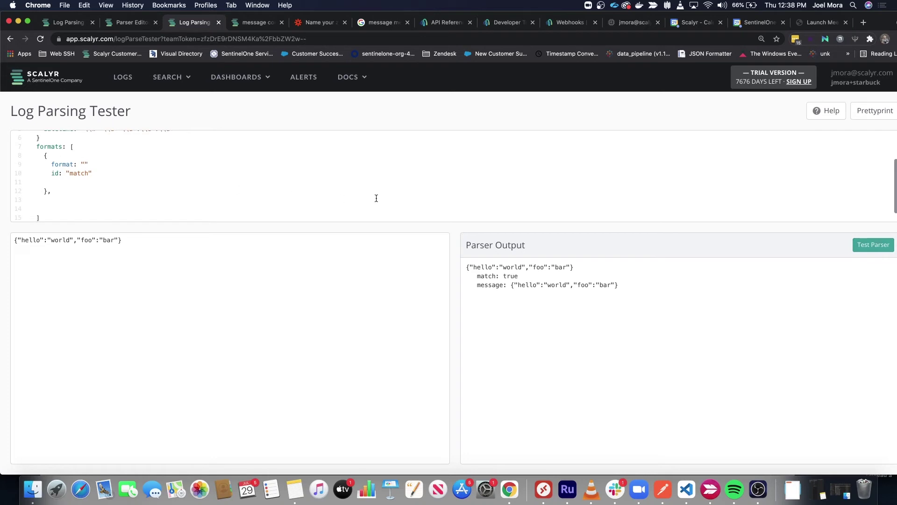
type("$$")
type("var")
type("=je")
key("BackSpace")
type("ar=json$")
left_click(871, 247)
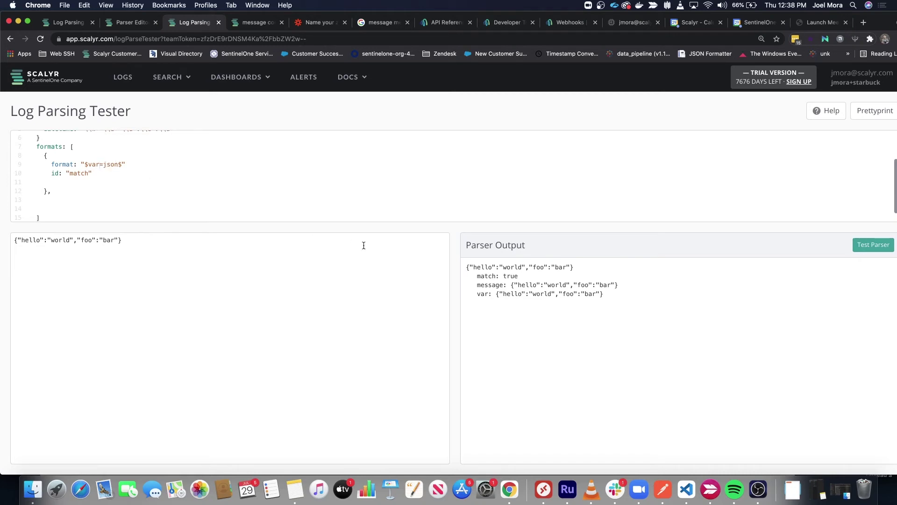
Step: Remove the field name from the format so it reads "$=json$", and test the parser again
key("BackSpace")
key("BackSpace")
key("BackSpace")
scroll(694, 203, "up", 2)
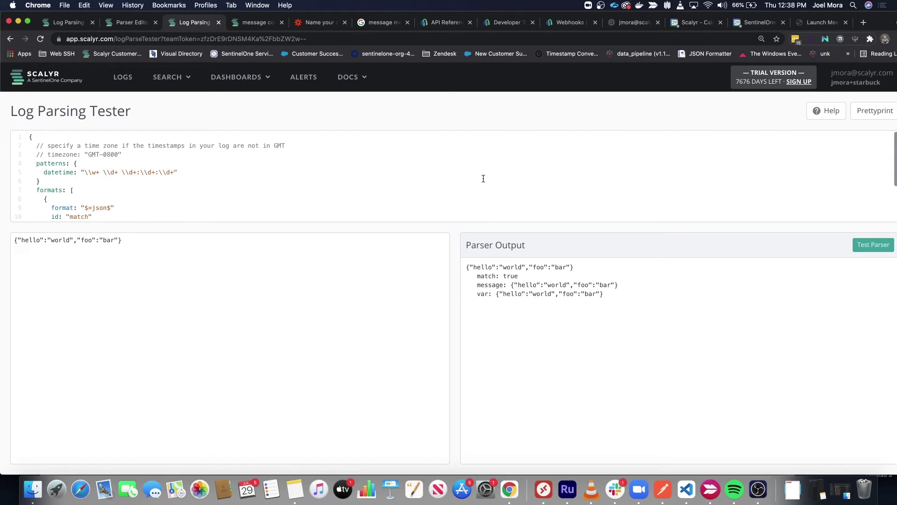
scroll(483, 179, "down", 3)
left_click(862, 245)
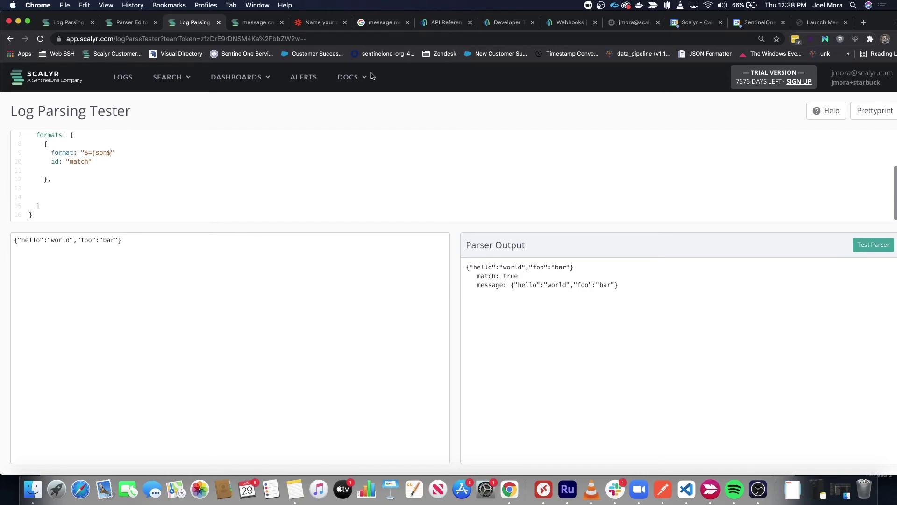
Step: Review the documentation's supported parsing types, especially the json and dottedJson entry
key("super+Tab")
scroll(383, 241, "down", 4)
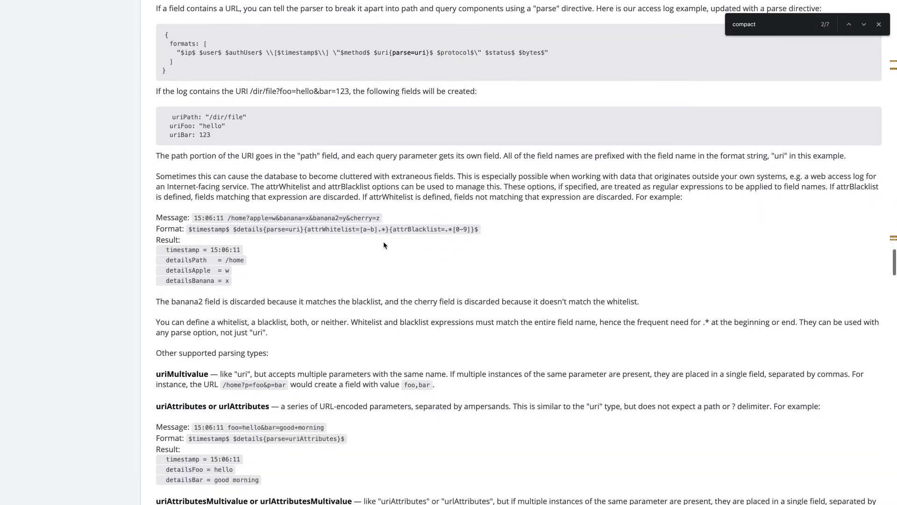
scroll(366, 227, "down", 10)
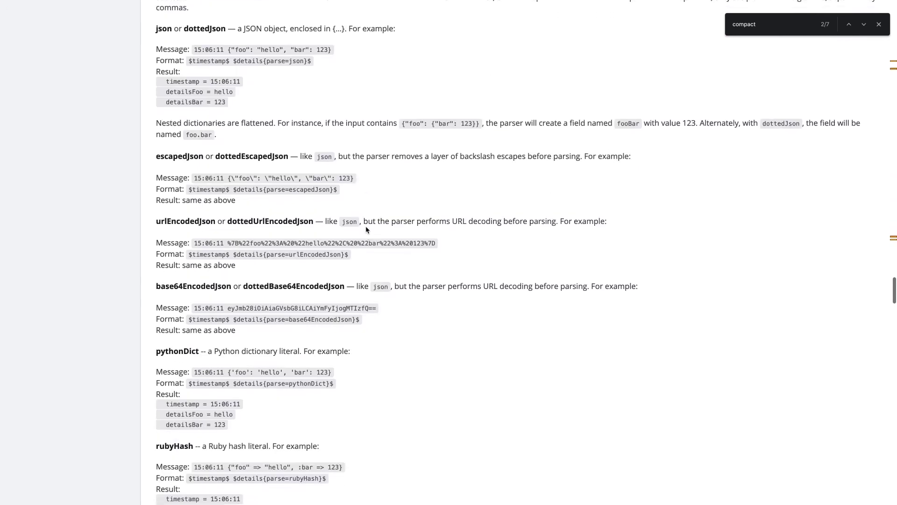
scroll(349, 237, "down", 10)
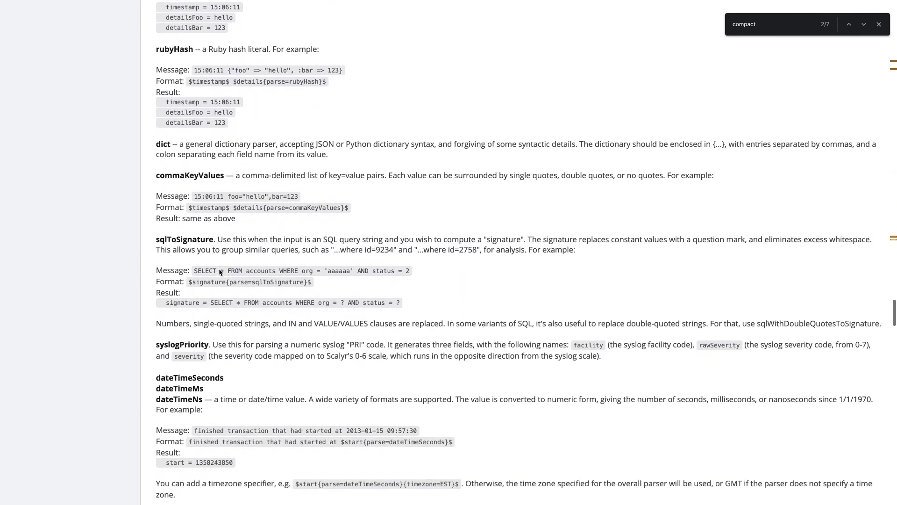
scroll(221, 271, "down", 10)
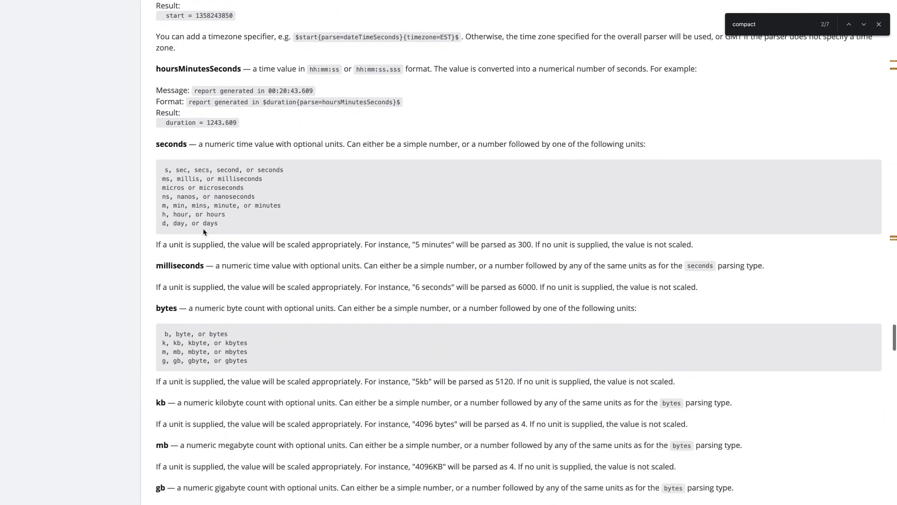
scroll(204, 232, "down", 8)
scroll(204, 231, "up", 17)
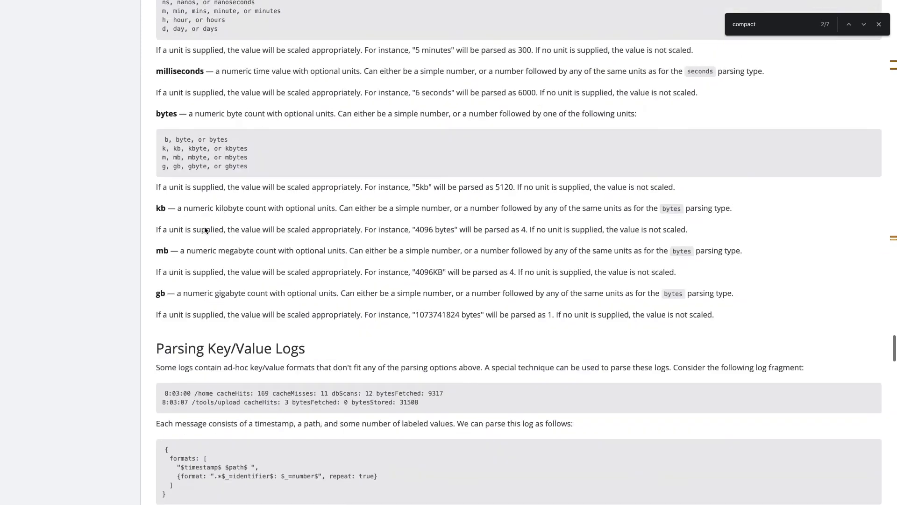
scroll(205, 229, "up", 10)
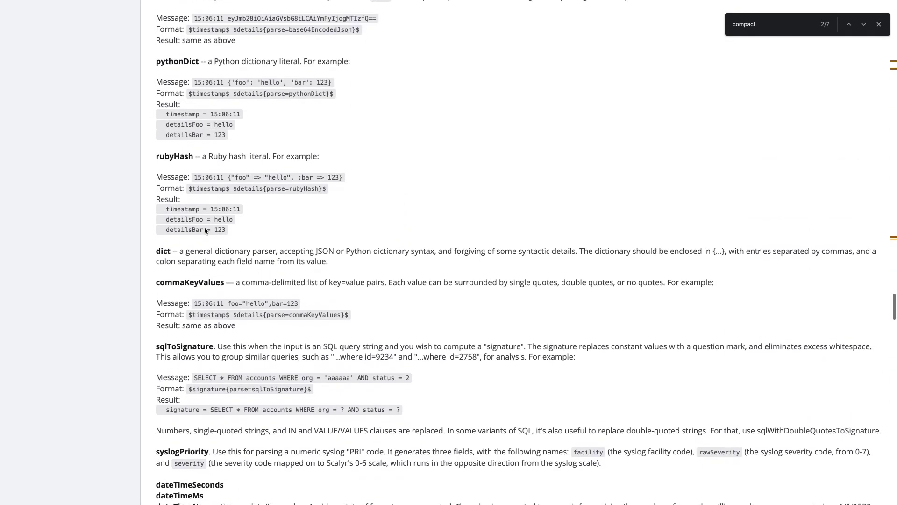
scroll(204, 230, "up", 3)
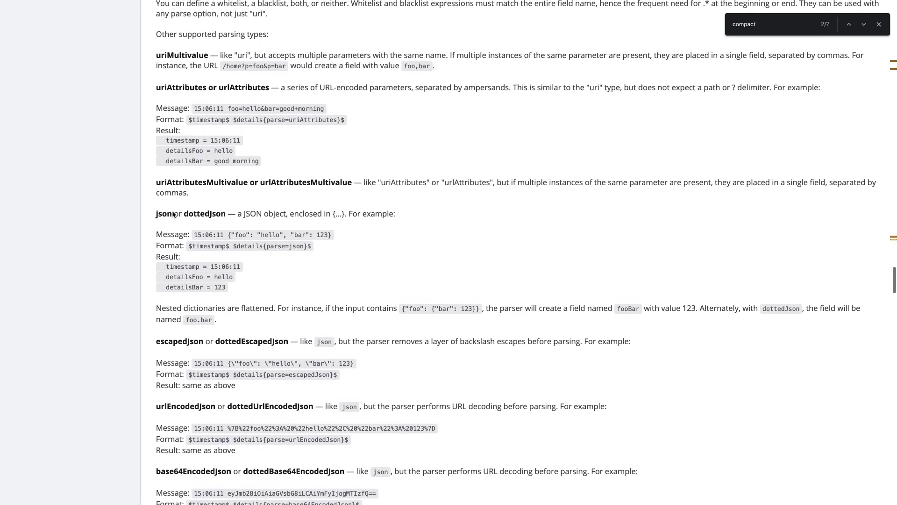
double_click(202, 215)
double_click(158, 213)
double_click(197, 214)
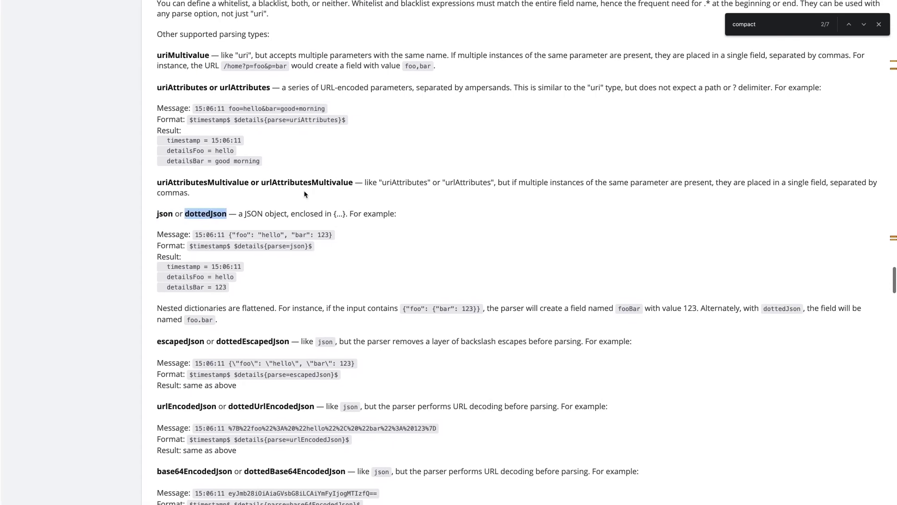
Step: Extend the format to "$=json{parse=dottedJson}$", test the parser, and examine the extracted fields
key("ctrl+Left")
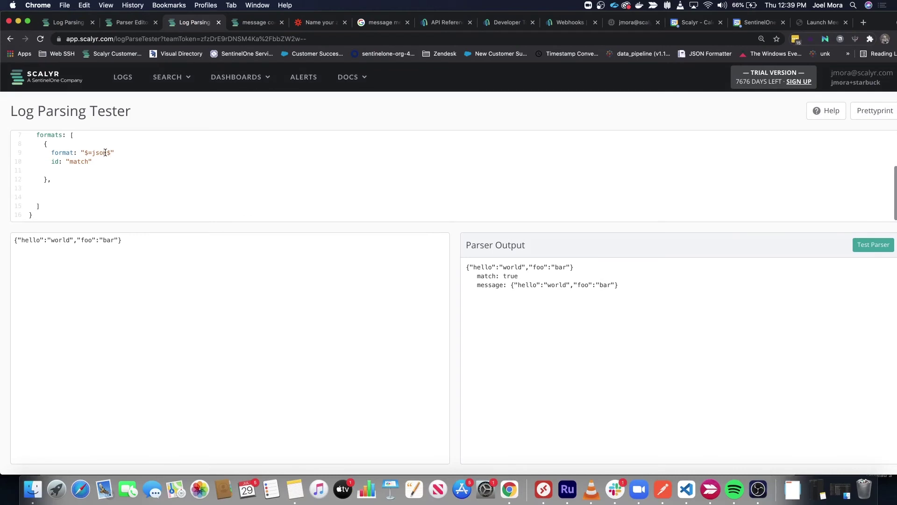
type("{parse=dottedJson")
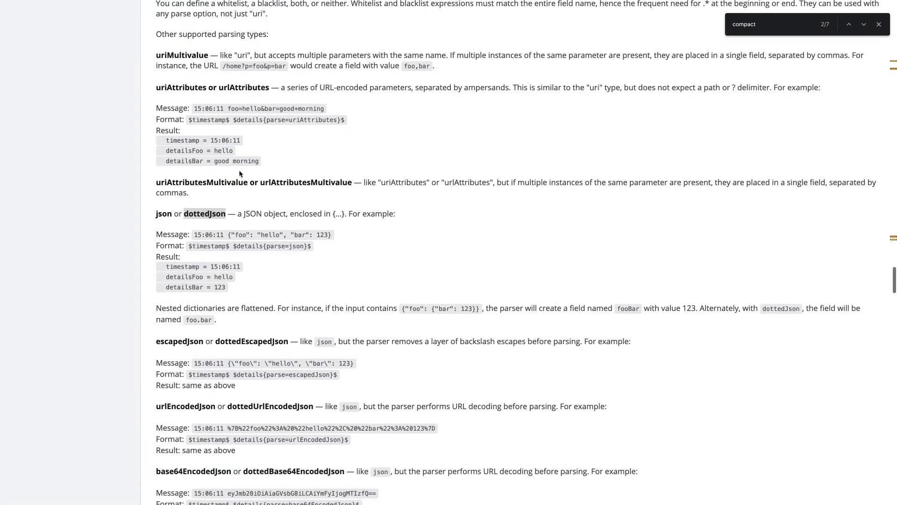
scroll(239, 170, "up", 2)
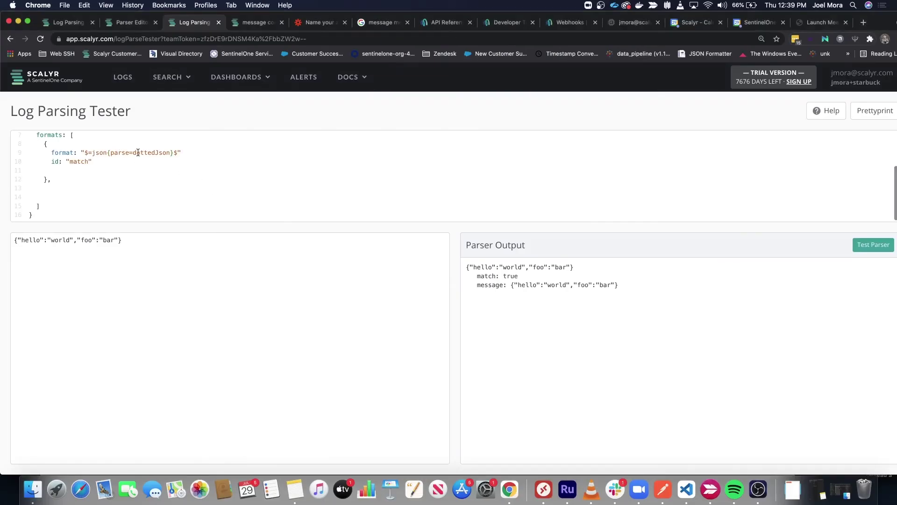
double_click(139, 153)
left_click(874, 248)
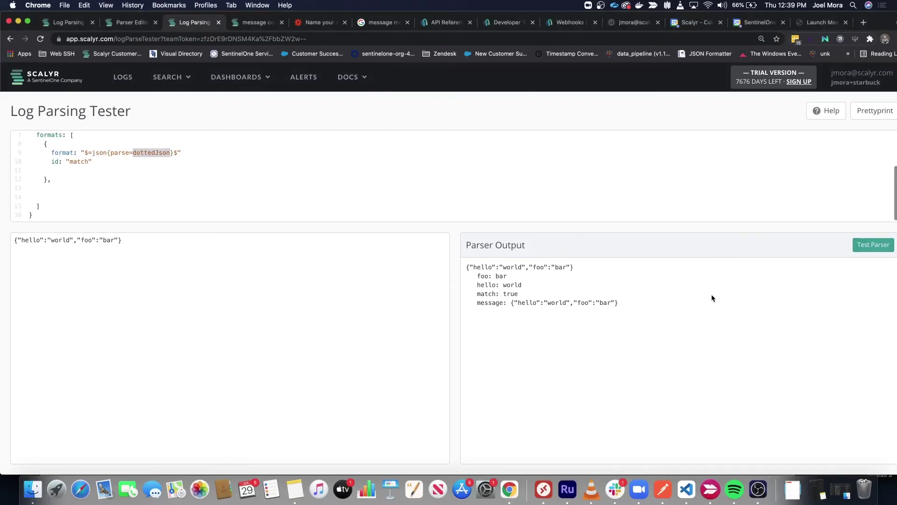
left_click_drag(519, 286, 466, 275)
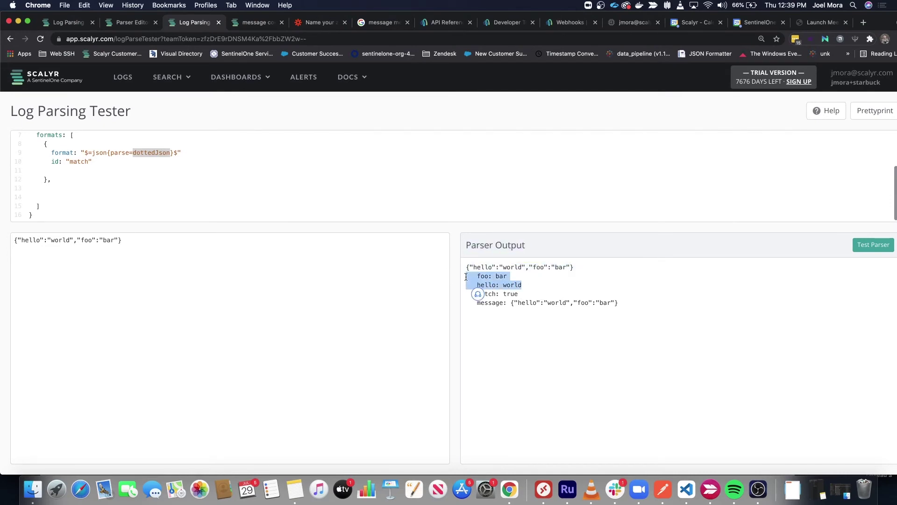
Step: Delete the blank line below the id "match" in the rule
left_click(116, 240)
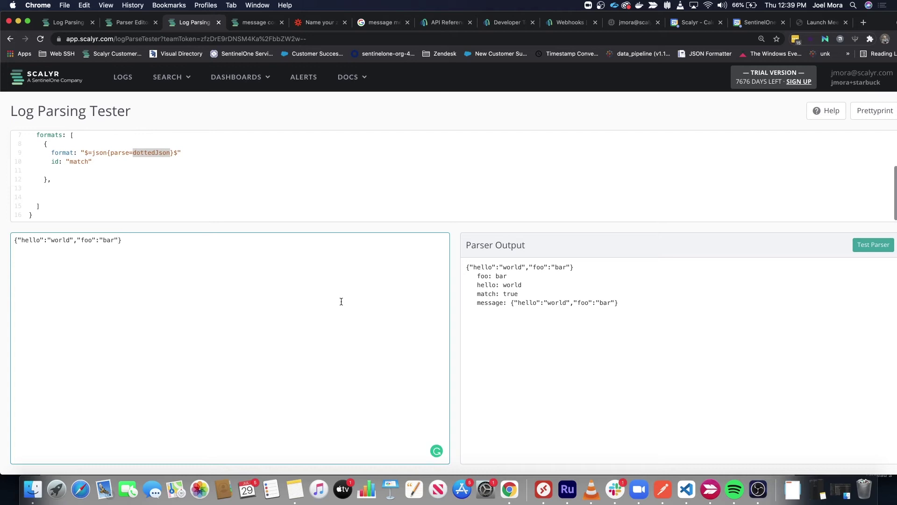
scroll(154, 161, "up", 1)
left_click(121, 186)
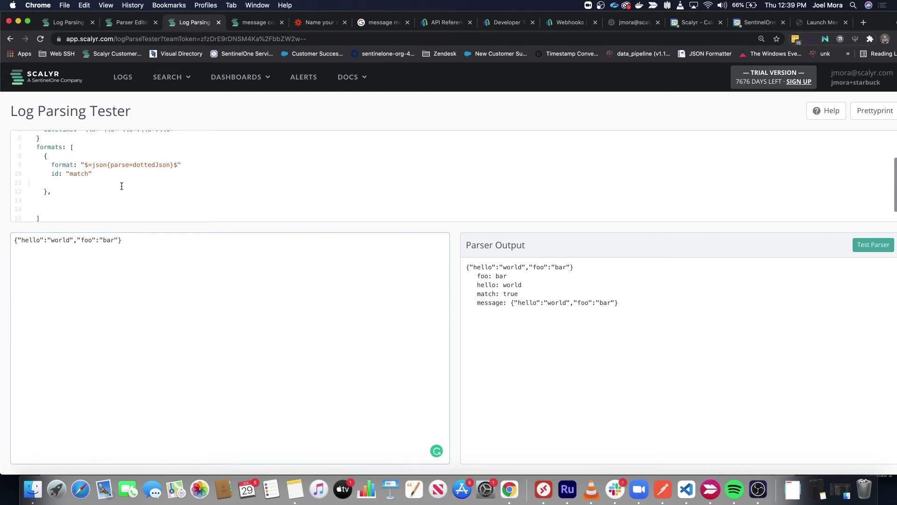
key("BackSpace")
scroll(177, 187, "up", 2)
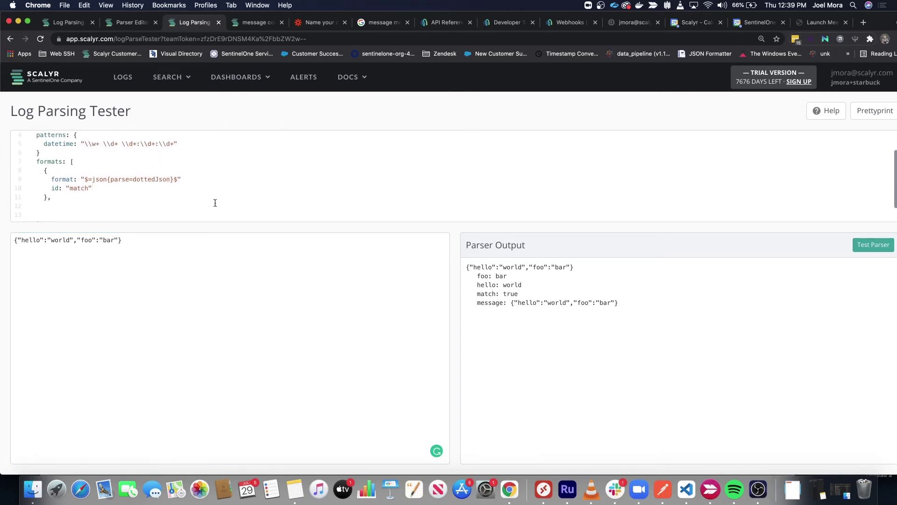
Step: Search Google for "api" and add the resulting search URL as a second line in the sample logs
left_click(151, 243)
key("super+a")
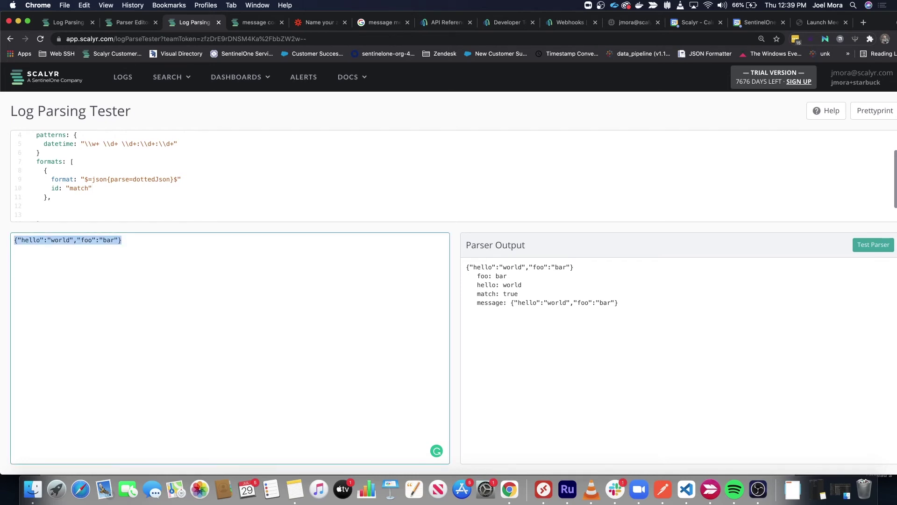
left_click(162, 242)
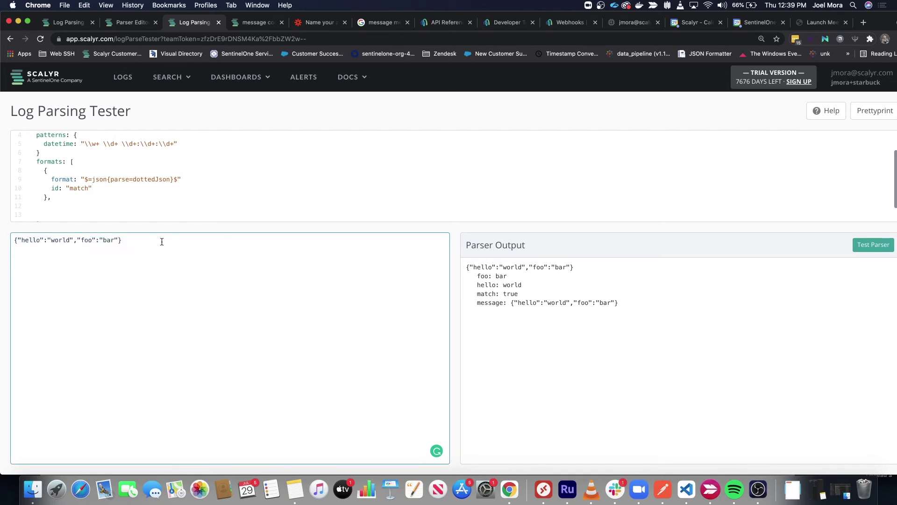
type("htt")
left_click(374, 23)
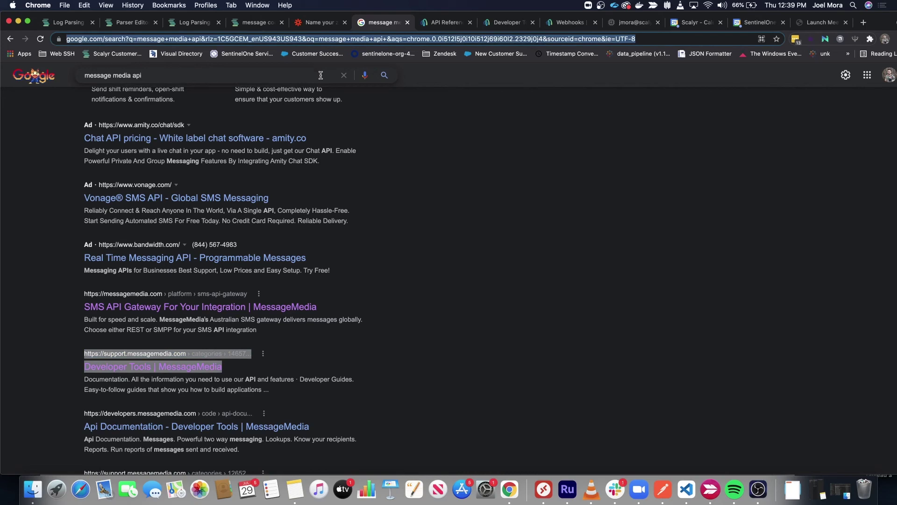
type("api")
key("Return")
left_click(252, 23)
left_click(194, 22)
type("https://www.google.com/search?q=api&rlz=1C5GCEM_enUS943US943&oq=api&aqs=chrome..69i57j69i59j69i60l6.653j0j9&sourceid=chrome&ie=UTF-8")
Step: Add a second rule with an empty format below the "match" rule
left_click_drag(71, 201, 46, 171)
left_click(71, 202)
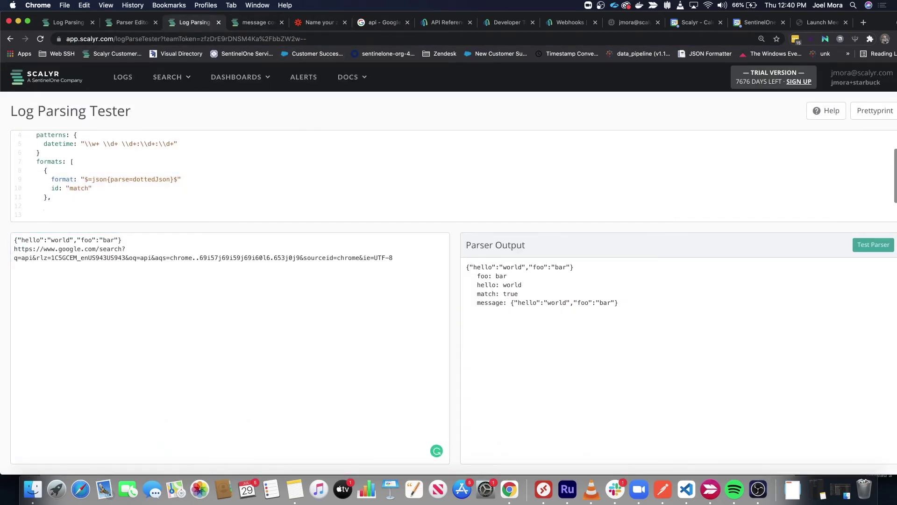
type("{")
key("Return")
type("formaT")
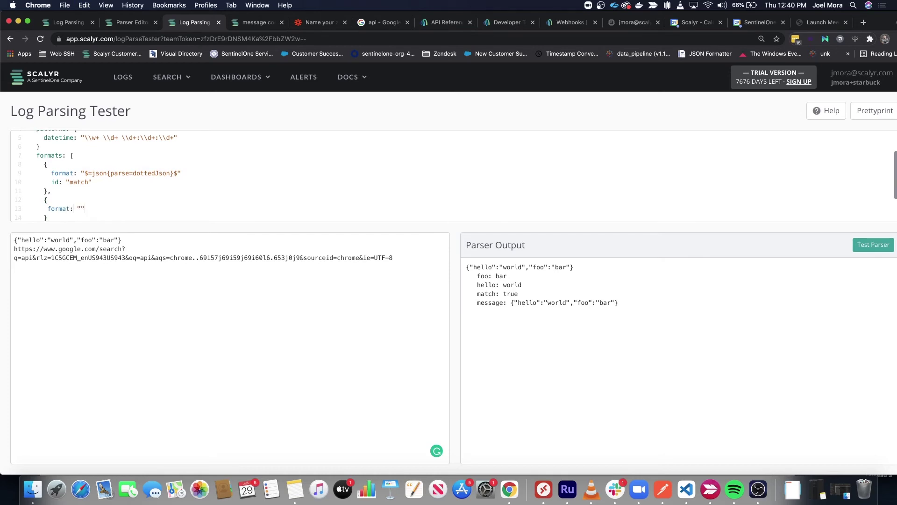
Step: Remove the JSON line from the sample logs and delete the dottedJson rule from the formats
left_click_drag(139, 243, 14, 240)
key("BackSpace")
key("Delete")
left_click_drag(51, 192, 13, 164)
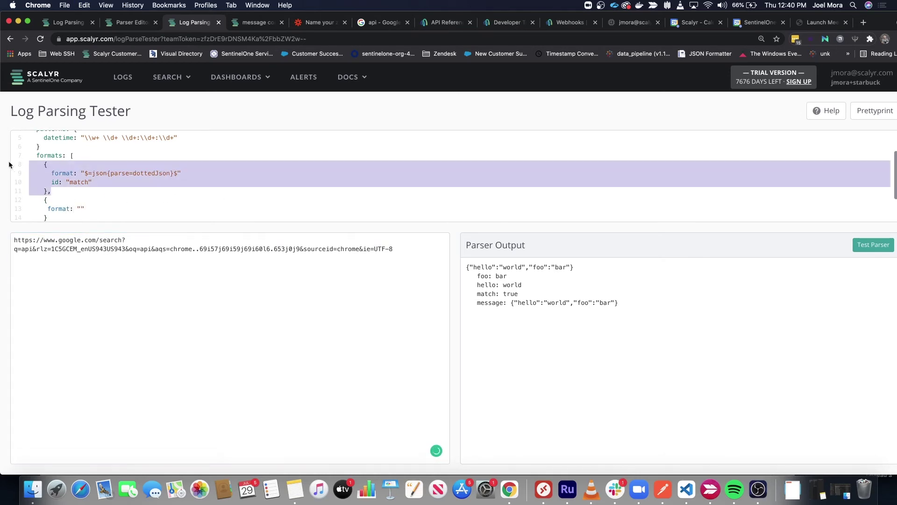
key("BackSpace")
Step: Set the remaining rule's format to "$url$", test the parser on the URL, and inspect the url field
left_click(81, 182)
type("$url$")
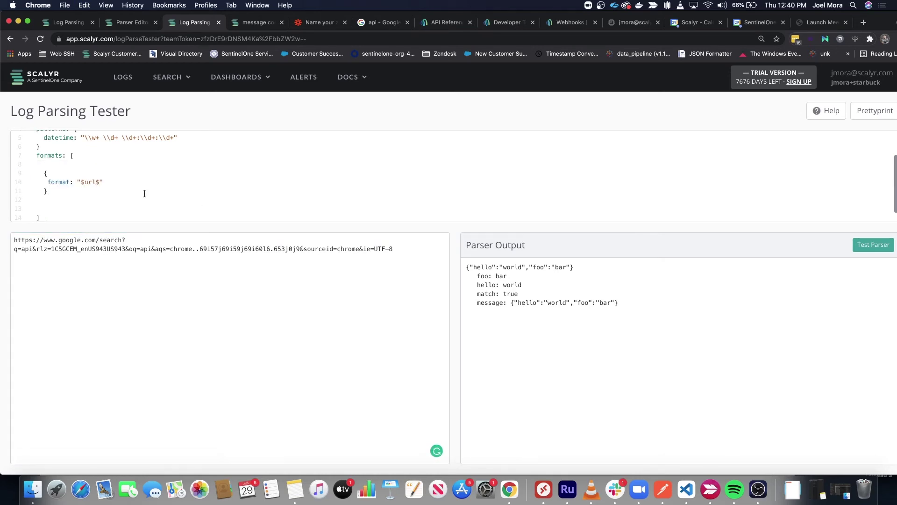
left_click(874, 245)
double_click(483, 285)
left_click(520, 285)
scroll(490, 285, "right", 2)
Step: Change the format to "$url{parse=uri}$", test the parser, and inspect the extracted URL fields
left_click(95, 183)
type("{}")
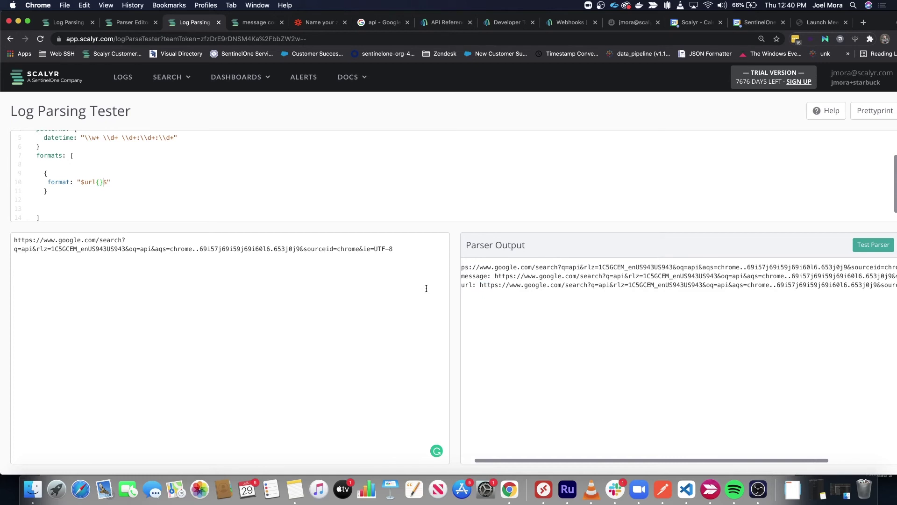
type("parse=ui")
key("BackSpace")
type("ri")
left_click(859, 248)
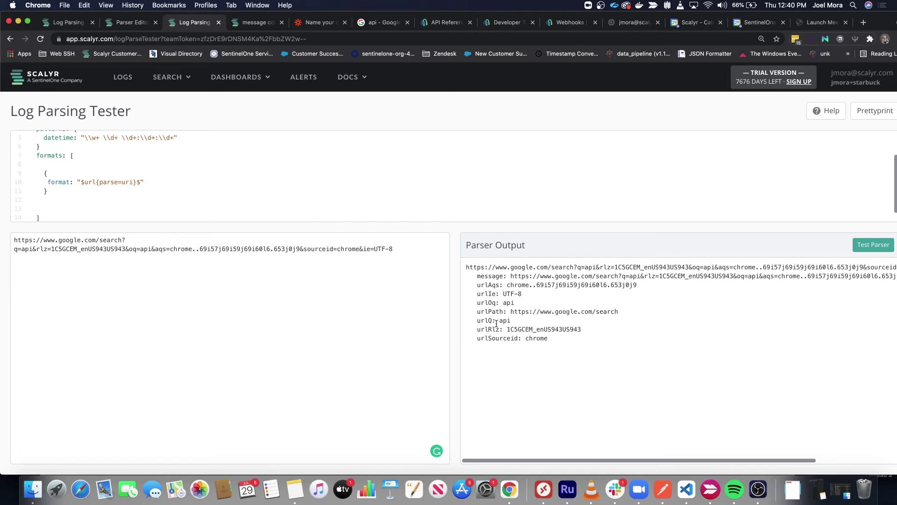
double_click(494, 338)
Step: Replace the sample logs with the two-line log fragment from the documentation's Parsing Key/Value Logs section
key("ctrl+Right")
scroll(326, 281, "down", 6)
scroll(326, 284, "down", 10)
scroll(242, 222, "down", 20)
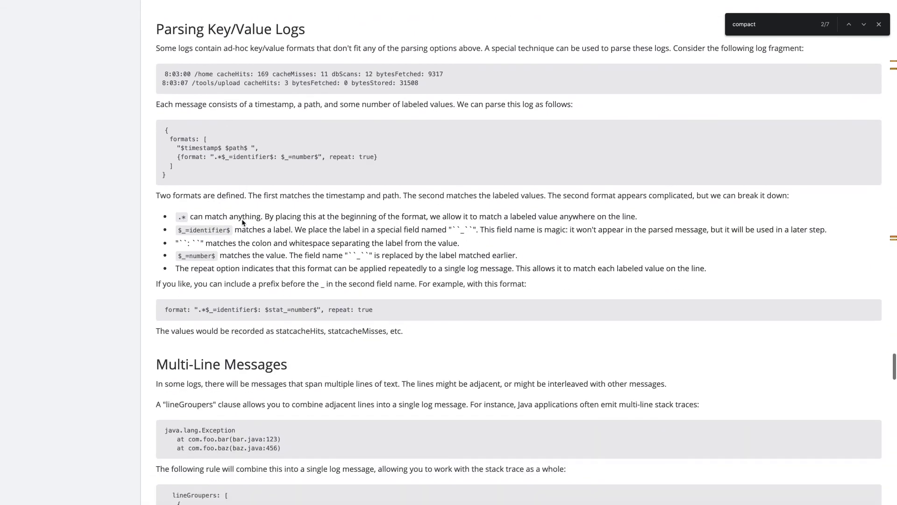
scroll(242, 222, "up", 7)
scroll(242, 223, "down", 5)
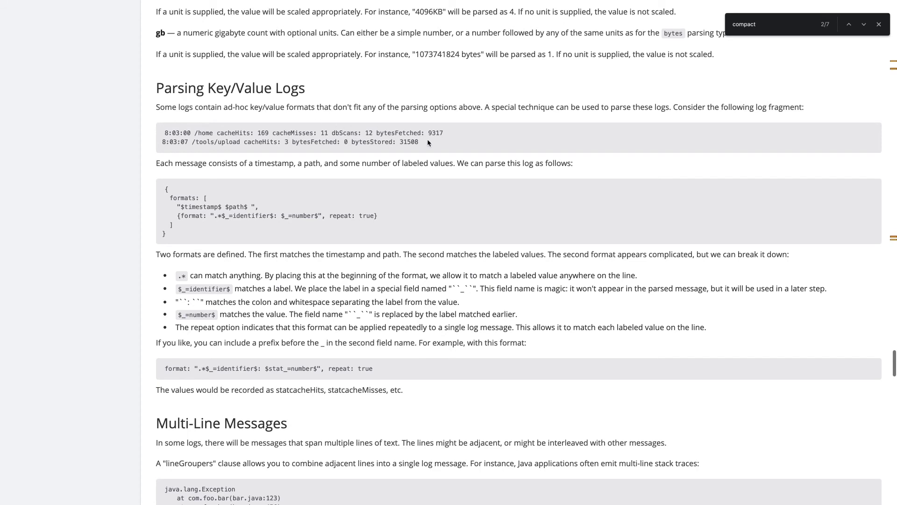
left_click_drag(477, 141, 160, 127)
key("super+c")
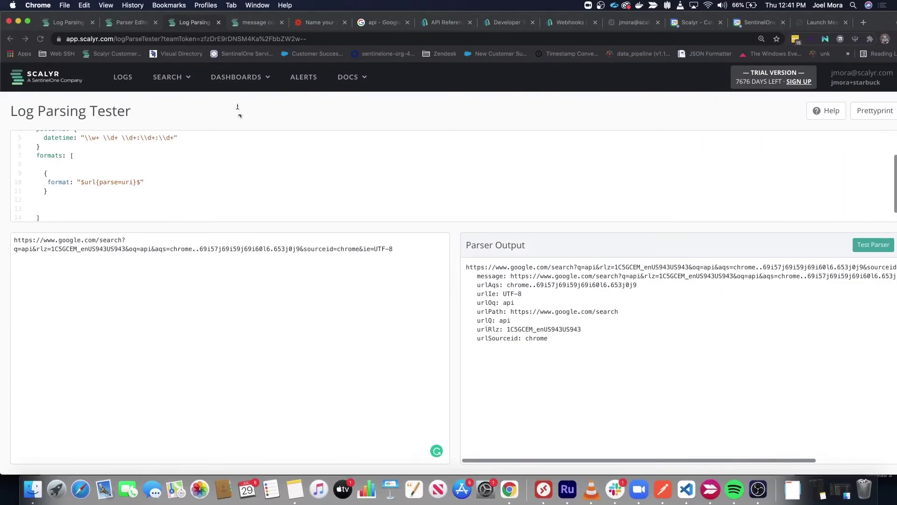
key("super+a")
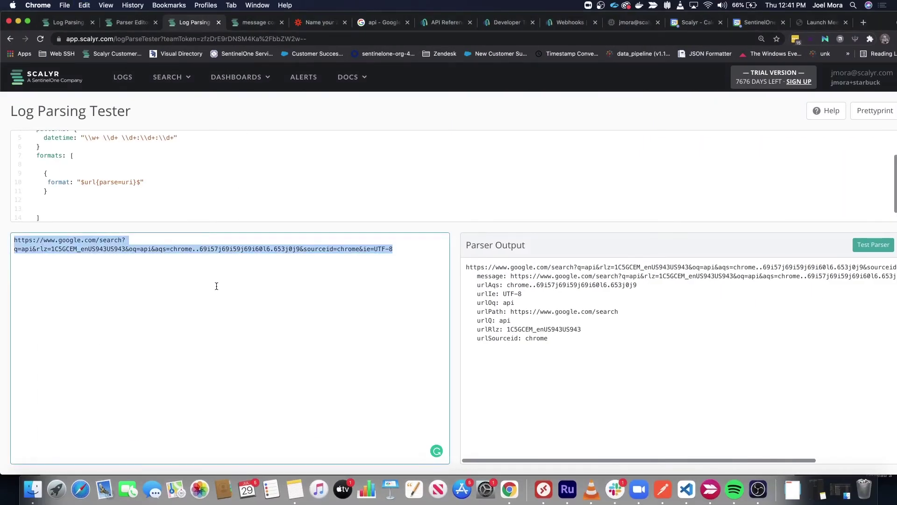
key("super+v")
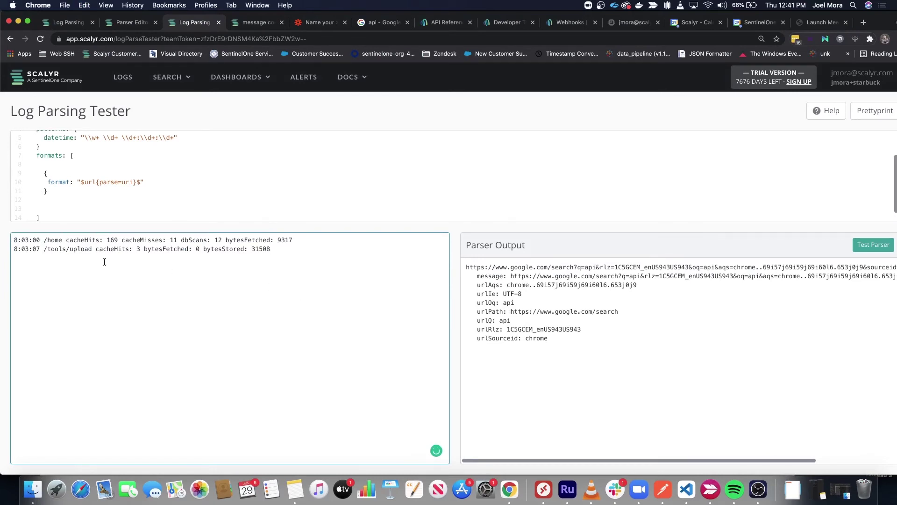
Step: Check the documentation's key/value format example and replace the rule's format with "$_$ $_$"
left_click_drag(141, 182, 82, 184)
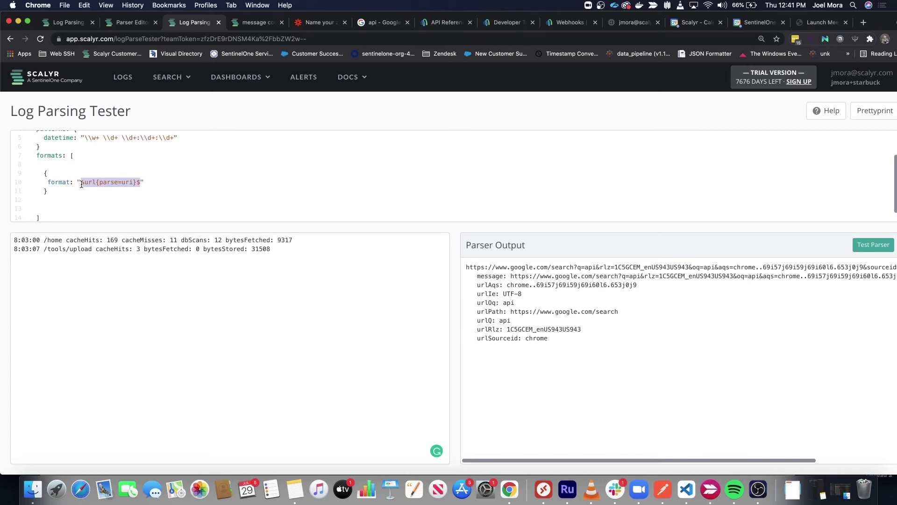
key("BackSpace")
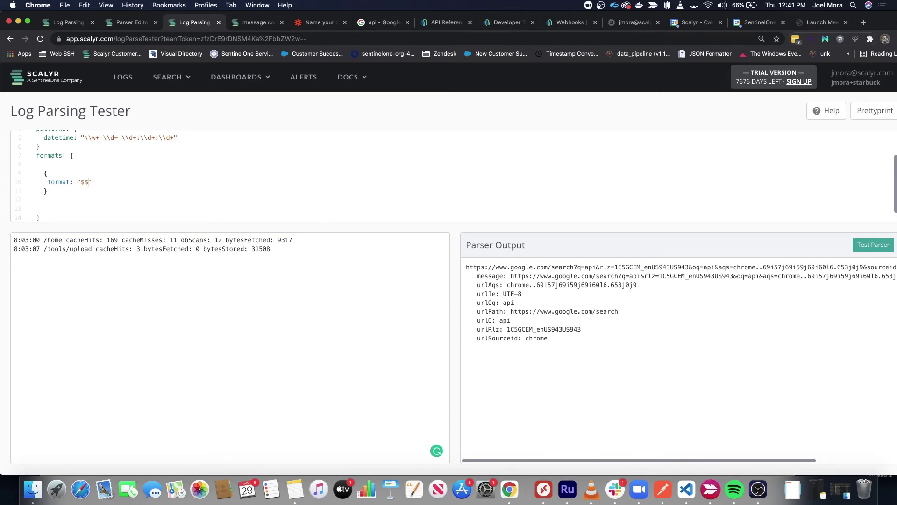
key("super+Tab")
scroll(381, 251, "down", 2)
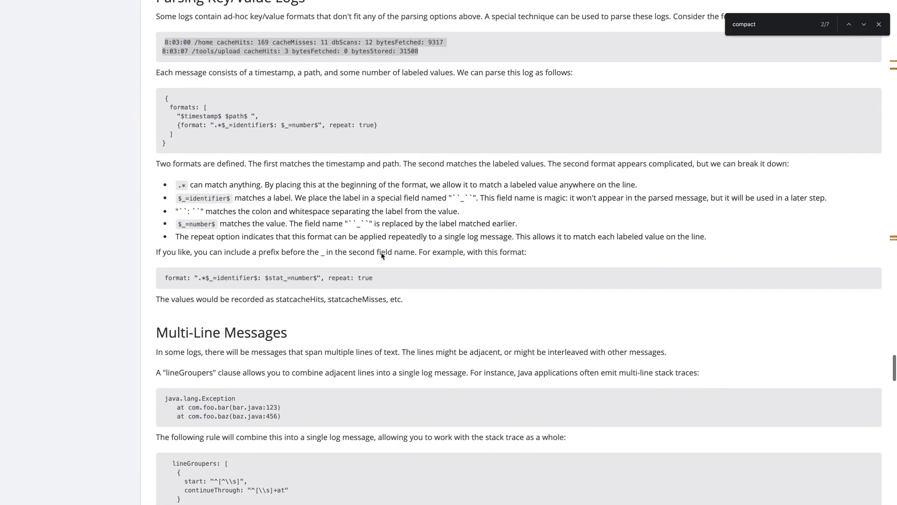
scroll(382, 255, "up", 1)
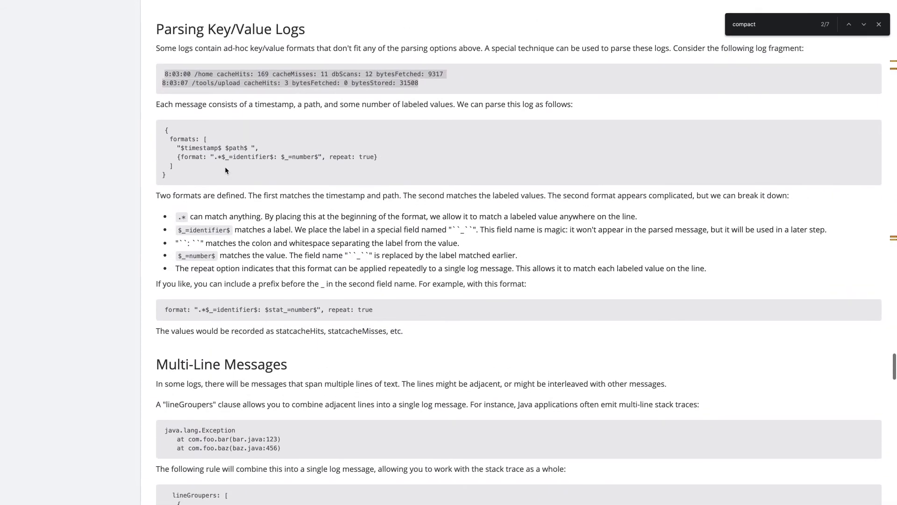
key("super+Tab")
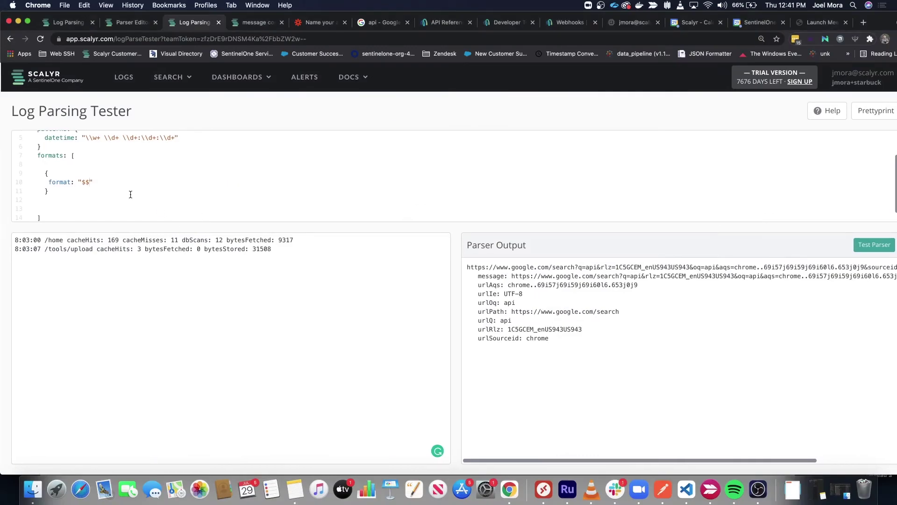
type("$$")
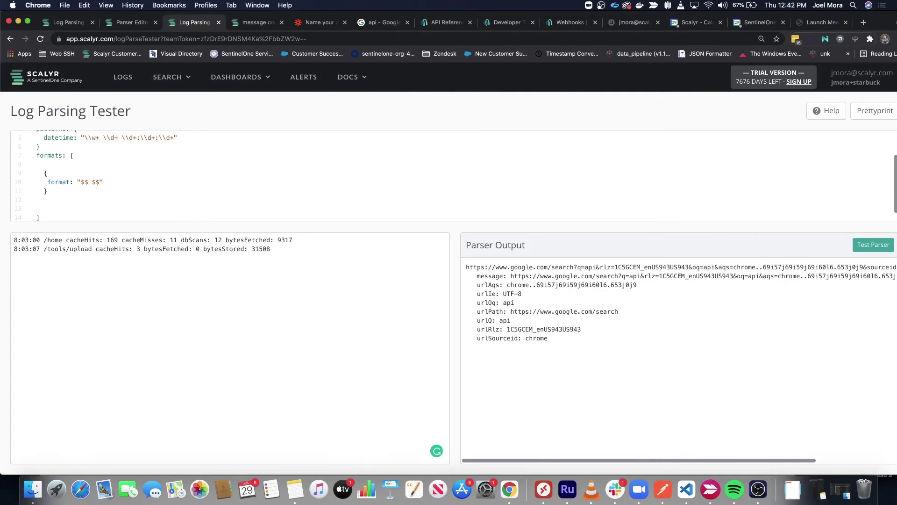
scroll(332, 149, "up", 1)
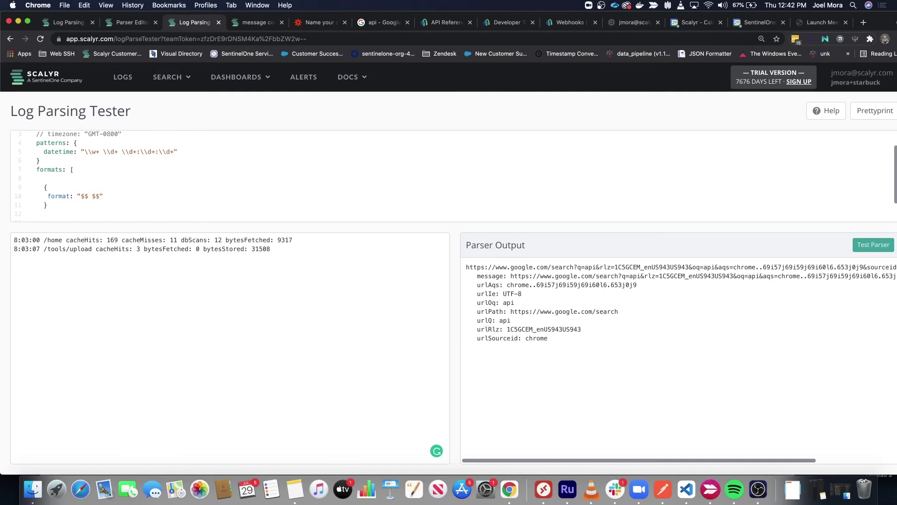
type("_$ $_")
Step: Compare the format's placeholders with the start of the sample log and prefix the format with ".*"
left_click(66, 239)
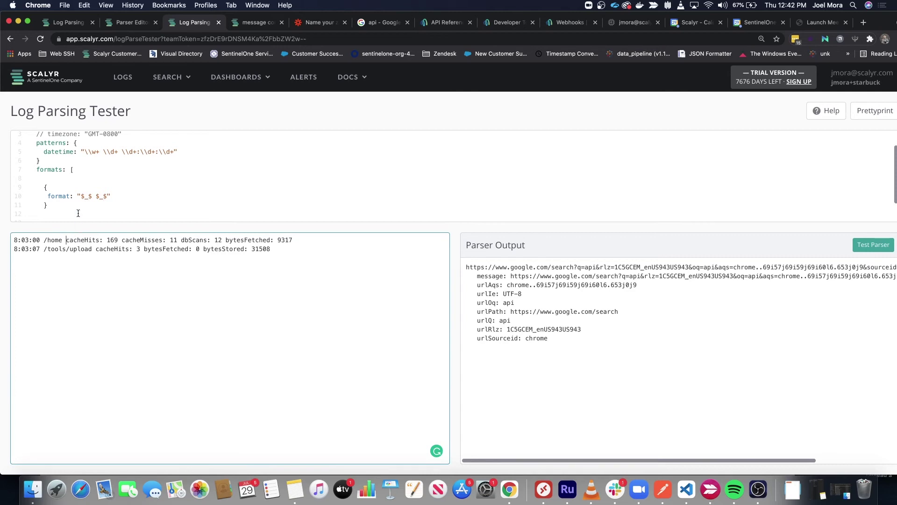
left_click(79, 197)
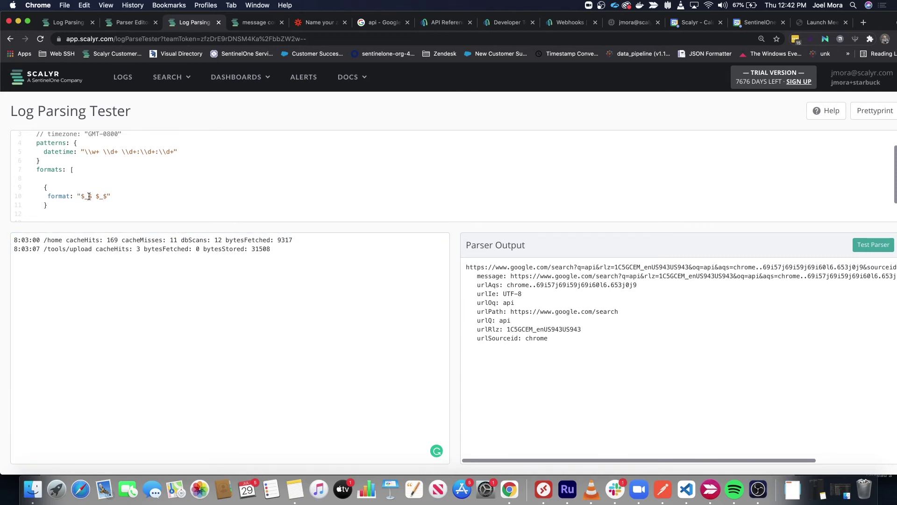
left_click_drag(91, 196, 97, 196)
key("End")
left_click_drag(66, 240, 14, 240)
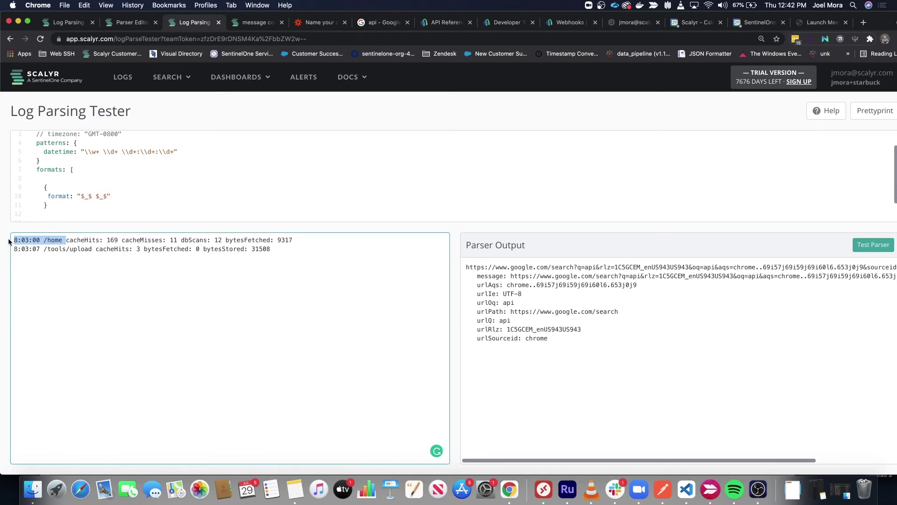
left_click(82, 197)
type(".*")
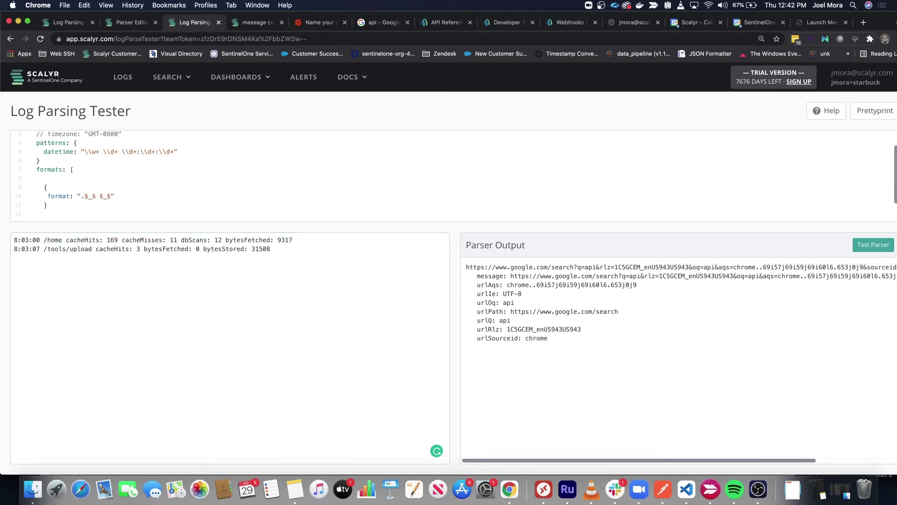
Step: Examine the timestamp and path prefix, the colon separator, and the cacheHits, cacheMisses and dbScans keys in the first sample log line
left_click_drag(14, 240, 67, 241)
double_click(67, 241)
left_click_drag(99, 239, 103, 240)
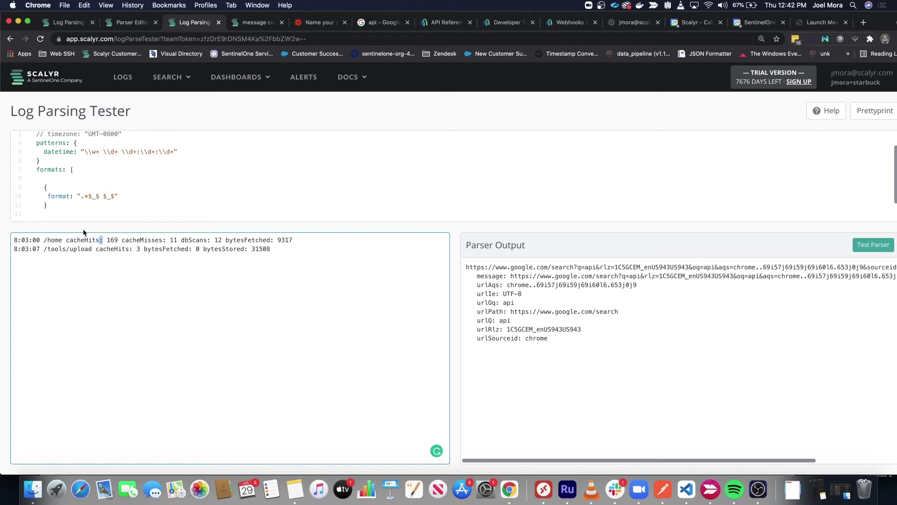
double_click(78, 240)
double_click(66, 240)
double_click(134, 241)
double_click(186, 240)
left_click(77, 240)
left_click(97, 196)
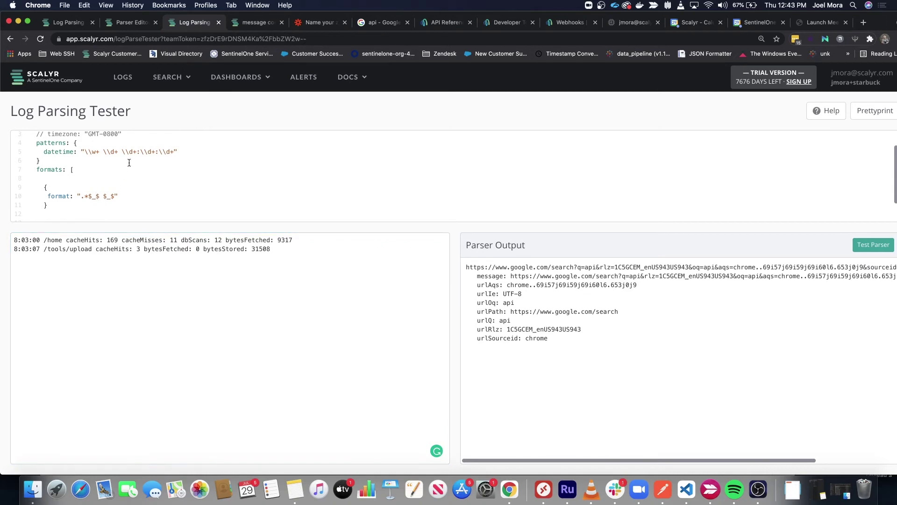
Step: Add a pattern named keyPattern with the value "\\w+" below datetime in the patterns block
scroll(105, 166, "up", 1)
left_click(222, 168)
key("Return")
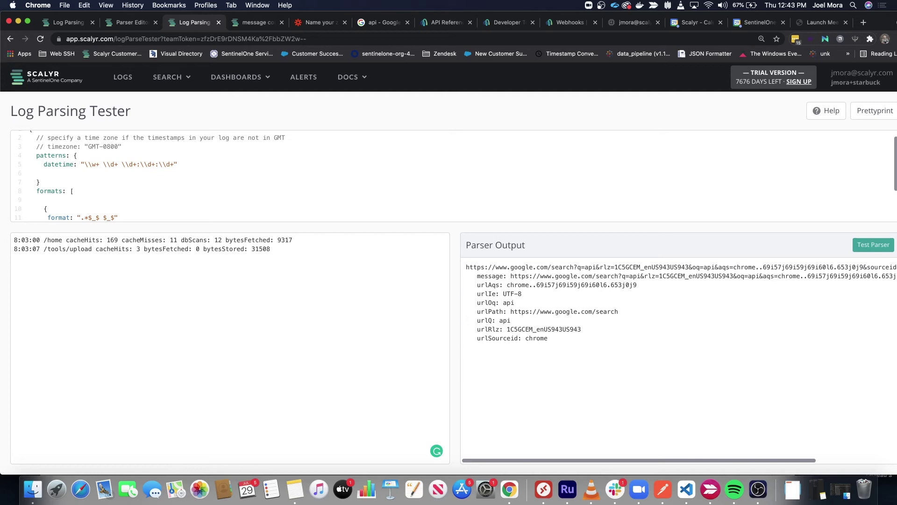
type("keyPattern: \"\\\\w+")
Step: Assign keyPattern to the first placeholder so the format reads ".*$_=keyPattern$ $_$"
double_click(54, 173)
left_click_drag(92, 173, 108, 173)
double_click(54, 173)
key("super+c")
scroll(114, 169, "down", 1)
scroll(114, 169, "down", 2)
left_click(98, 178)
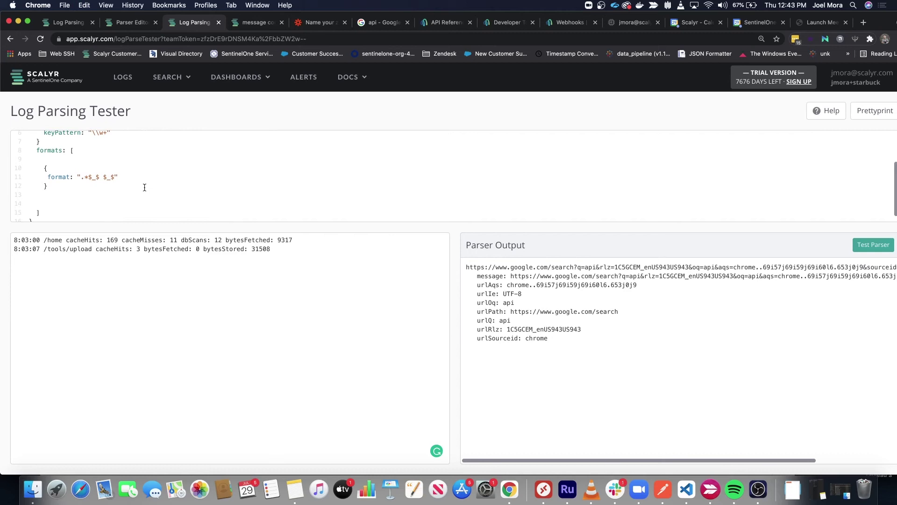
type("=")
key("super+v")
Step: Check the key/value separators in the sample log and replace the space between the format's placeholders with ":\\s"
left_click_drag(162, 240, 169, 240)
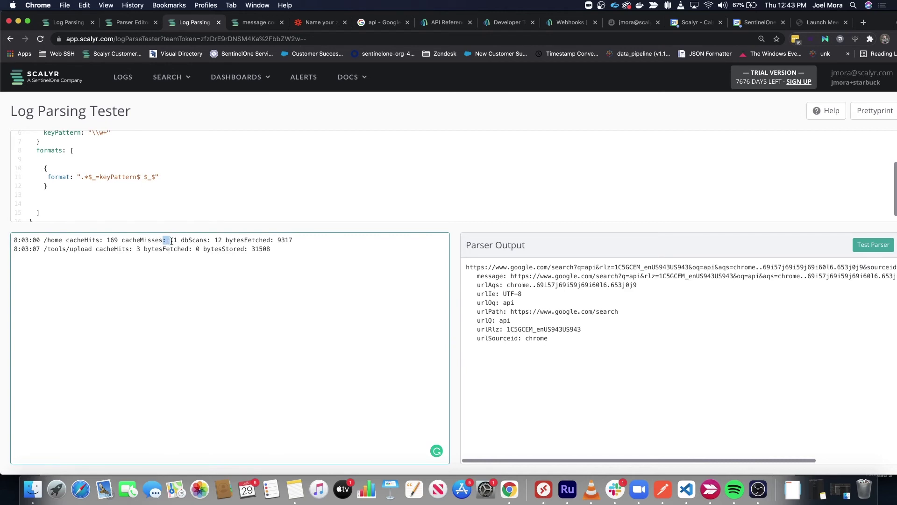
left_click(165, 241)
left_click_drag(162, 240, 169, 240)
left_click_drag(207, 241, 214, 241)
left_click_drag(272, 241, 278, 241)
key("super+c")
left_click(151, 183)
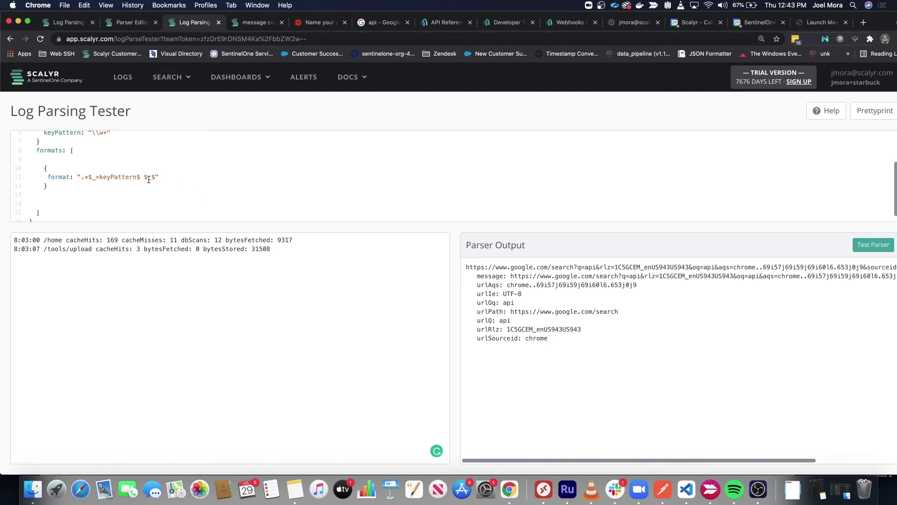
key("BackSpace")
key("super+v")
key("BackSpace")
type("\\s")
Step: Set the second placeholder to "$_=number$", test the parser, and inspect the cacheHits pair in the output
left_click_drag(156, 178, 170, 181)
left_click(163, 177)
type("=number")
left_click(194, 177)
double_click(219, 241)
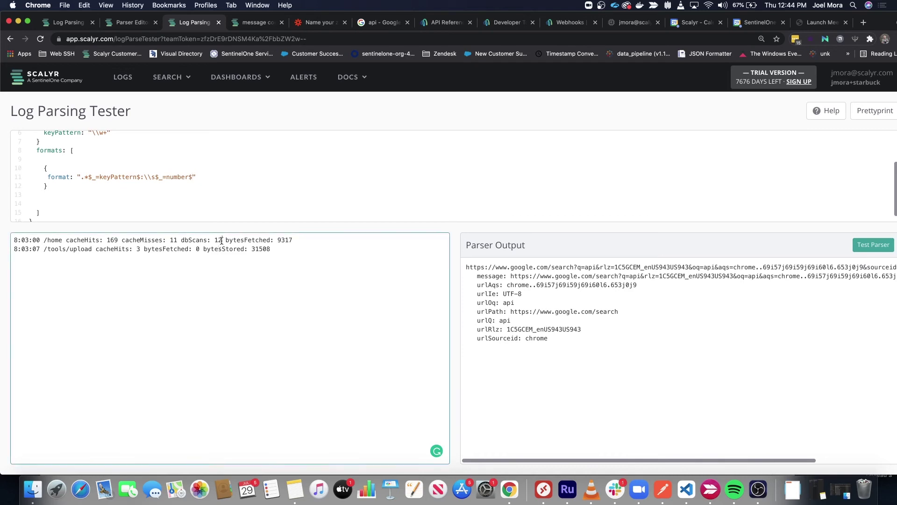
left_click(194, 176)
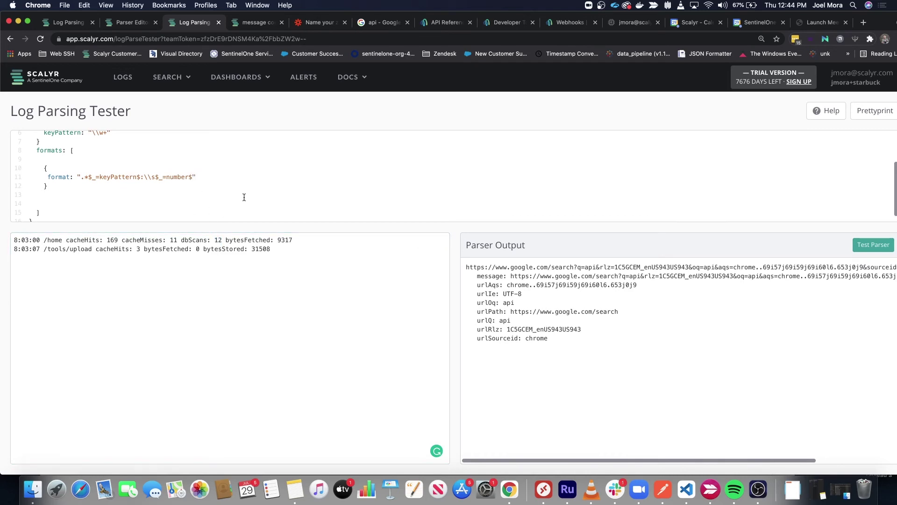
left_click(872, 245)
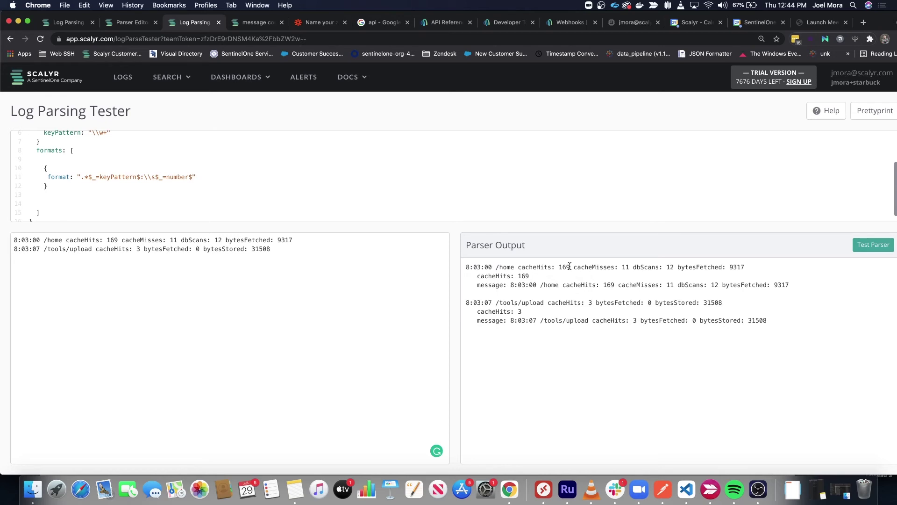
left_click_drag(570, 267, 521, 268)
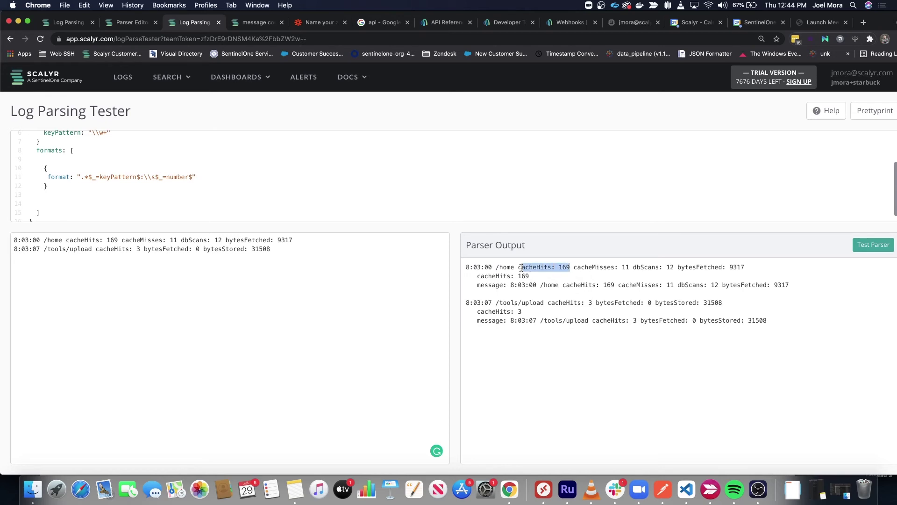
Step: Add "repeat: true" to the rule, test the parser, and inspect the fields extracted from the first log line
left_click(234, 178)
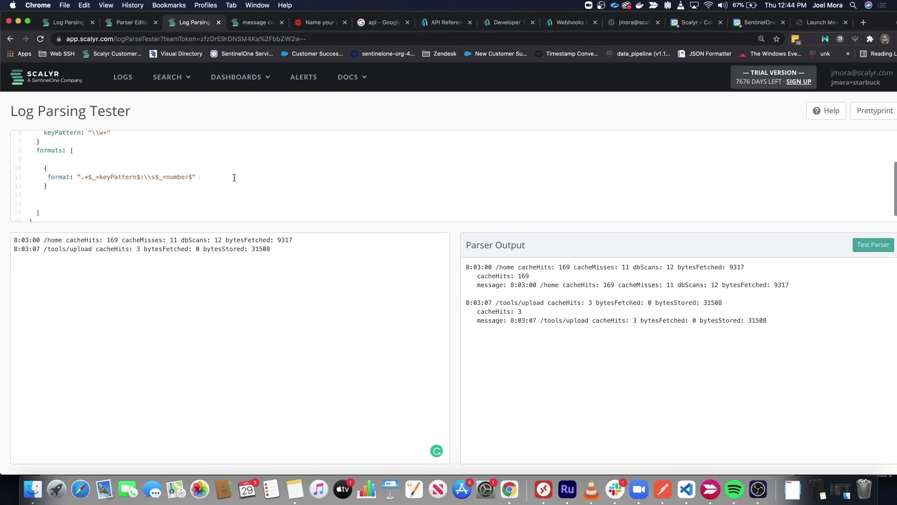
type("repeat: true")
left_click(862, 245)
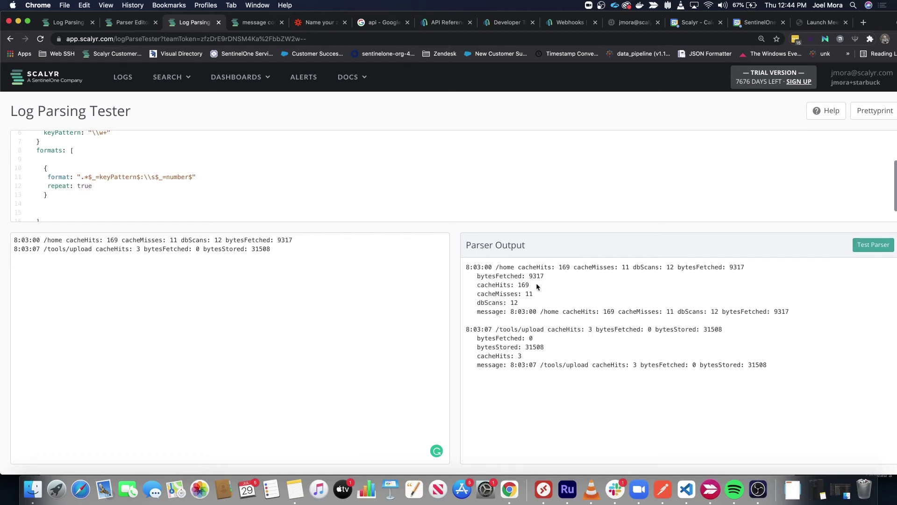
left_click_drag(519, 303, 466, 276)
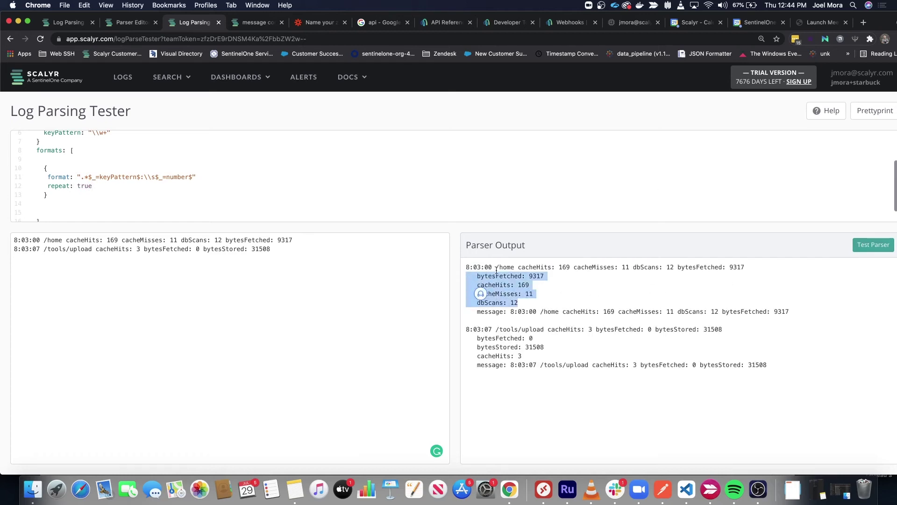
Step: Try identifier in place of the custom keyPattern in the format's first placeholder and review both placeholder types
left_click_drag(43, 169, 57, 192)
left_click(132, 177)
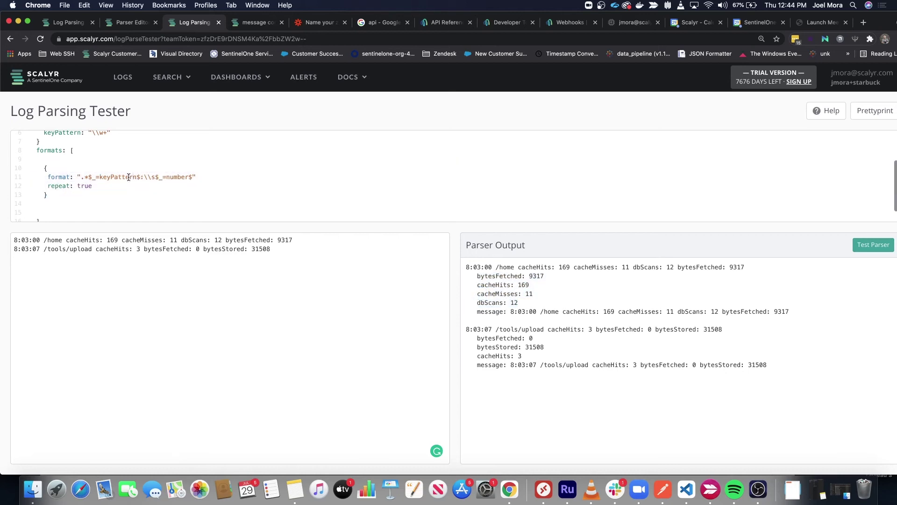
double_click(111, 178)
type("identifier")
scroll(197, 185, "up", 3)
triple_click(66, 169)
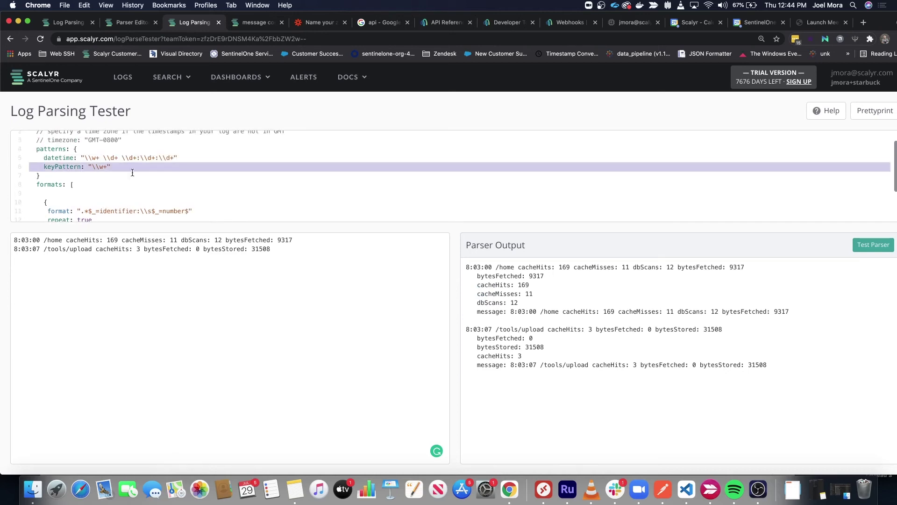
scroll(131, 174, "down", 2)
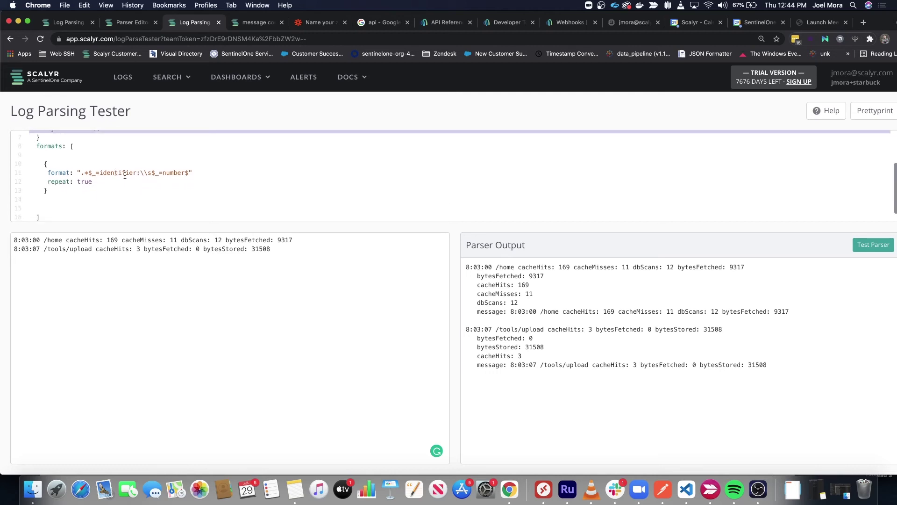
left_click(122, 174)
double_click(98, 173)
double_click(174, 174)
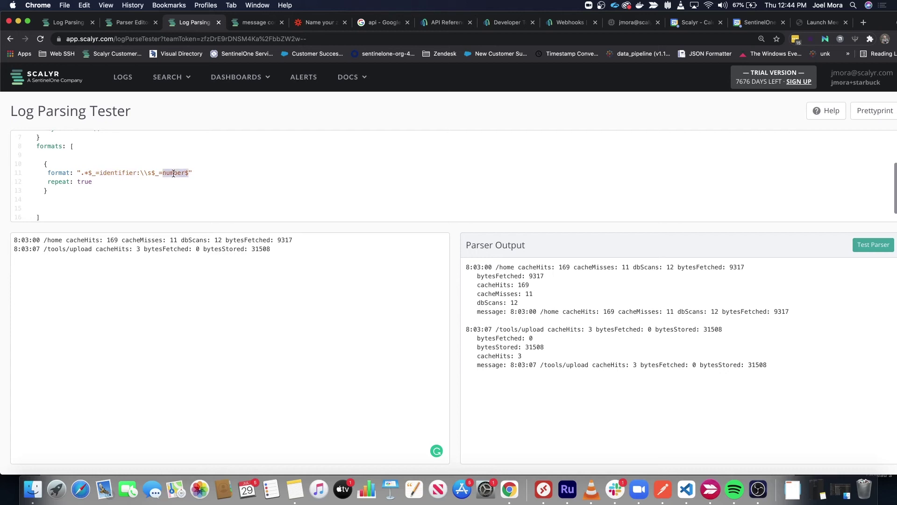
Step: Add a pattern named valPattern with the value "\\d+" below keyPattern in the patterns block
scroll(168, 173, "up", 3)
left_click(146, 181)
key("Return")
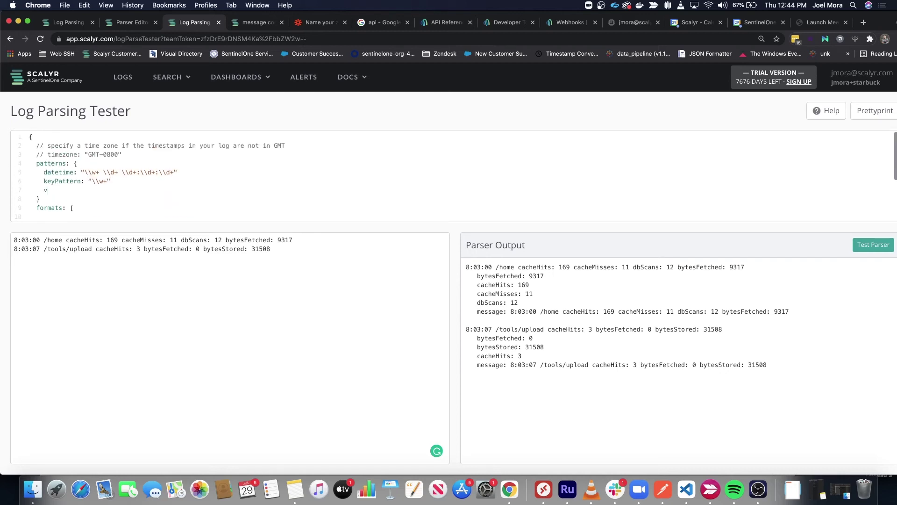
type("valPattern:")
type(" \"\"")
type("\\\\w")
key("BackSpace")
type("d+")
Step: Switch the format's placeholders to keyPattern for the key and valPattern for the value, and test the parser
double_click(67, 192)
key("super+c")
scroll(140, 173, "down", 3)
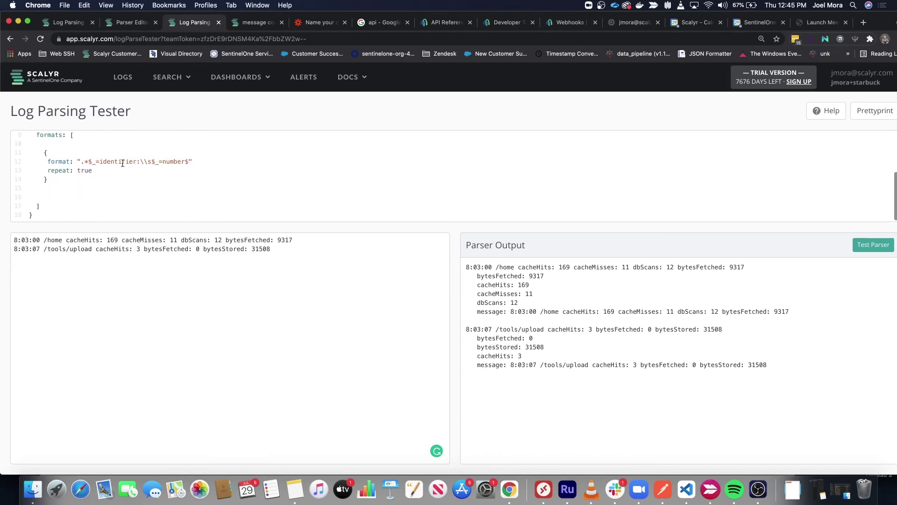
double_click(165, 161)
key("super+v")
double_click(117, 162)
type("keyPattern")
left_click(868, 253)
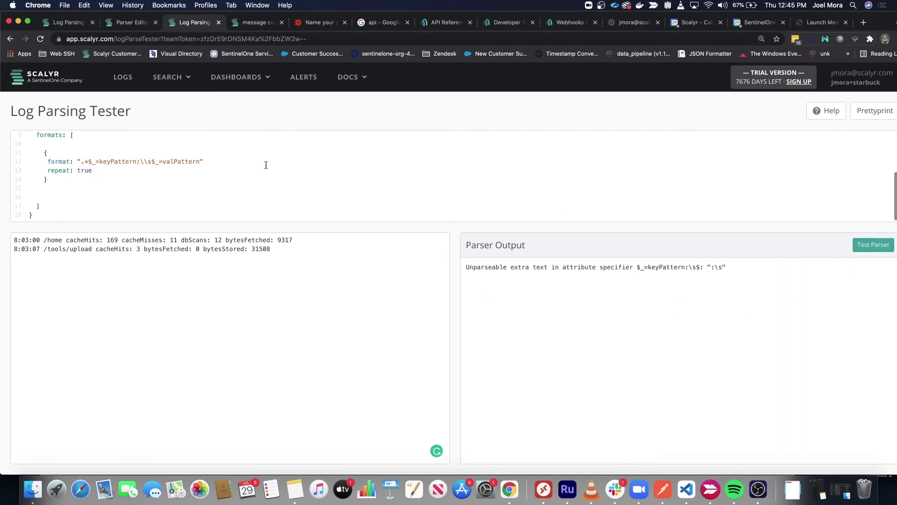
Step: Check the format against the keyPattern definition, insert the missing "$" after keyPattern, and test the parser again
scroll(136, 180, "up", 3)
scroll(71, 179, "up", 1)
double_click(63, 180)
scroll(120, 194, "down", 3)
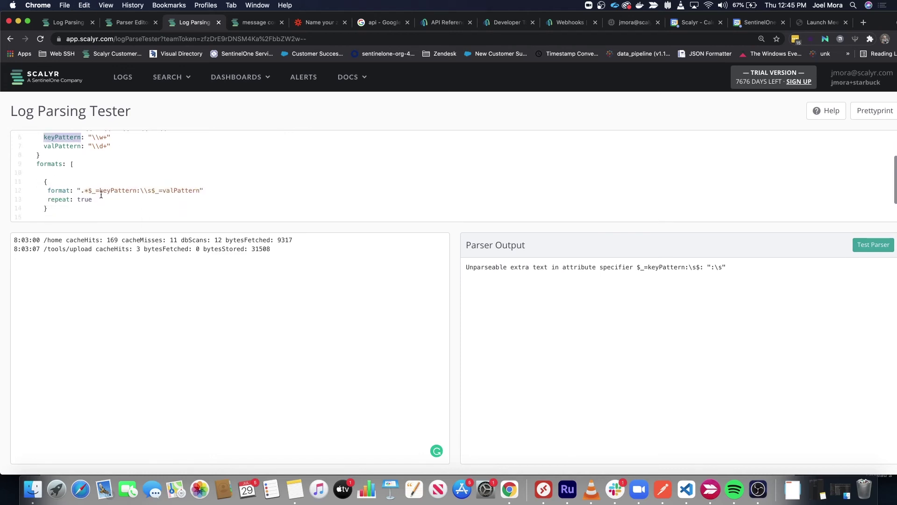
double_click(117, 191)
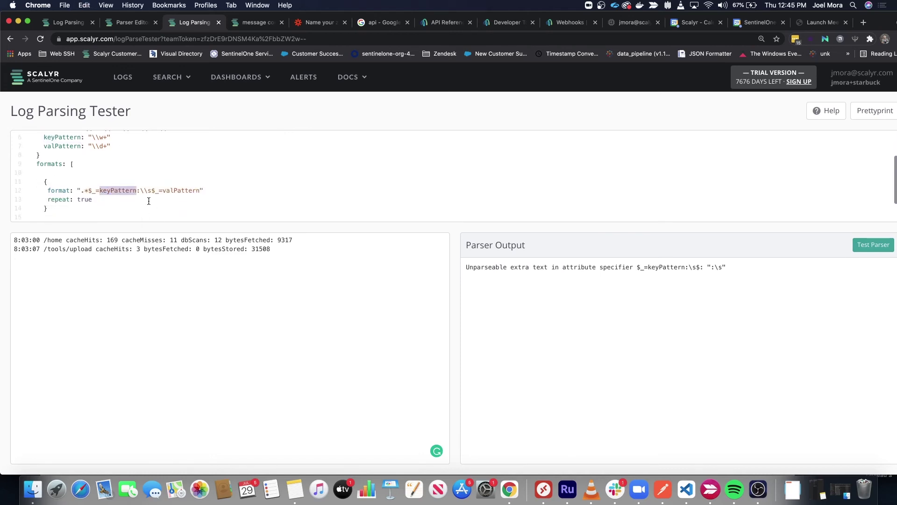
type("#")
key("super+z")
type("$")
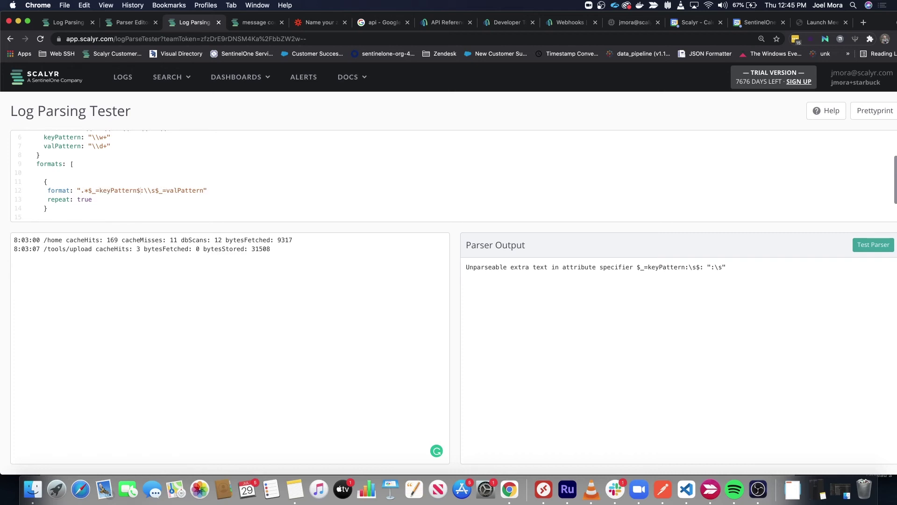
scroll(281, 178, "up", 1)
left_click(860, 246)
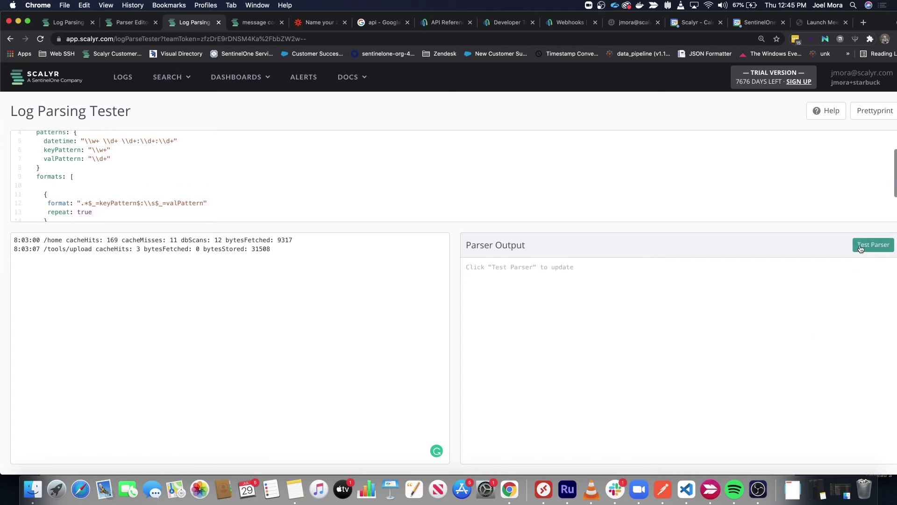
Step: Add the missing closing "$" after valPattern in the format string and test the parser
scroll(272, 188, "down", 1)
scroll(272, 189, "down", 3)
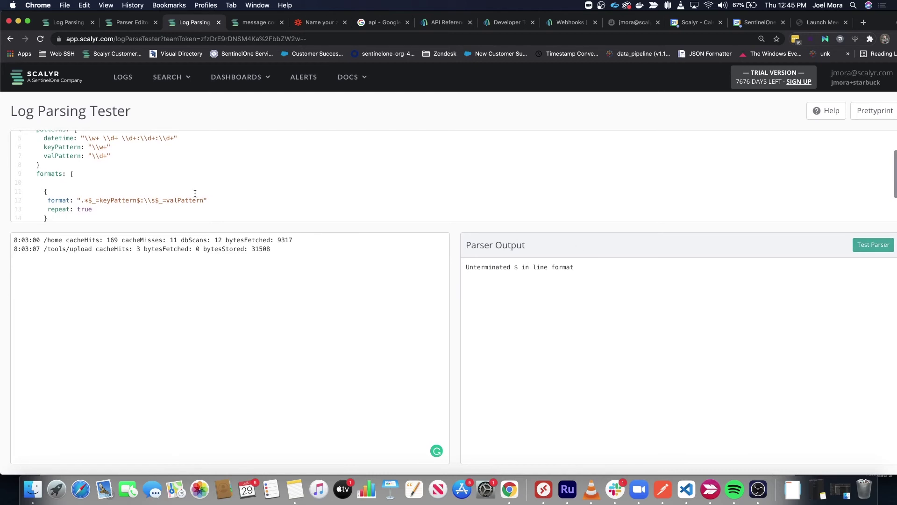
left_click(85, 164)
type("*")
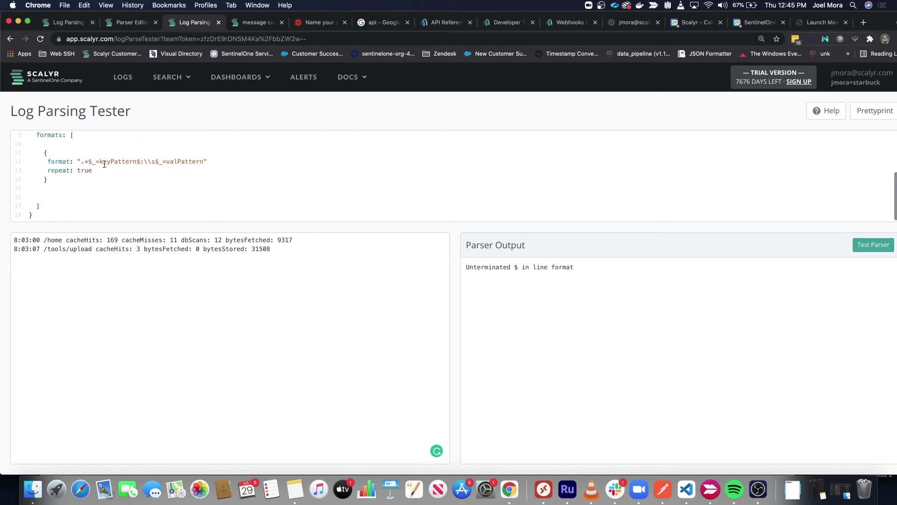
left_click(205, 161)
type("$")
left_click(883, 254)
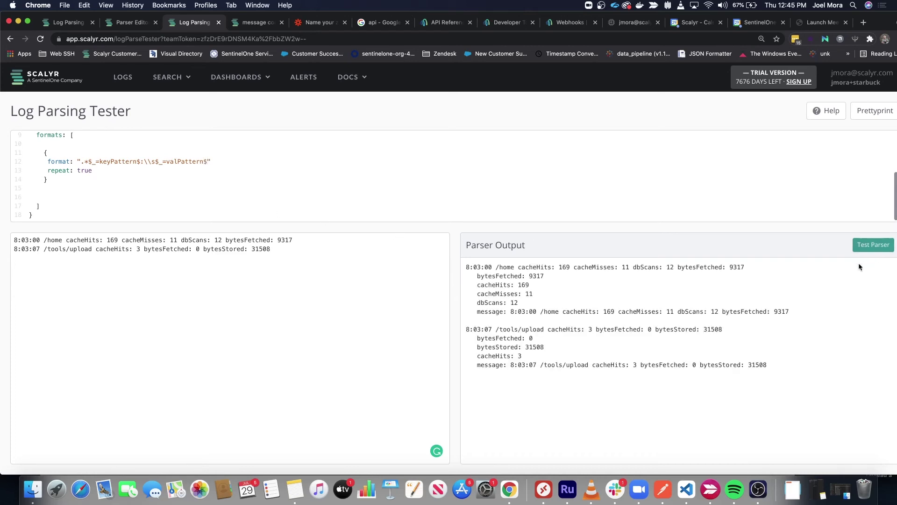
Step: Compare the first log line's timestamp and path with the format, and review the documentation section on parsing key/value logs
left_click_drag(63, 241, 14, 239)
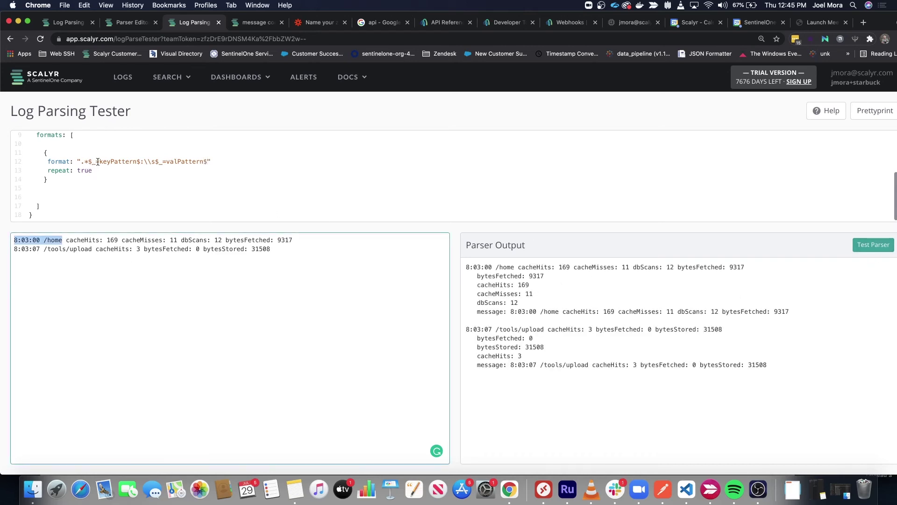
scroll(151, 173, "up", 1)
left_click_drag(209, 181, 28, 192)
left_click(152, 184)
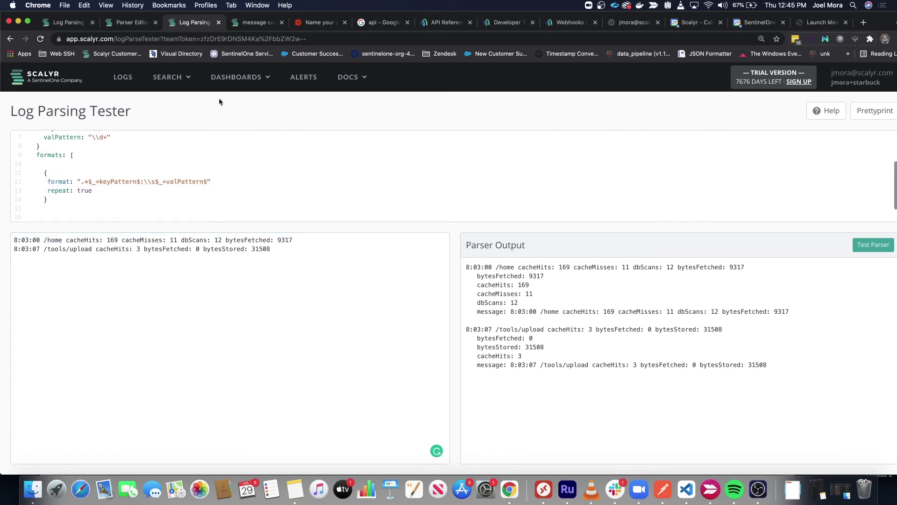
key("ctrl+Right")
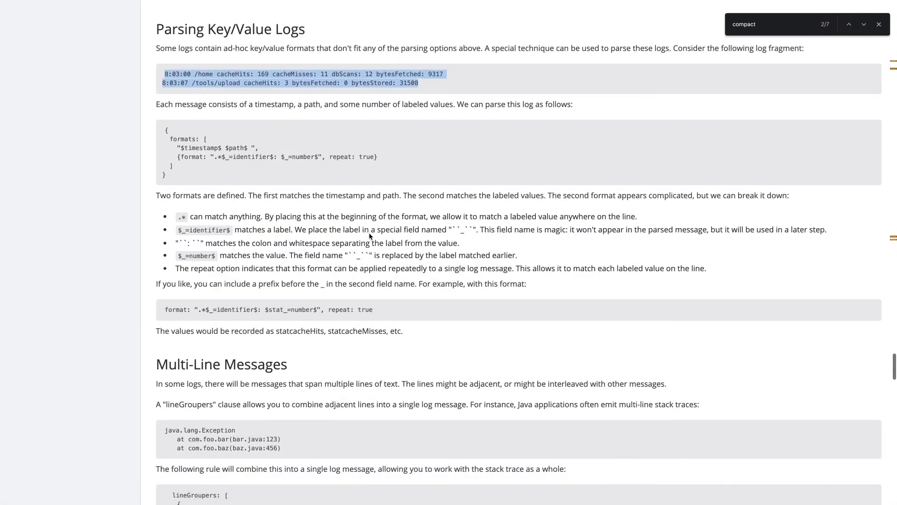
scroll(315, 220, "up", 1)
scroll(316, 223, "down", 1)
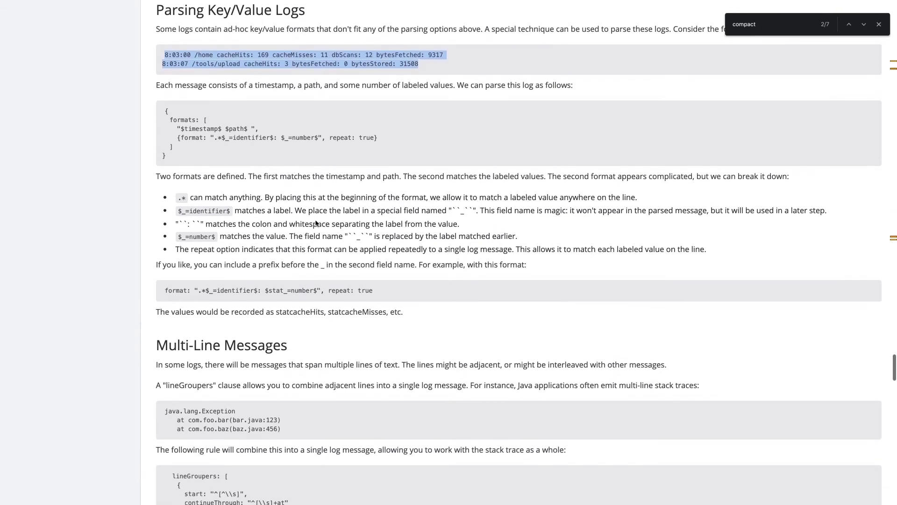
scroll(313, 220, "up", 1)
scroll(314, 221, "down", 1)
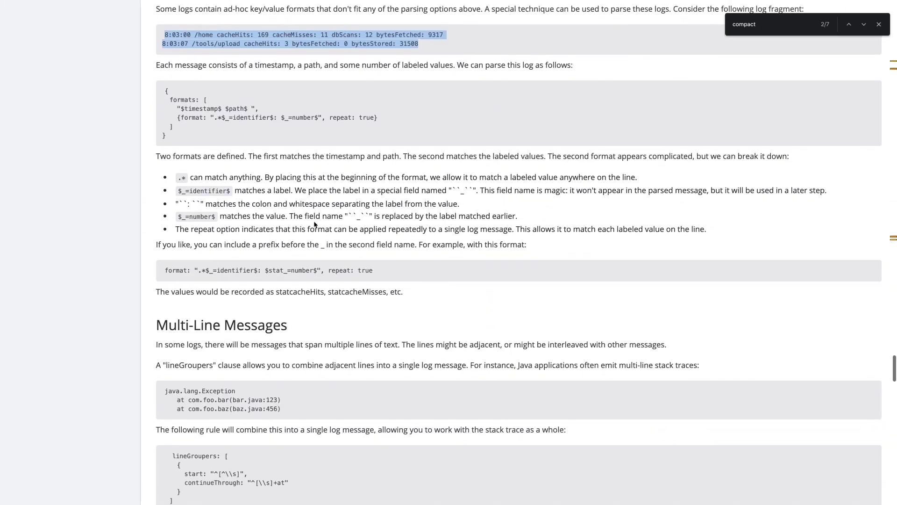
scroll(313, 221, "down", 2)
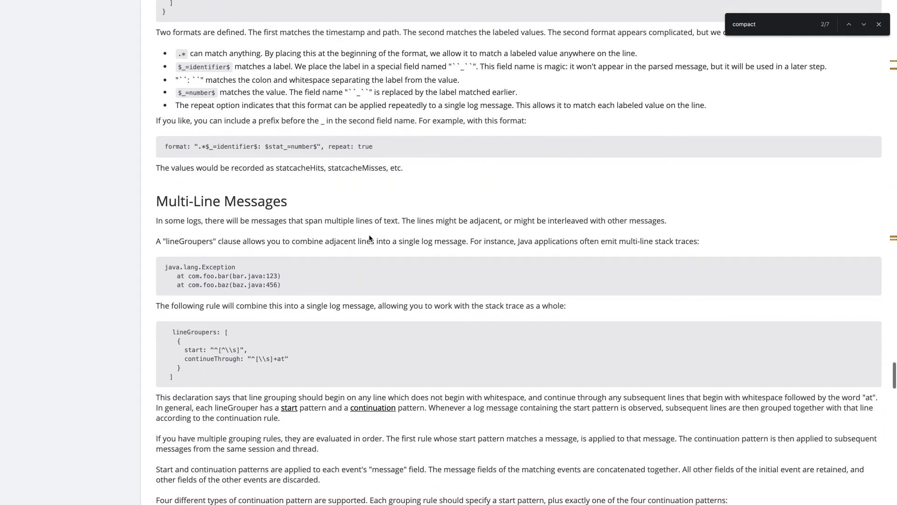
scroll(369, 234, "down", 3)
Step: Copy the three-line java.lang.Exception stack trace sample from the Multi-Line Messages section of the documentation
key("ctrl+shift+Tab")
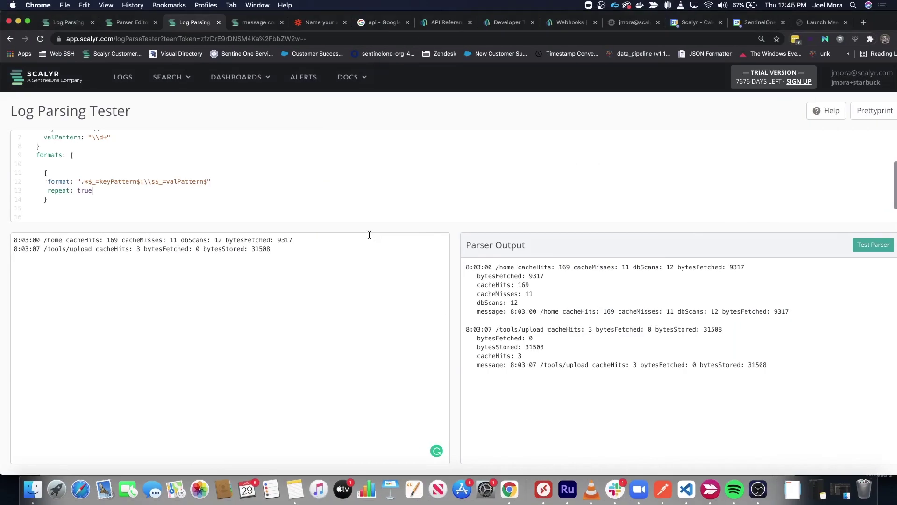
key("ctrl+Tab")
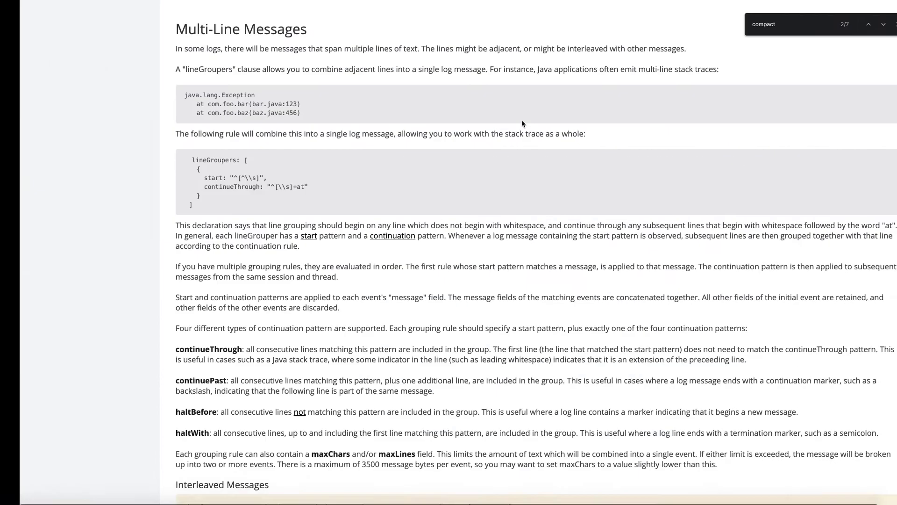
scroll(493, 117, "up", 2)
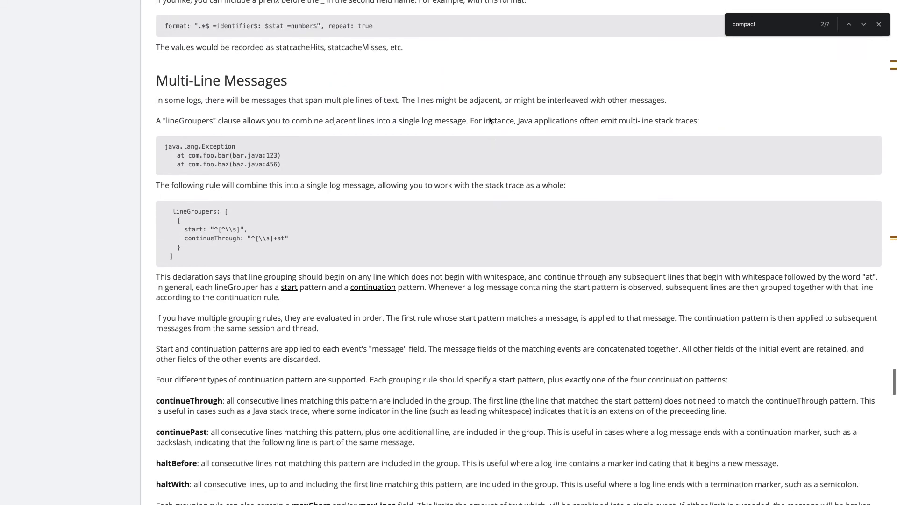
scroll(461, 116, "down", 2)
scroll(200, 74, "down", 1)
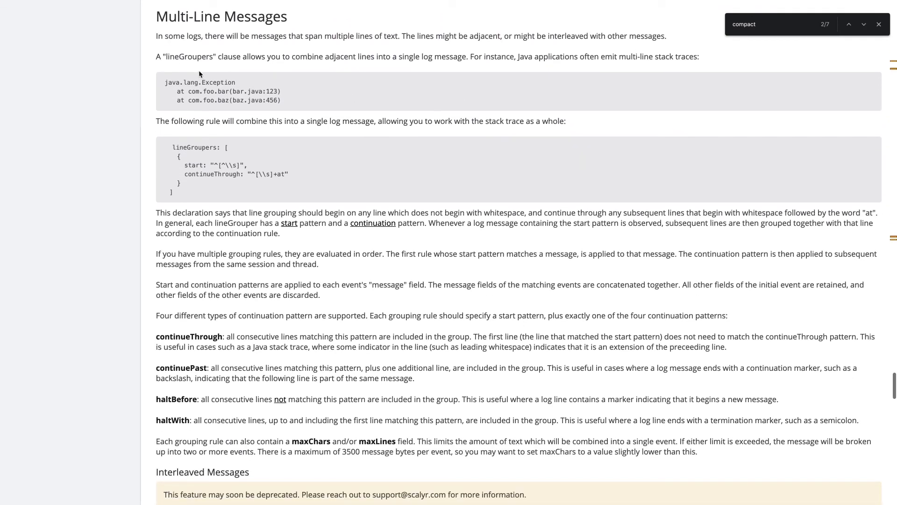
scroll(209, 98, "up", 1)
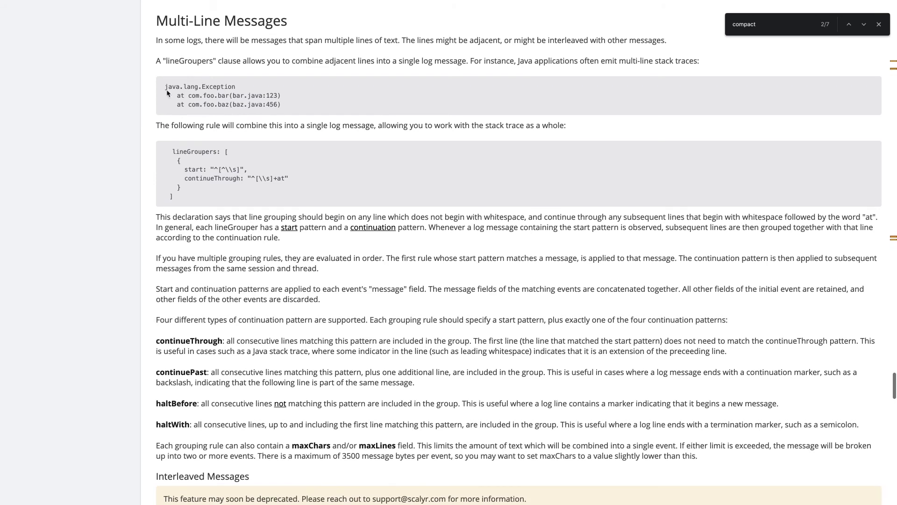
mouse_move(312, 110)
left_mouse_down()
mouse_move(196, 99)
mouse_move(155, 85)
left_mouse_up()
key("super+c")
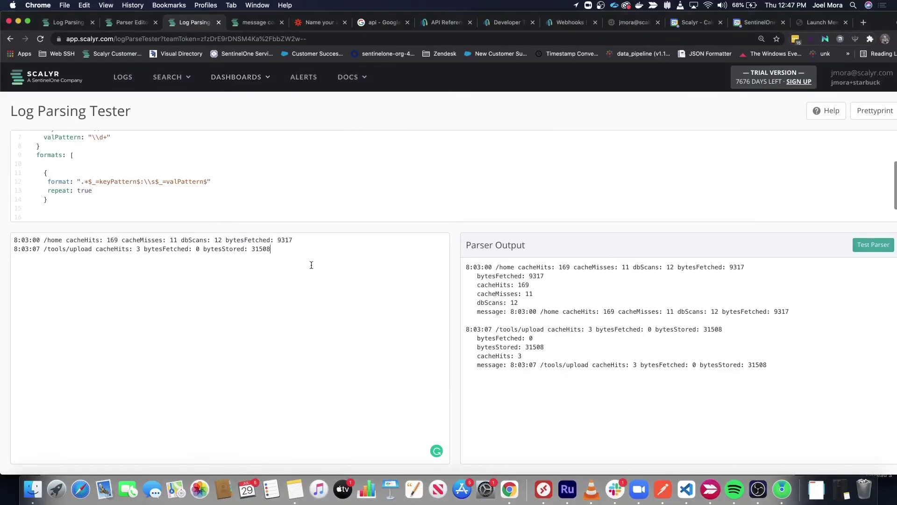
Step: Replace the sample log in the Log Parsing Tester with six consecutive copies of the copied Java stack trace
left_click(309, 280)
key("super+a")
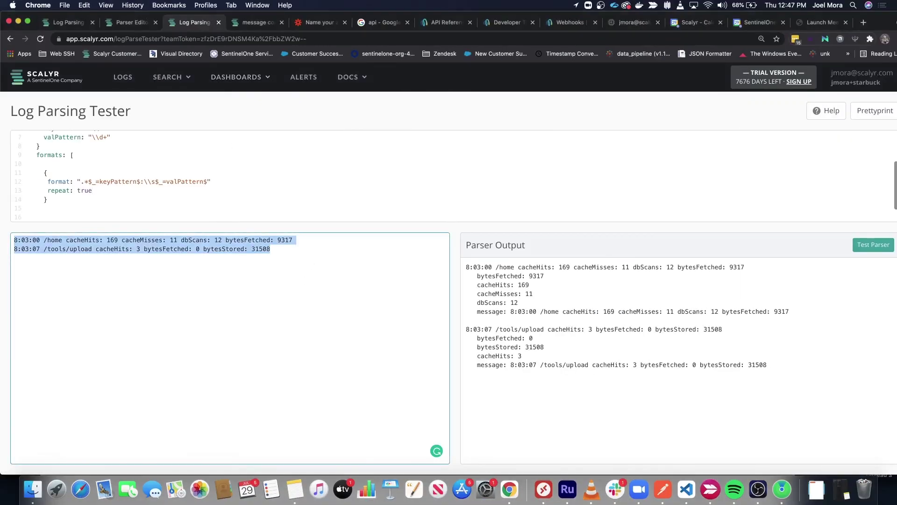
key("super+v")
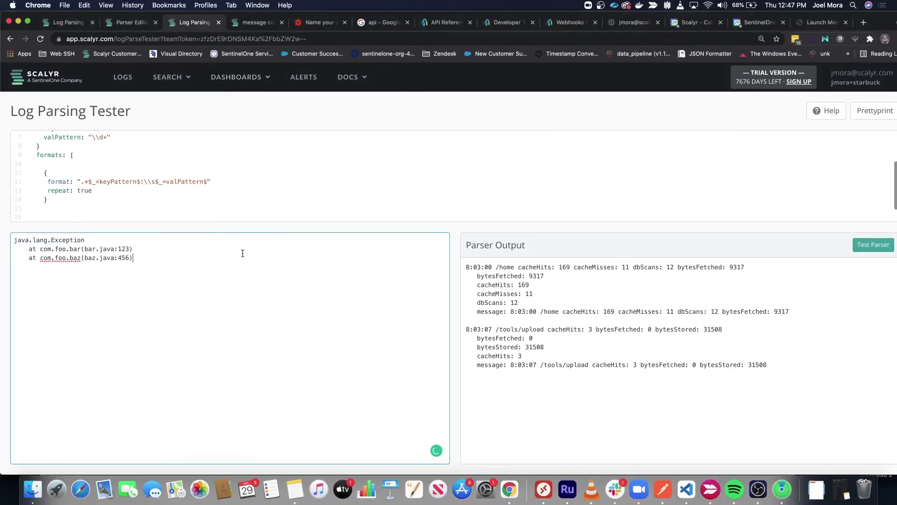
key("super+v")
key("Return")
key("super+v")
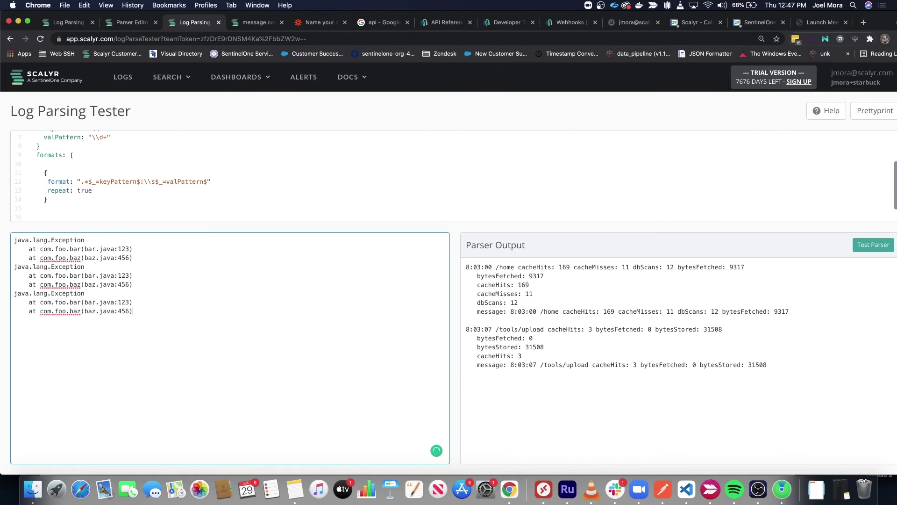
key("Return")
key("super+v")
key("Return")
key("super+v")
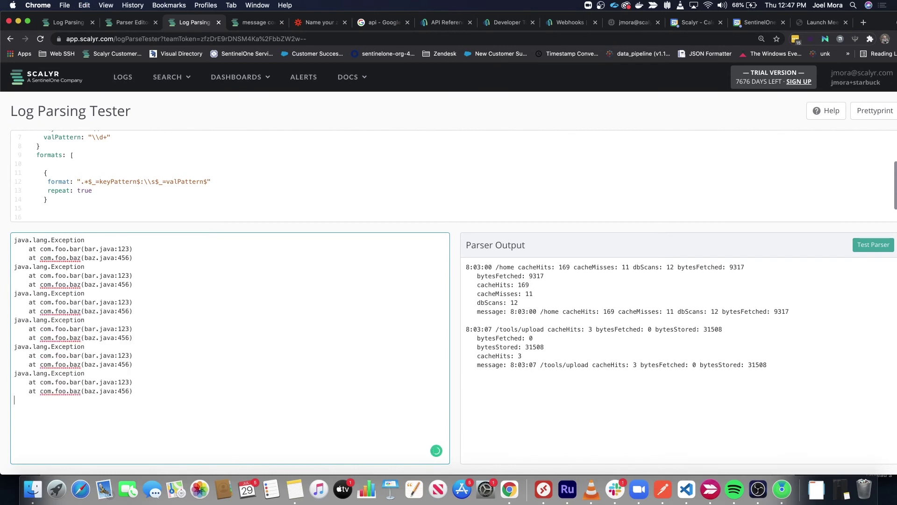
Step: Check the lines of the first stack trace and replace the parser's format string with "$var$"
triple_click(83, 240)
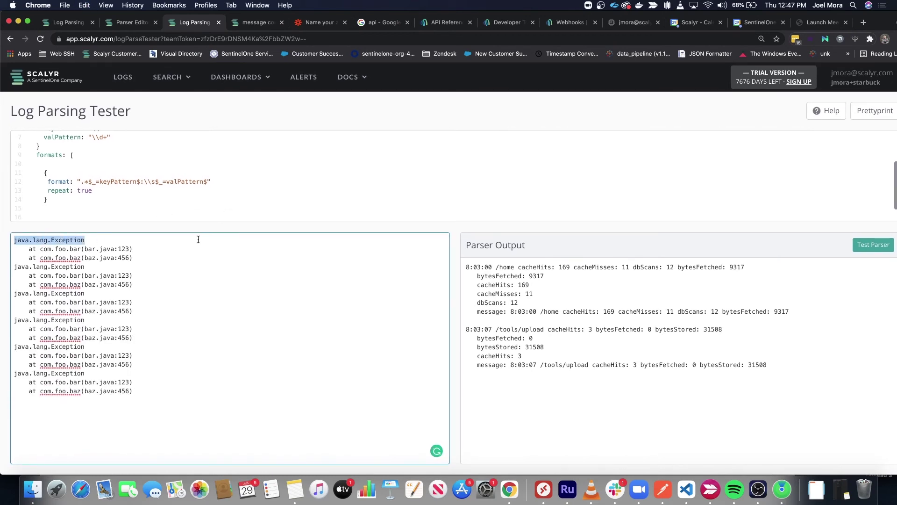
left_click_drag(170, 245, 13, 241)
left_click(137, 257)
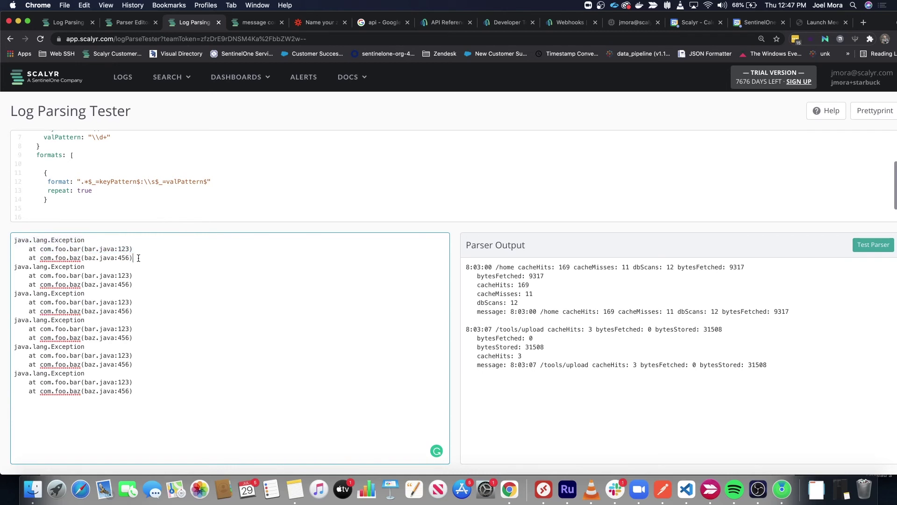
left_click(157, 244)
left_click_drag(207, 182, 81, 181)
type("$$")
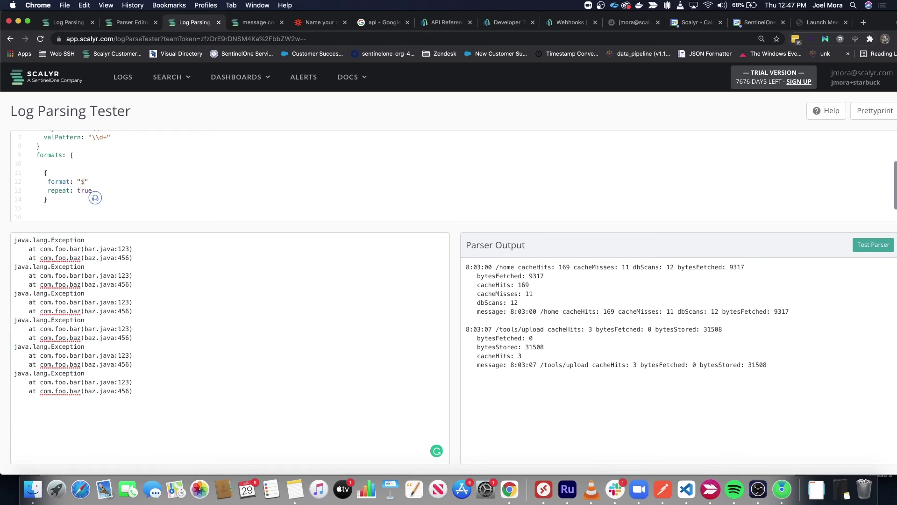
type("var$")
Step: Replace the repeat: true line with id: "match" and test the parser on the stack traces
triple_click(92, 190)
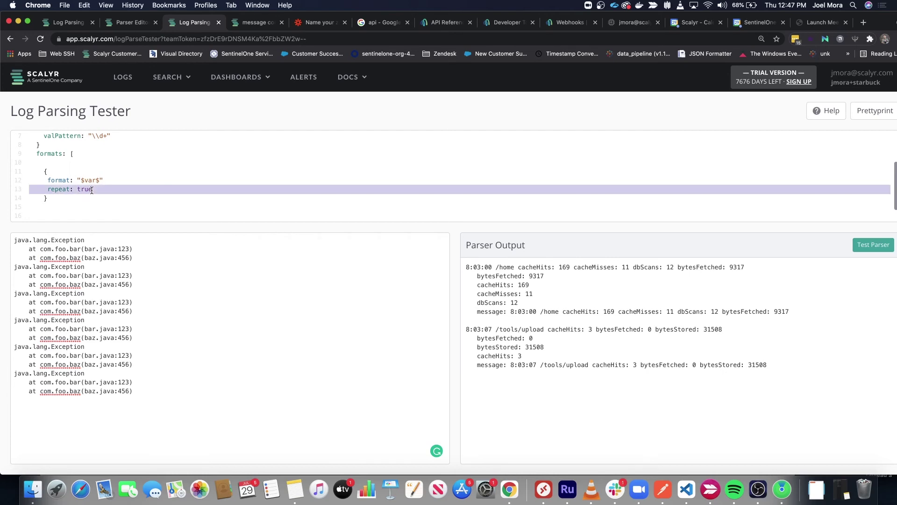
key("BackSpace")
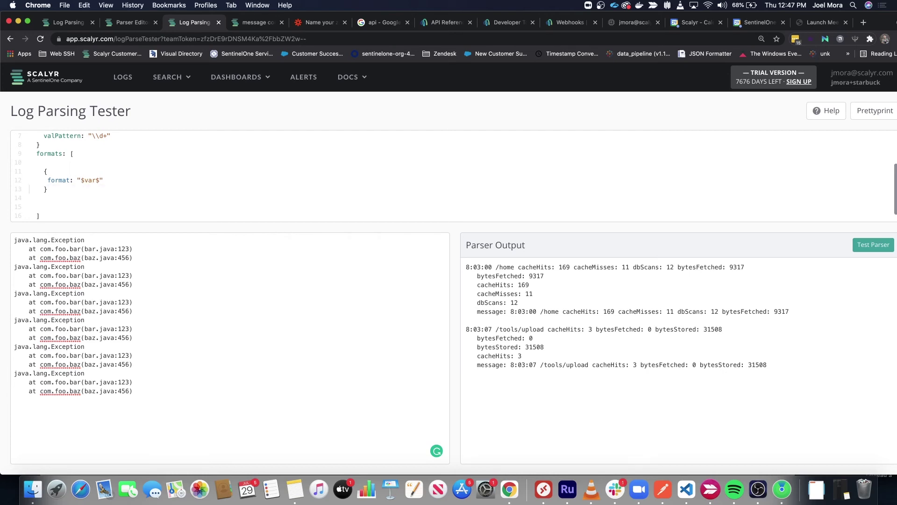
key("Return")
type("id: \"match\"")
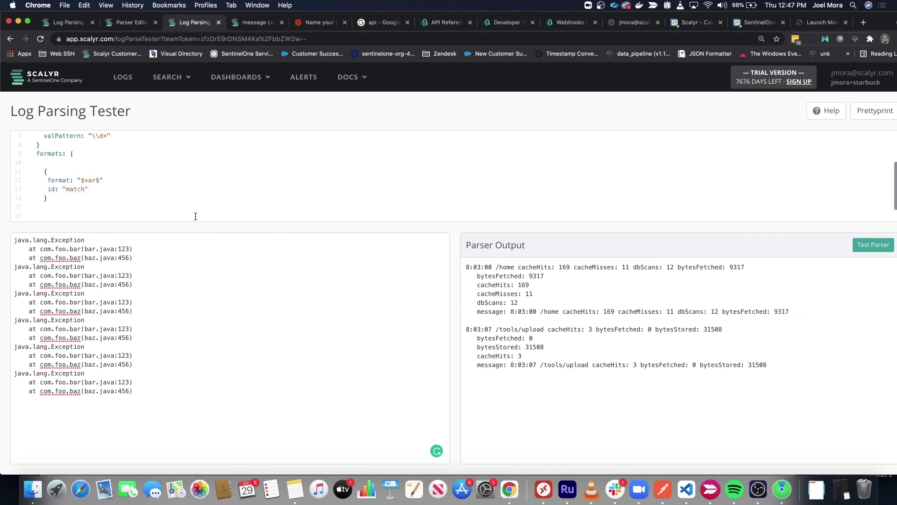
left_click(872, 245)
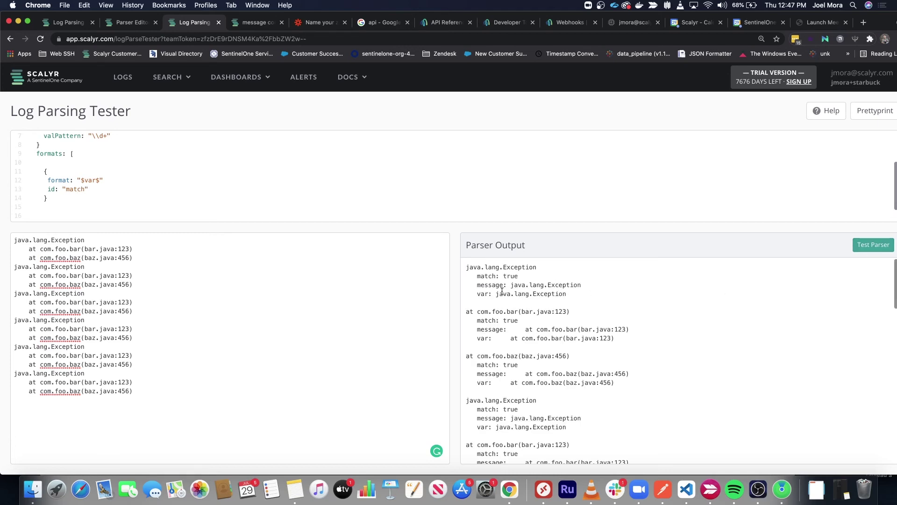
Step: Examine how the parser output splits the stack traces into events and compare it with the sample log lines
scroll(495, 299, "down", 2)
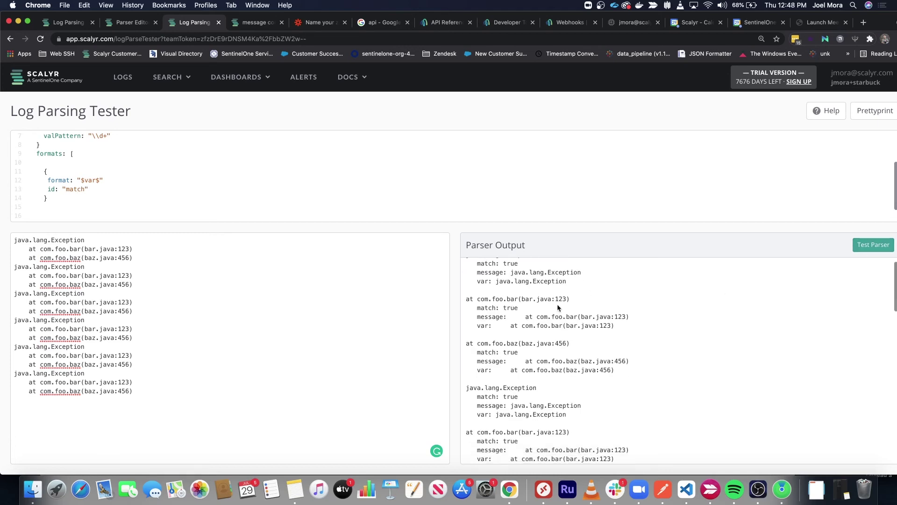
double_click(481, 318)
scroll(486, 321, "down", 3)
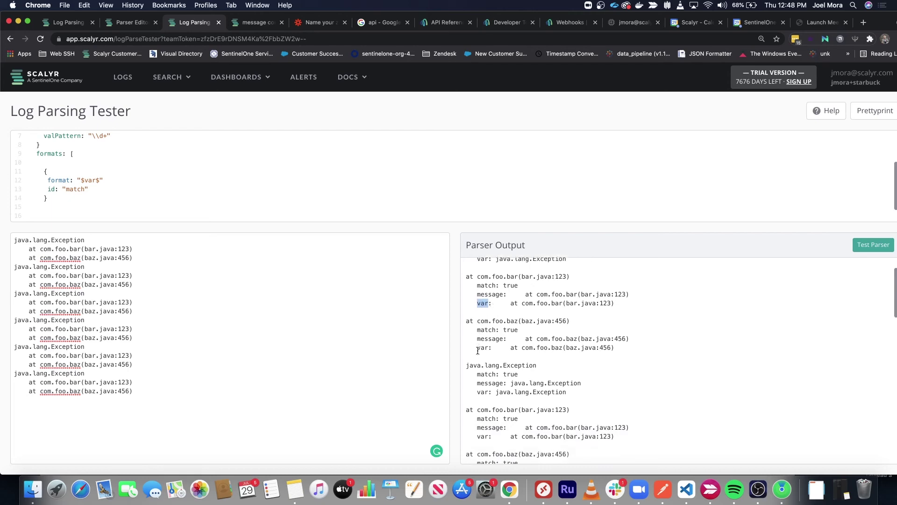
double_click(483, 327)
scroll(483, 364, "down", 2)
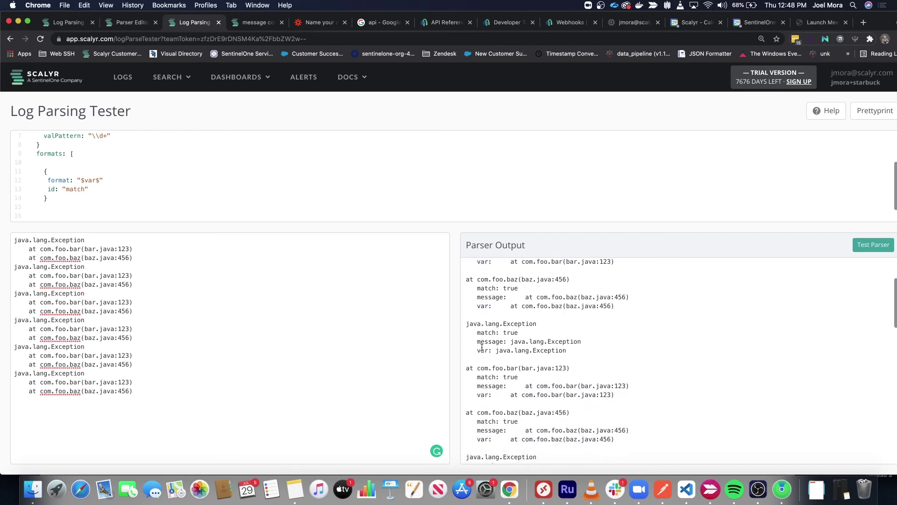
left_click_drag(13, 240, 44, 411)
left_click(120, 398)
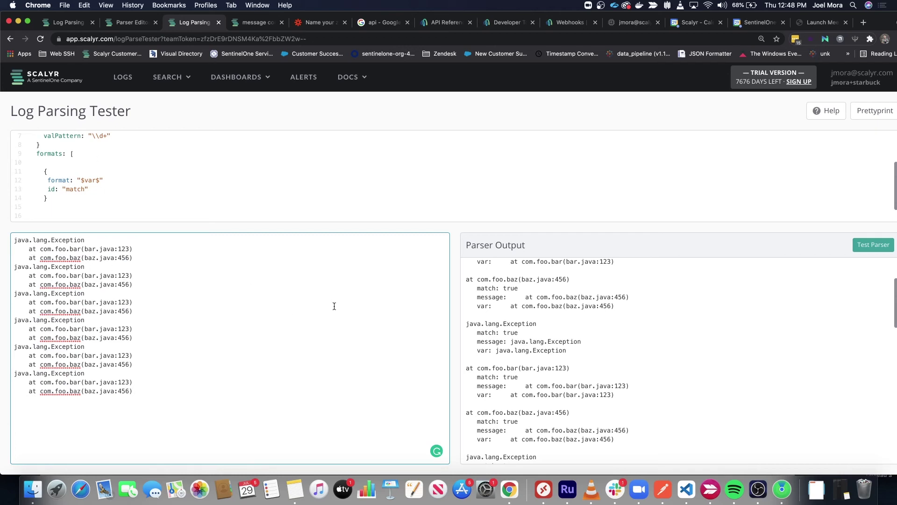
scroll(553, 283, "up", 3)
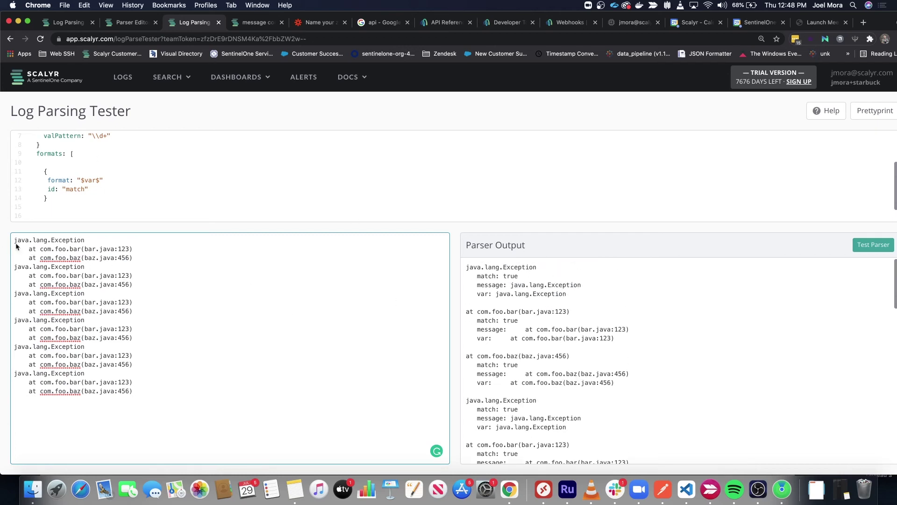
left_click_drag(15, 241, 126, 392)
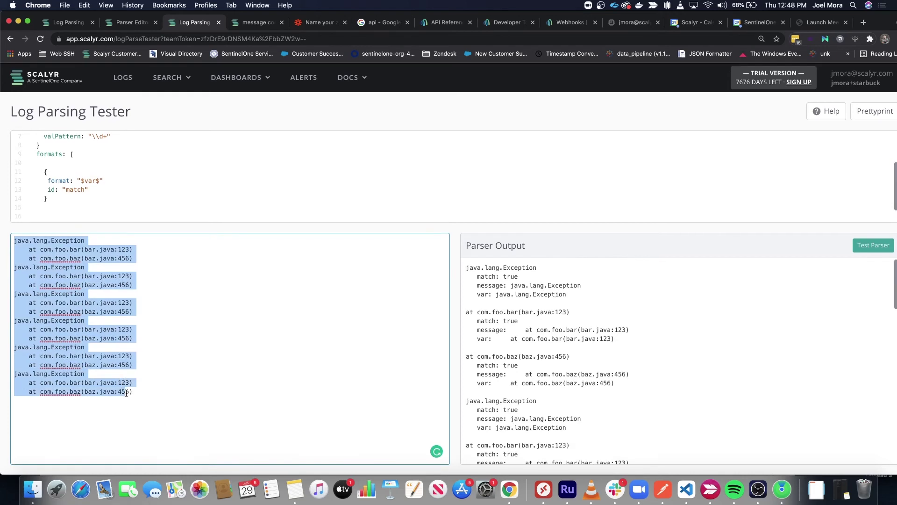
left_click(127, 308)
Step: Add an empty lineGroupers array to the parser definition, directly above the patterns block
scroll(103, 146, "up", 3)
left_click(145, 152)
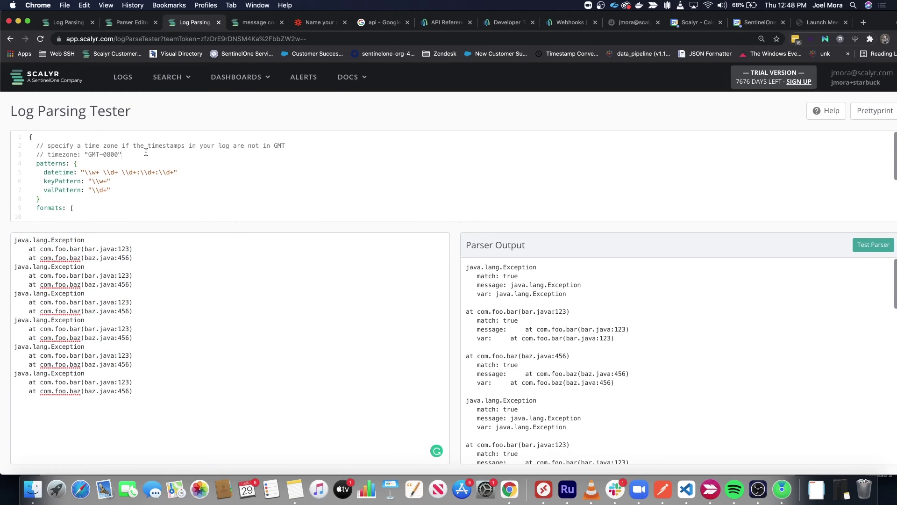
key("Return")
type("lineGroupers")
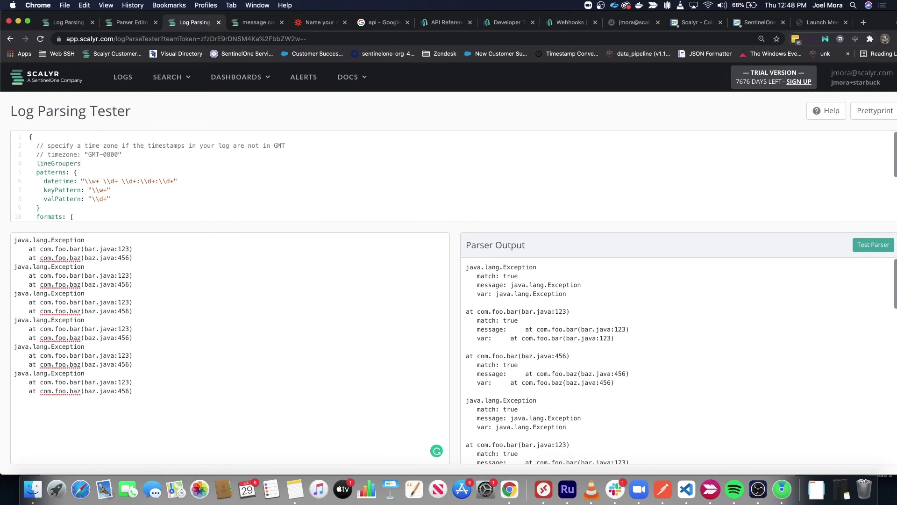
type(": [")
key("Return")
key("Return")
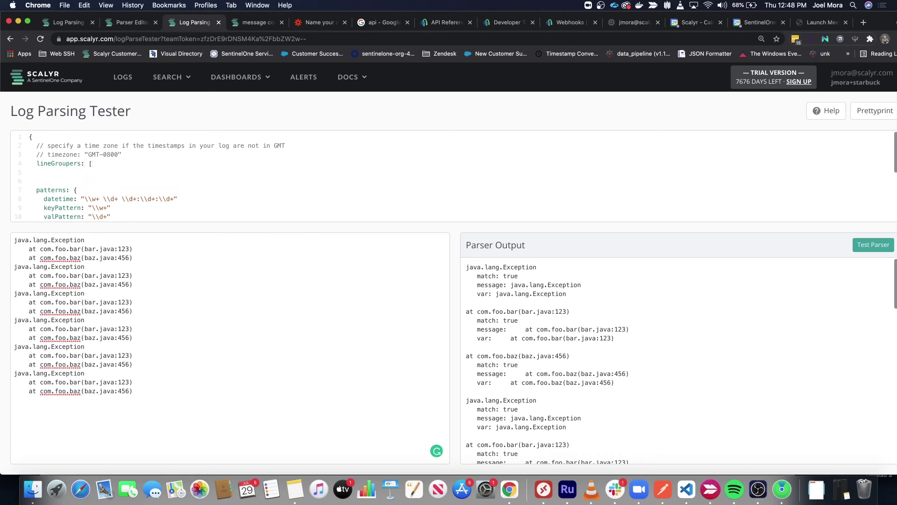
key("Return")
key("Return")
key("Up")
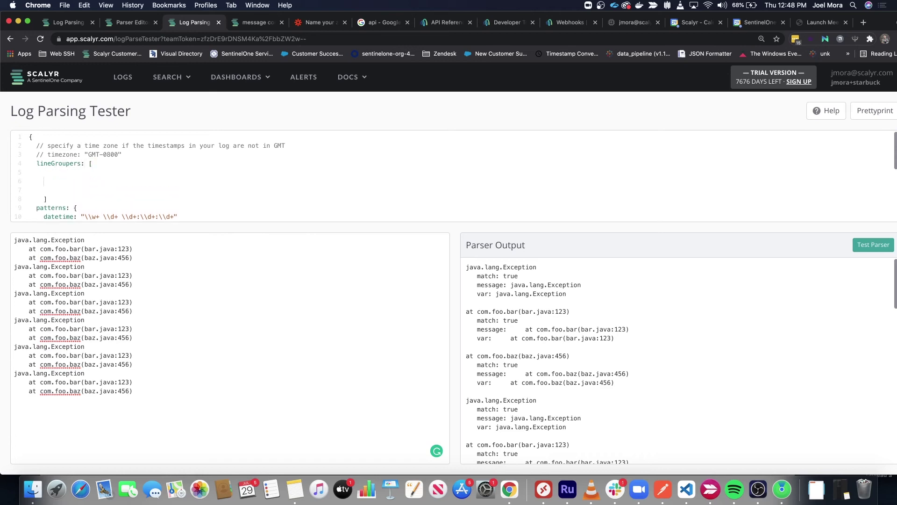
Step: Add a grouping rule object containing an empty start: "" entry to the lineGroupers array
type("{")
key("Left")
key("Return")
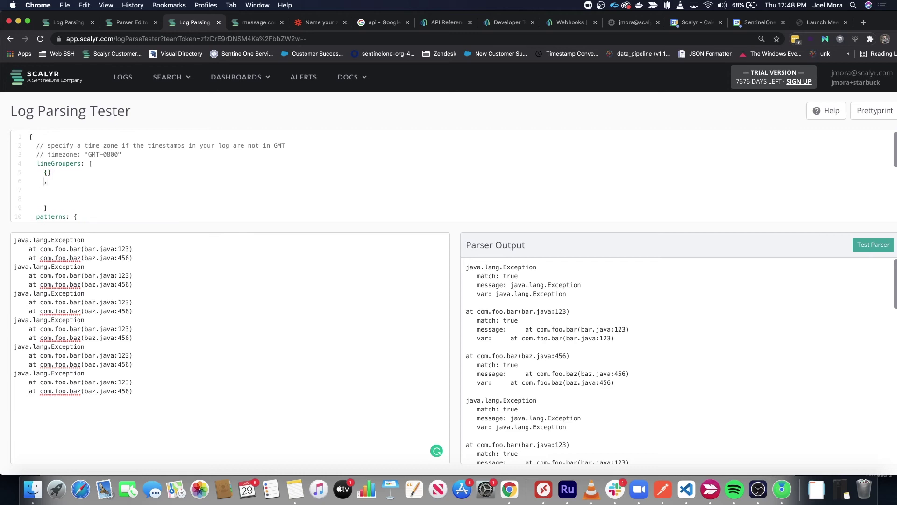
key("BackSpace")
key("BackSpace")
key("BackSpace")
key("Return")
key("Return")
scroll(156, 148, "down", 1)
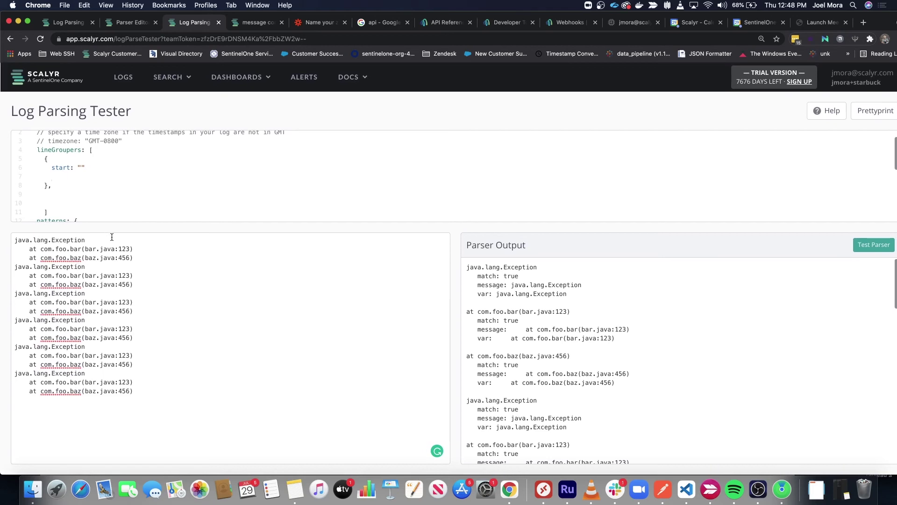
Step: Examine which sample log lines form the first stack trace and which word begins it
double_click(65, 168)
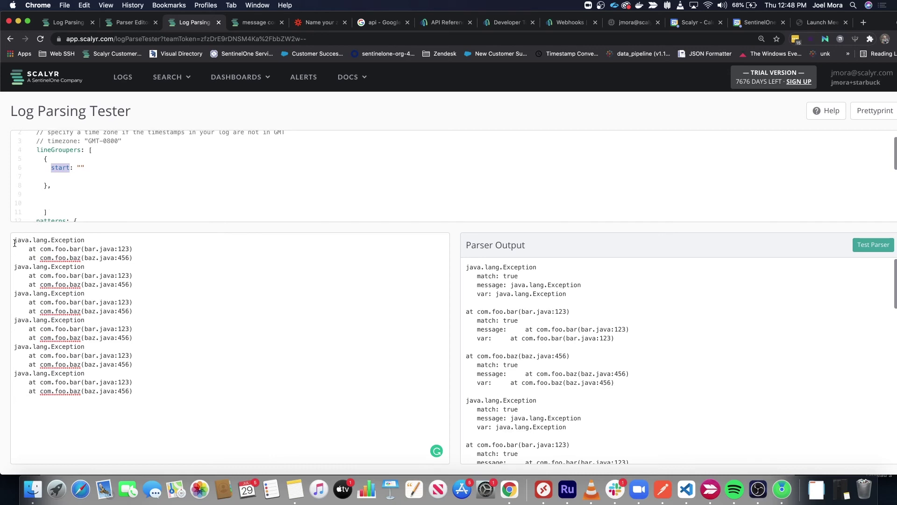
mouse_move(14, 240)
left_mouse_down()
mouse_move(21, 243)
mouse_move(6, 243)
mouse_move(6, 255)
mouse_move(16, 426)
mouse_move(7, 236)
left_mouse_up()
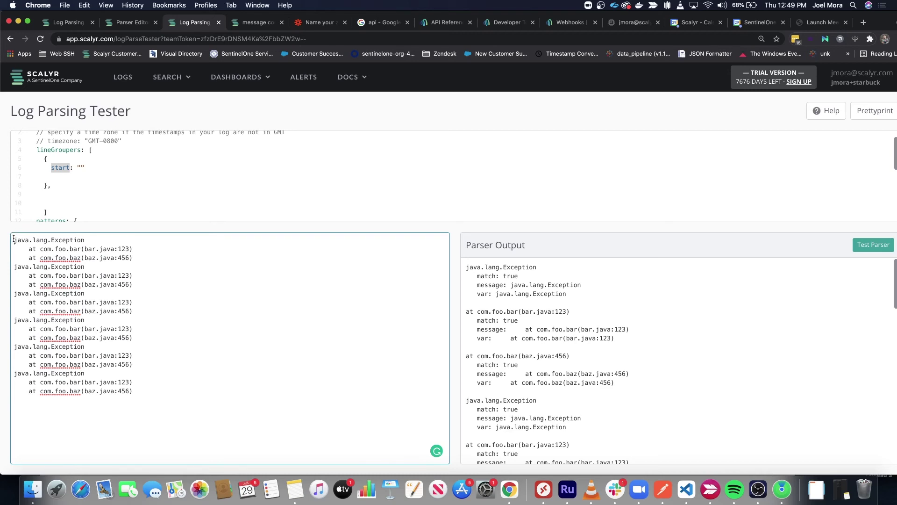
left_click_drag(14, 240, 11, 264)
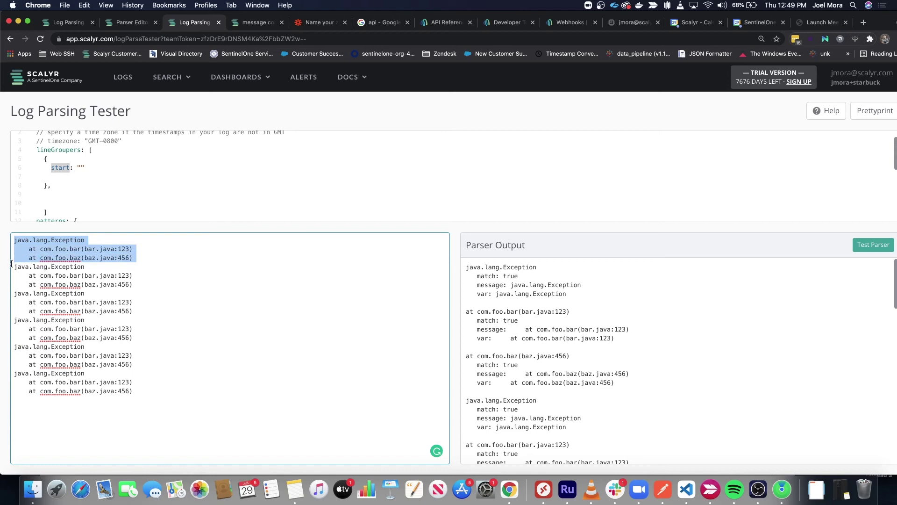
left_click(102, 263)
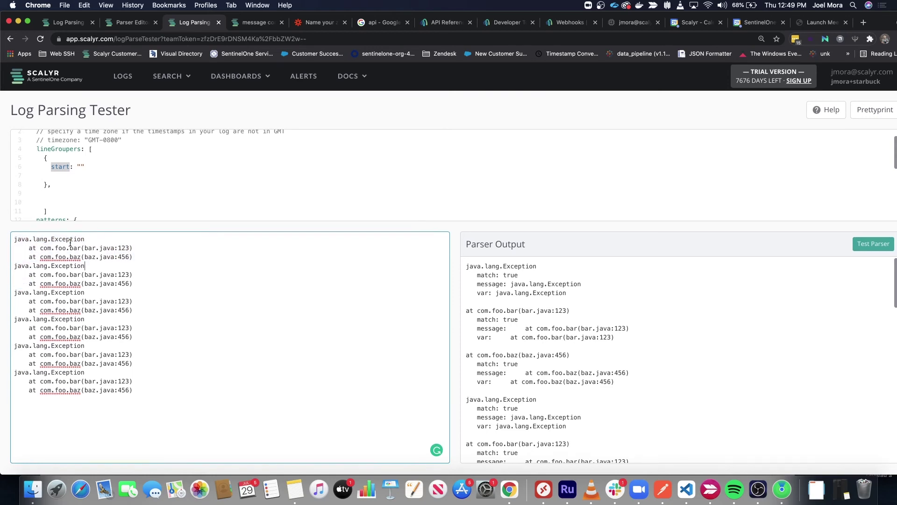
left_click(100, 173)
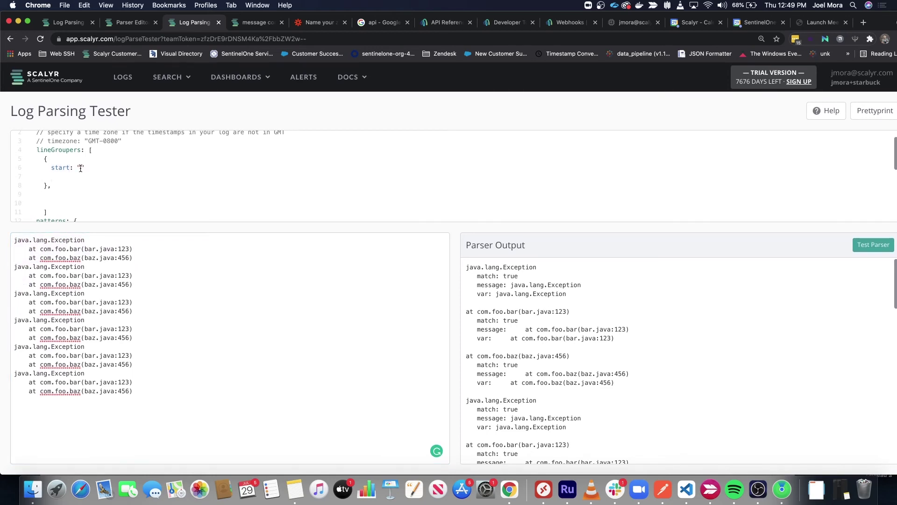
double_click(20, 240)
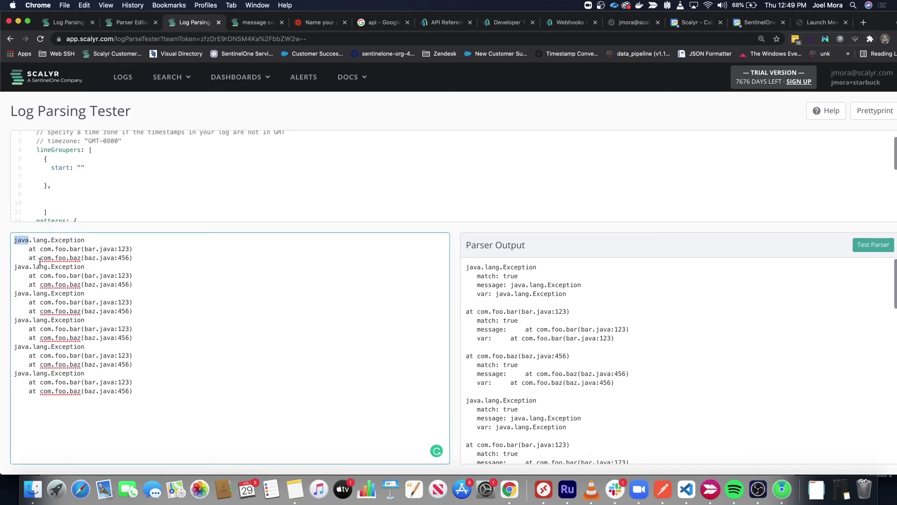
Step: Set the line grouper's start pattern to "^[a-z]+" and compare it with the beginnings of the stack trace lines
left_click(80, 168)
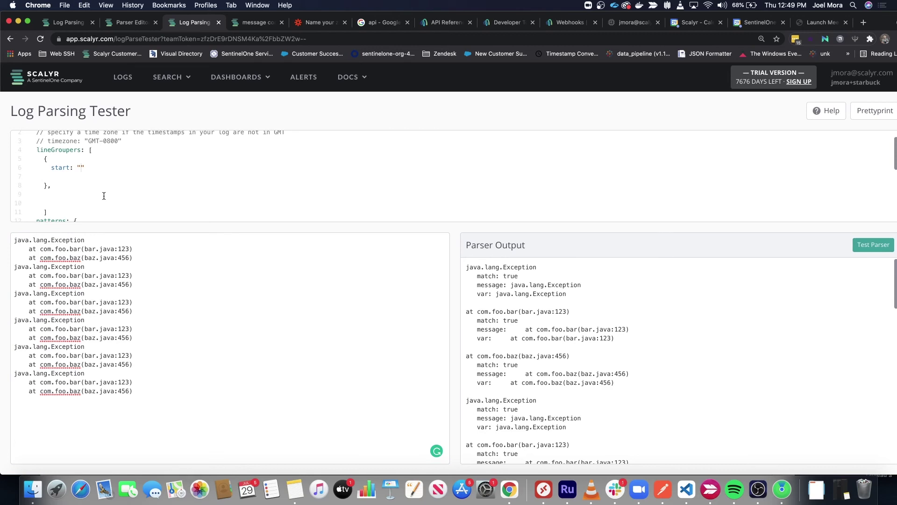
type("^java")
key("BackSpace")
key("BackSpace")
key("BackSpace")
key("BackSpace")
type("\\w")
type("+")
key("BackSpace")
key("BackSpace")
key("BackSpace")
type("[]a-z+")
left_click_drag(15, 240, 33, 243)
double_click(14, 266)
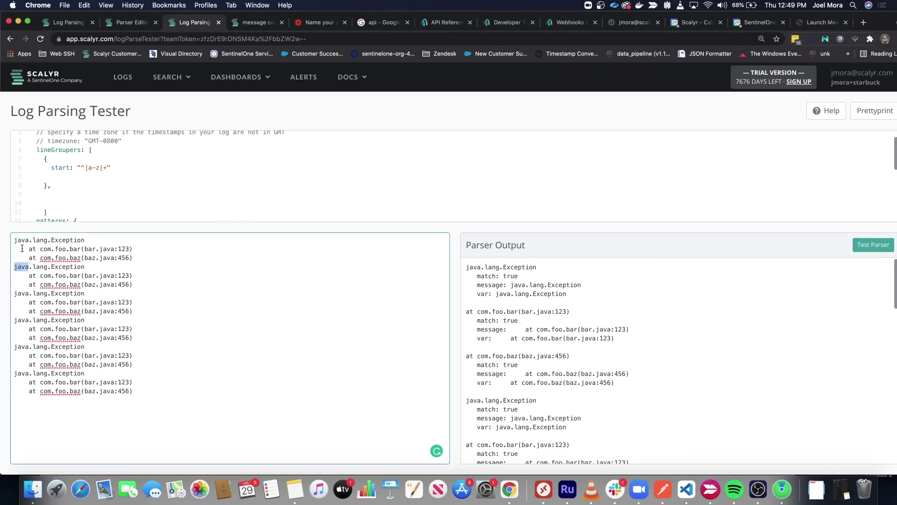
left_click_drag(16, 249, 25, 258)
Step: Look up the continuation pattern types in the multi-line messages documentation and add a continueThrough entry below the start pattern
left_click(110, 168)
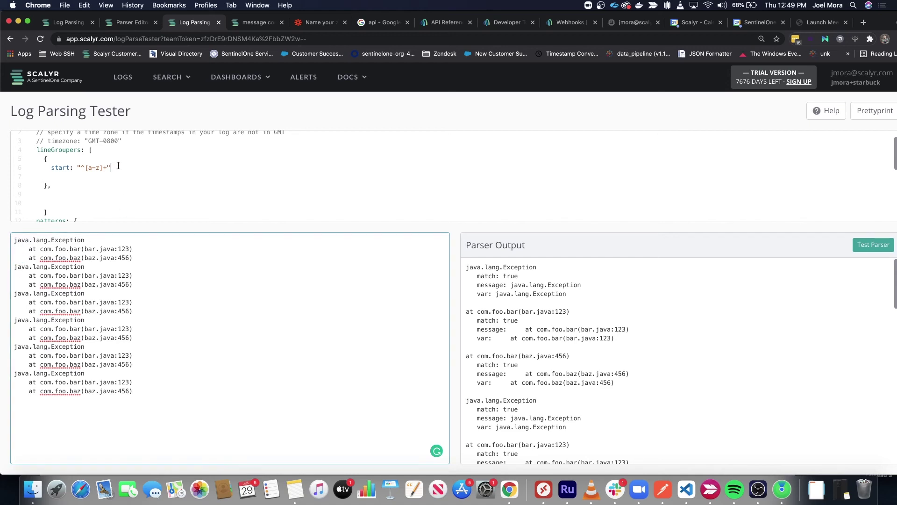
key("Return")
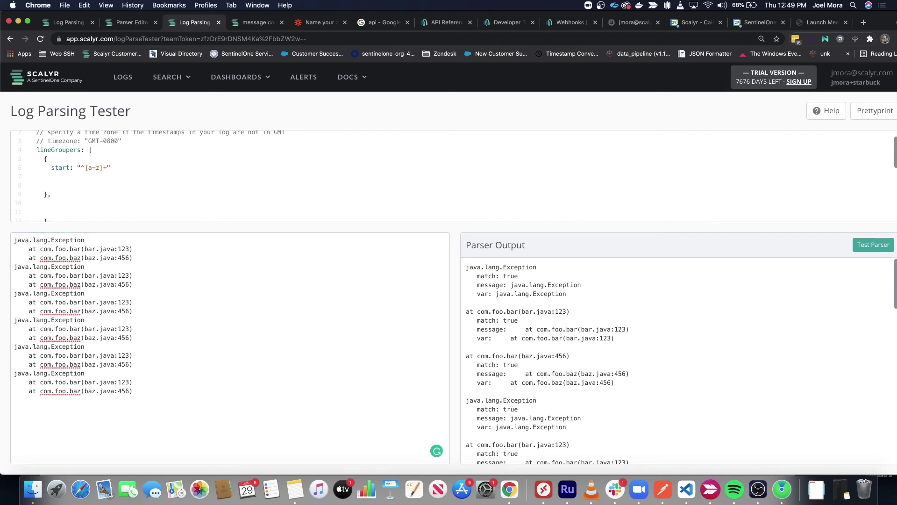
key("ctrl+Right")
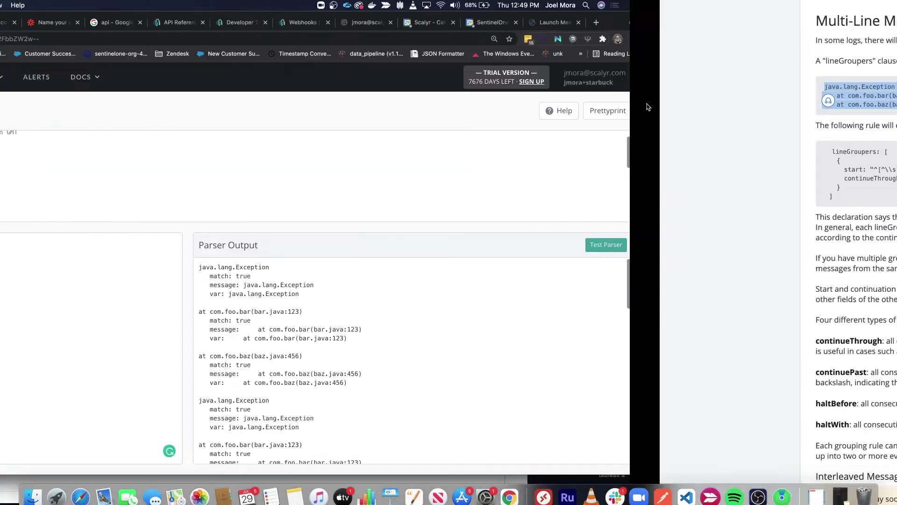
scroll(395, 271, "down", 1)
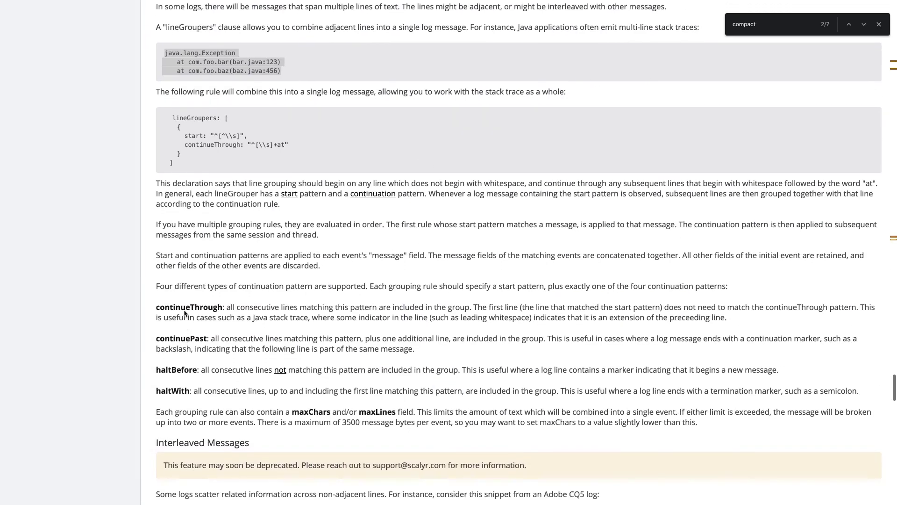
scroll(191, 294, "down", 1)
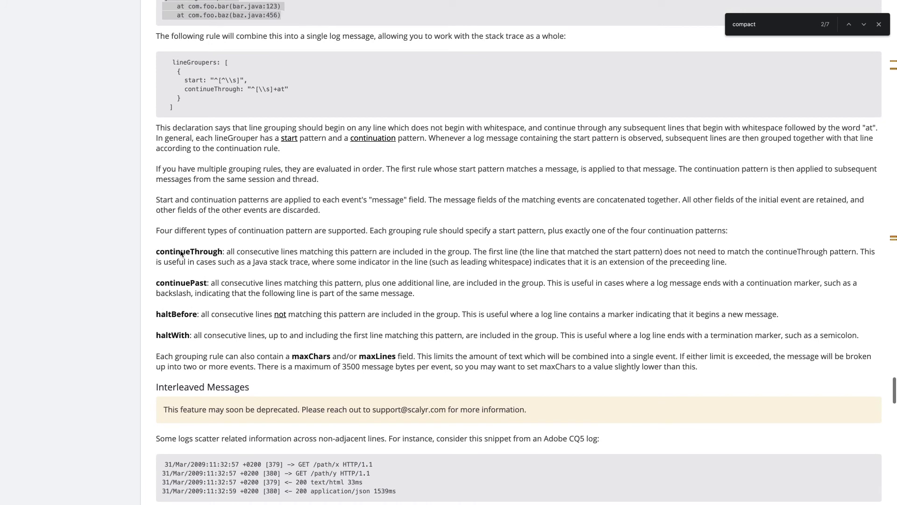
double_click(181, 253)
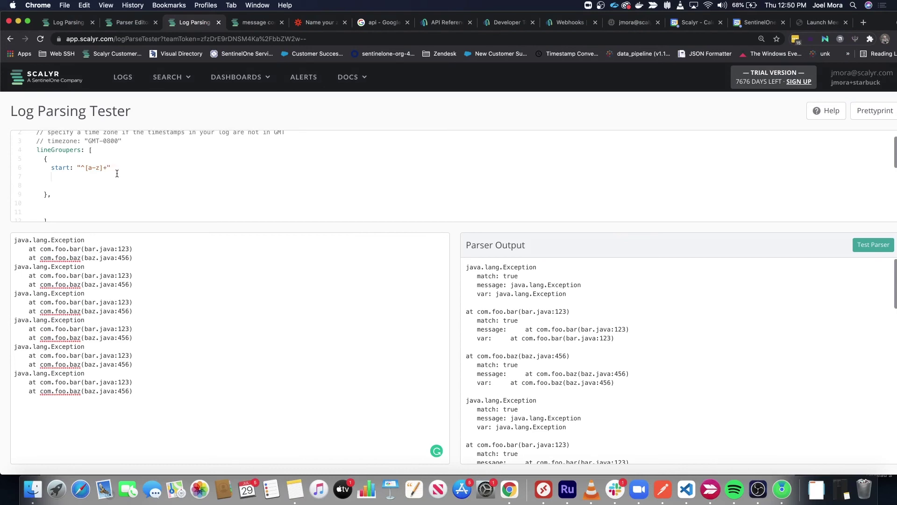
type("continueThrough")
Step: Set the continueThrough pattern to "^[\\s]" to match the indented lines of each stack trace
mouse_move(17, 241)
left_mouse_down()
mouse_move(89, 243)
mouse_move(28, 246)
left_mouse_up()
left_click(26, 246)
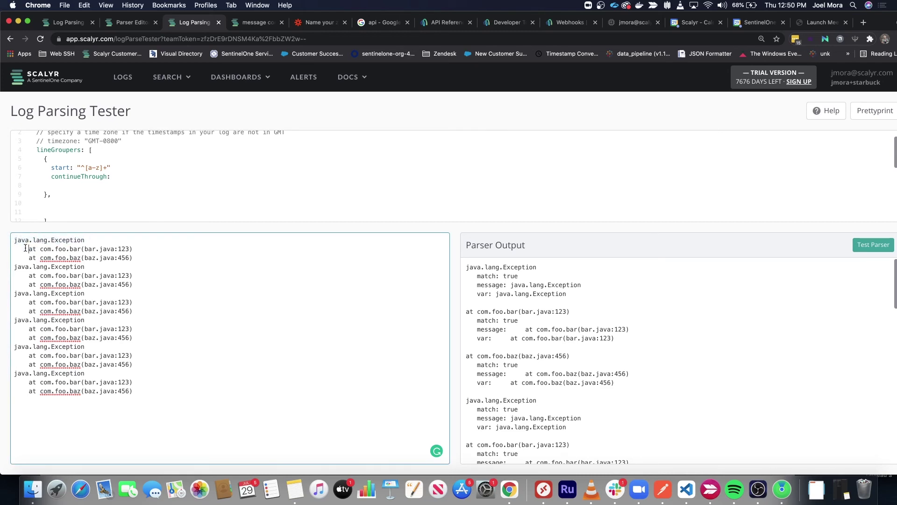
mouse_move(15, 248)
left_mouse_down()
mouse_move(139, 249)
mouse_move(137, 258)
mouse_move(11, 257)
left_mouse_up()
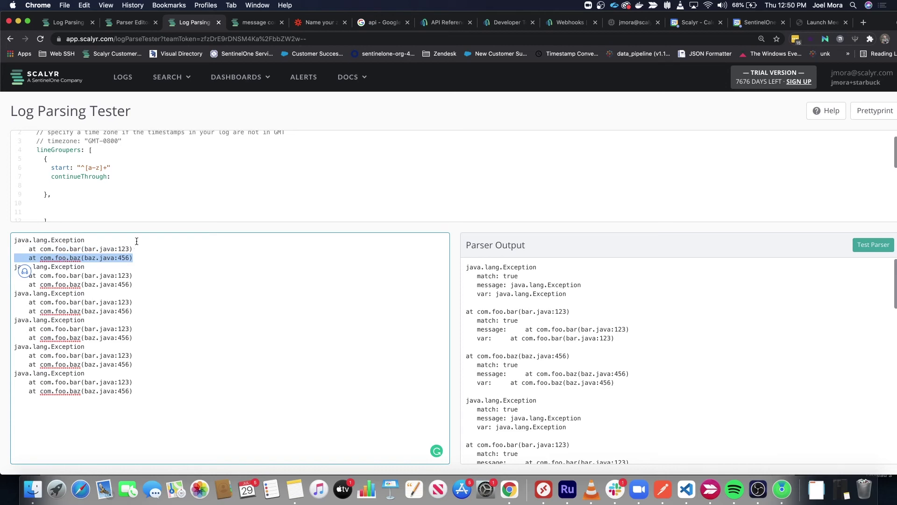
left_click(135, 175)
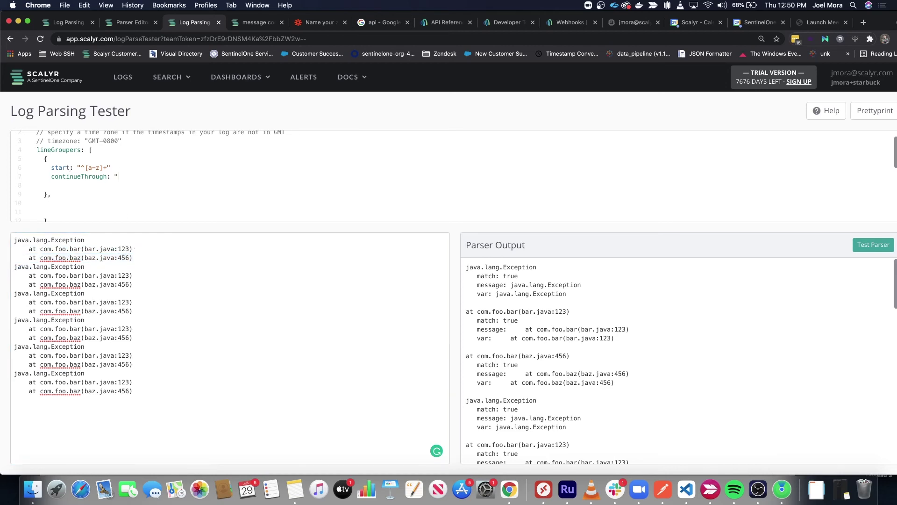
triple_click(24, 236)
left_click_drag(29, 249, 14, 249)
left_click(120, 176)
left_click_drag(28, 248, 8, 253)
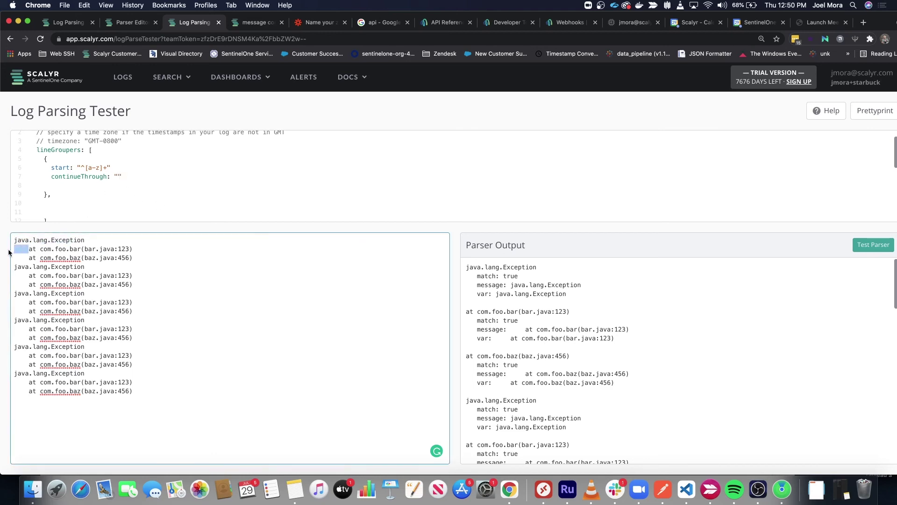
left_click(118, 176)
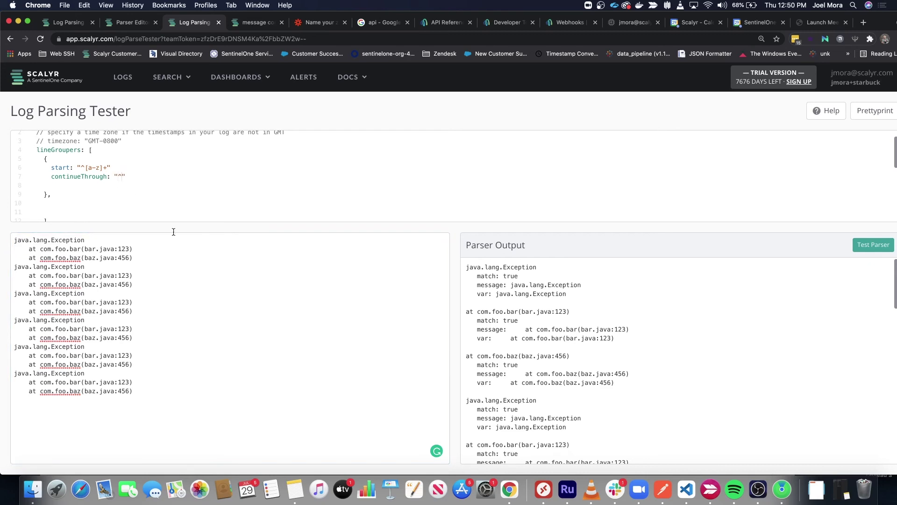
type("[]")
type("\\\\")
Step: Compare the start and continuation patterns with the sample lines and test the parser
left_click_drag(86, 168, 101, 168)
left_click(16, 240)
left_click_drag(16, 240, 27, 258)
left_click(17, 251)
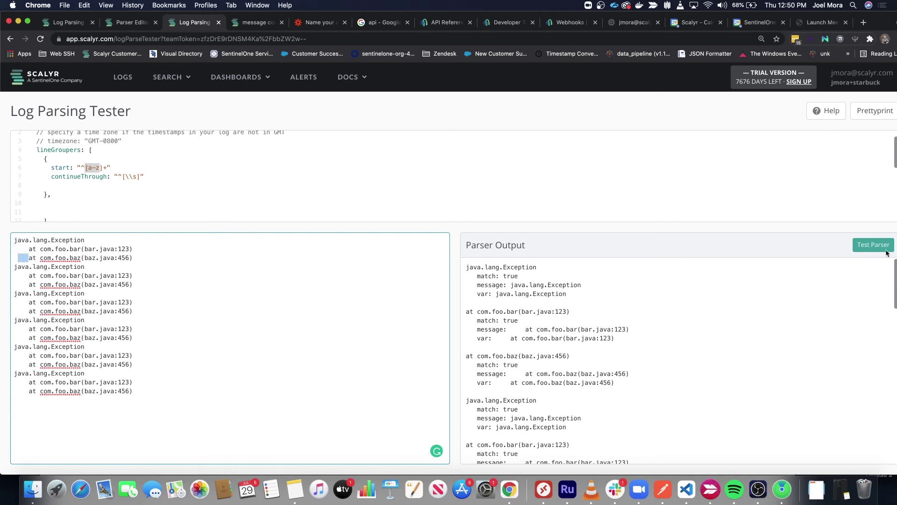
left_click(869, 248)
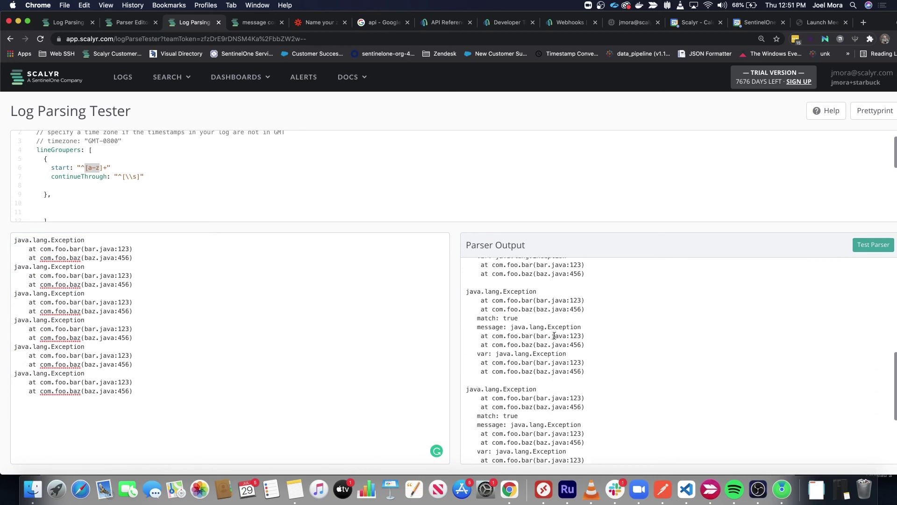
Step: Examine the parser output to see how the stack trace lines are grouped into each event's message
double_click(488, 270)
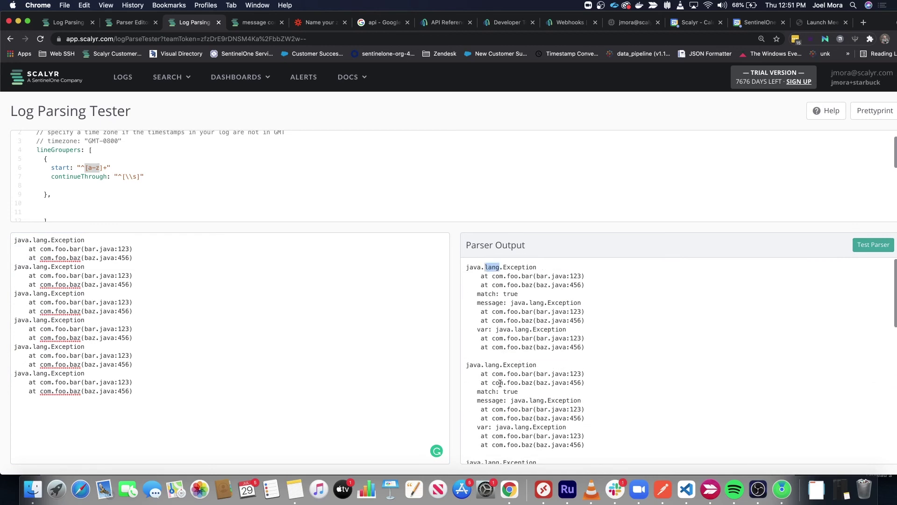
scroll(501, 367, "down", 3)
scroll(501, 367, "down", 5)
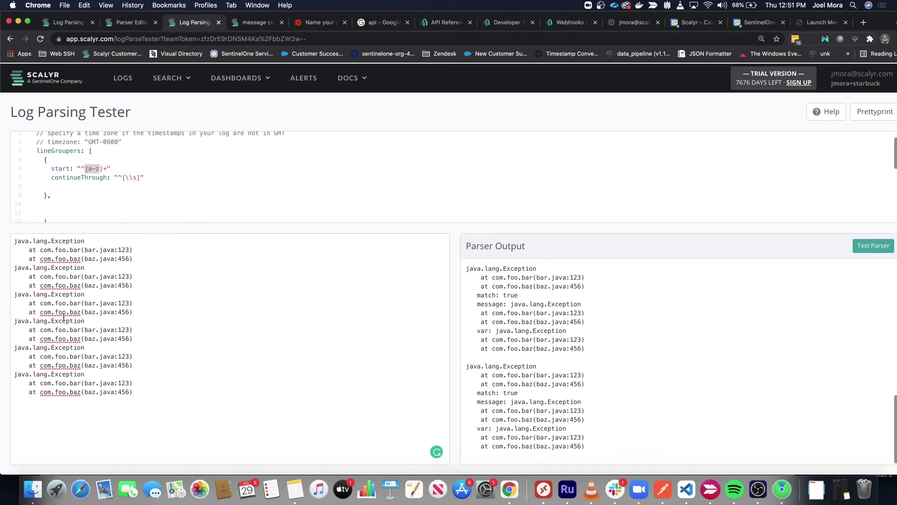
scroll(529, 365, "up", 8)
left_click_drag(606, 348, 427, 244)
left_click(587, 296)
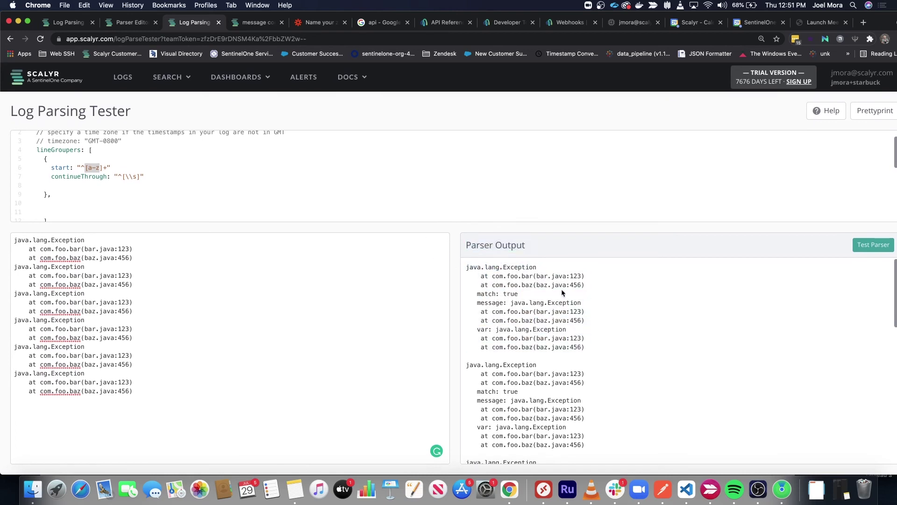
left_click_drag(511, 301, 593, 321)
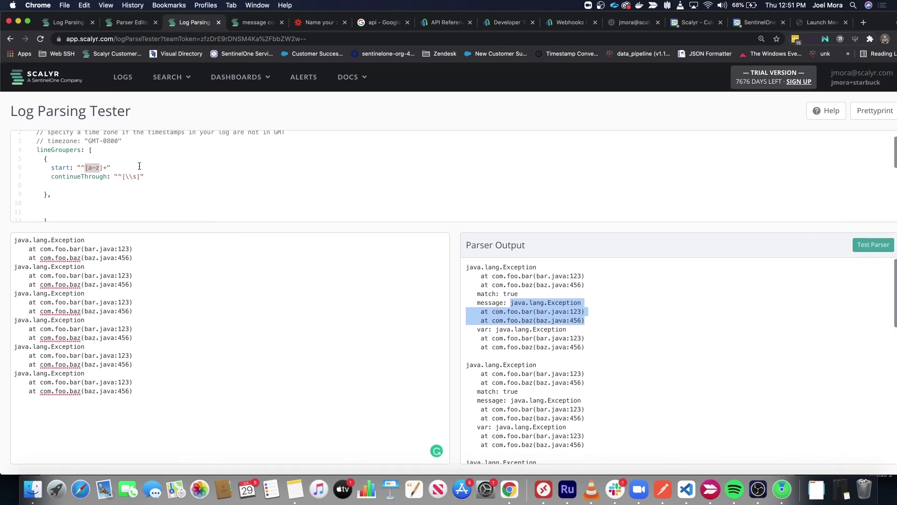
Step: Replace continueThrough with haltBefore in the line grouper and check where each sample stack trace starts
scroll(180, 188, "up", 1)
double_click(88, 190)
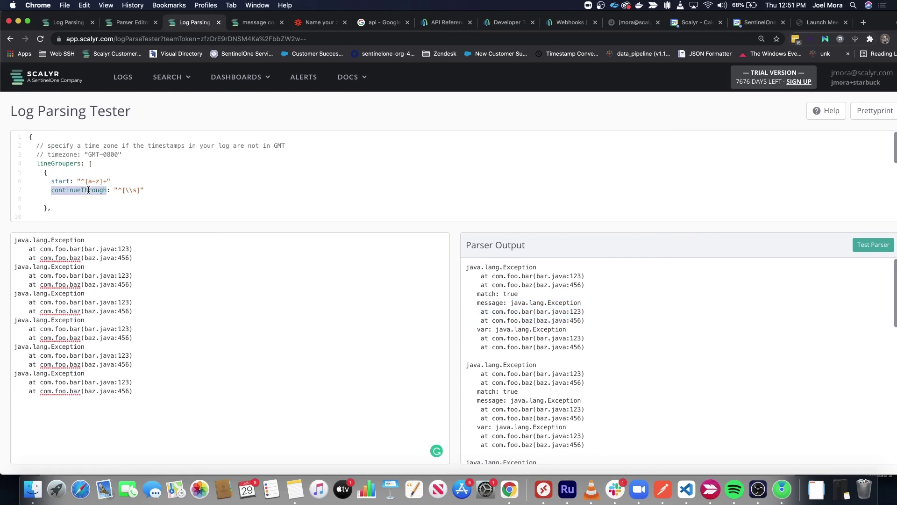
type("haltBefore")
mouse_move(13, 240)
left_mouse_down()
mouse_move(76, 241)
mouse_move(131, 252)
mouse_move(140, 265)
mouse_move(87, 241)
mouse_move(7, 245)
left_mouse_up()
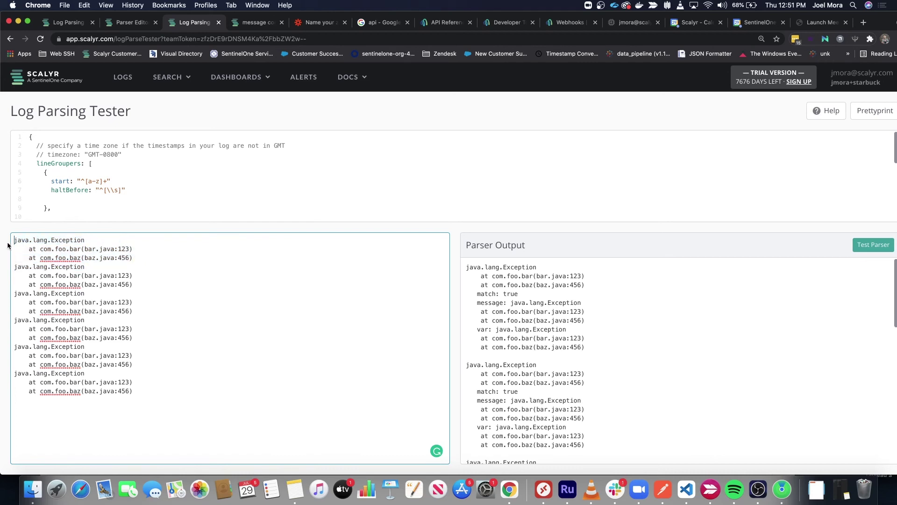
left_click_drag(16, 242, 5, 270)
left_click(20, 267)
double_click(19, 239)
Step: Set the haltBefore pattern to "^[a-z]+" and test the parser on the stack traces
left_click_drag(81, 181, 100, 191)
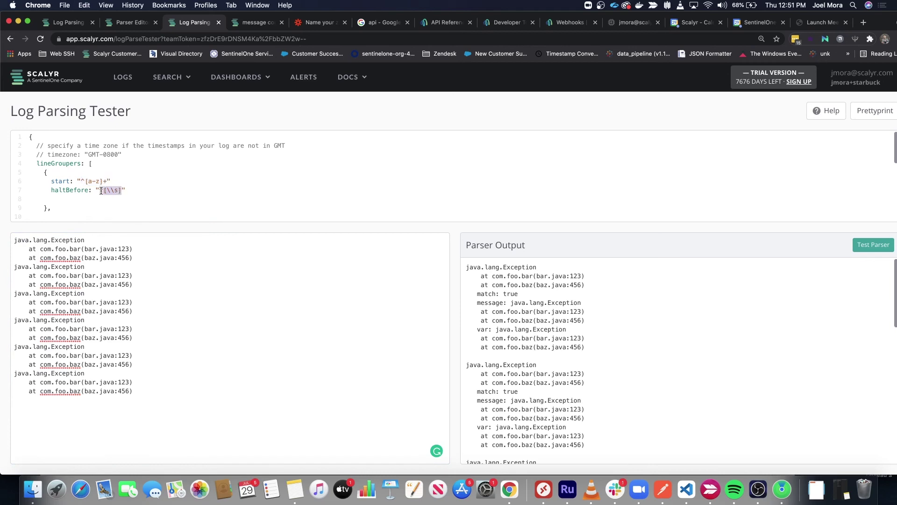
type("[a-z]+")
left_click(874, 244)
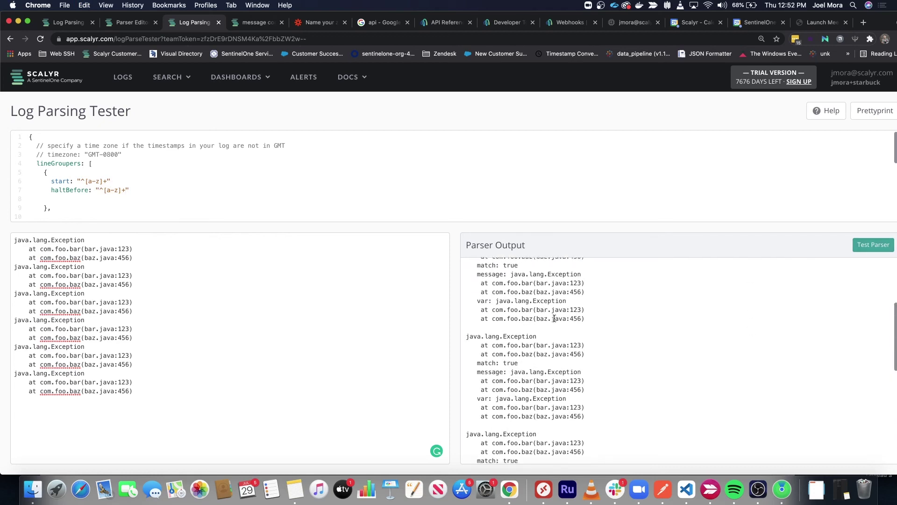
Step: Check the grouped message in the parser output, then review the continuePast, haltBefore and haltWith descriptions in the documentation
left_click_drag(512, 303, 590, 327)
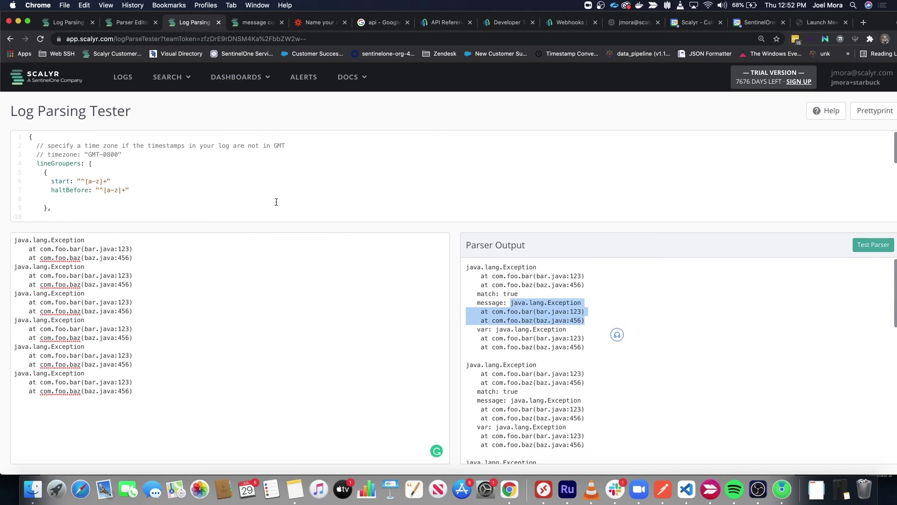
key("ctrl+Right")
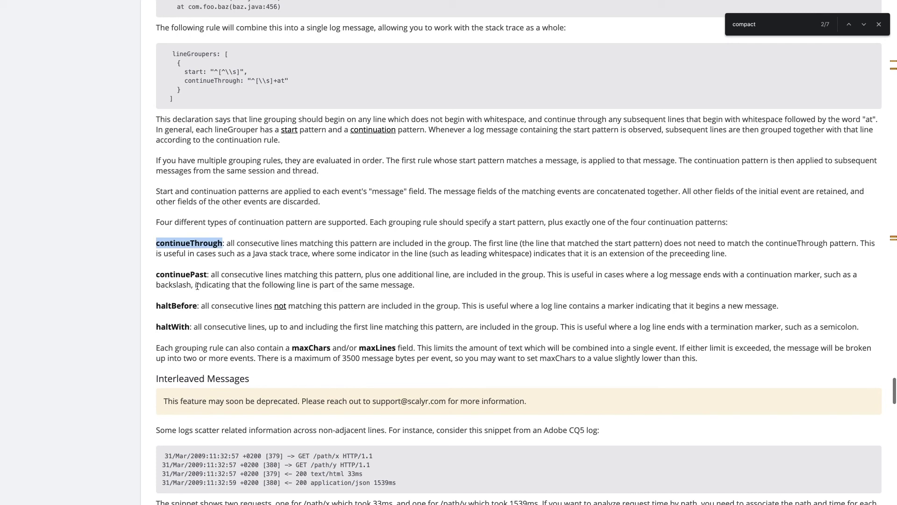
double_click(174, 275)
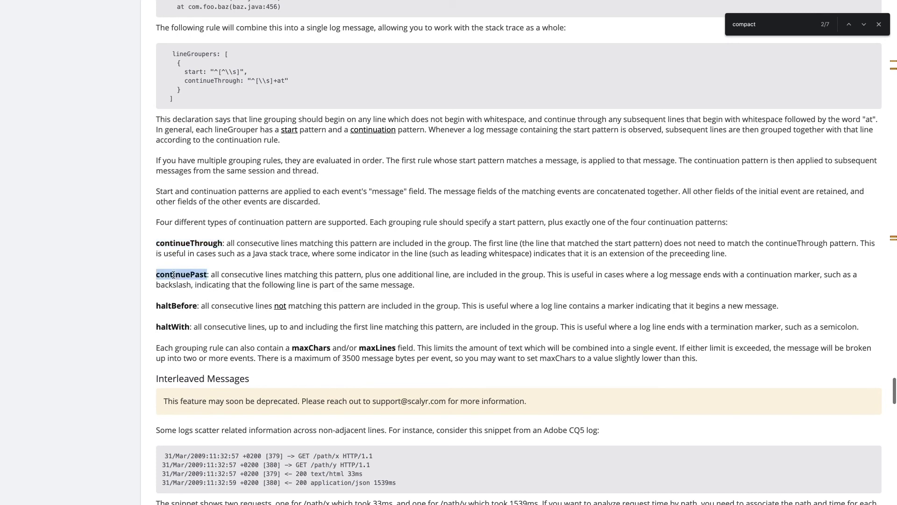
double_click(172, 327)
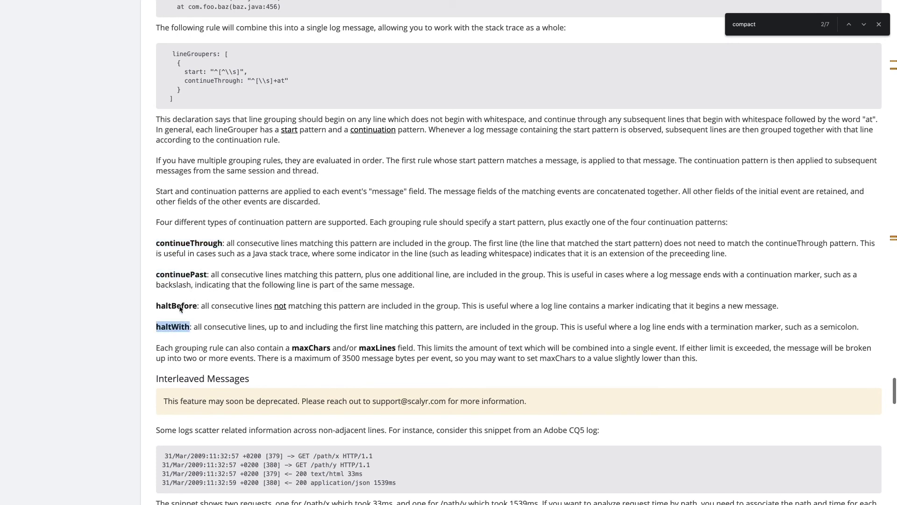
double_click(178, 276)
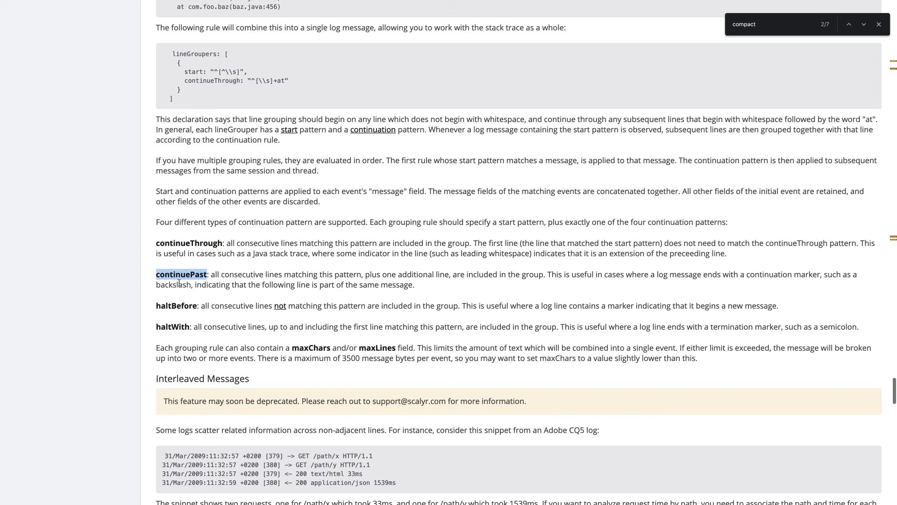
left_click(211, 276)
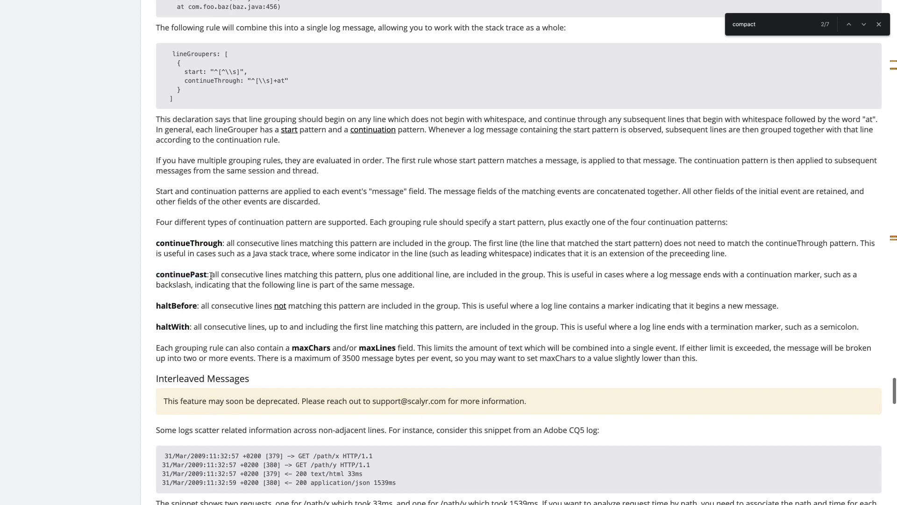
left_click_drag(416, 287, 149, 275)
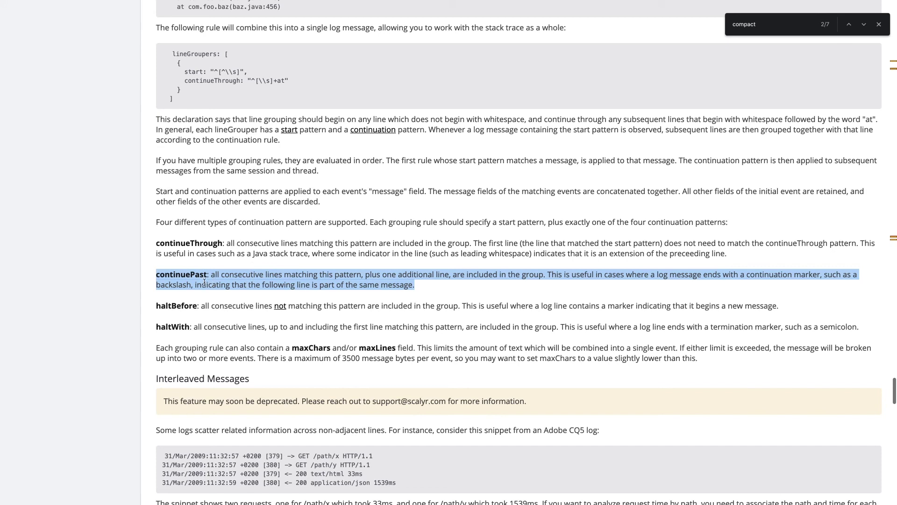
double_click(183, 326)
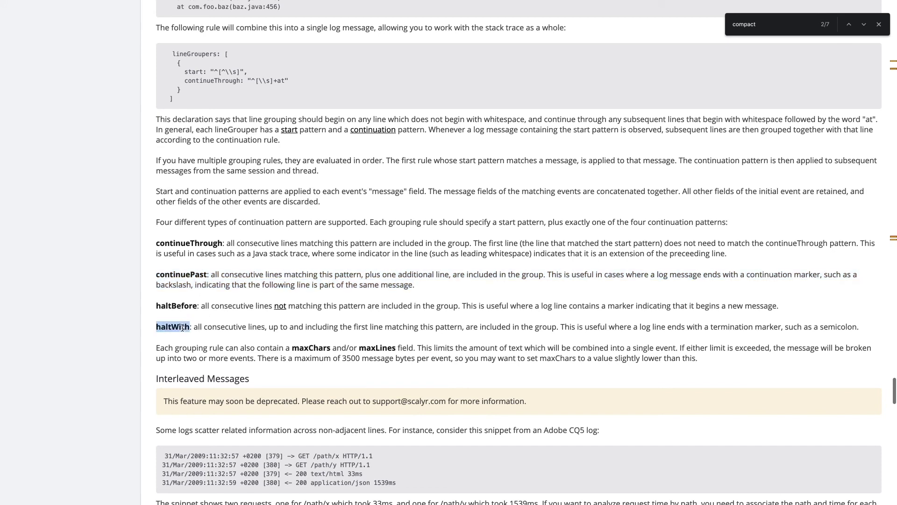
double_click(184, 305)
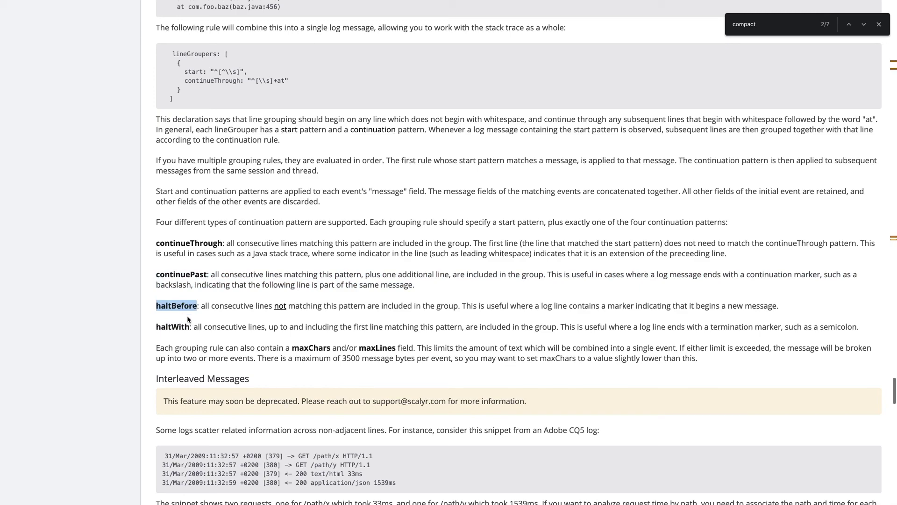
Step: Read the documentation on the haltWith pattern and the maxChars and maxLines limits for grouping rules
key("ctrl+Left")
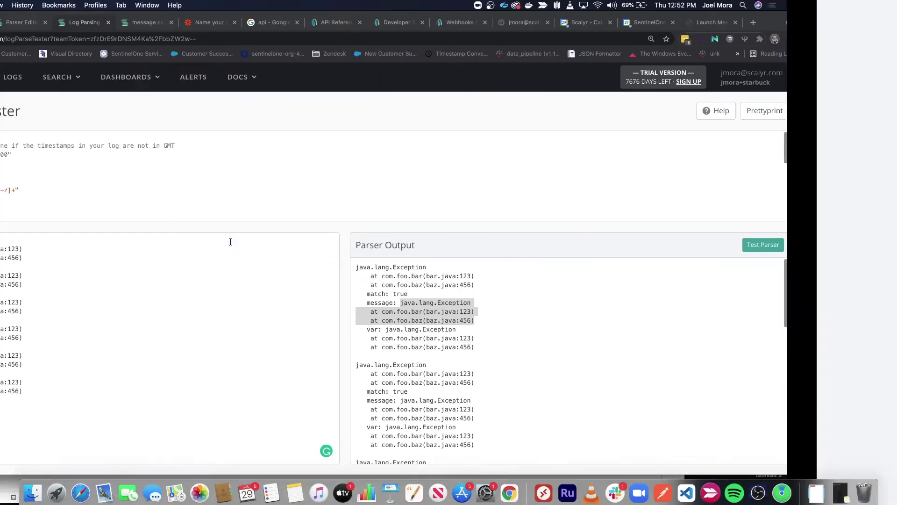
key("ctrl+Right")
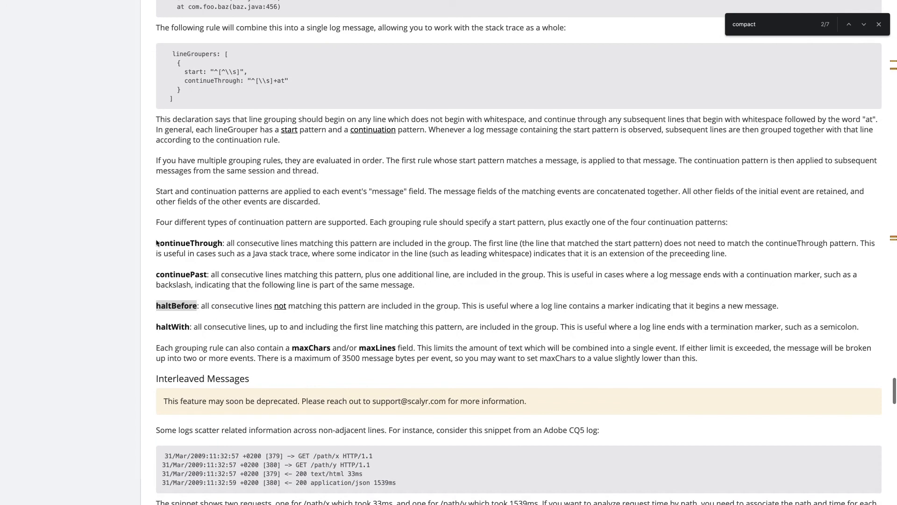
double_click(427, 328)
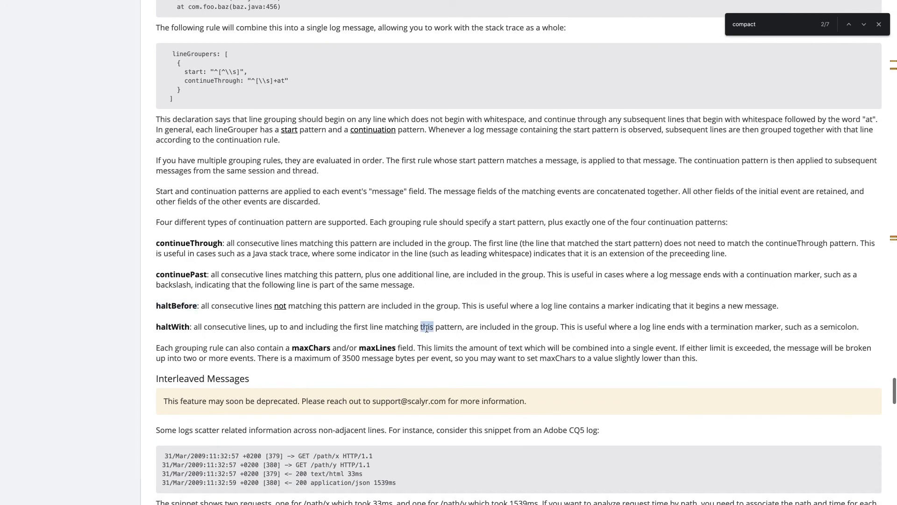
double_click(311, 348)
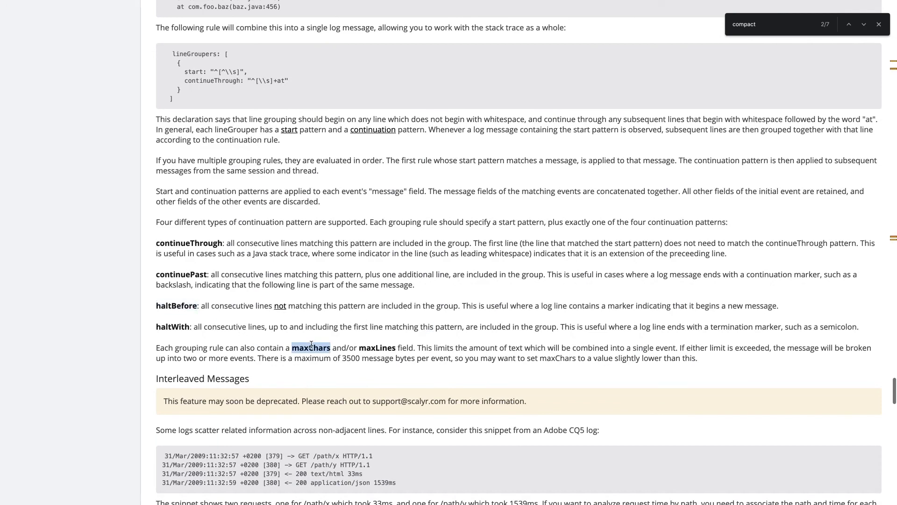
left_click(381, 347)
double_click(380, 348)
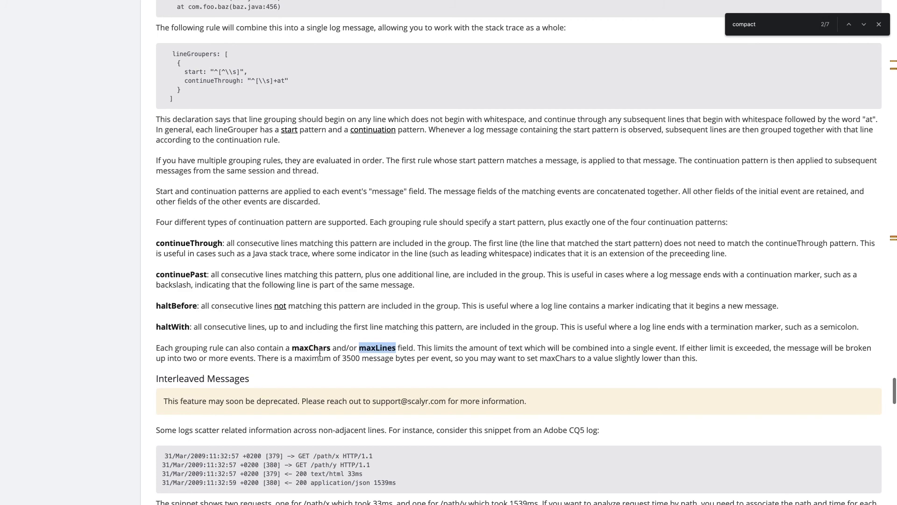
scroll(302, 326, "down", 3)
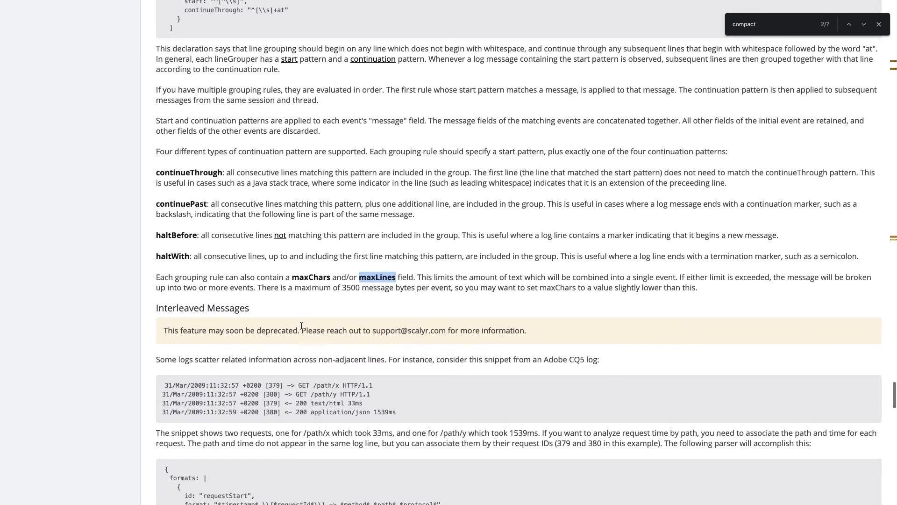
scroll(299, 313, "up", 2)
scroll(297, 303, "up", 4)
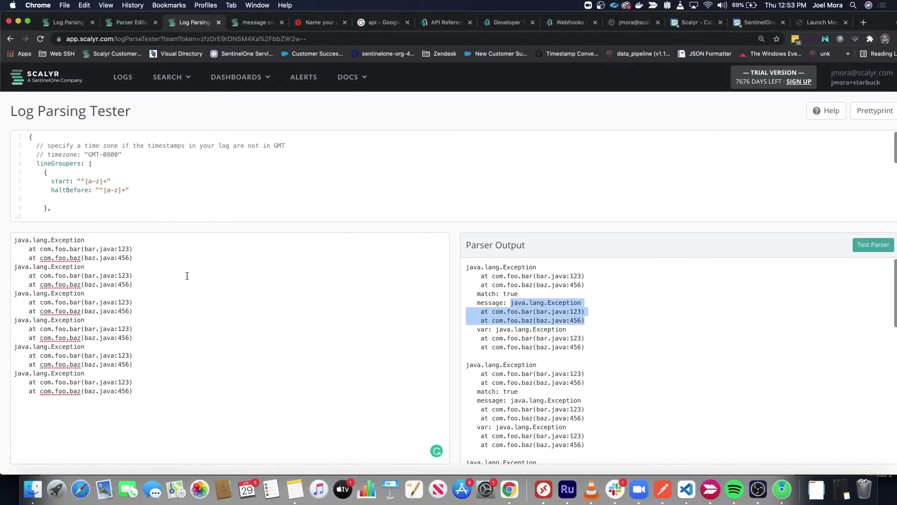
Step: Look through the documentation beyond Multi-Line Messages to the Discard Rules section and its FINEST example
scroll(142, 199, "down", 5)
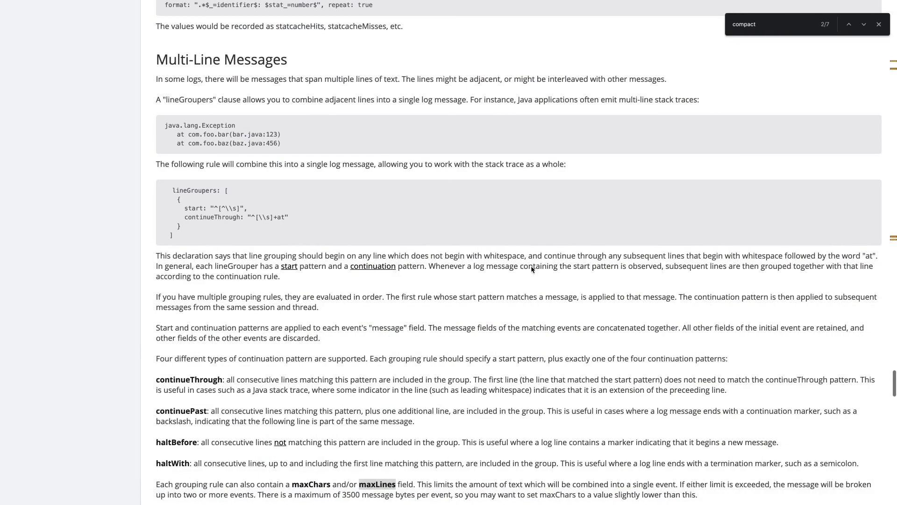
scroll(531, 270, "down", 10)
scroll(531, 266, "down", 9)
scroll(531, 270, "up", 1)
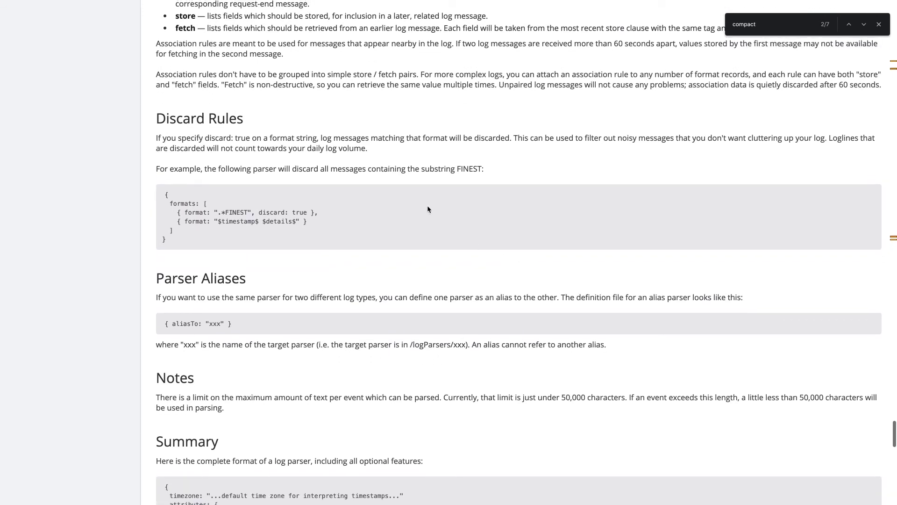
Step: Add the line "debug foo bar foo bar" after the last stack trace in the tester's sample log
key("ctrl+Left")
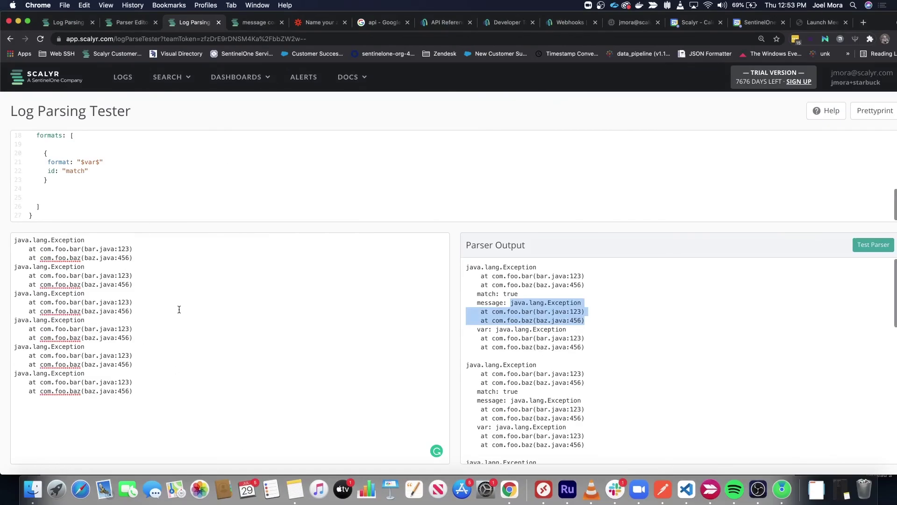
left_click(149, 411)
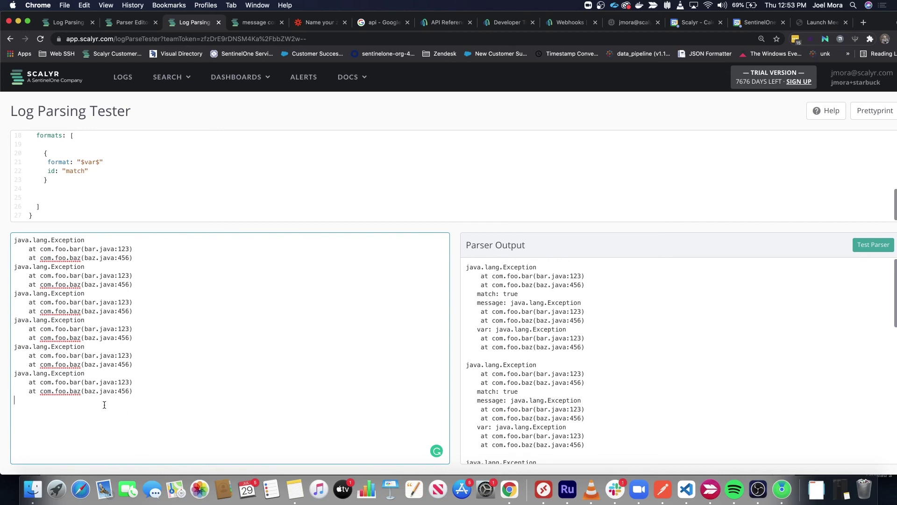
type("debug foo bar goo")
key("BackSpace")
type("foo ba")
Step: Duplicate the last stack trace together with its debug line at the end of the sample log
key("shift+Up")
key("shift+Up")
key("shift+Up")
key("super+shift+Left")
key("super+c")
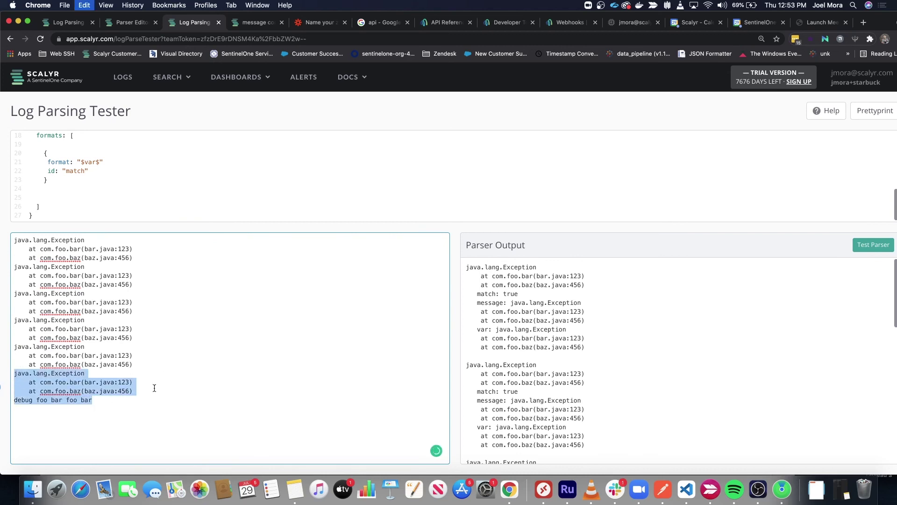
left_click(102, 410)
key("Return")
key("super+v")
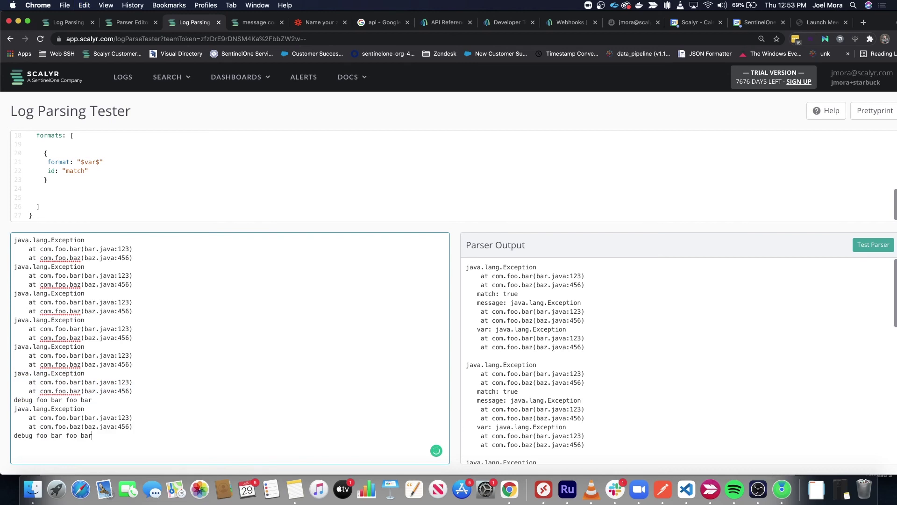
Step: Append several more copies of the "debug foo bar foo bar" line to the end of the sample log
triple_click(83, 401)
key("super+c")
left_click(115, 443)
key("Return")
key("super+v")
key("Return")
key("super+v")
key("Return")
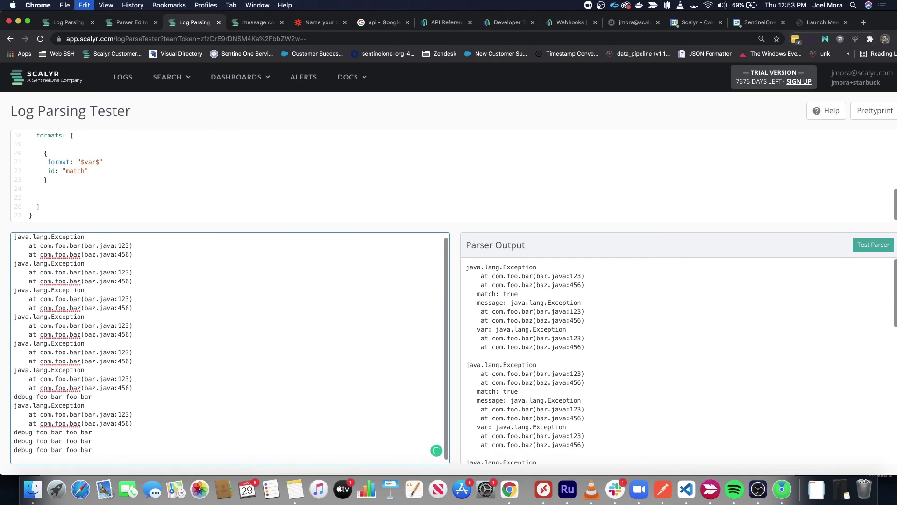
key("super+v")
key("Return")
key("super+v")
key("super+v")
key("Return")
key("super+v")
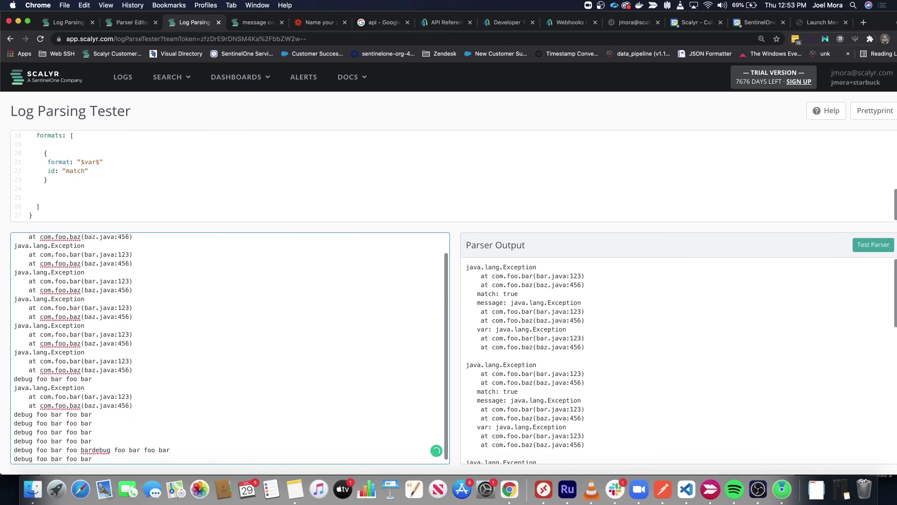
key("shift+End")
key("Delete")
Step: Compare the start and haltBefore patterns with where the sample stack traces begin and end
scroll(89, 340, "up", 2)
scroll(78, 191, "up", 5)
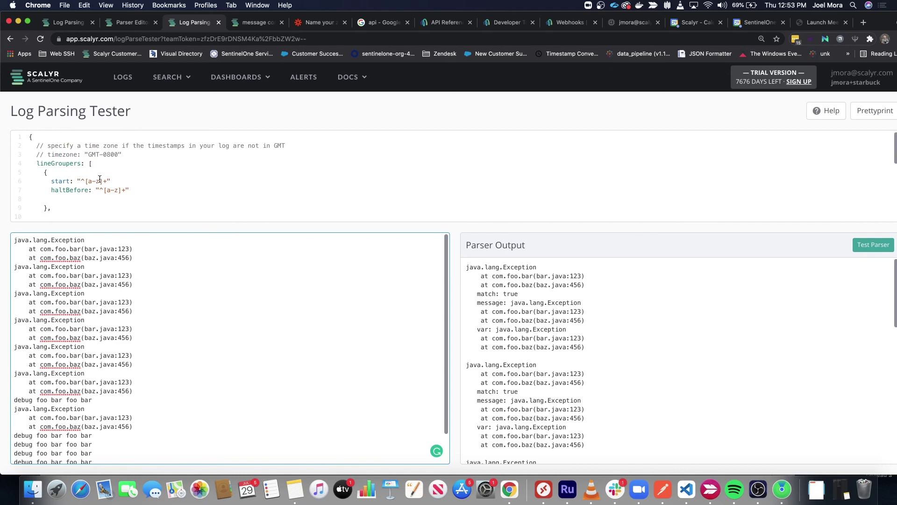
left_click(78, 187)
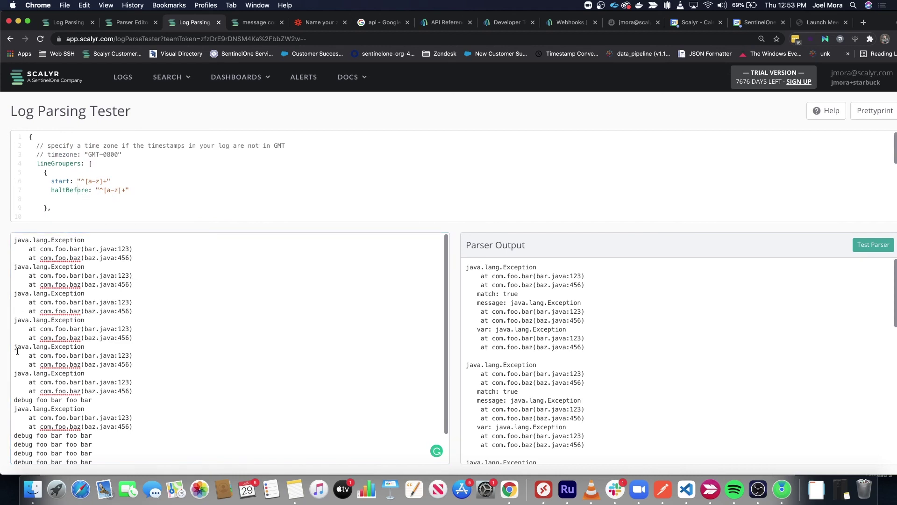
mouse_move(14, 346)
left_mouse_down()
mouse_move(40, 383)
mouse_move(141, 367)
mouse_move(9, 350)
left_mouse_up()
left_click(142, 366)
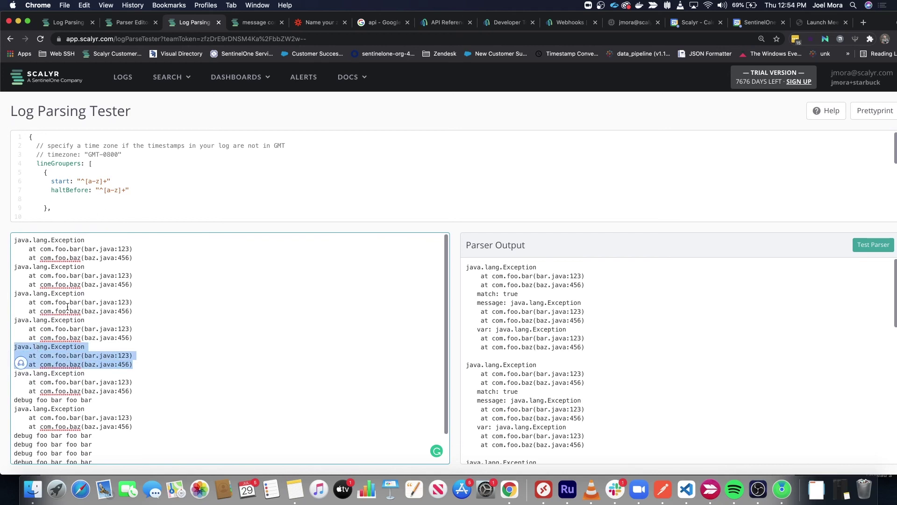
left_click_drag(106, 376, 14, 374)
left_click_drag(136, 364, 14, 349)
left_click_drag(145, 366, 14, 347)
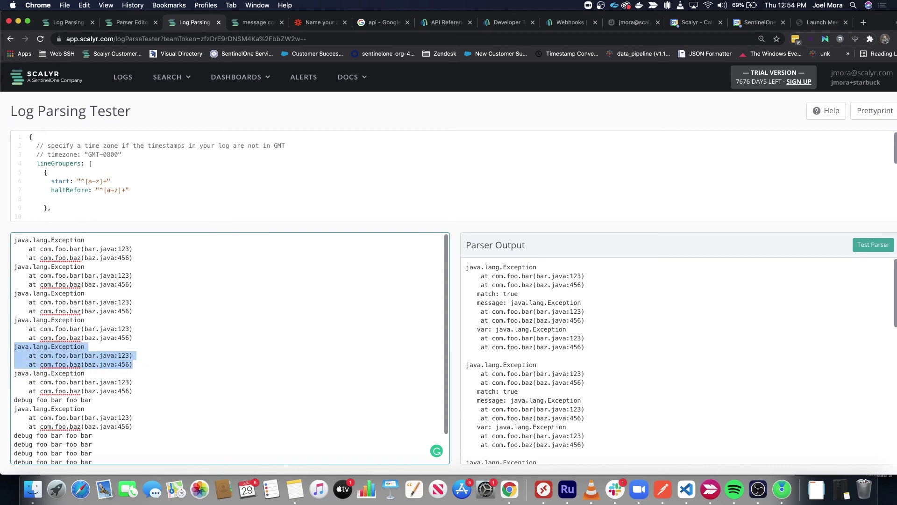
Step: Replace haltBefore with continueThrough, set its pattern to "^[\\s]", and test the parser
double_click(70, 190)
type("continueT")
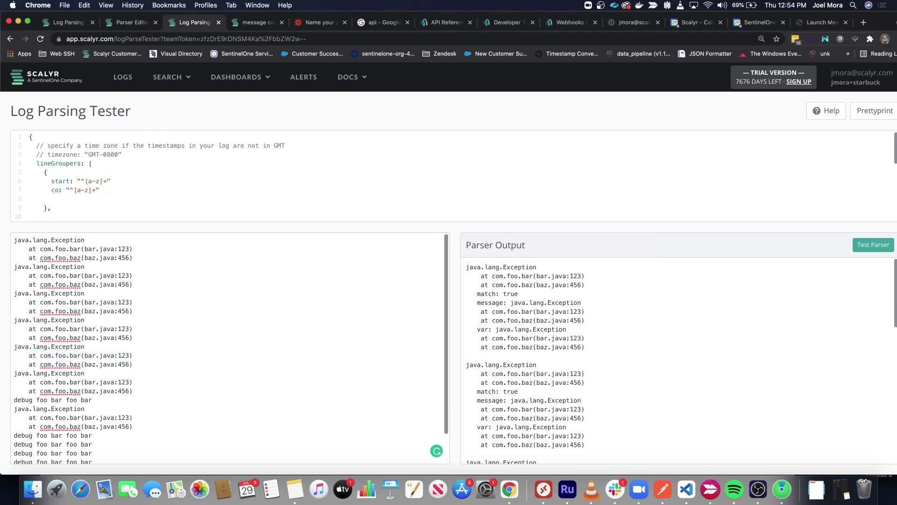
type("hrough")
left_click_drag(148, 190, 126, 192)
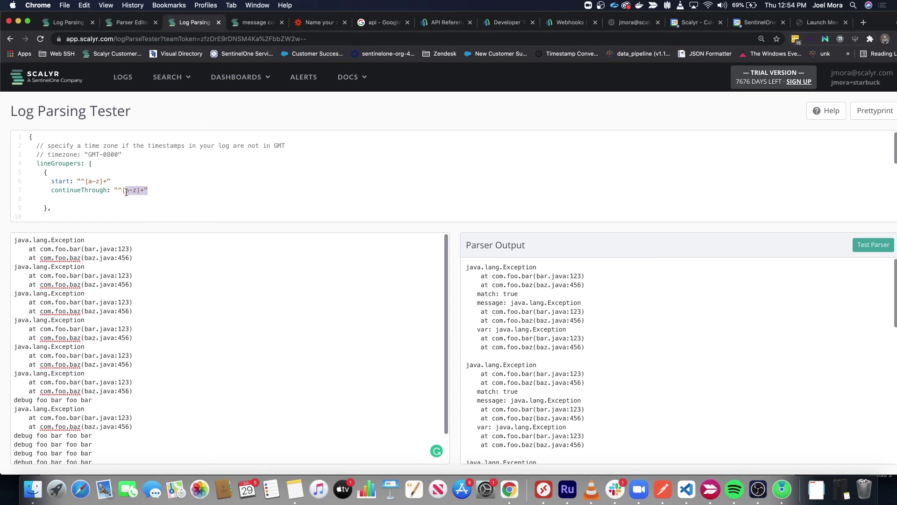
type("\\s")
scroll(151, 196, "down", 2)
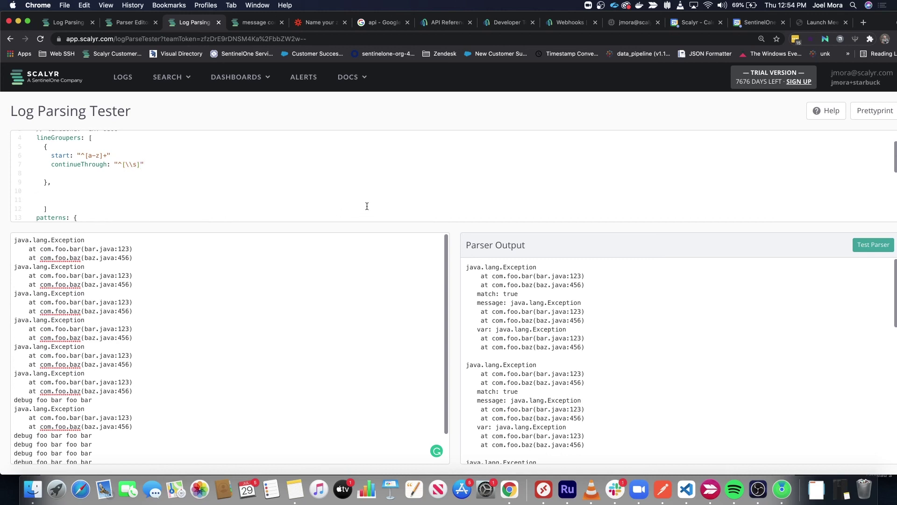
left_click(874, 245)
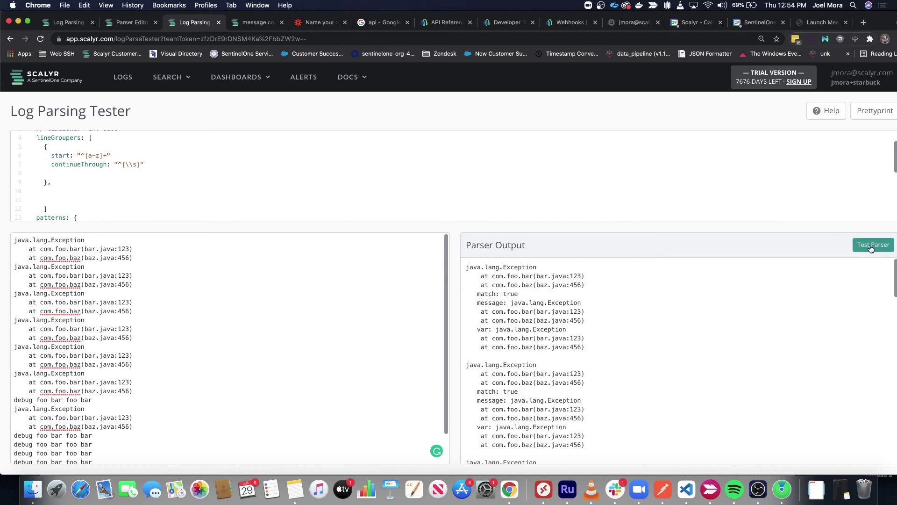
Step: Examine how the parser output separates the stack traces from the "debug foo bar foo bar" events
left_click_drag(584, 347, 458, 276)
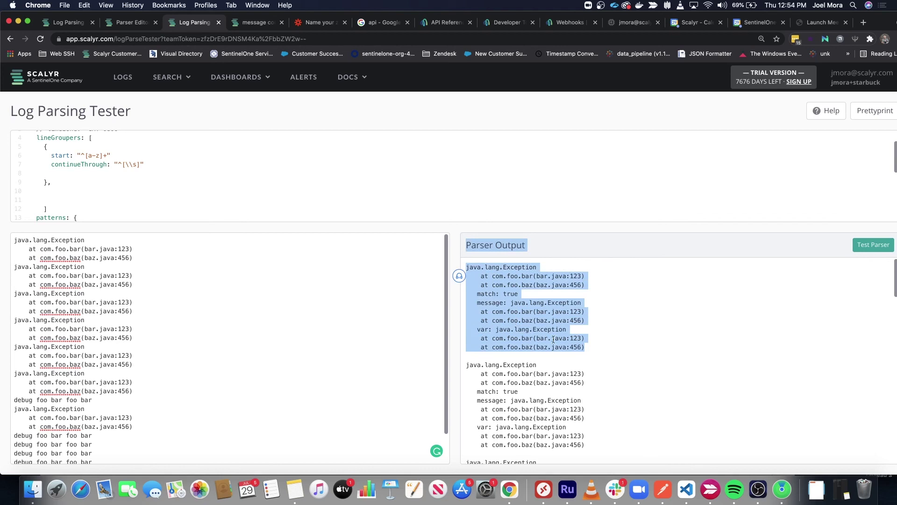
left_click(569, 338)
scroll(594, 356, "down", 3)
left_click_drag(593, 304, 525, 266)
scroll(562, 328, "down", 12)
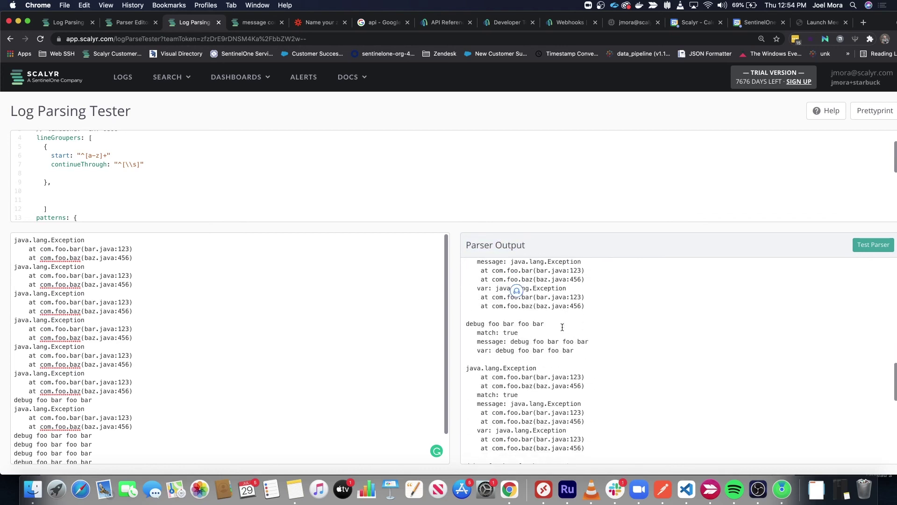
scroll(562, 327, "down", 3)
left_click_drag(615, 361, 460, 336)
triple_click(492, 331)
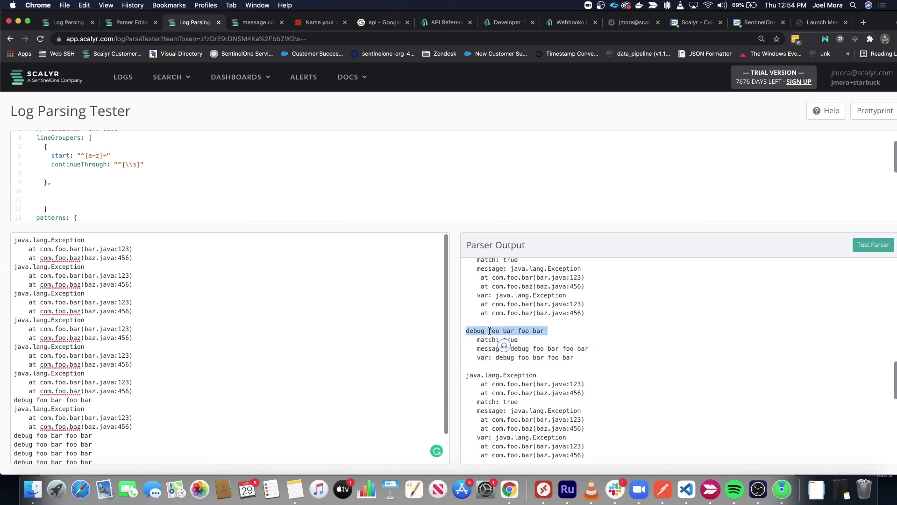
Step: Replace the "$var$" format with "java.lang.Exception$stacktrace$"
scroll(524, 344, "down", 3)
scroll(507, 340, "up", 2)
triple_click(488, 308)
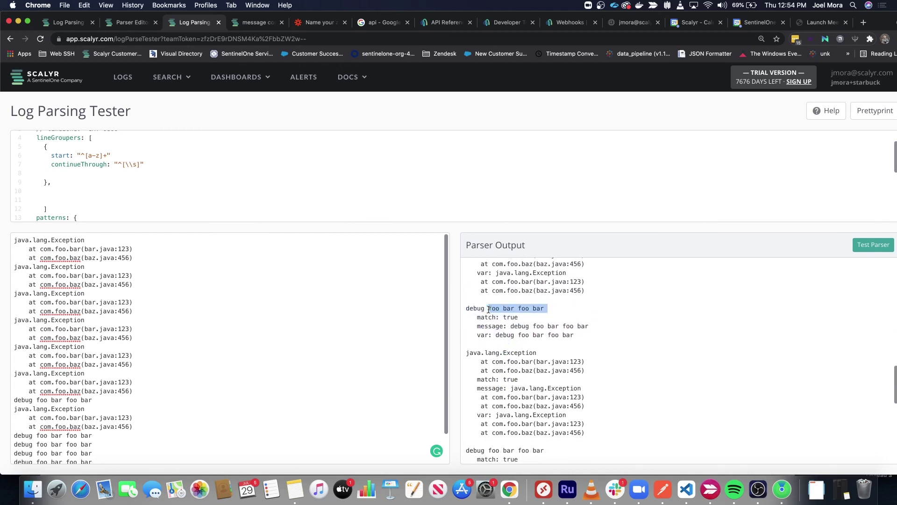
scroll(117, 175, "down", 3)
scroll(114, 176, "down", 3)
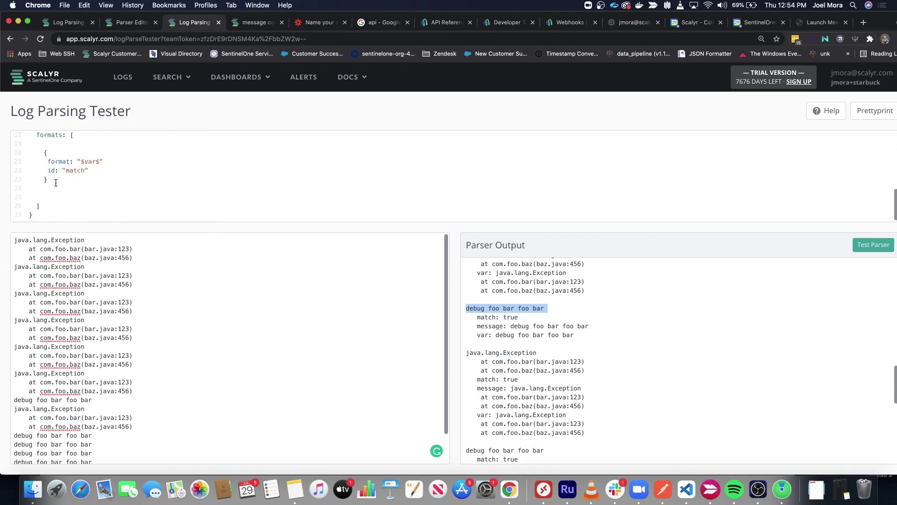
left_click_drag(51, 179, 45, 153)
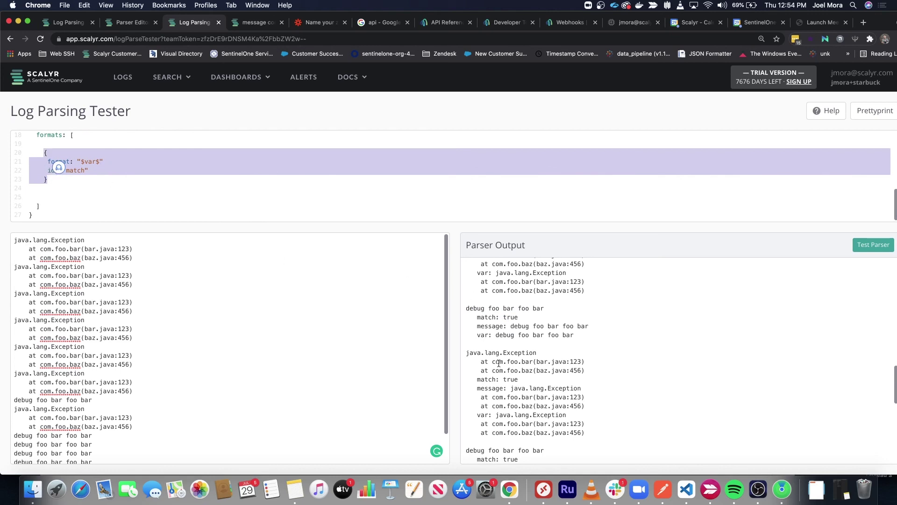
left_click_drag(467, 353, 550, 359)
key("super+c")
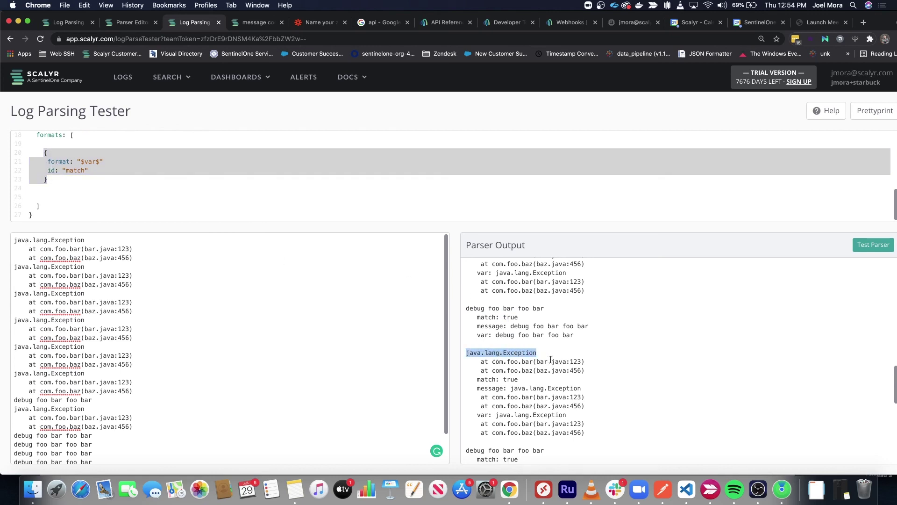
left_click(101, 162)
key("BackSpace")
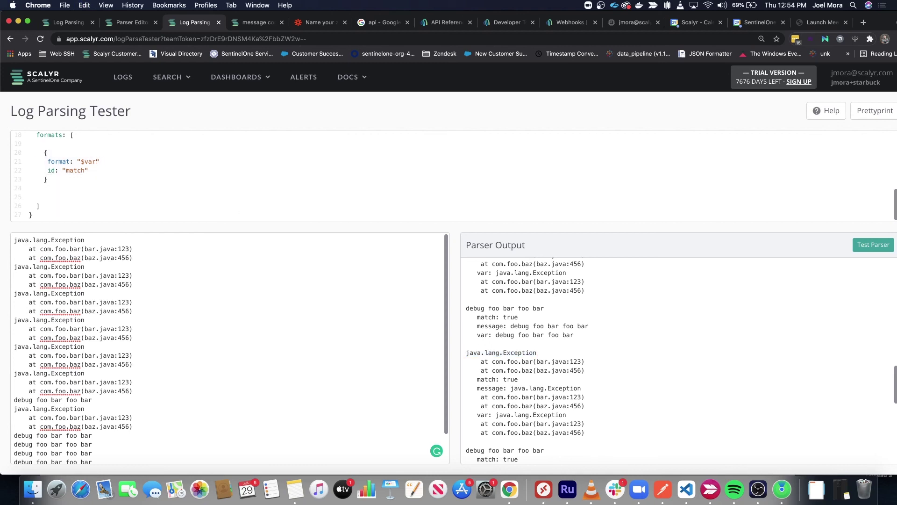
key("super+v")
type("$$")
type("stacktr")
type("ace")
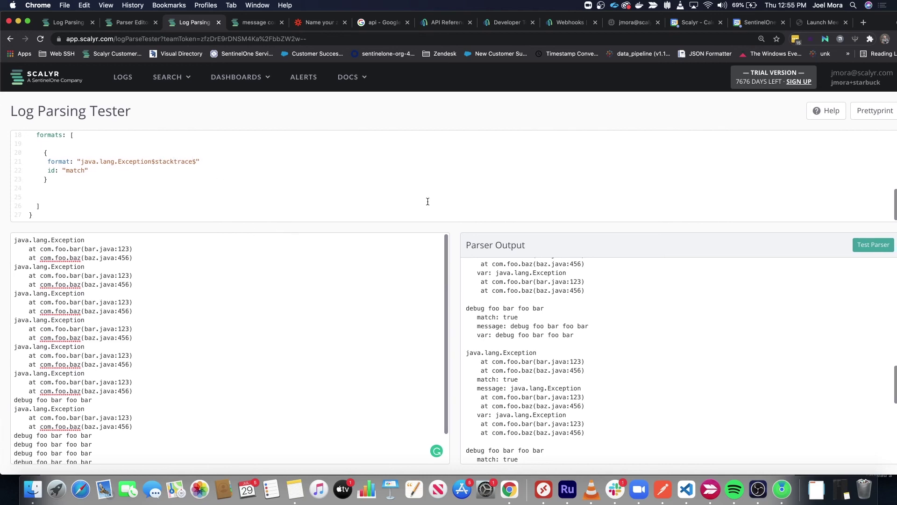
Step: Test the parser and examine the stacktrace field and the "debug foo bar foo bar" event in the output
left_click(875, 245)
left_click_drag(473, 330, 601, 351)
left_click_drag(477, 303, 586, 329)
scroll(563, 310, "down", 1)
scroll(563, 310, "down", 5)
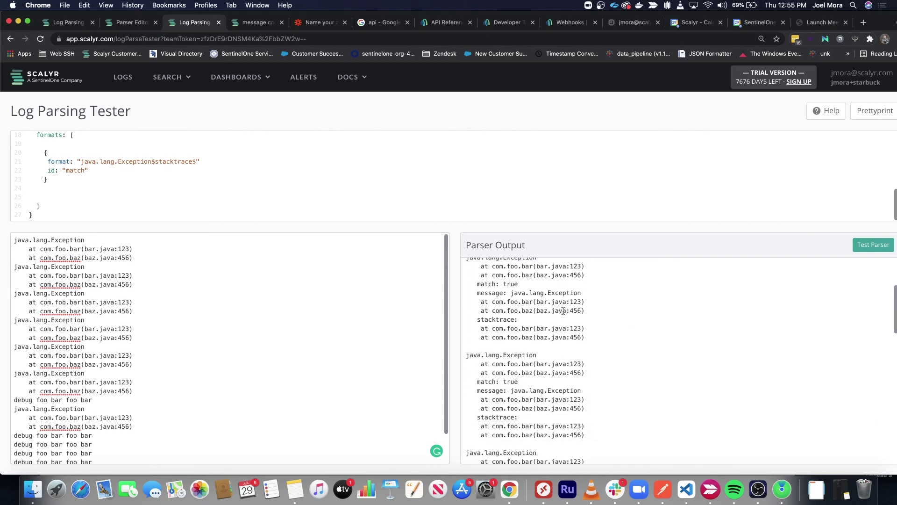
scroll(564, 311, "down", 2)
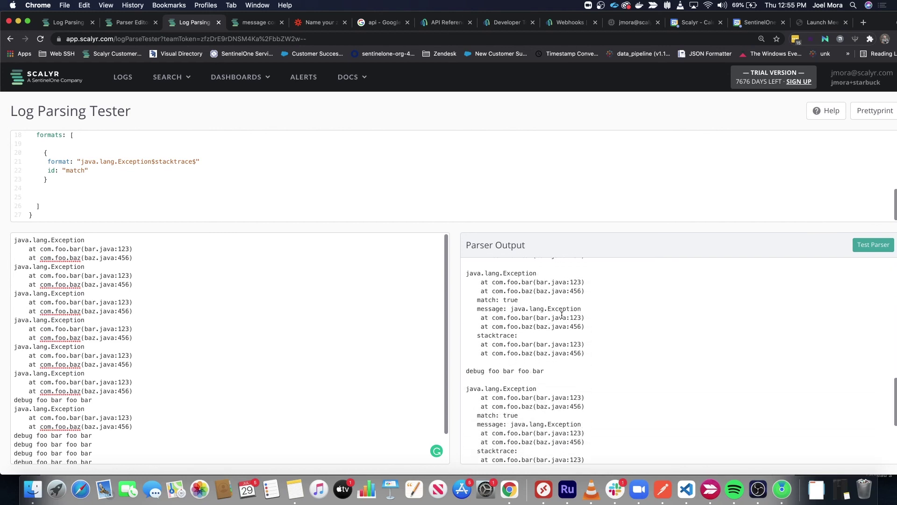
triple_click(510, 370)
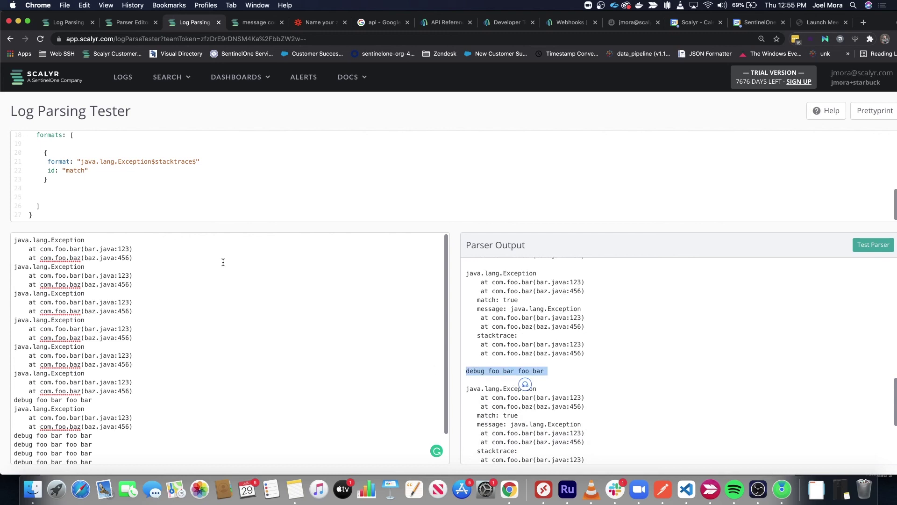
Step: Duplicate the stack trace format block above the original and set the copy's format to ".*debug"
left_click_drag(54, 178, 44, 152)
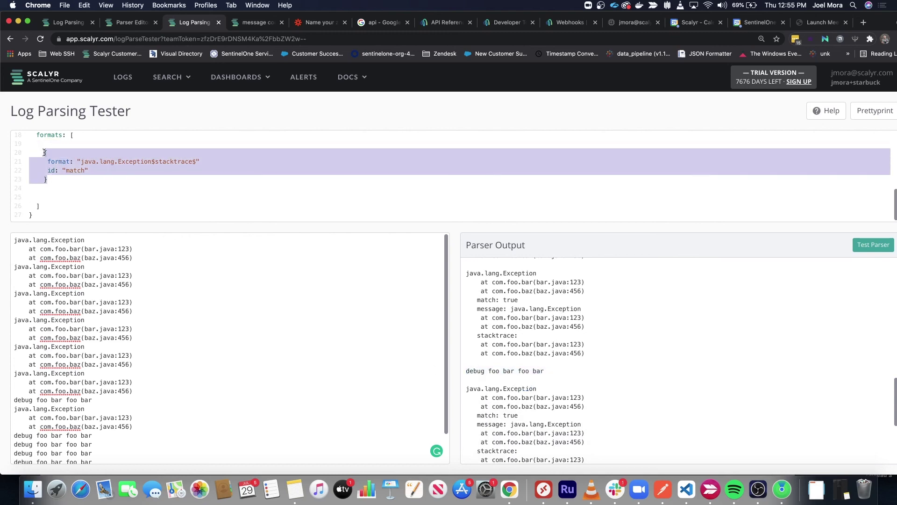
key("super+c")
left_click(100, 162)
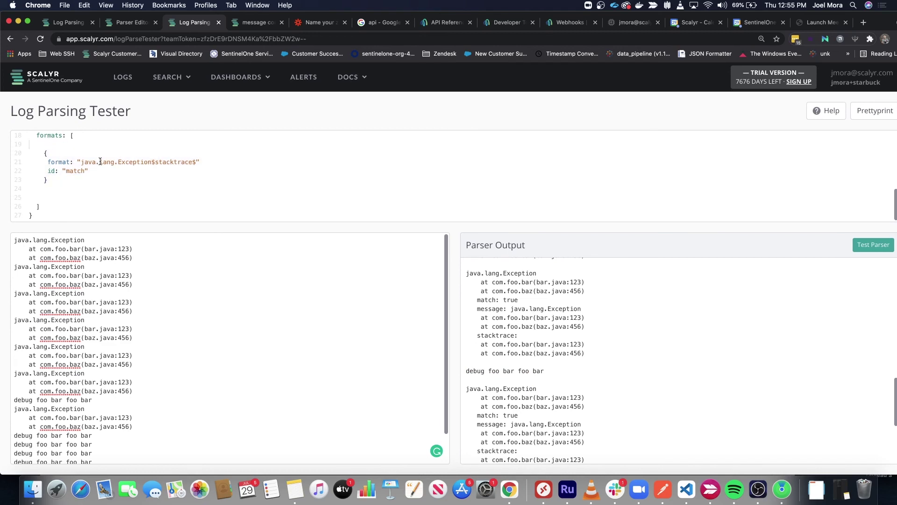
key("super+v")
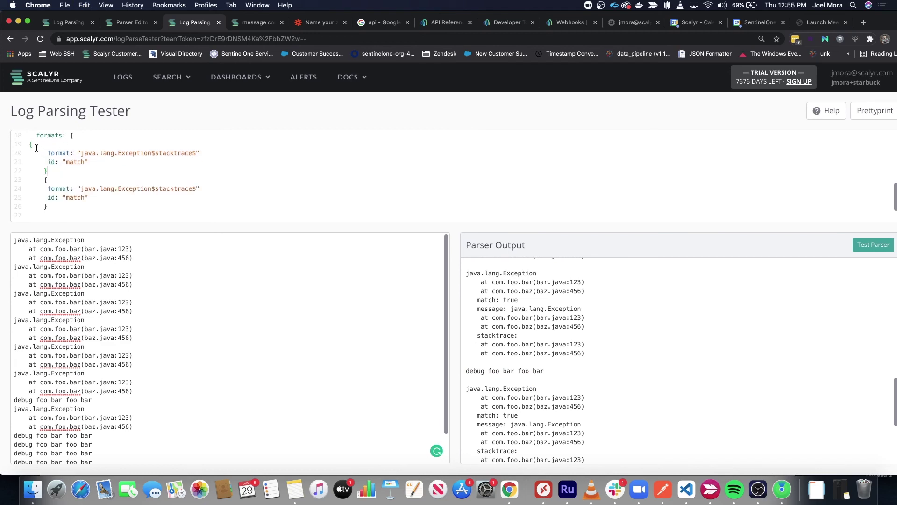
type("{")
left_click_drag(81, 152, 197, 153)
type(".*")
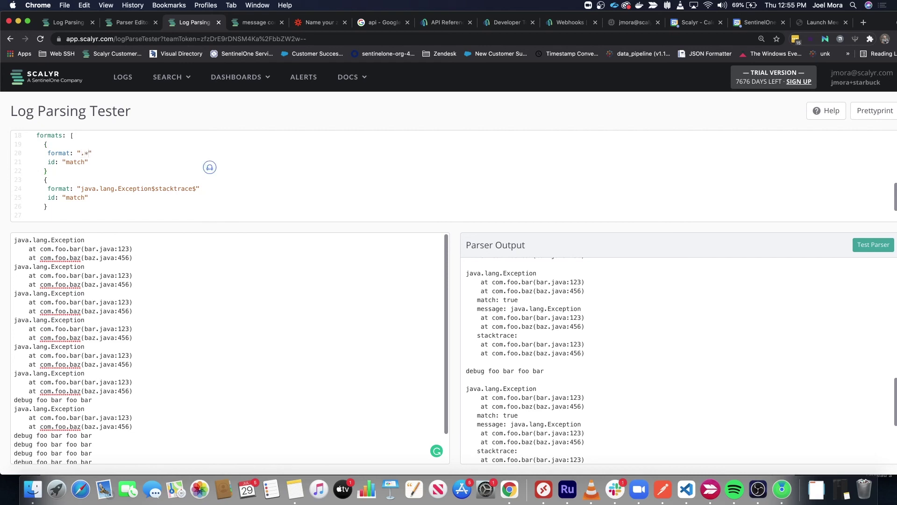
type("debn")
key("BackSpace")
type("ug")
Step: Test the parser and check how the output handles the "debug foo bar foo bar" line
left_click(872, 244)
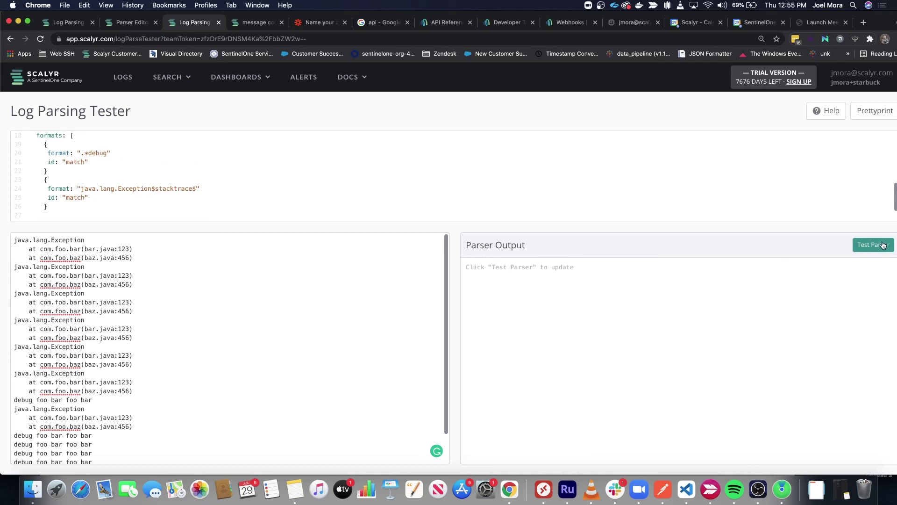
scroll(520, 337, "down", 3)
scroll(520, 337, "down", 8)
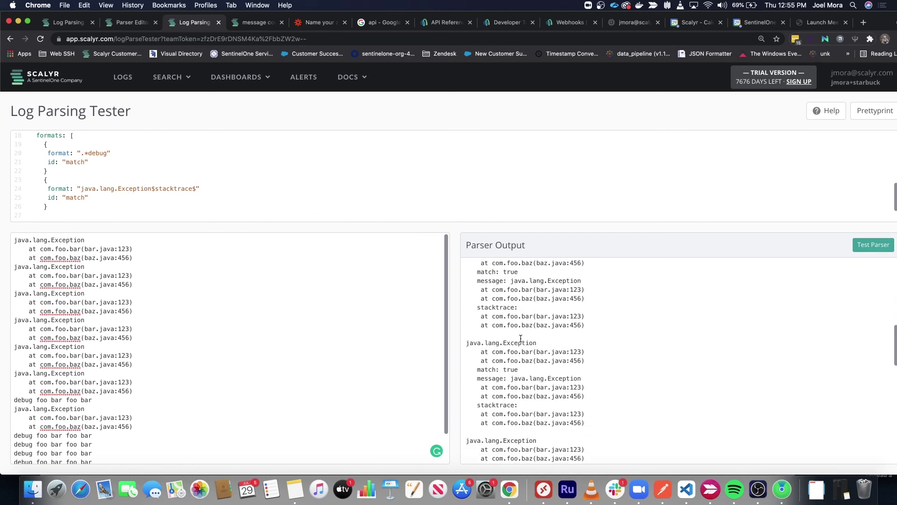
scroll(510, 355, "down", 2)
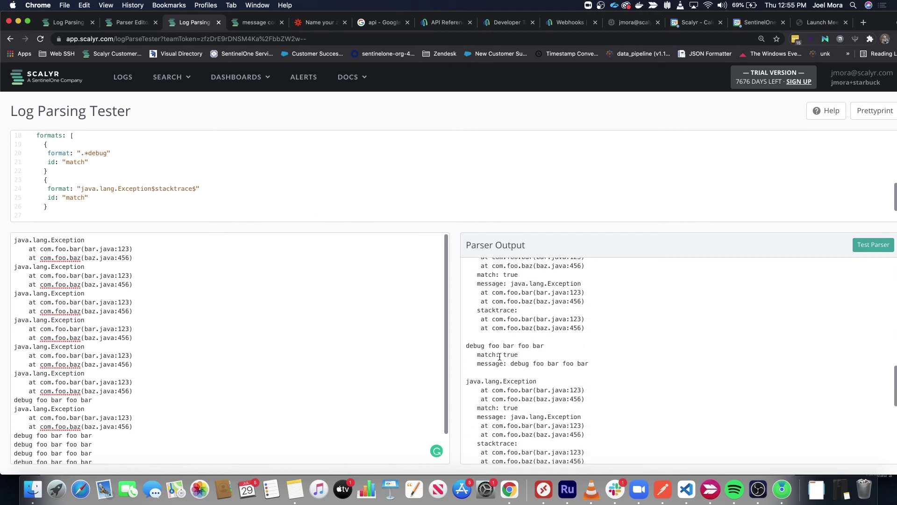
triple_click(497, 355)
Step: Add discard: "true" to the ".*debug" format, test the parser, and check the debug line in the output
left_click(92, 165)
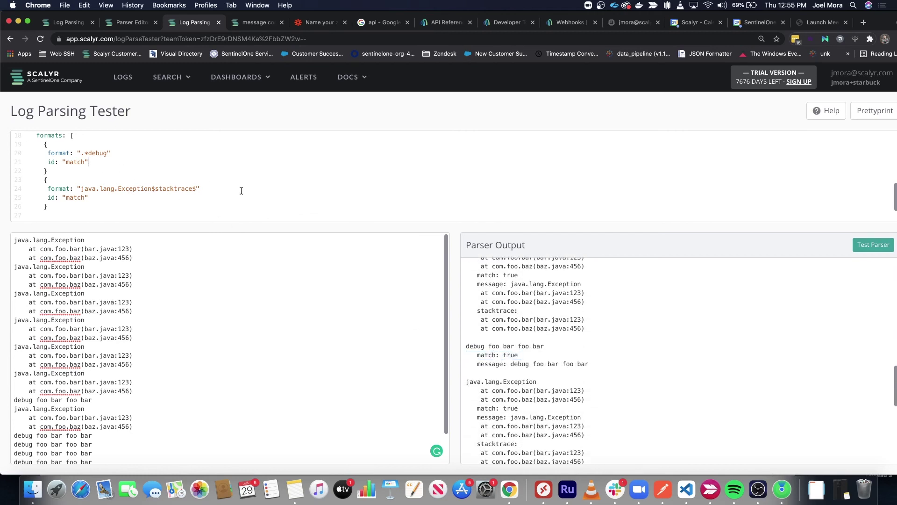
key("Return")
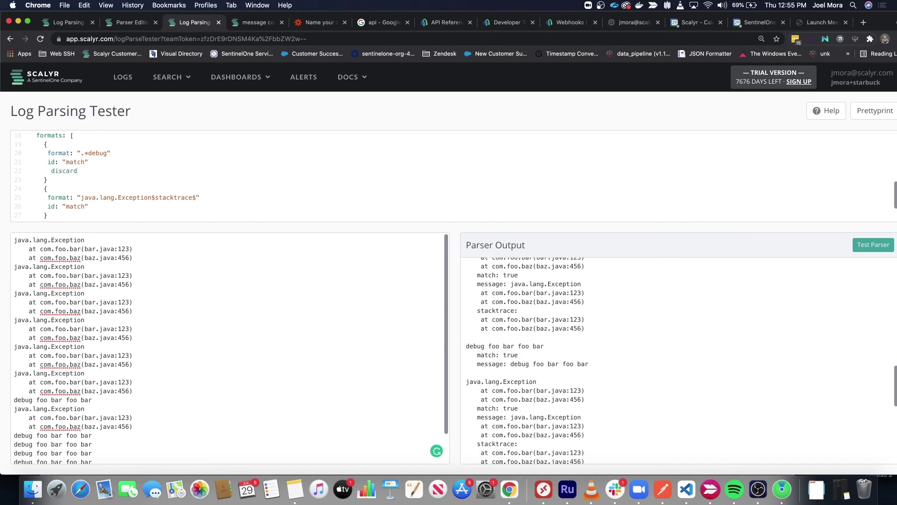
type("discard: \"true")
left_click(872, 245)
scroll(646, 342, "down", 5)
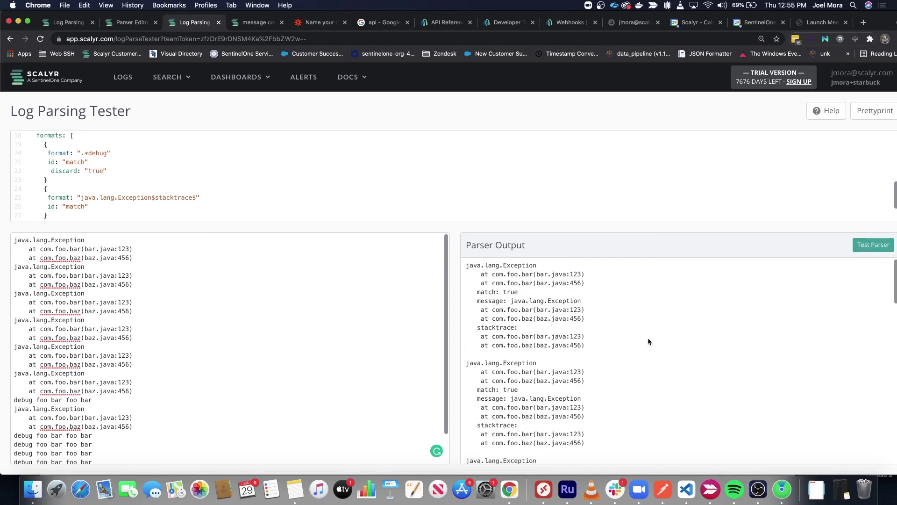
scroll(645, 341, "down", 5)
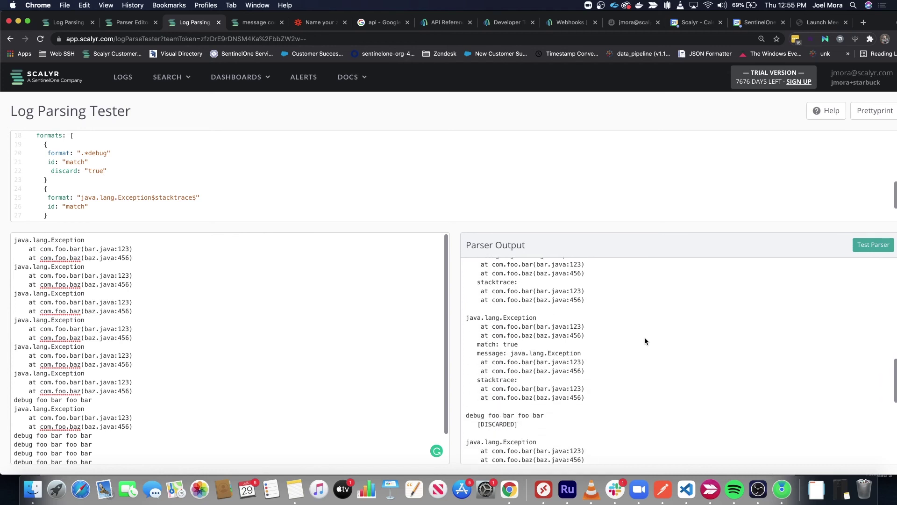
left_click_drag(518, 386, 458, 381)
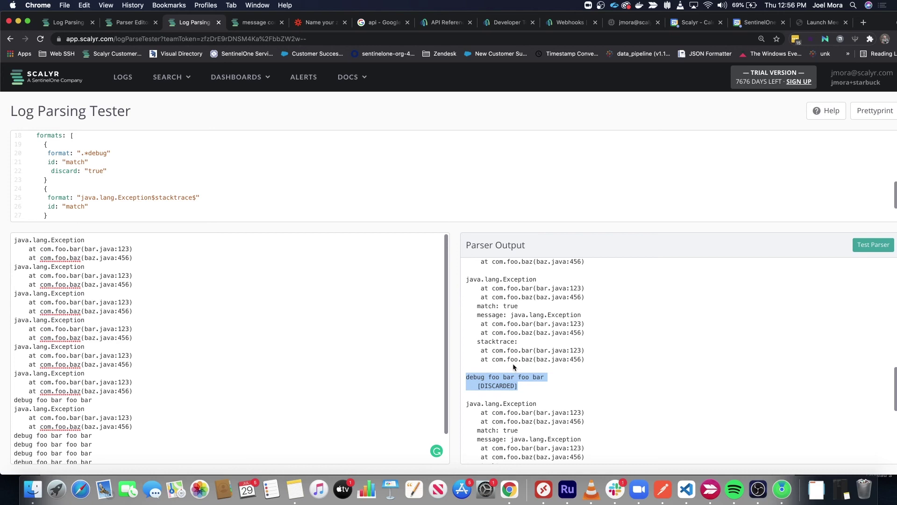
left_click(529, 387)
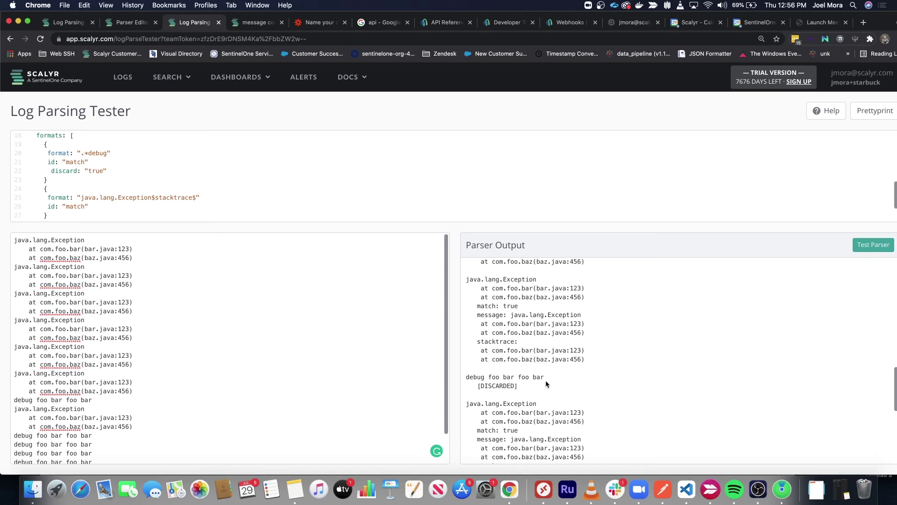
Step: Switch to the log parser documentation and review its discard rules, format summary, line grouping, rewrite and key/value sections
scroll(546, 381, "up", 3)
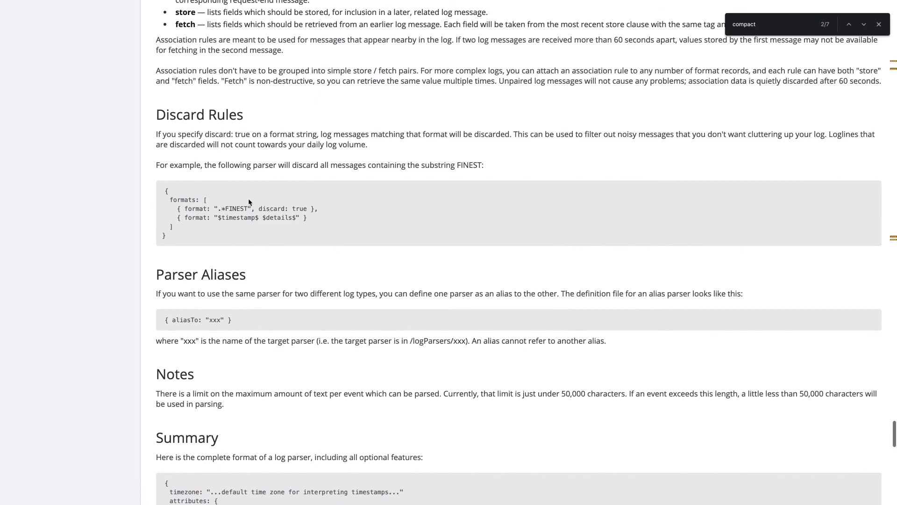
scroll(254, 198, "down", 10)
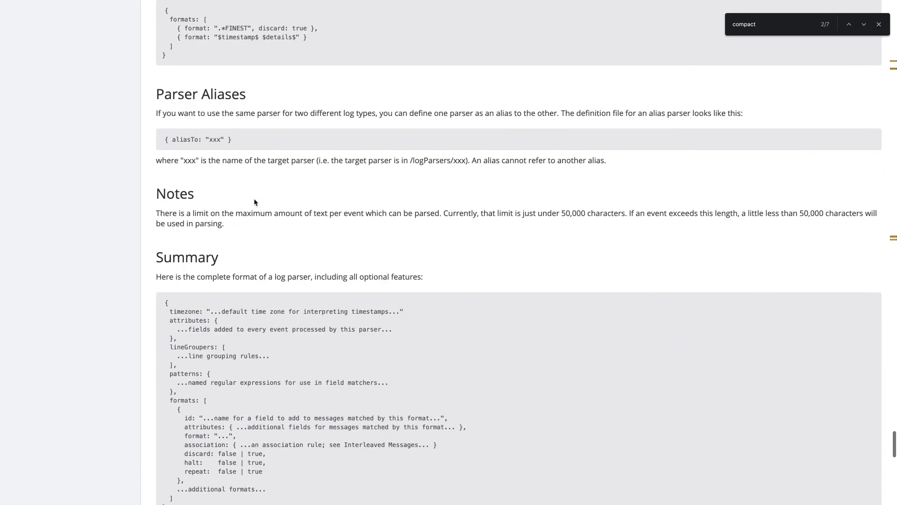
scroll(255, 198, "up", 9)
scroll(265, 213, "up", 20)
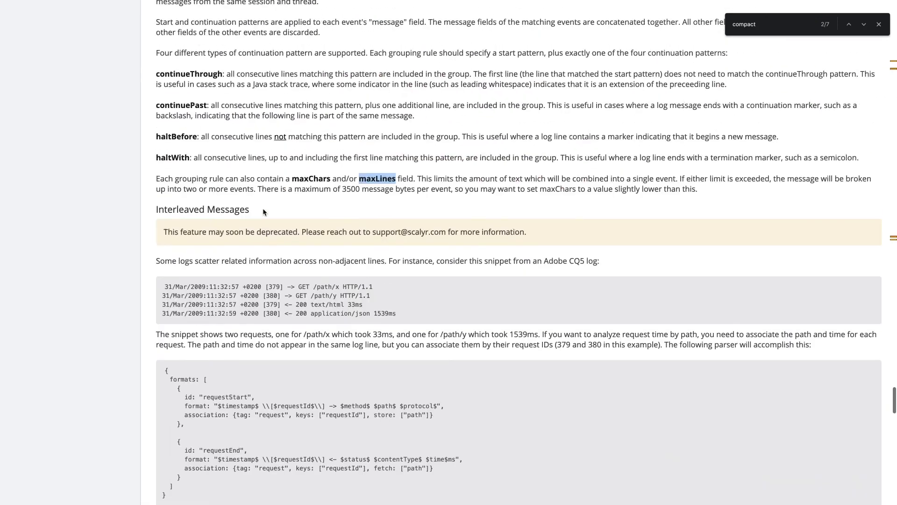
scroll(263, 212, "up", 20)
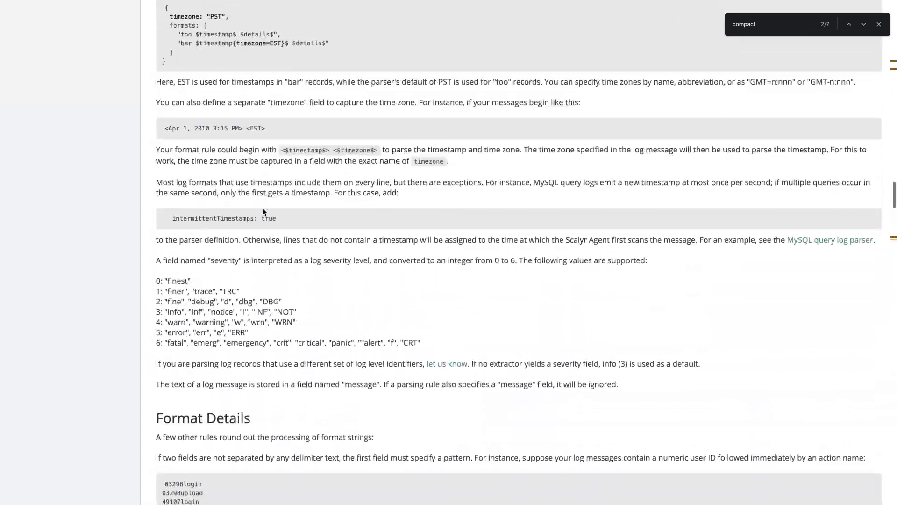
scroll(263, 213, "down", 8)
scroll(263, 213, "down", 20)
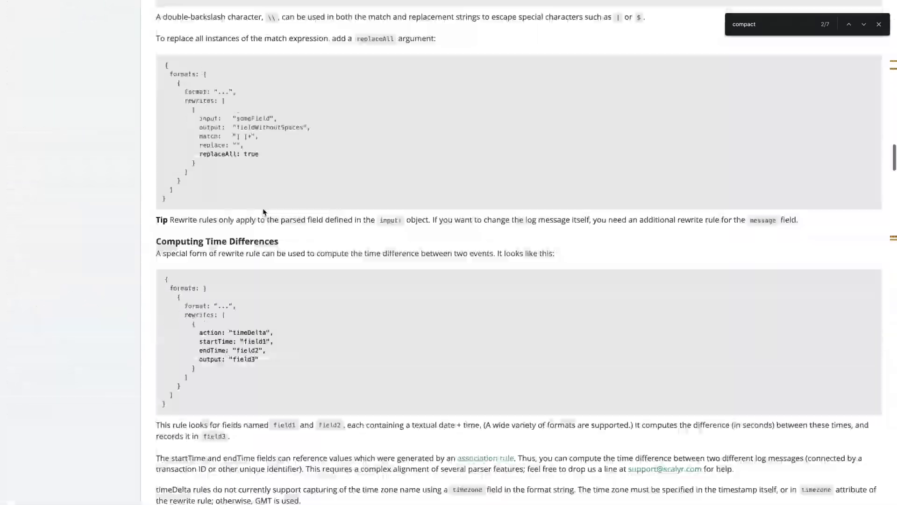
scroll(263, 211, "down", 20)
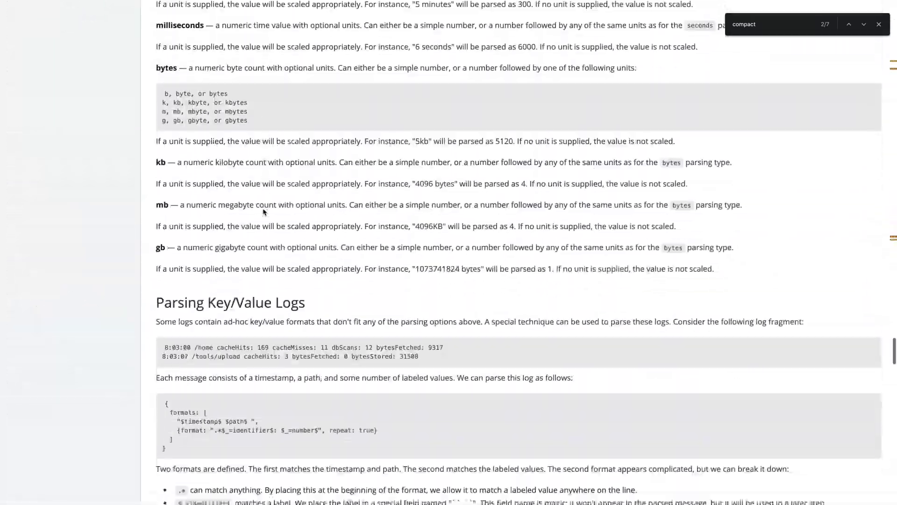